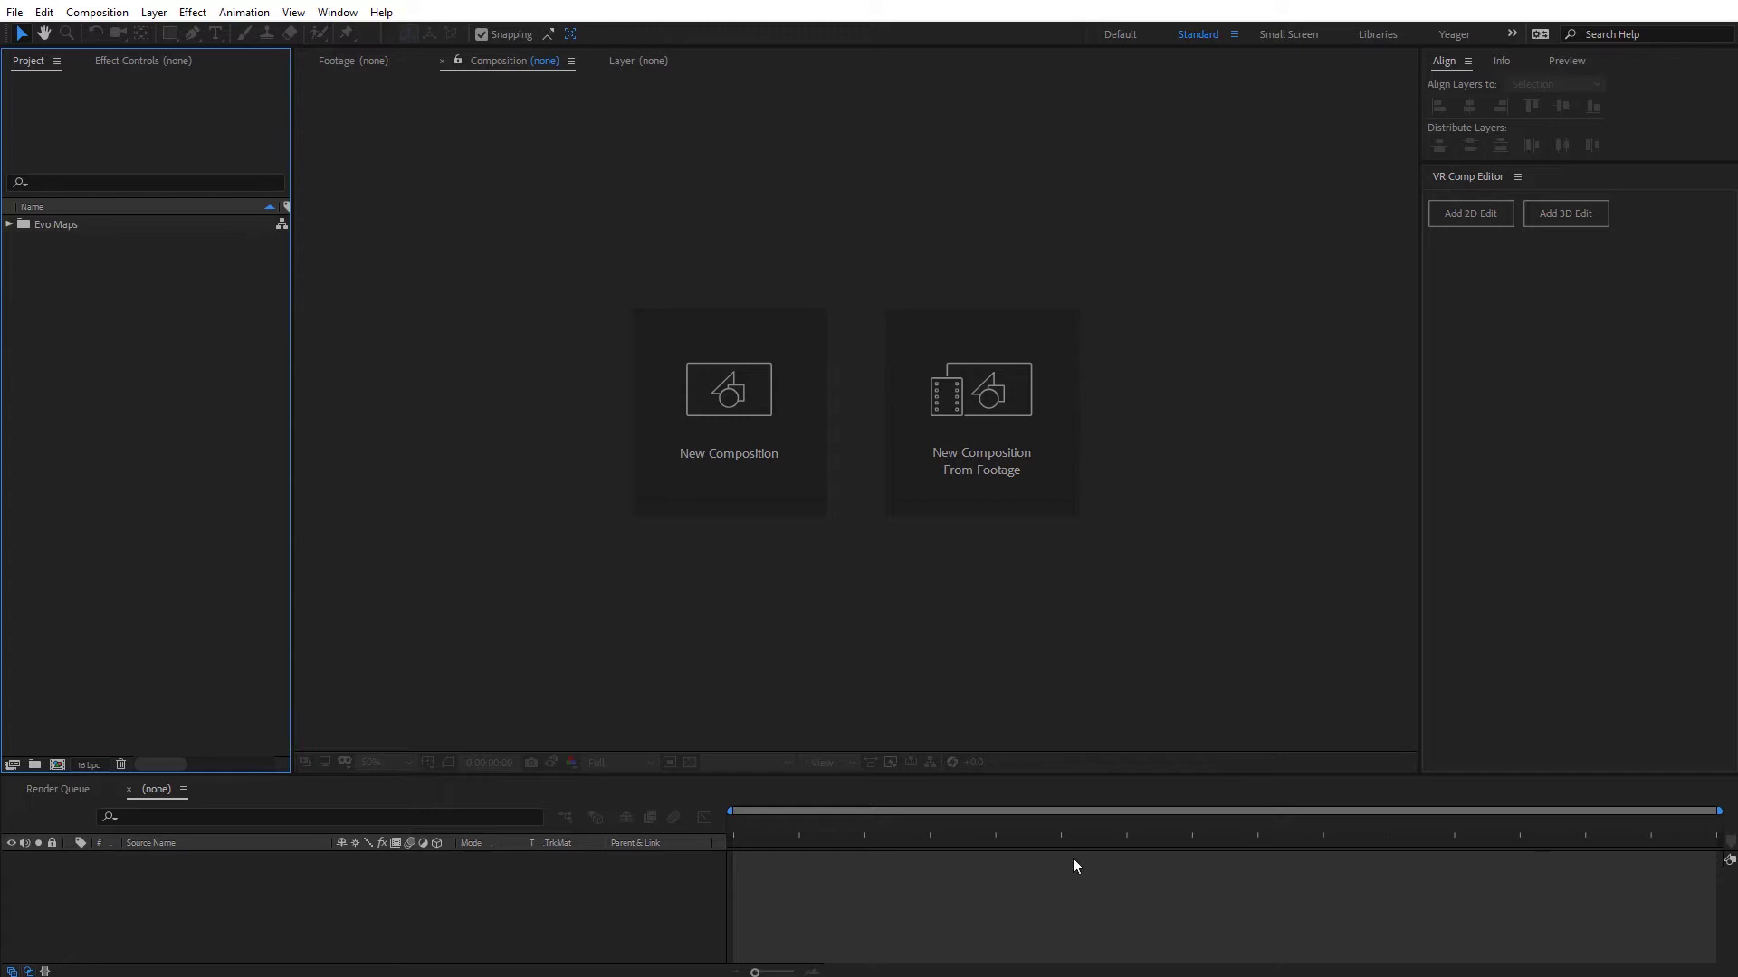
Review the Video Preview preferences and accept them.
click(45, 12)
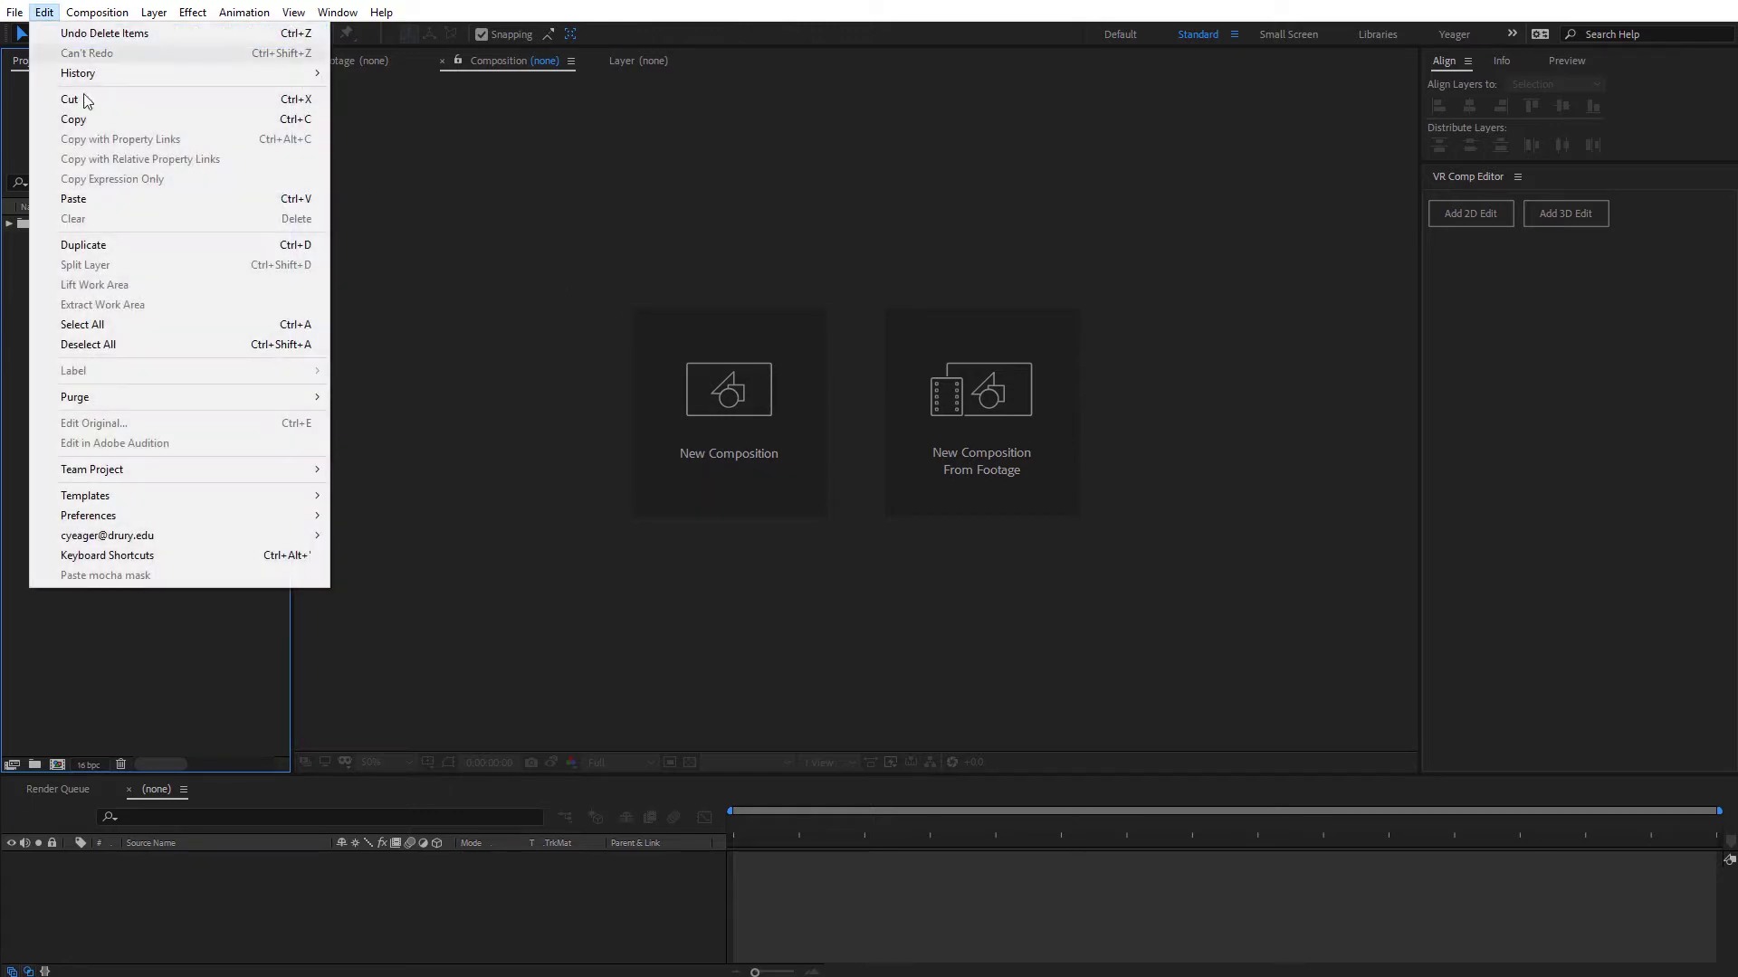
mouse_move(170, 523)
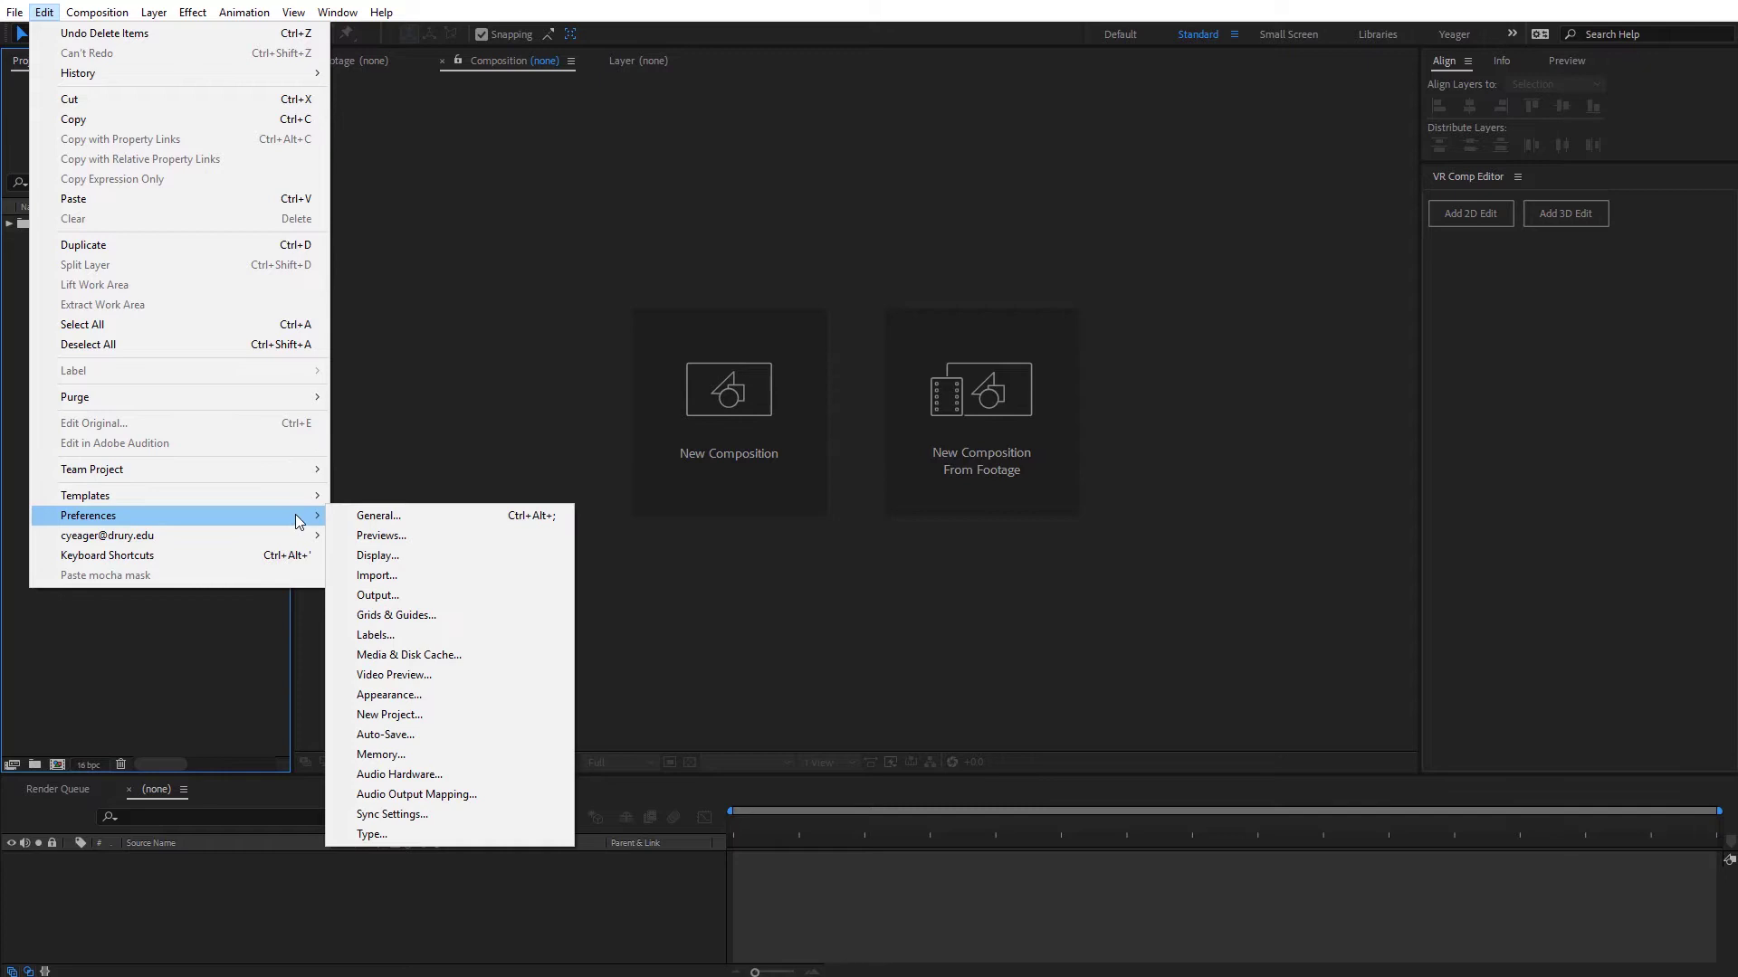
click(415, 681)
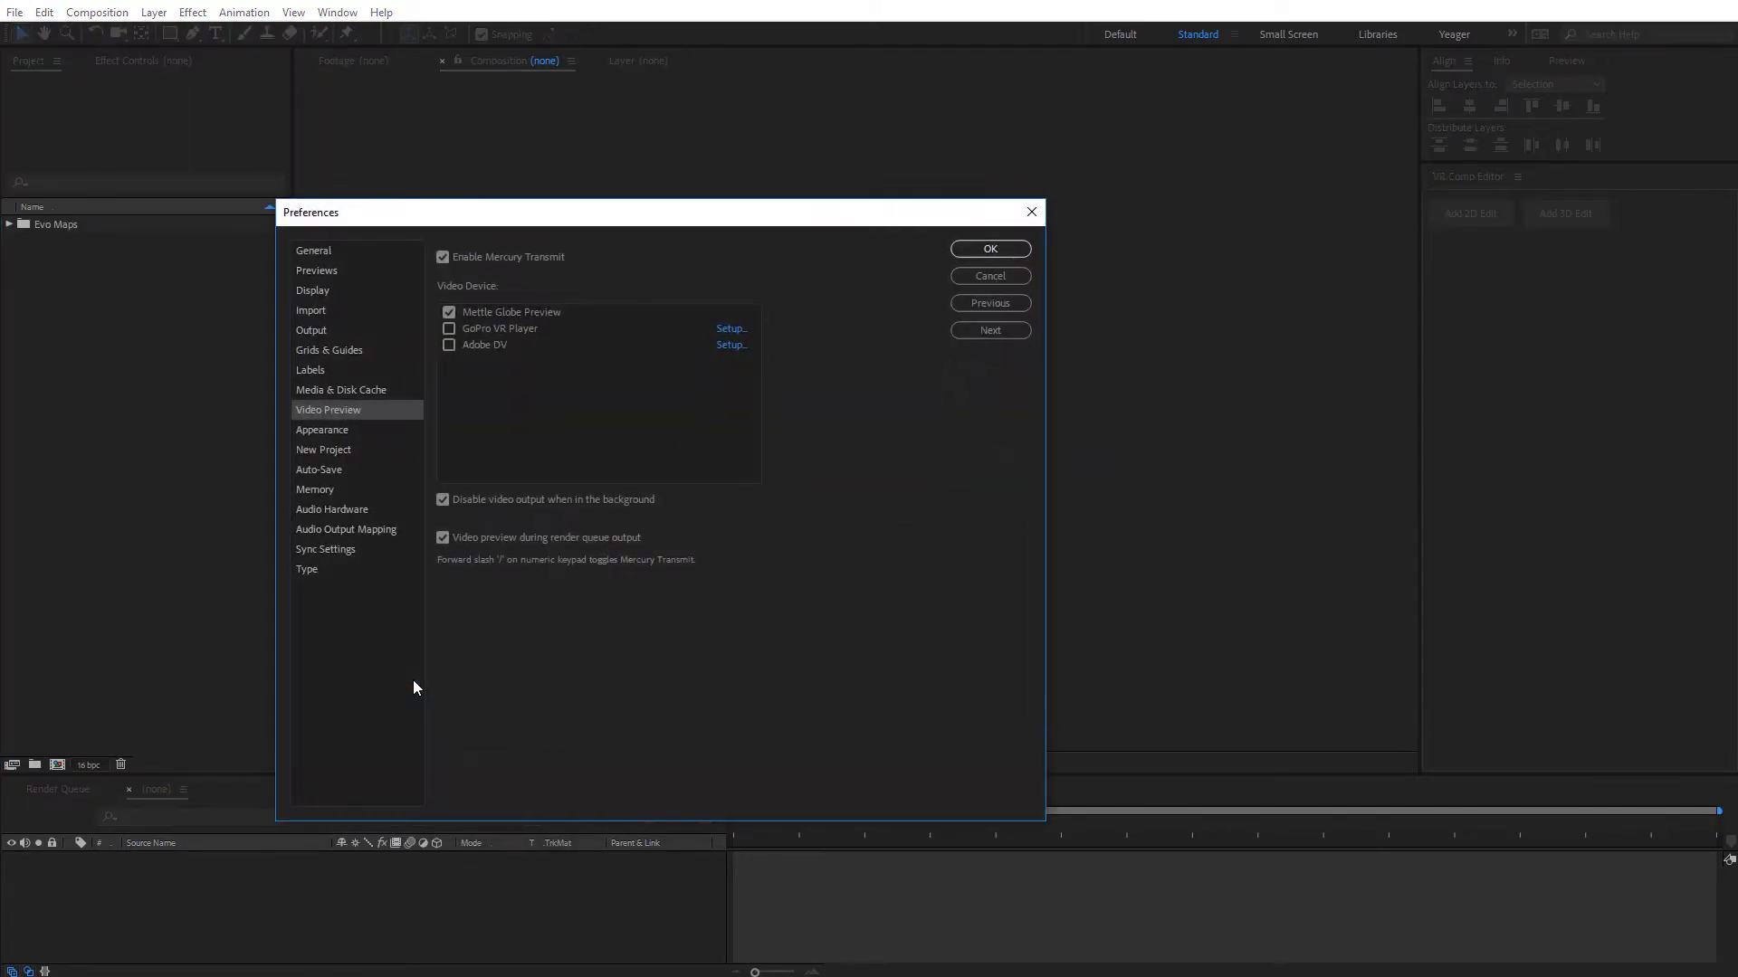
drag(504, 222, 637, 169)
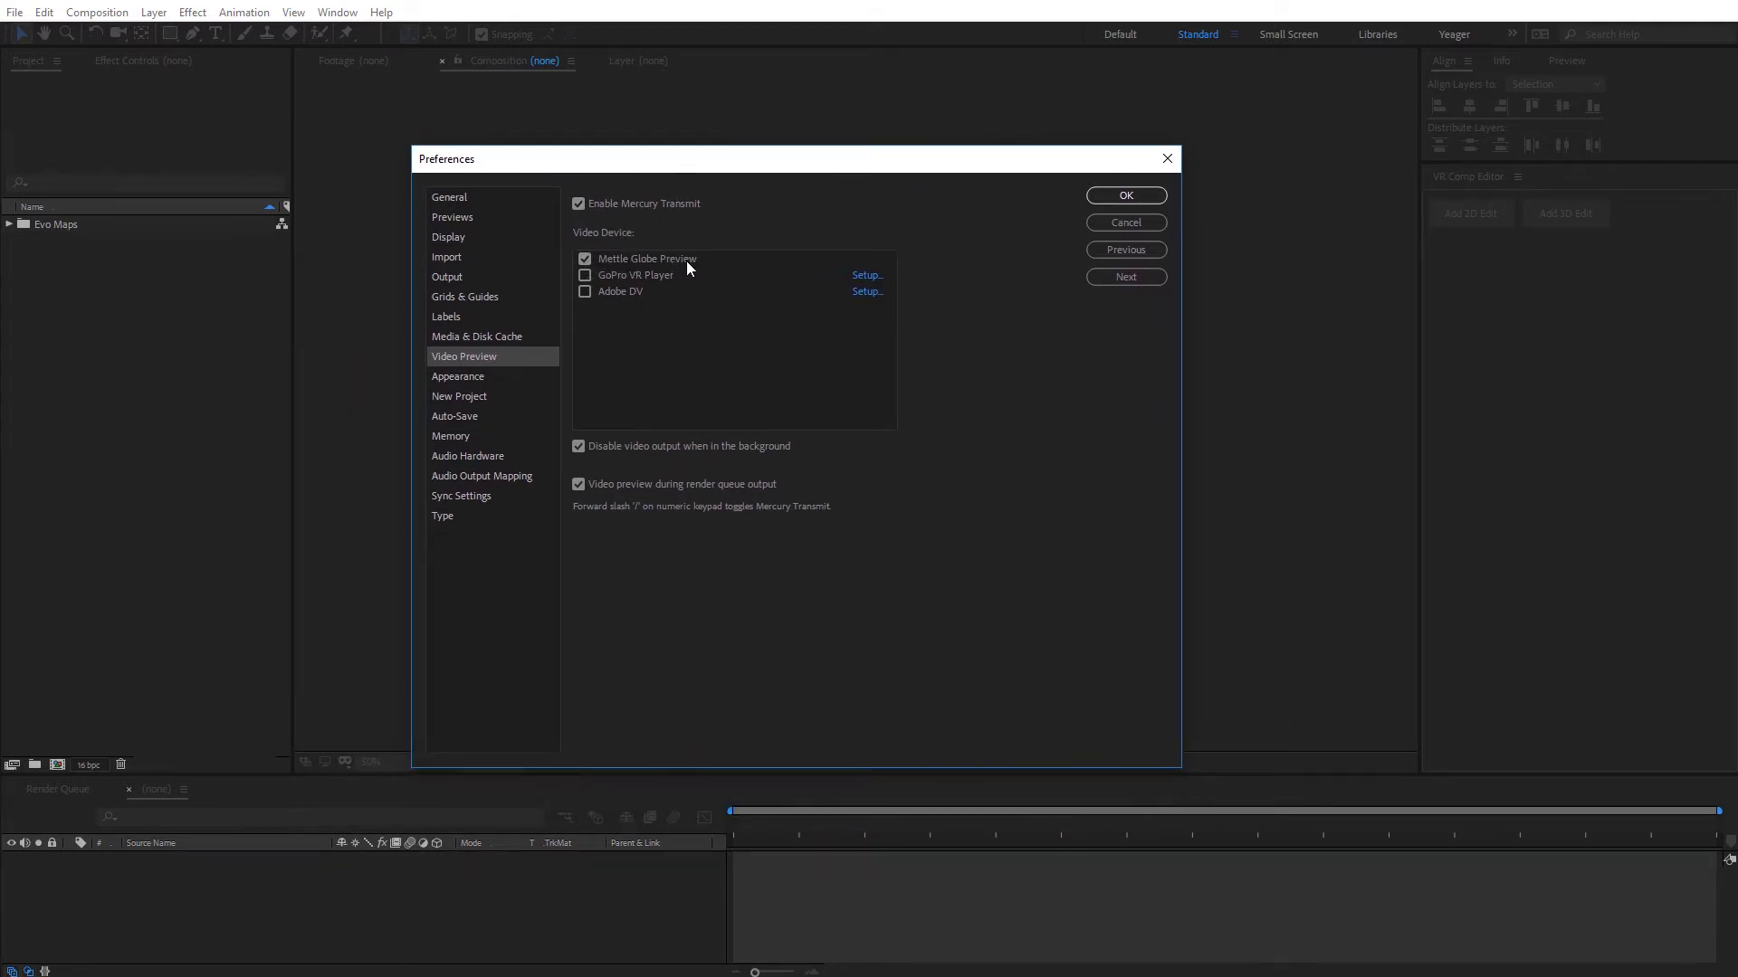
click(1150, 196)
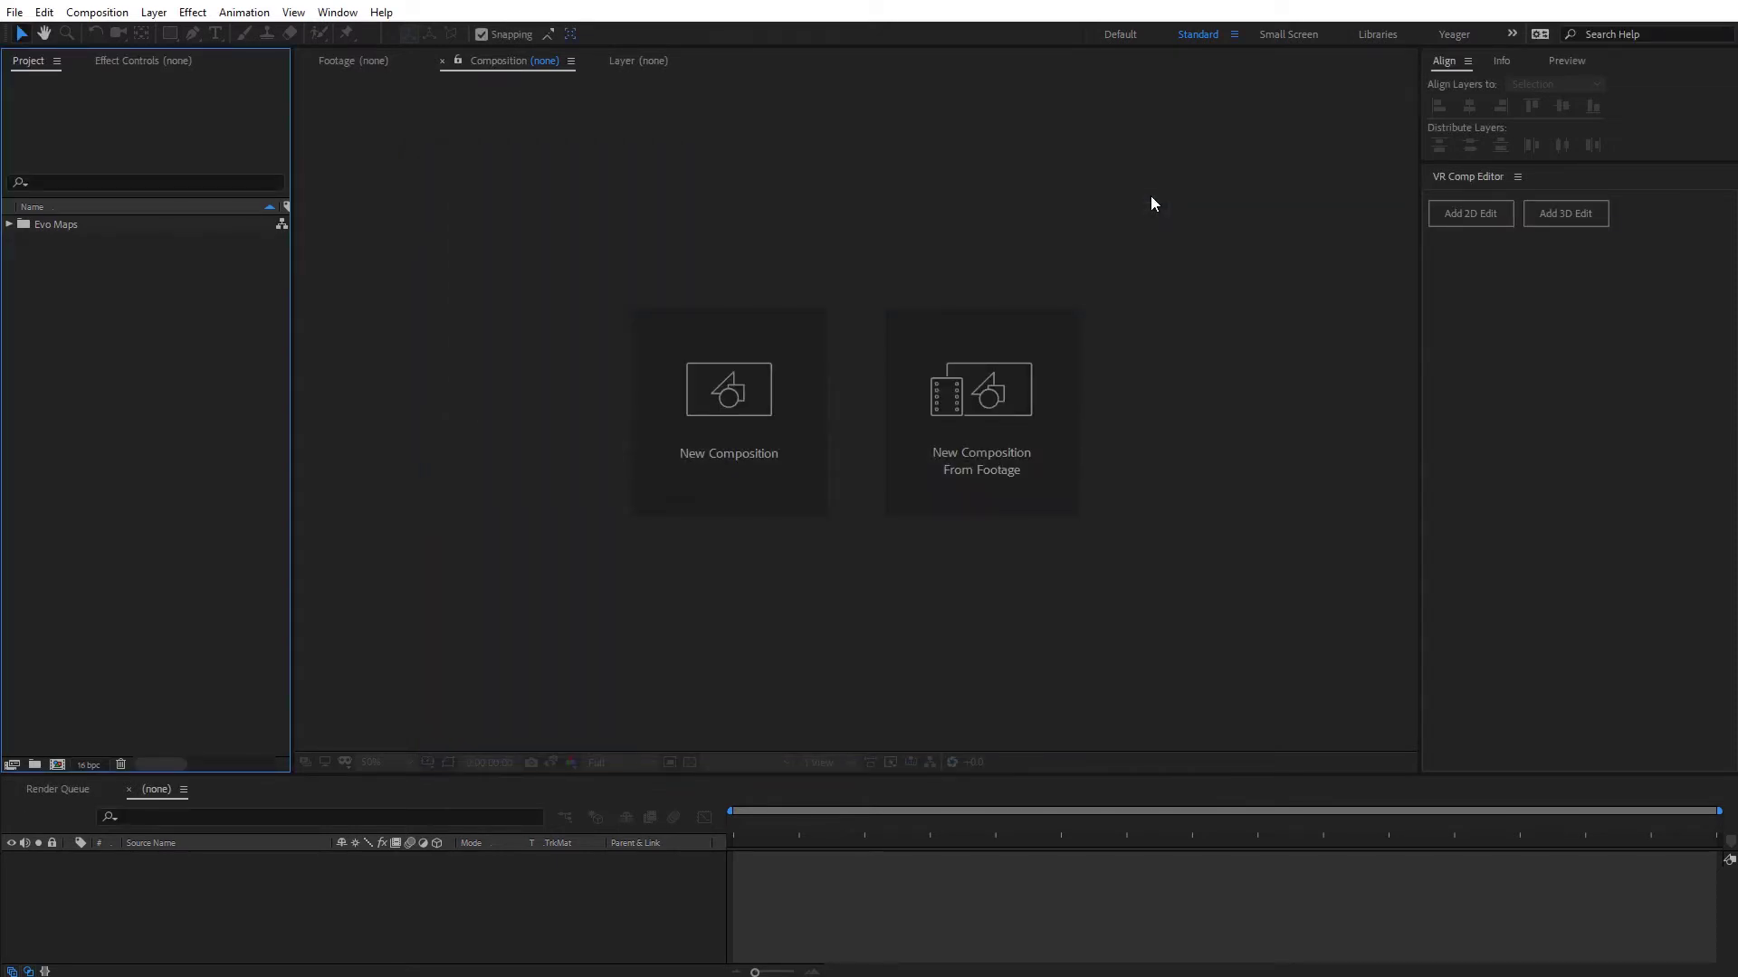
Dock Mettle Globe Preview in the widened right column, then maximize and restore it.
click(347, 13)
mouse_move(620, 42)
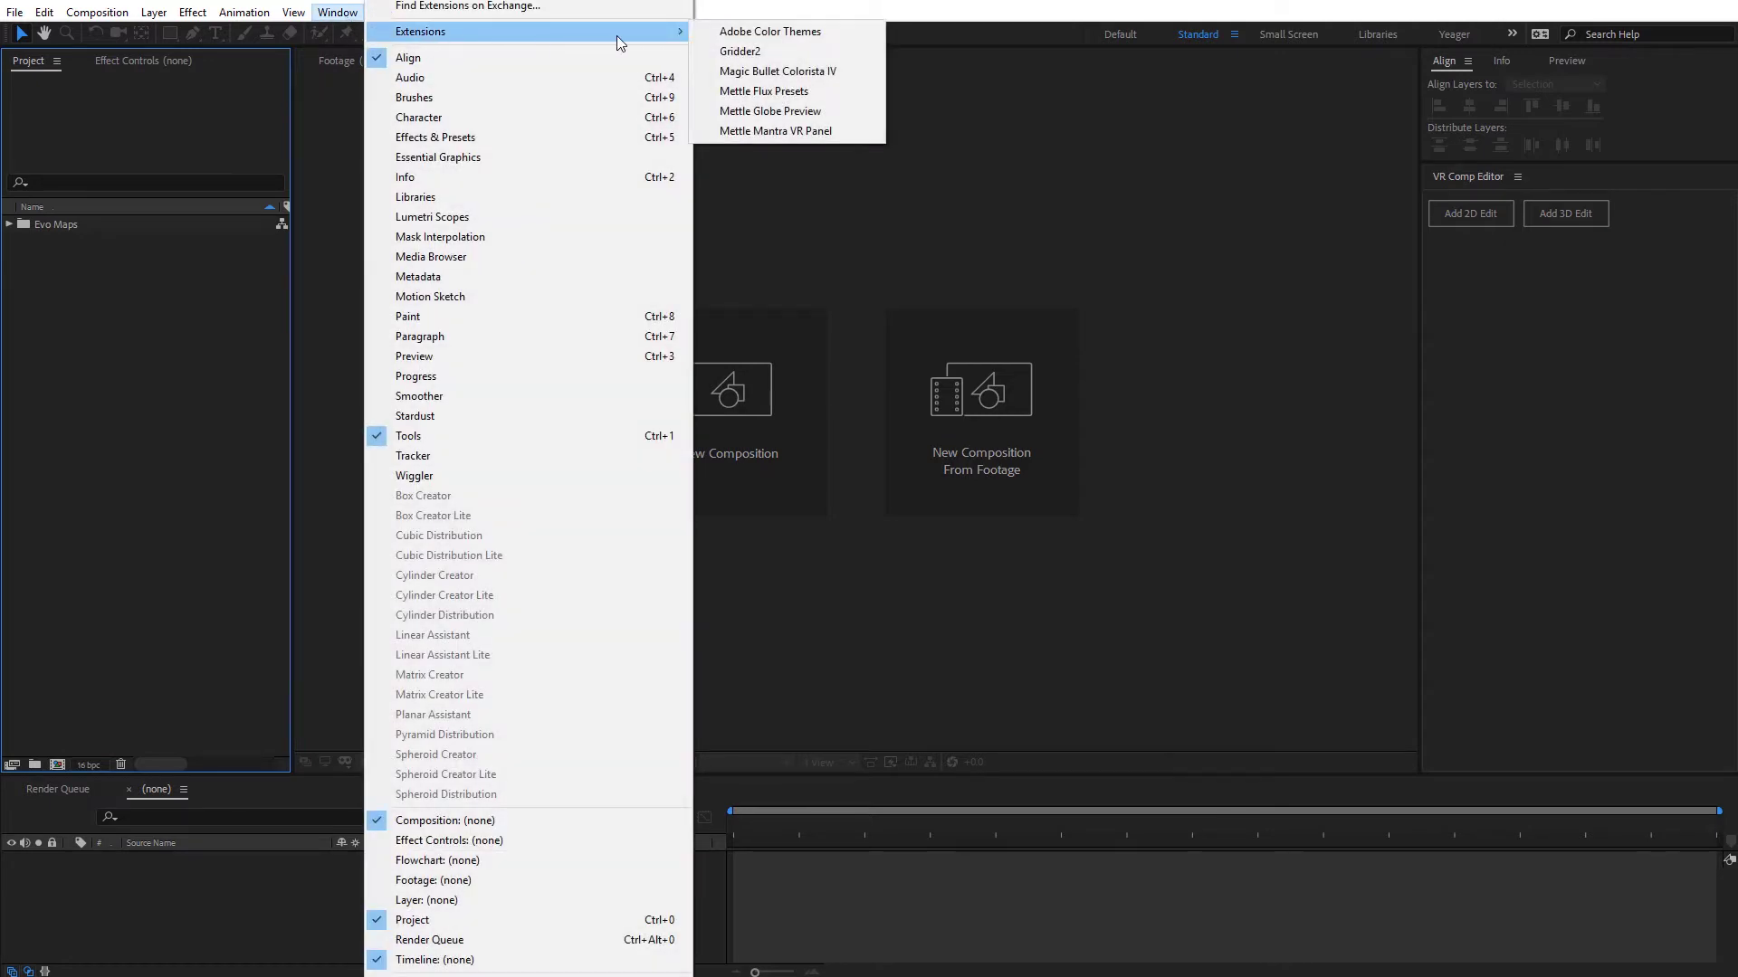
click(787, 112)
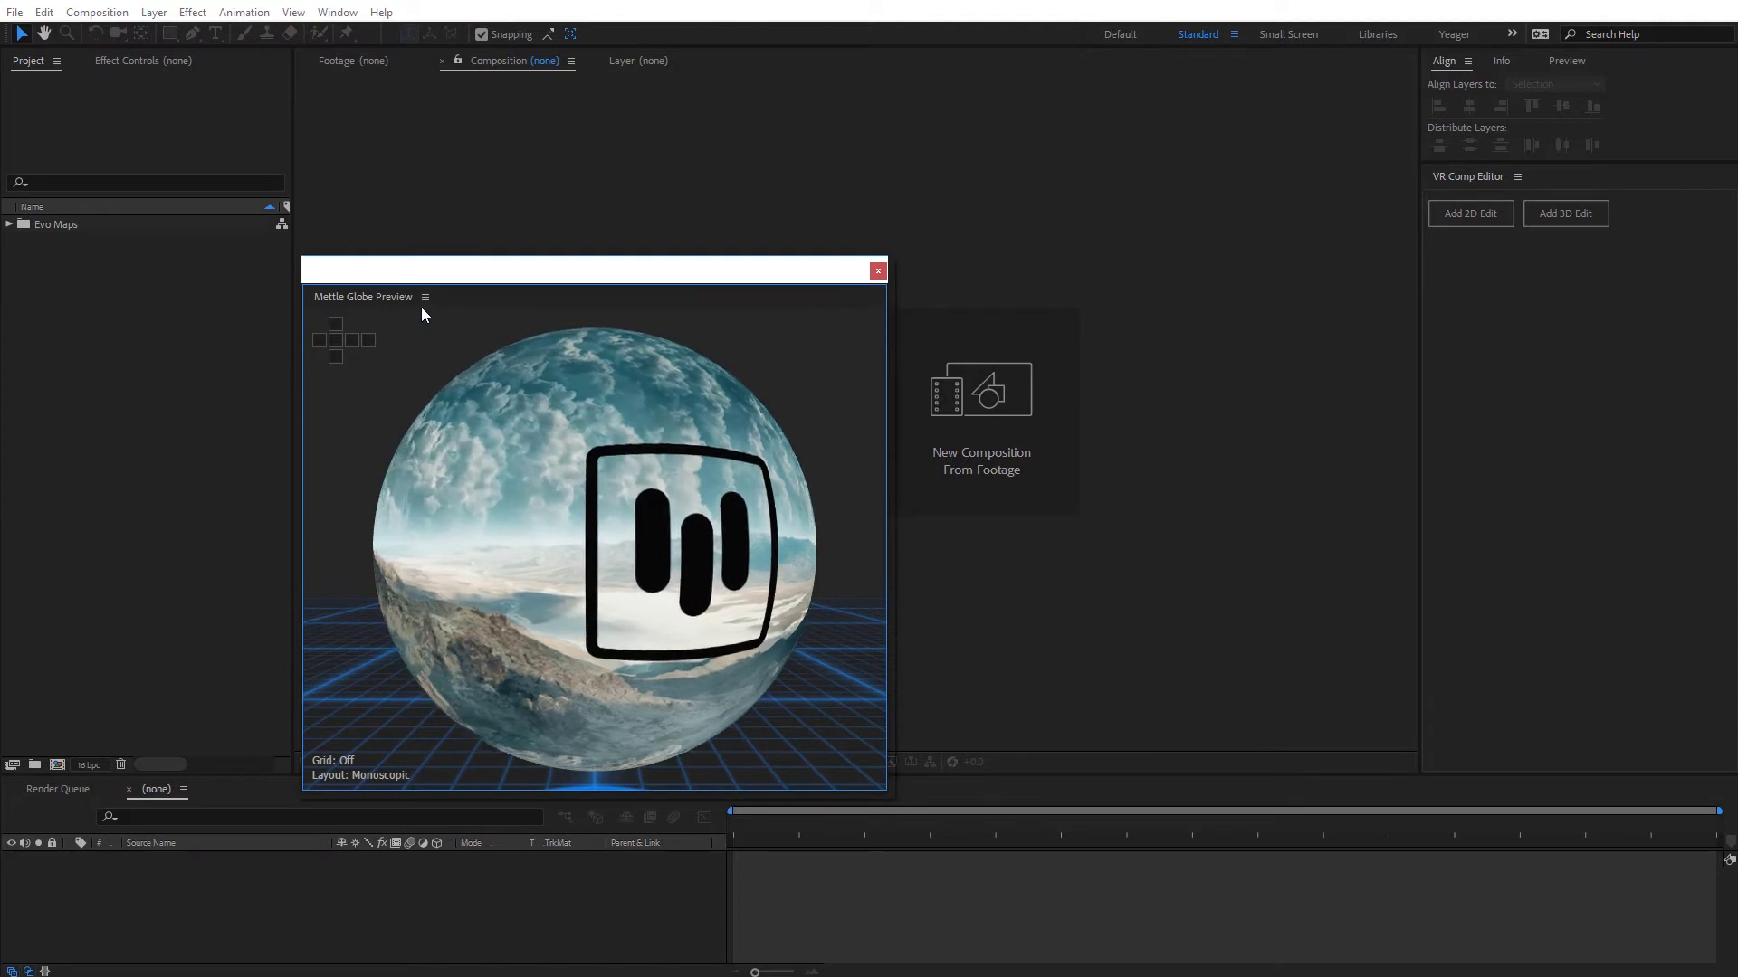
drag(373, 295, 1528, 679)
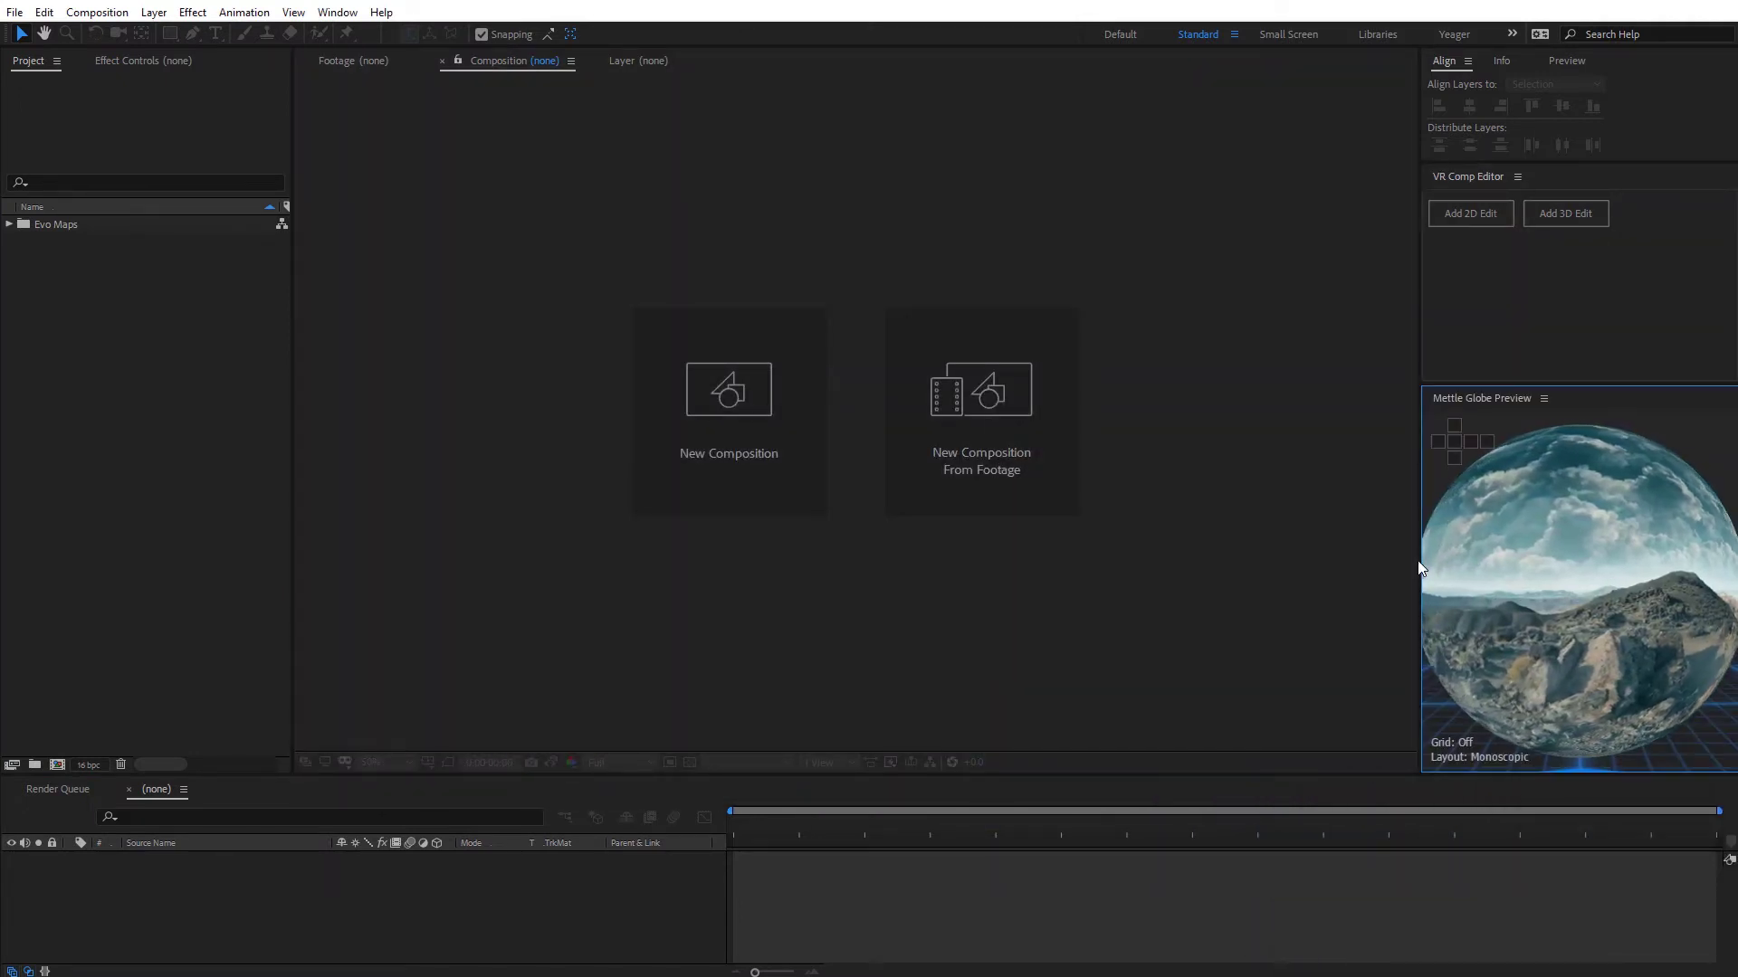
drag(1415, 559, 1388, 561)
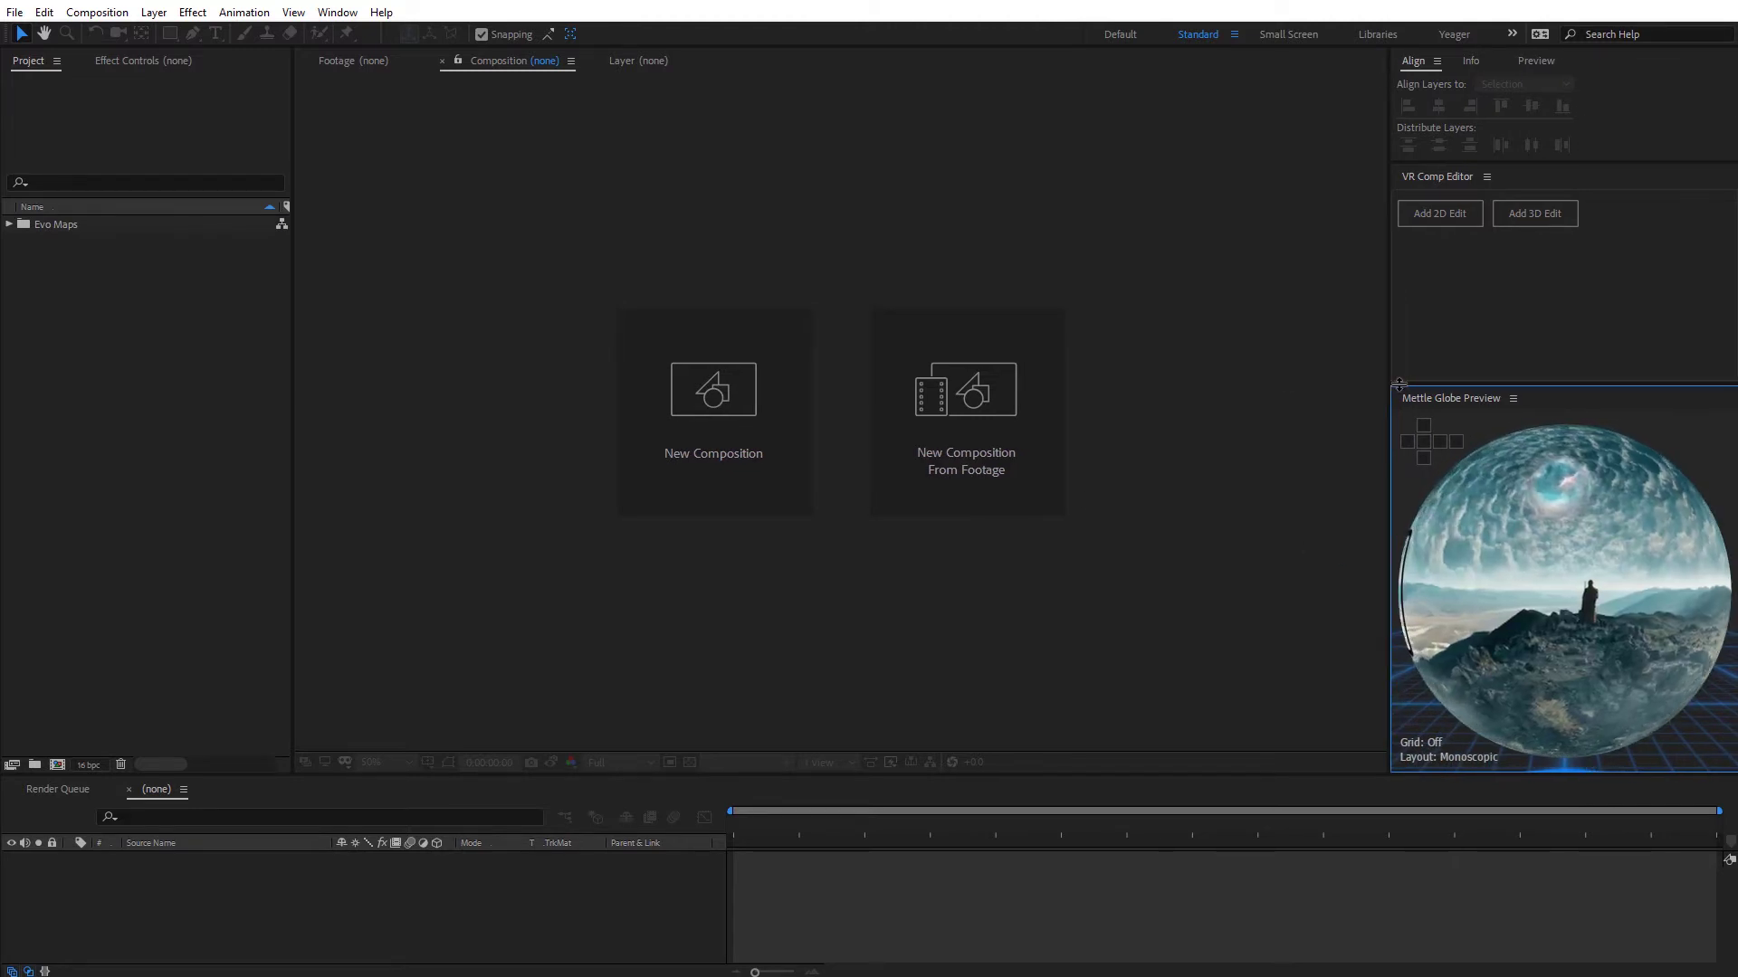
drag(1391, 369, 1388, 438)
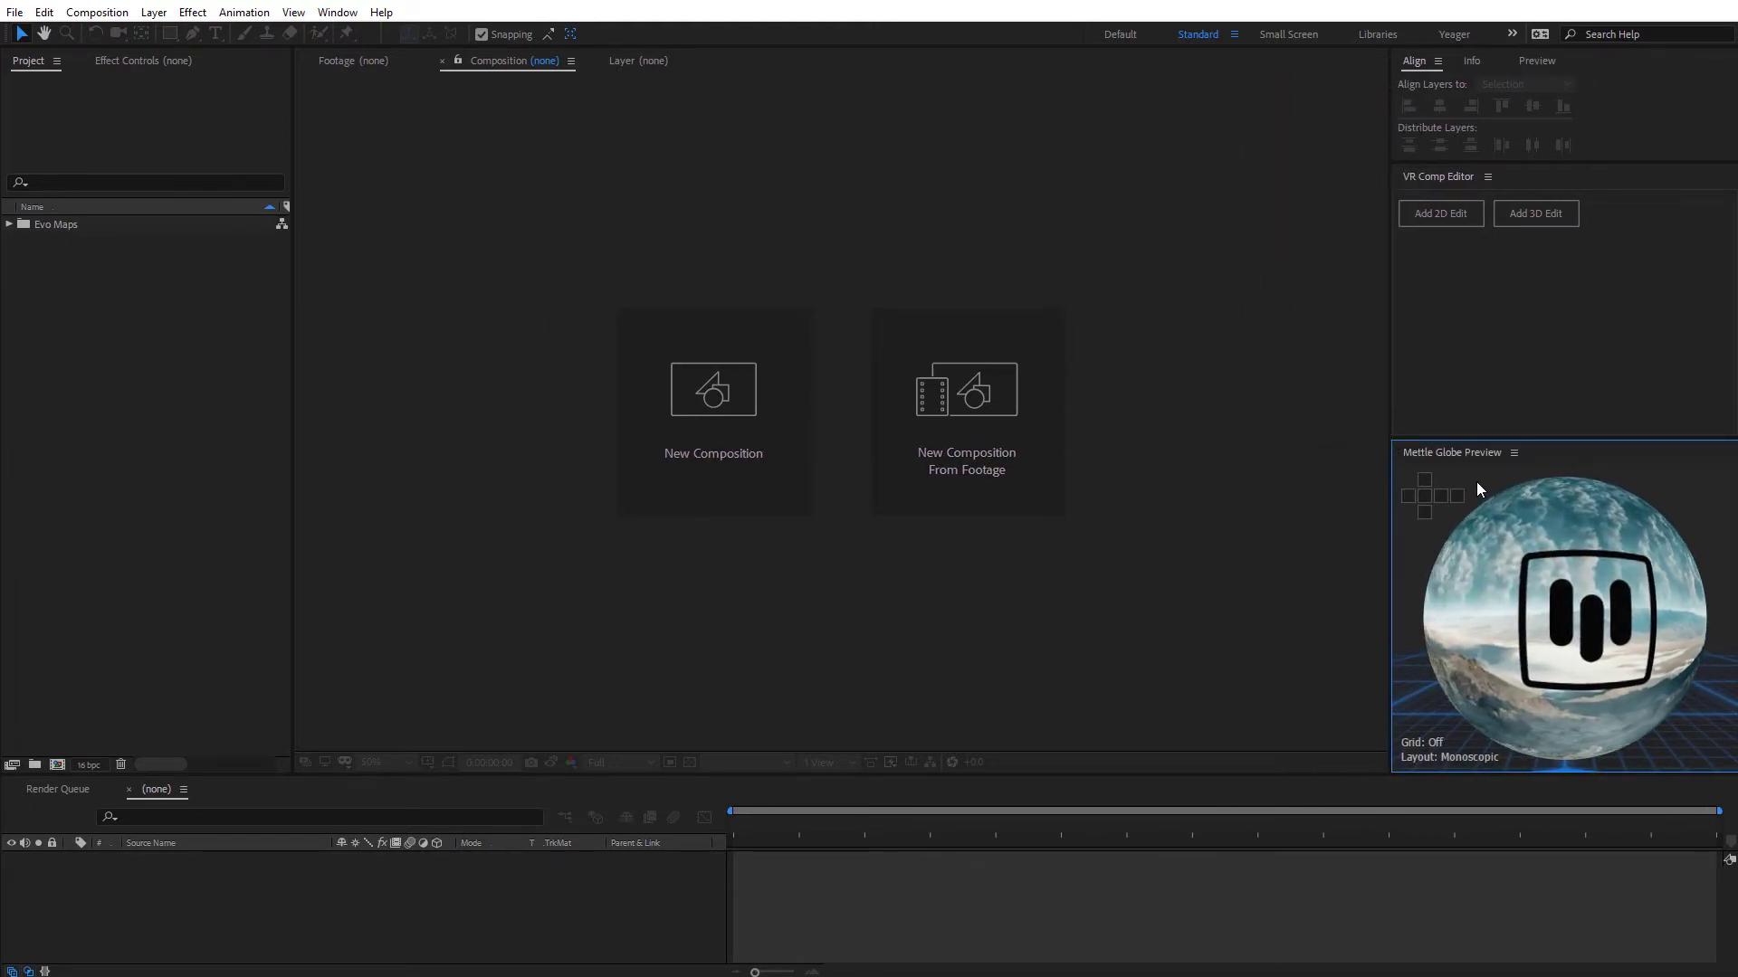
key(grave)
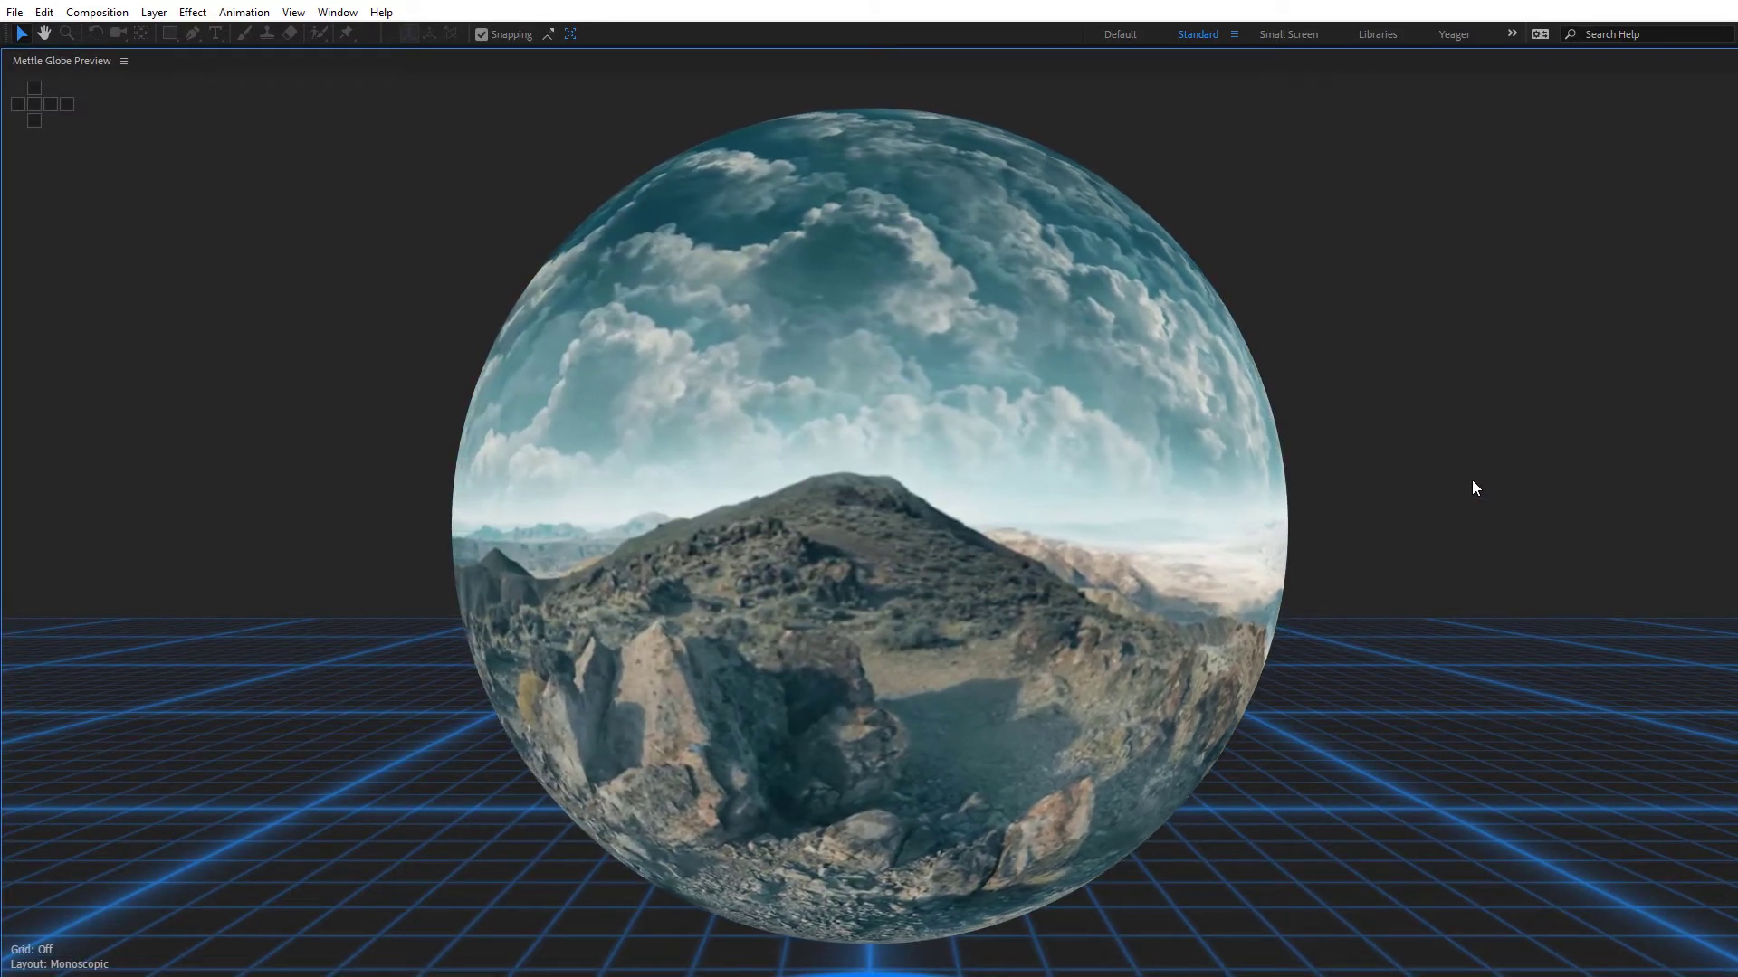
key(grave)
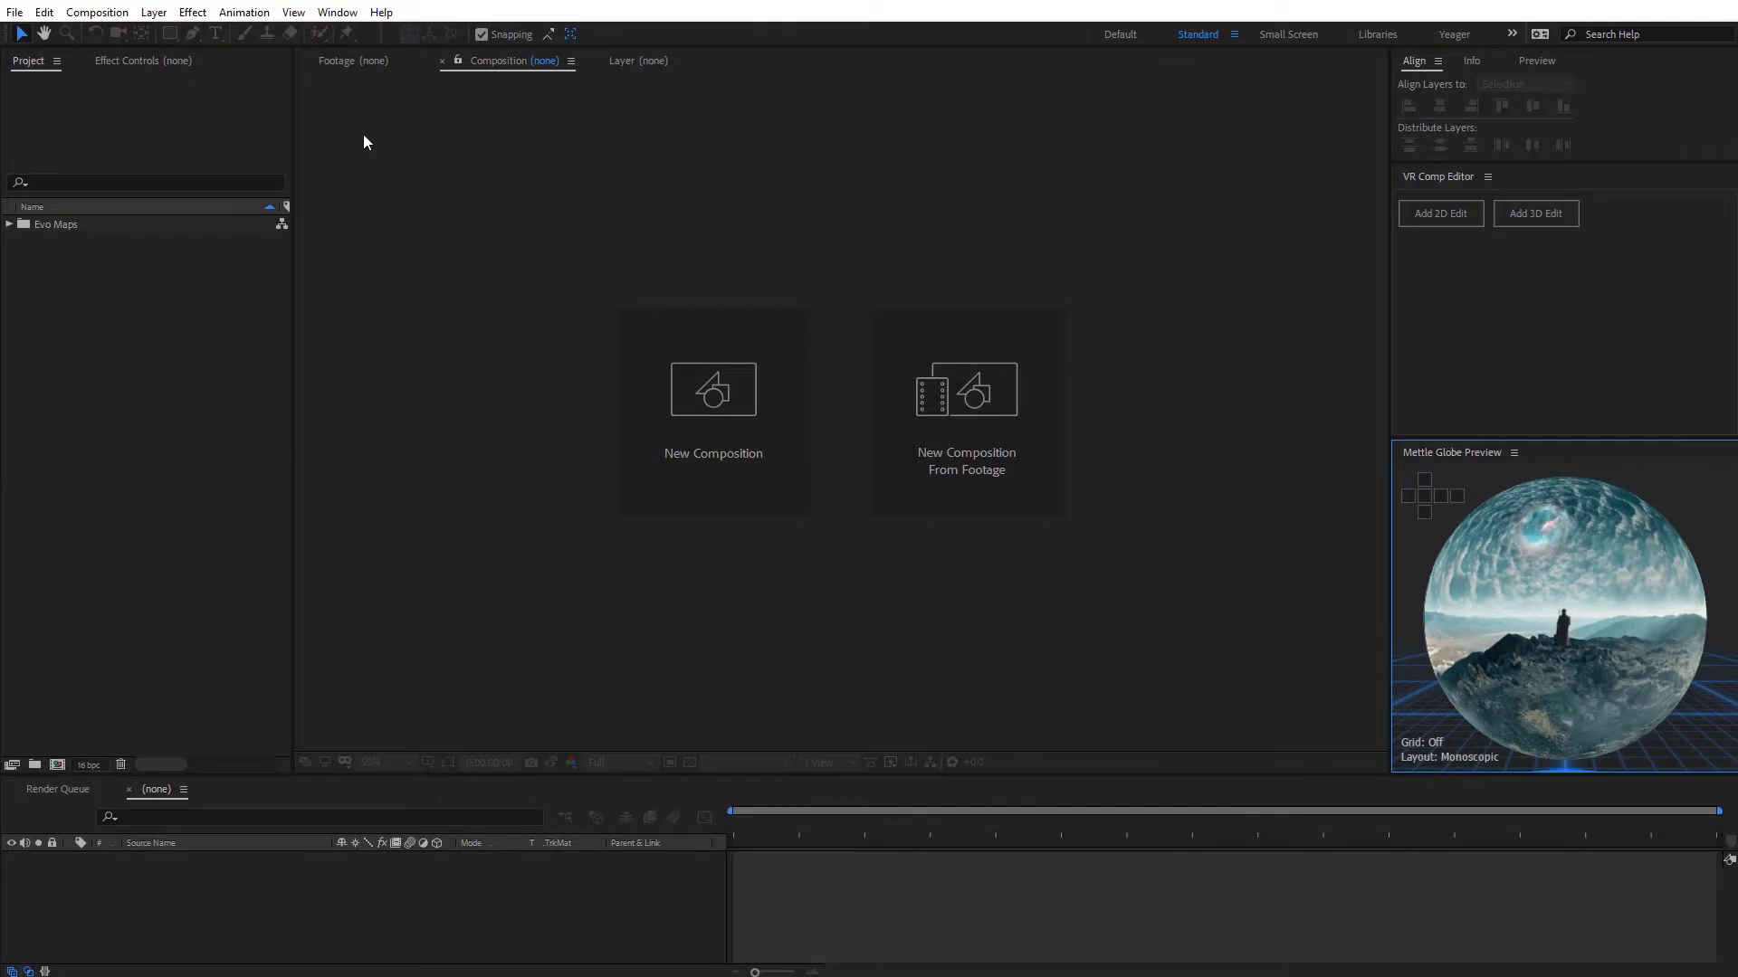
Dock Mettle Flux Presets beside VR Comp Editor, widened to two thumbnail columns.
click(346, 12)
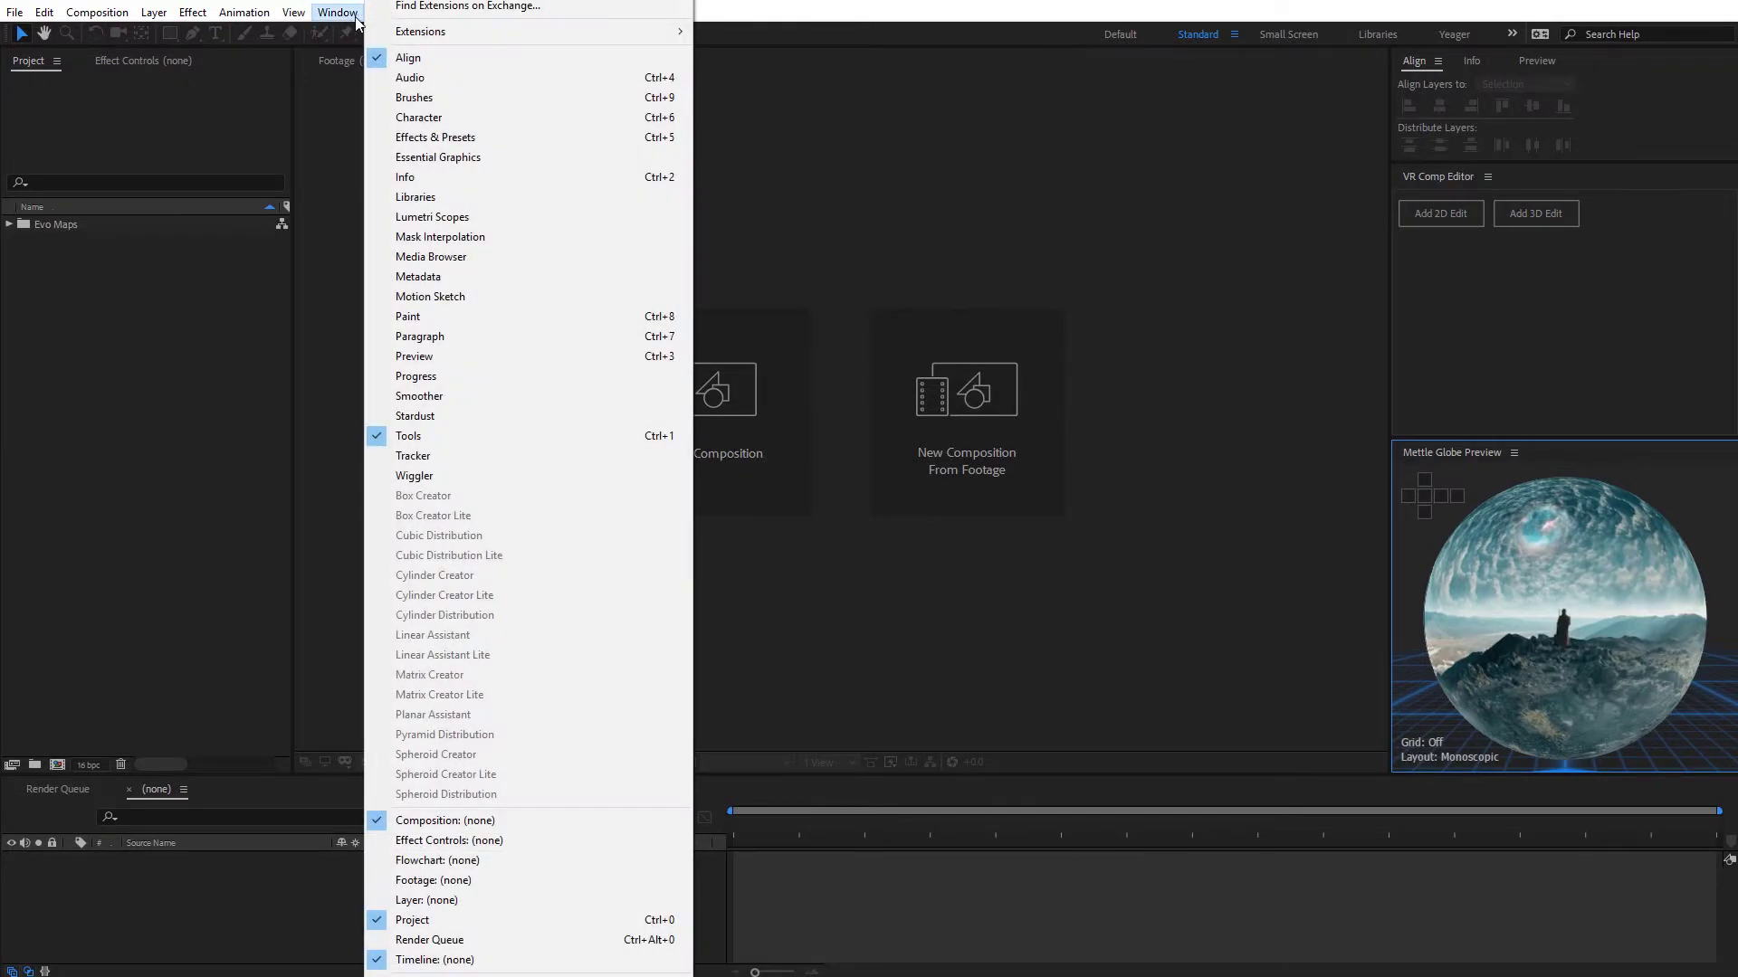
mouse_move(627, 35)
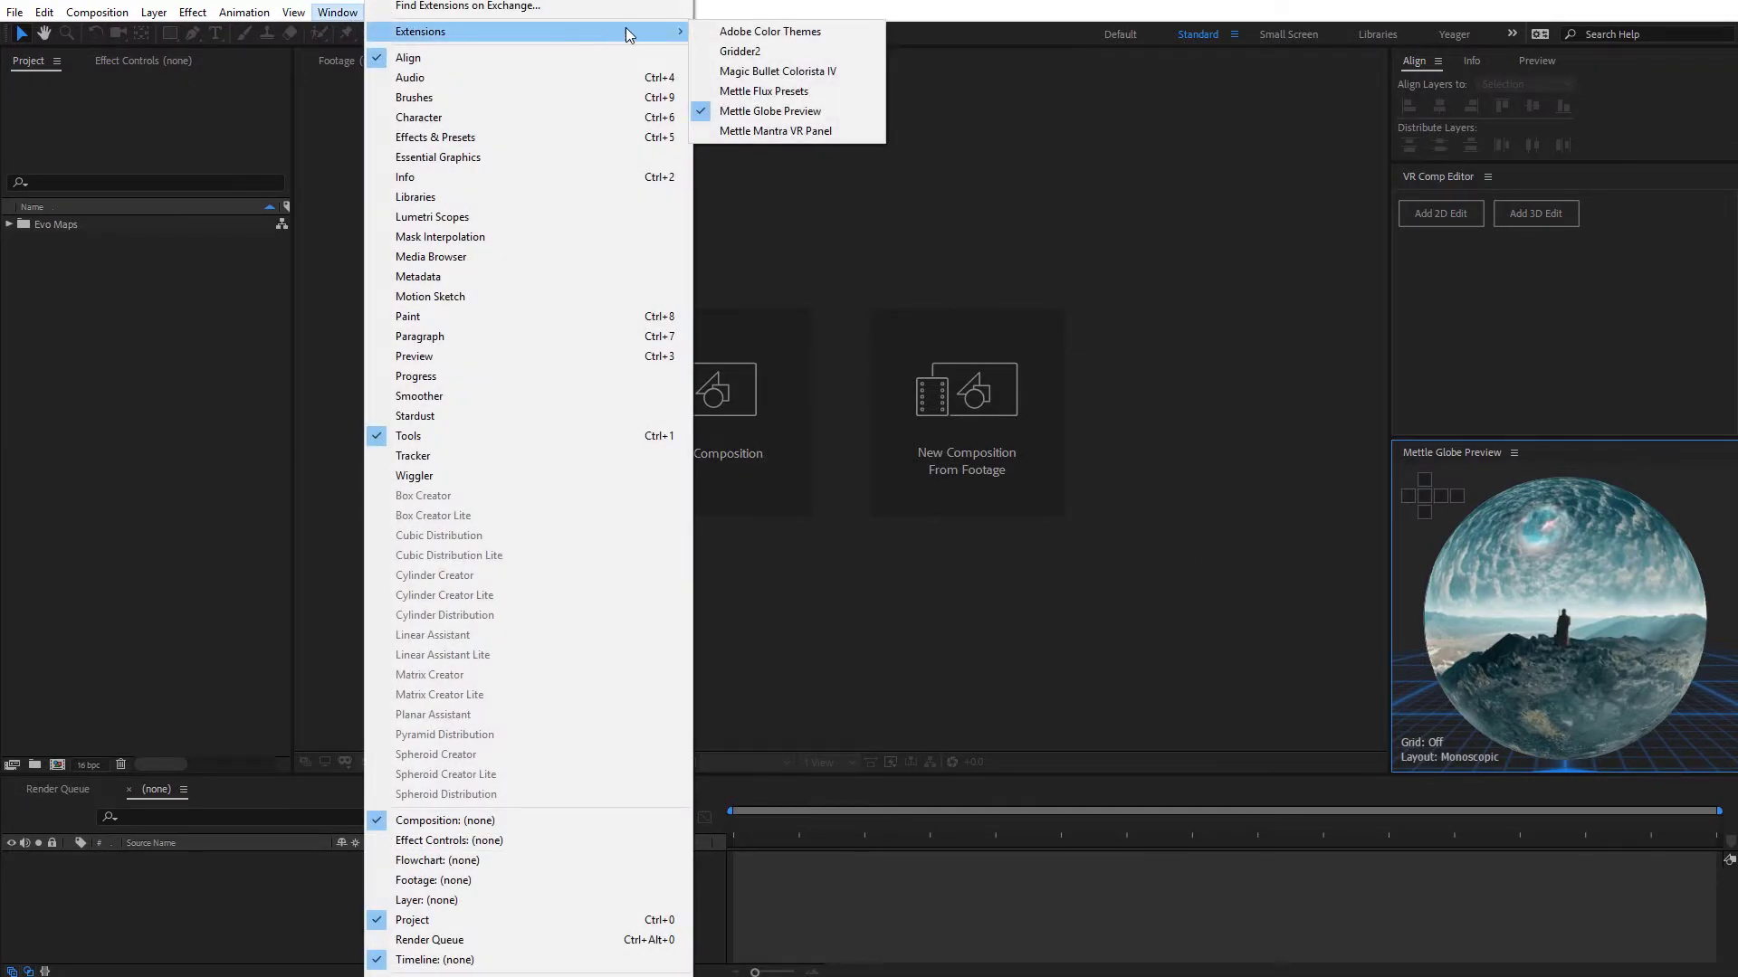
click(790, 92)
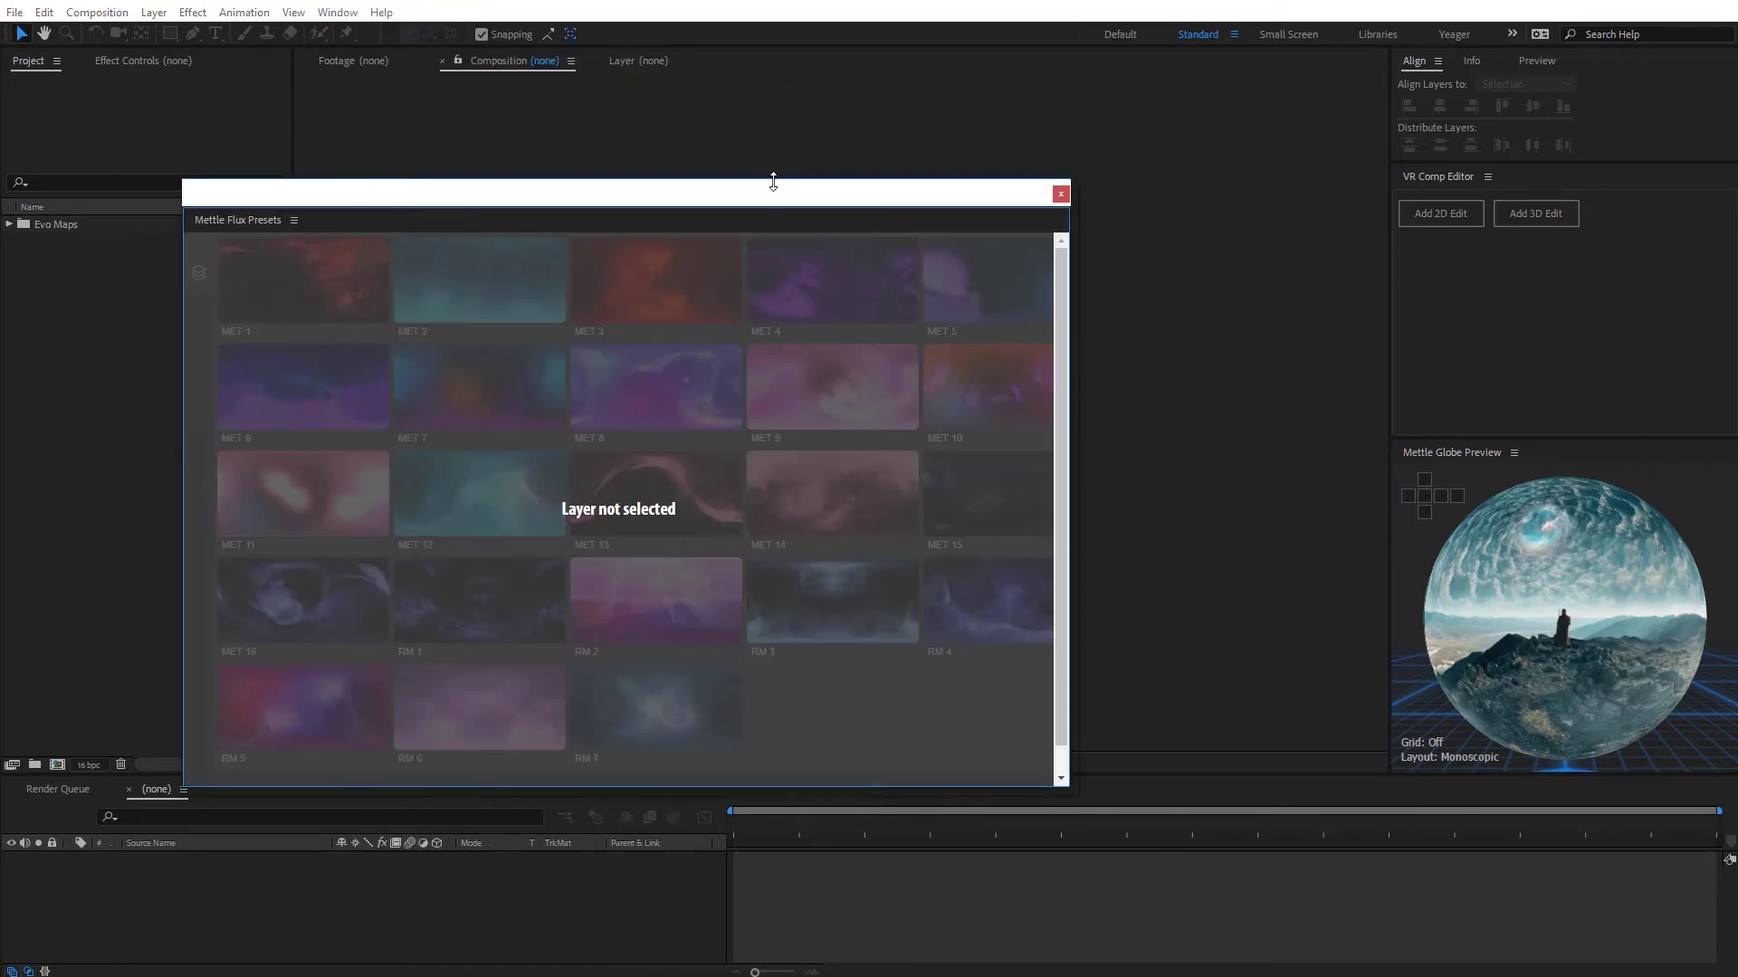
drag(254, 219, 1480, 286)
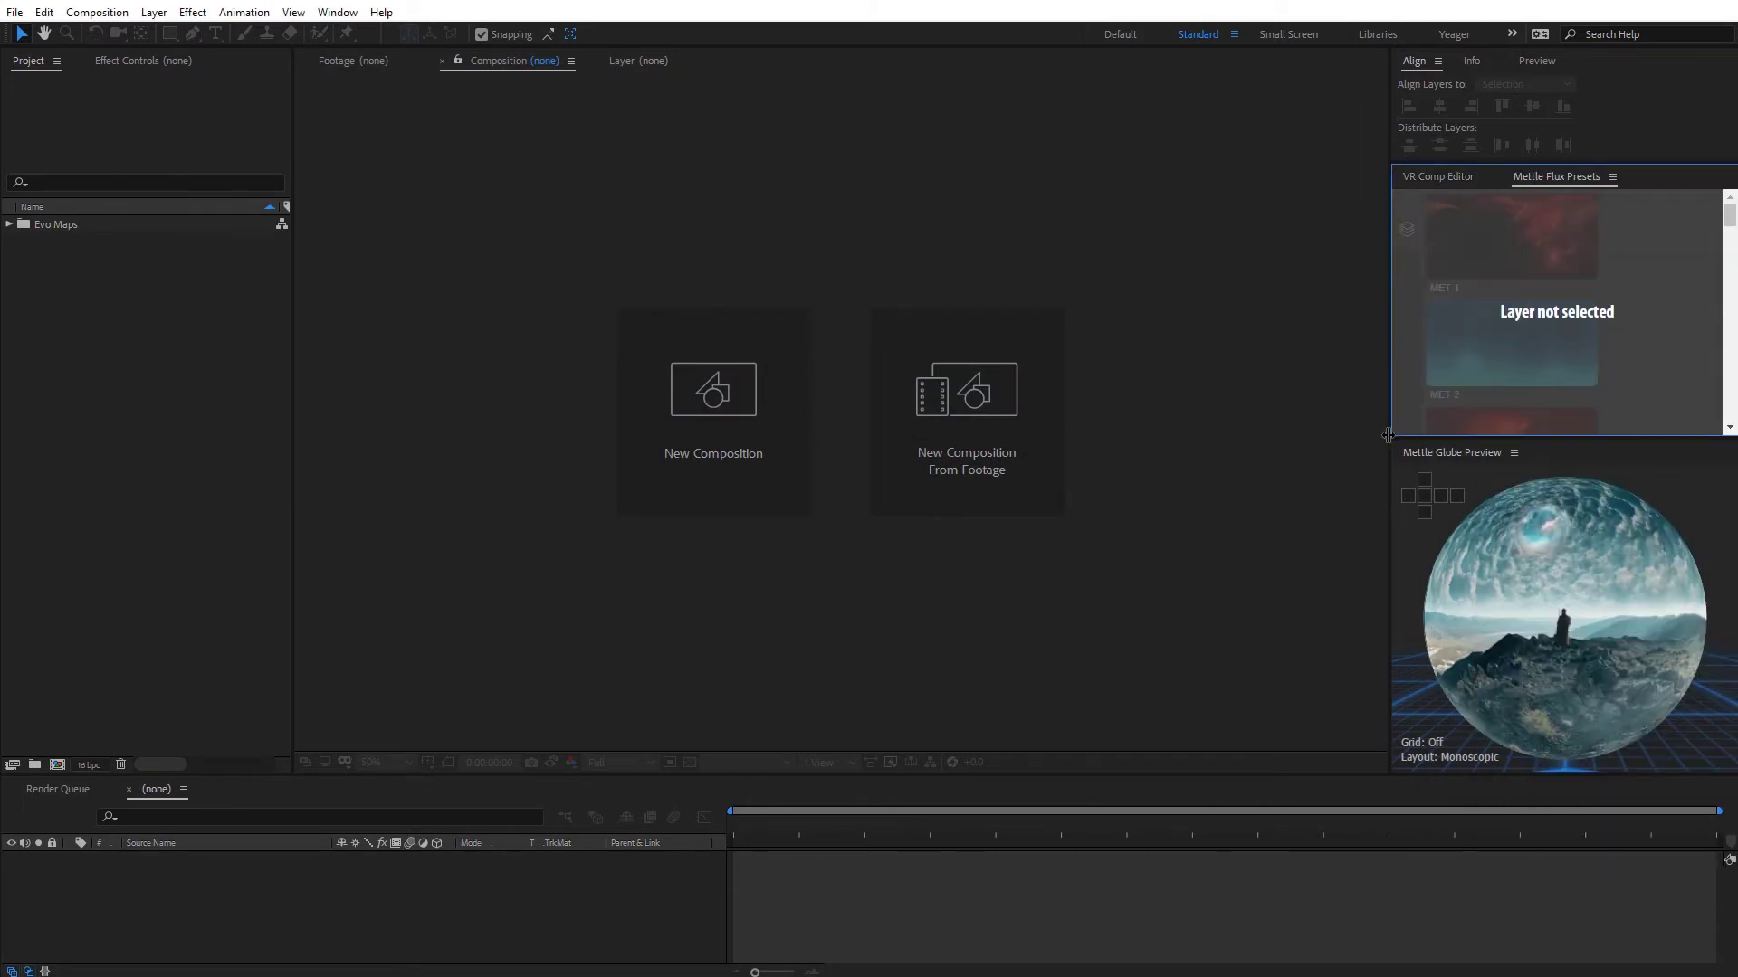
drag(1390, 435, 1337, 449)
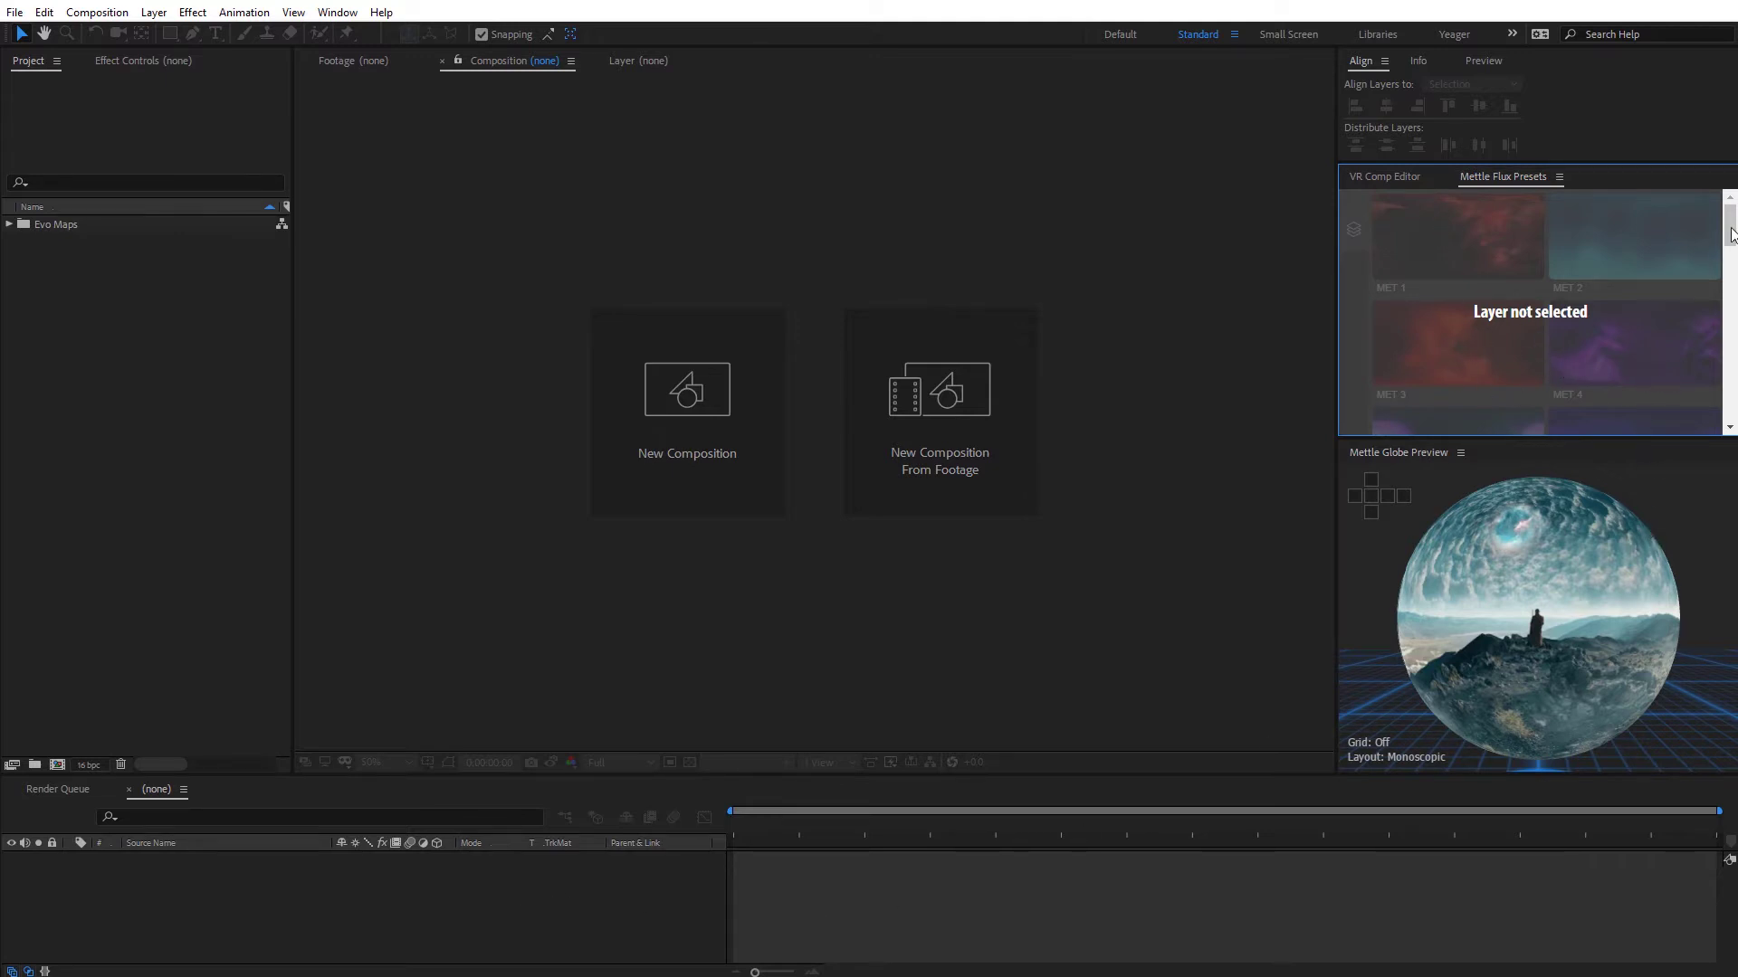
mouse_move(1730, 226)
mouse_down()
mouse_move(1731, 381)
mouse_move(1731, 226)
mouse_up()
Create Comp 1 at 4096×2048 px, 29.97 fps.
click(668, 408)
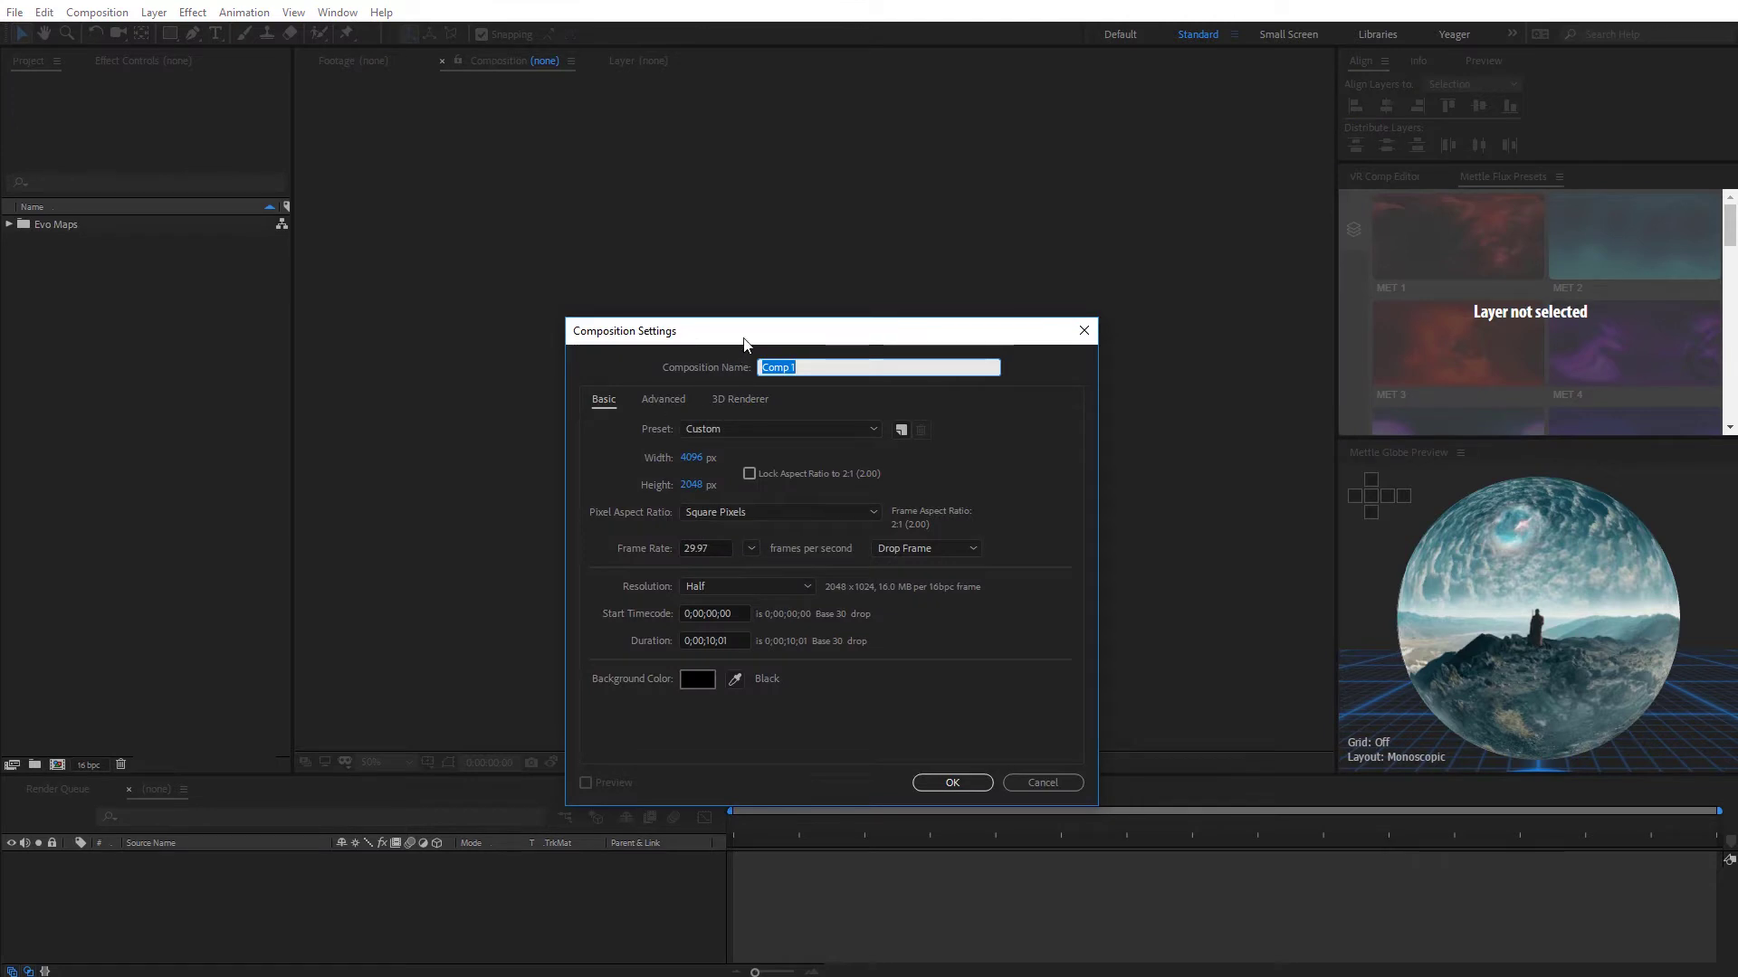
drag(747, 332, 784, 186)
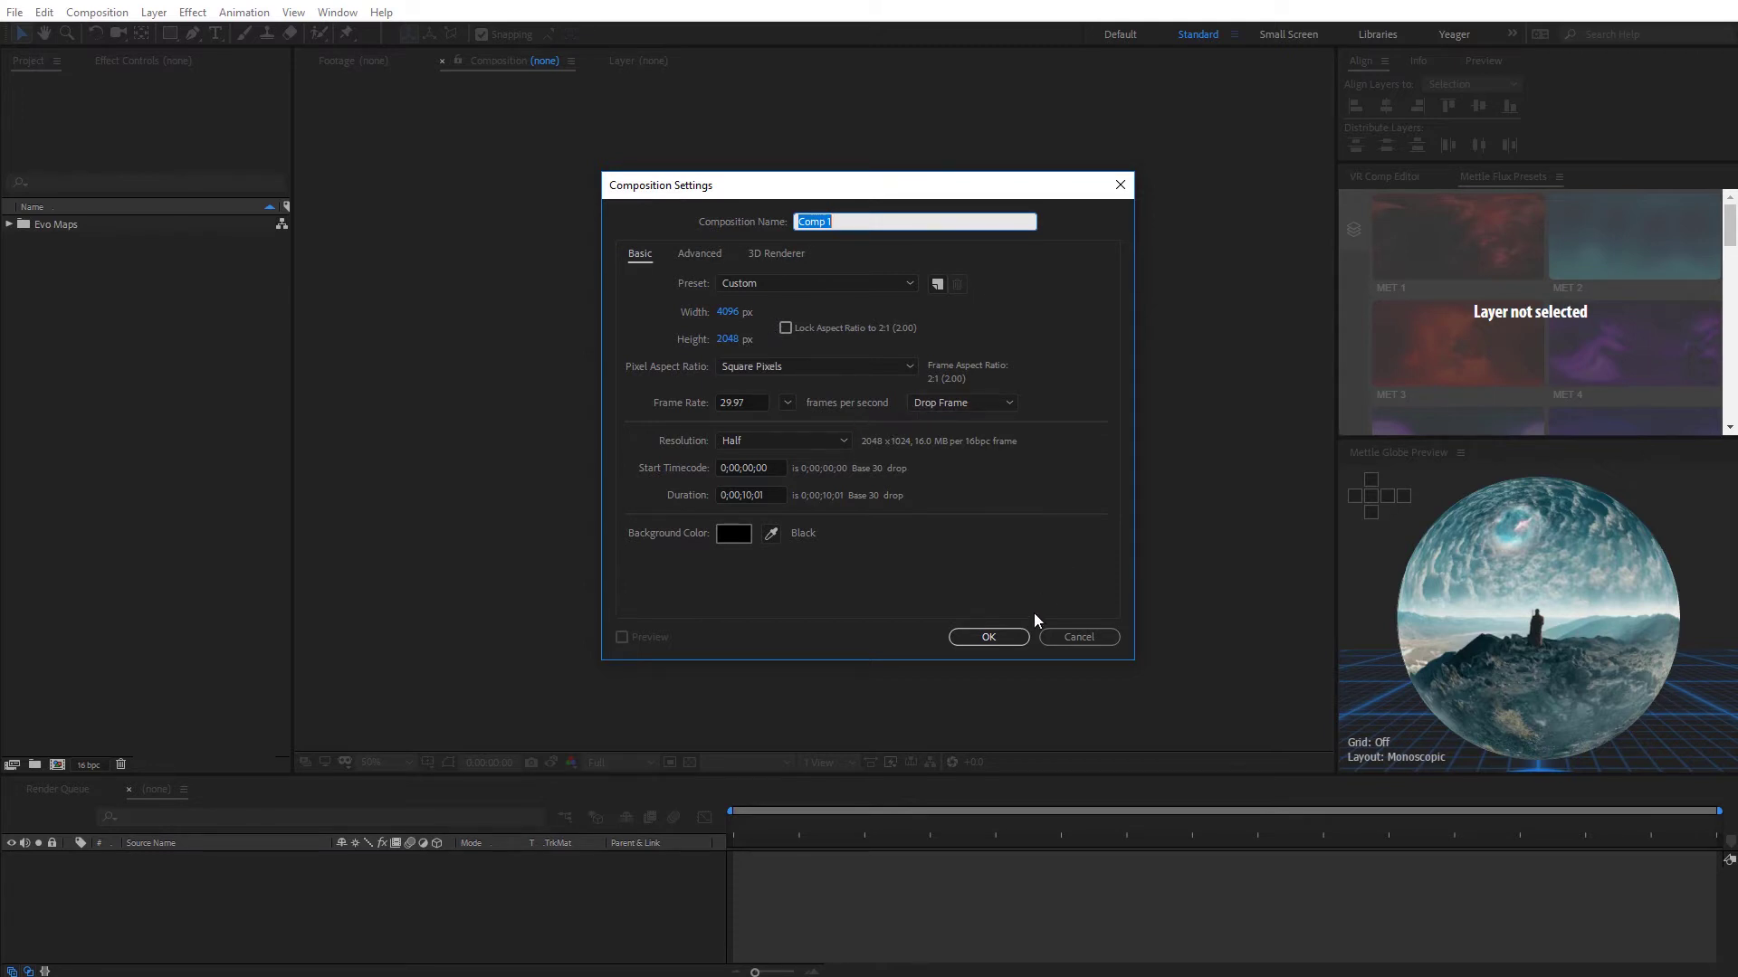
click(1013, 637)
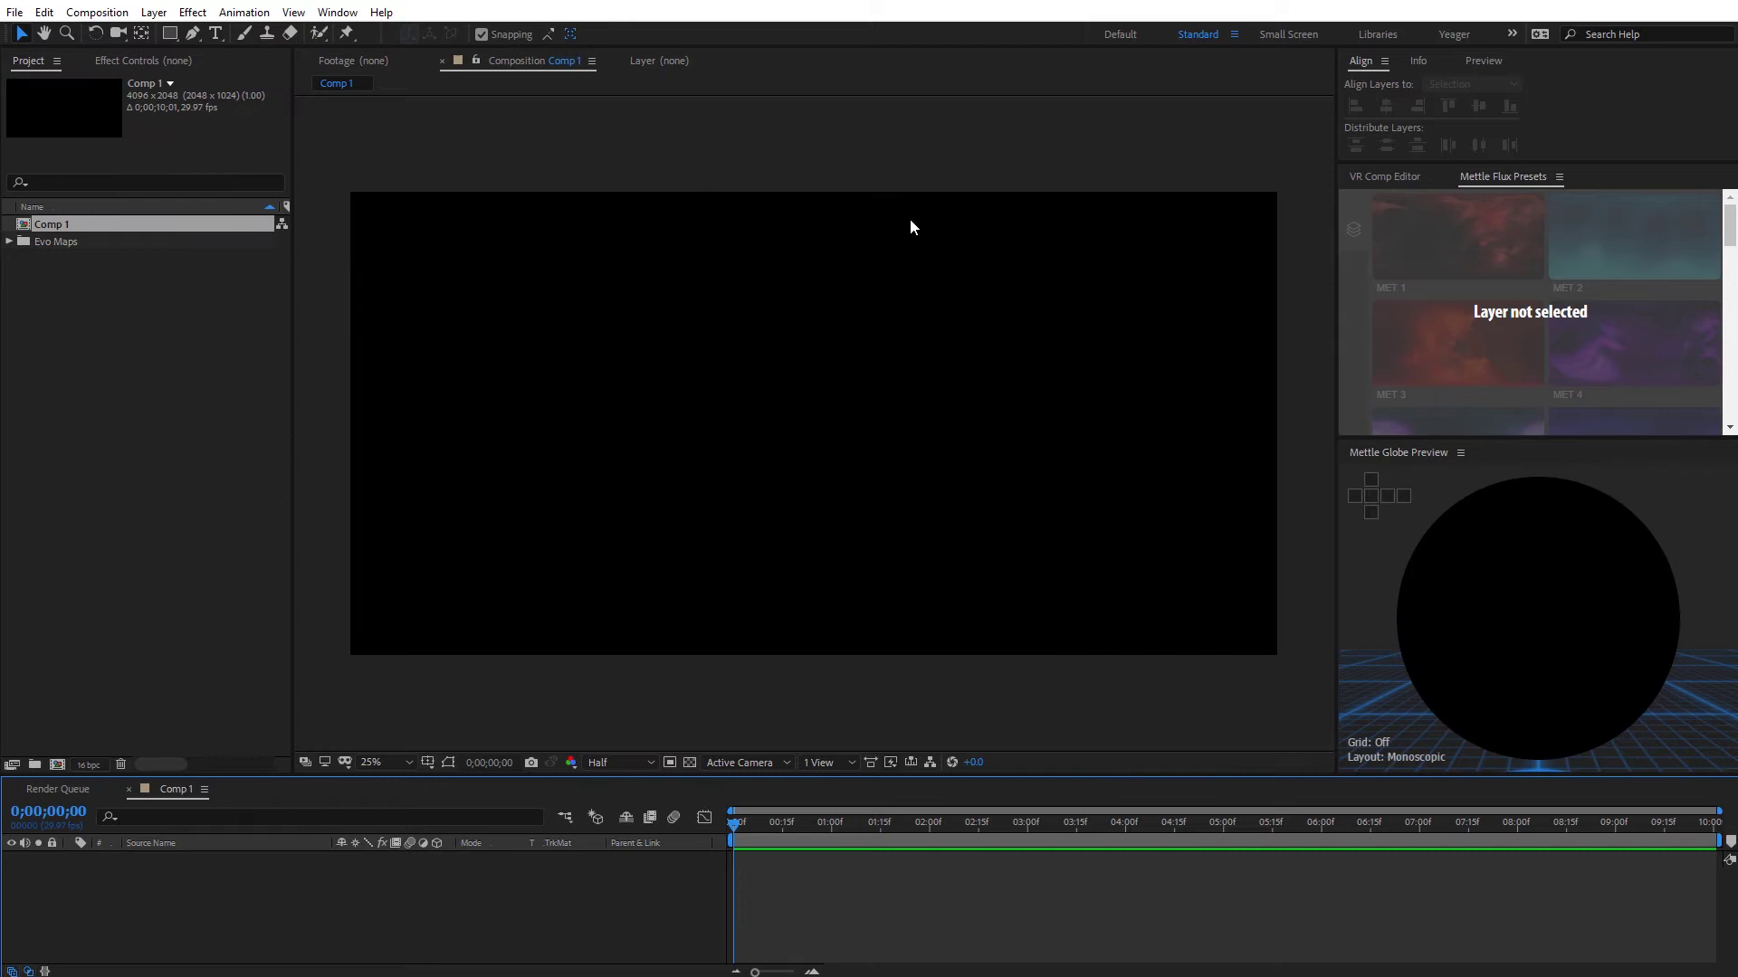
Add a comp-sized grey solid layer named FLUX.
right_click(861, 140)
mouse_move(1008, 145)
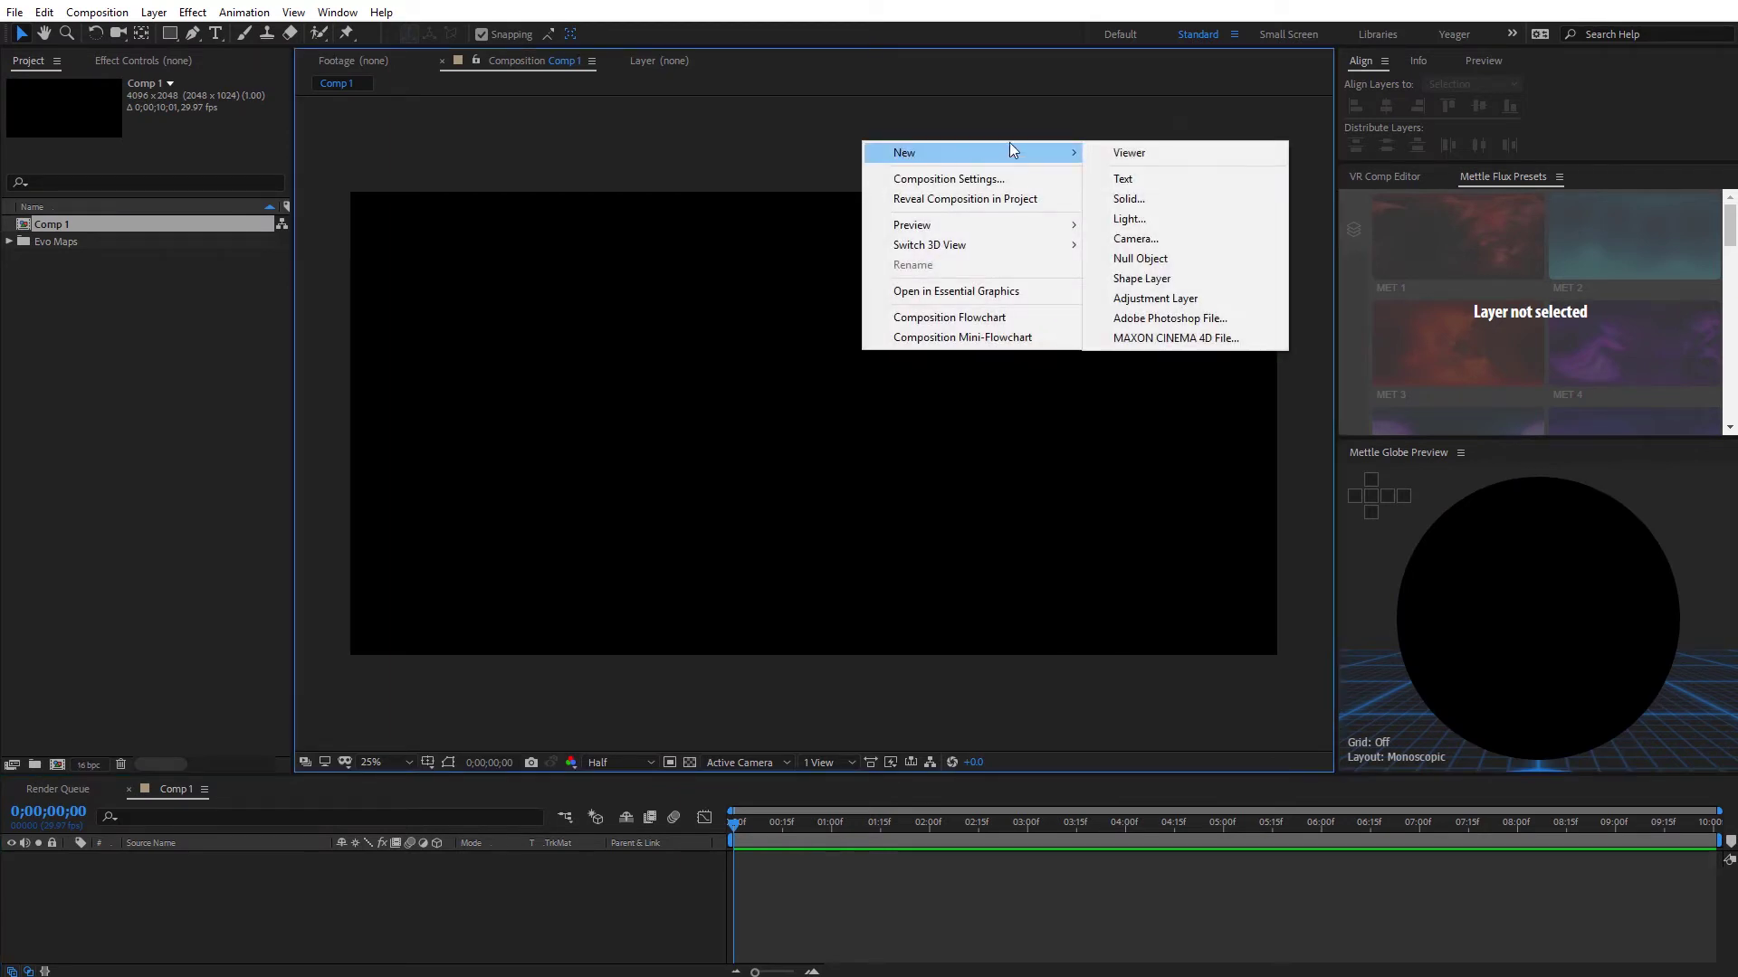
click(1142, 198)
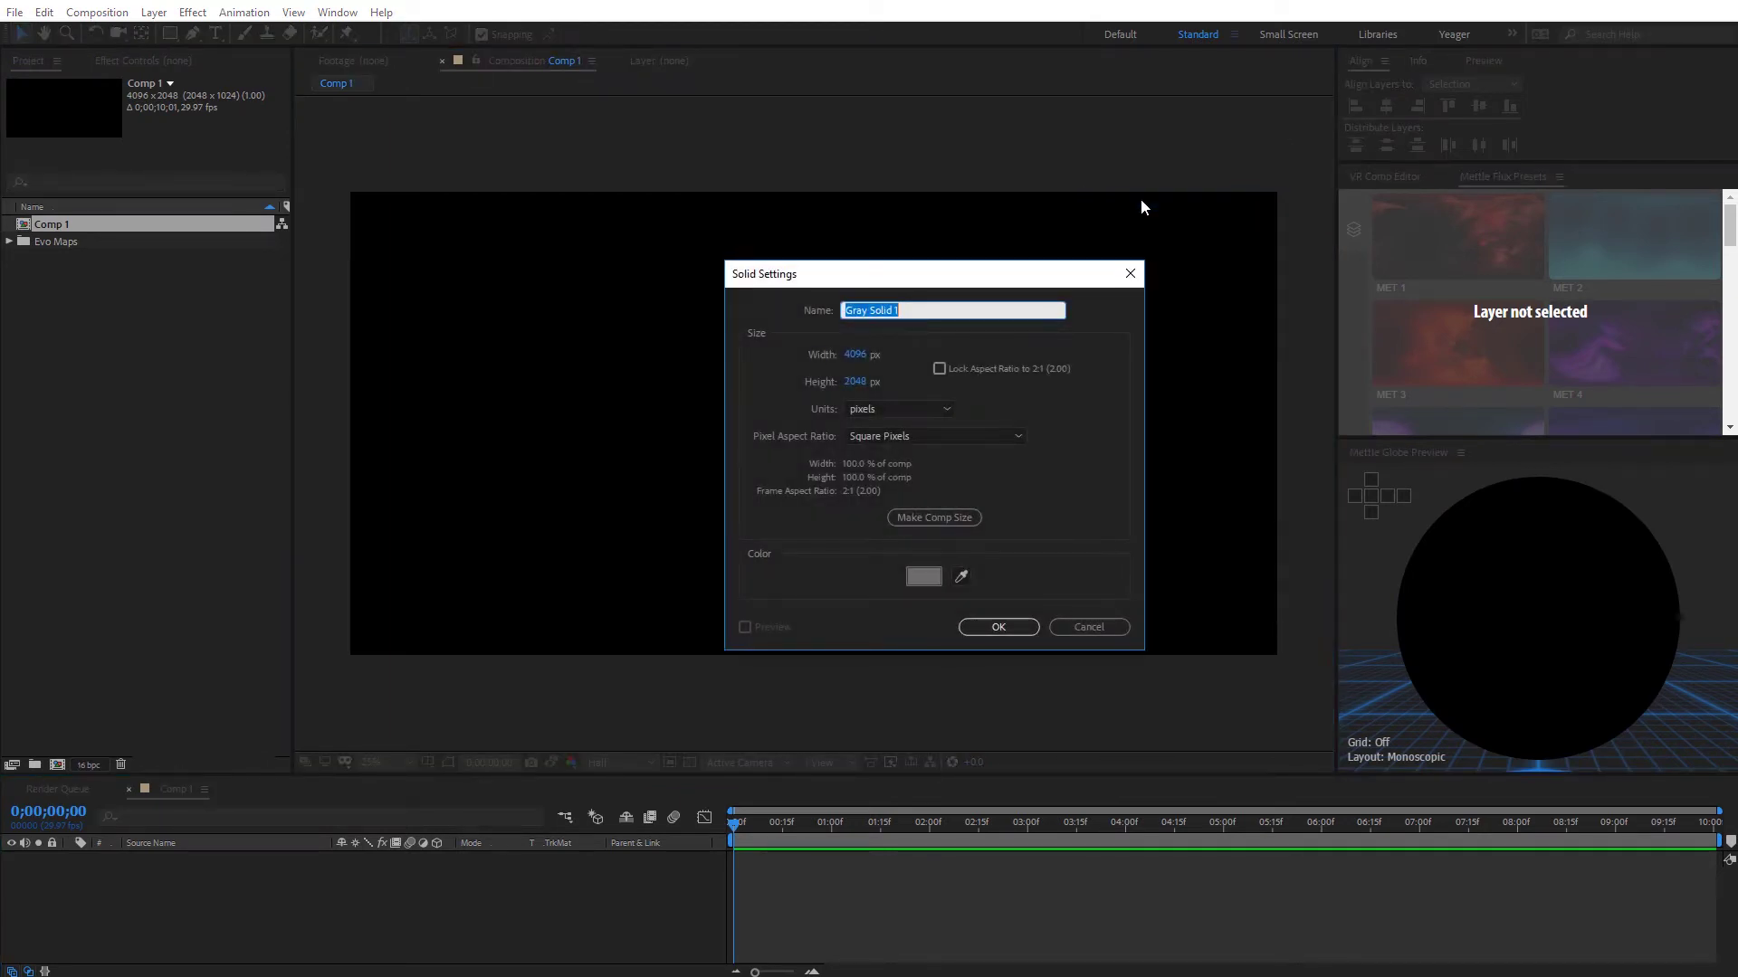
text(FLUX)
click(961, 521)
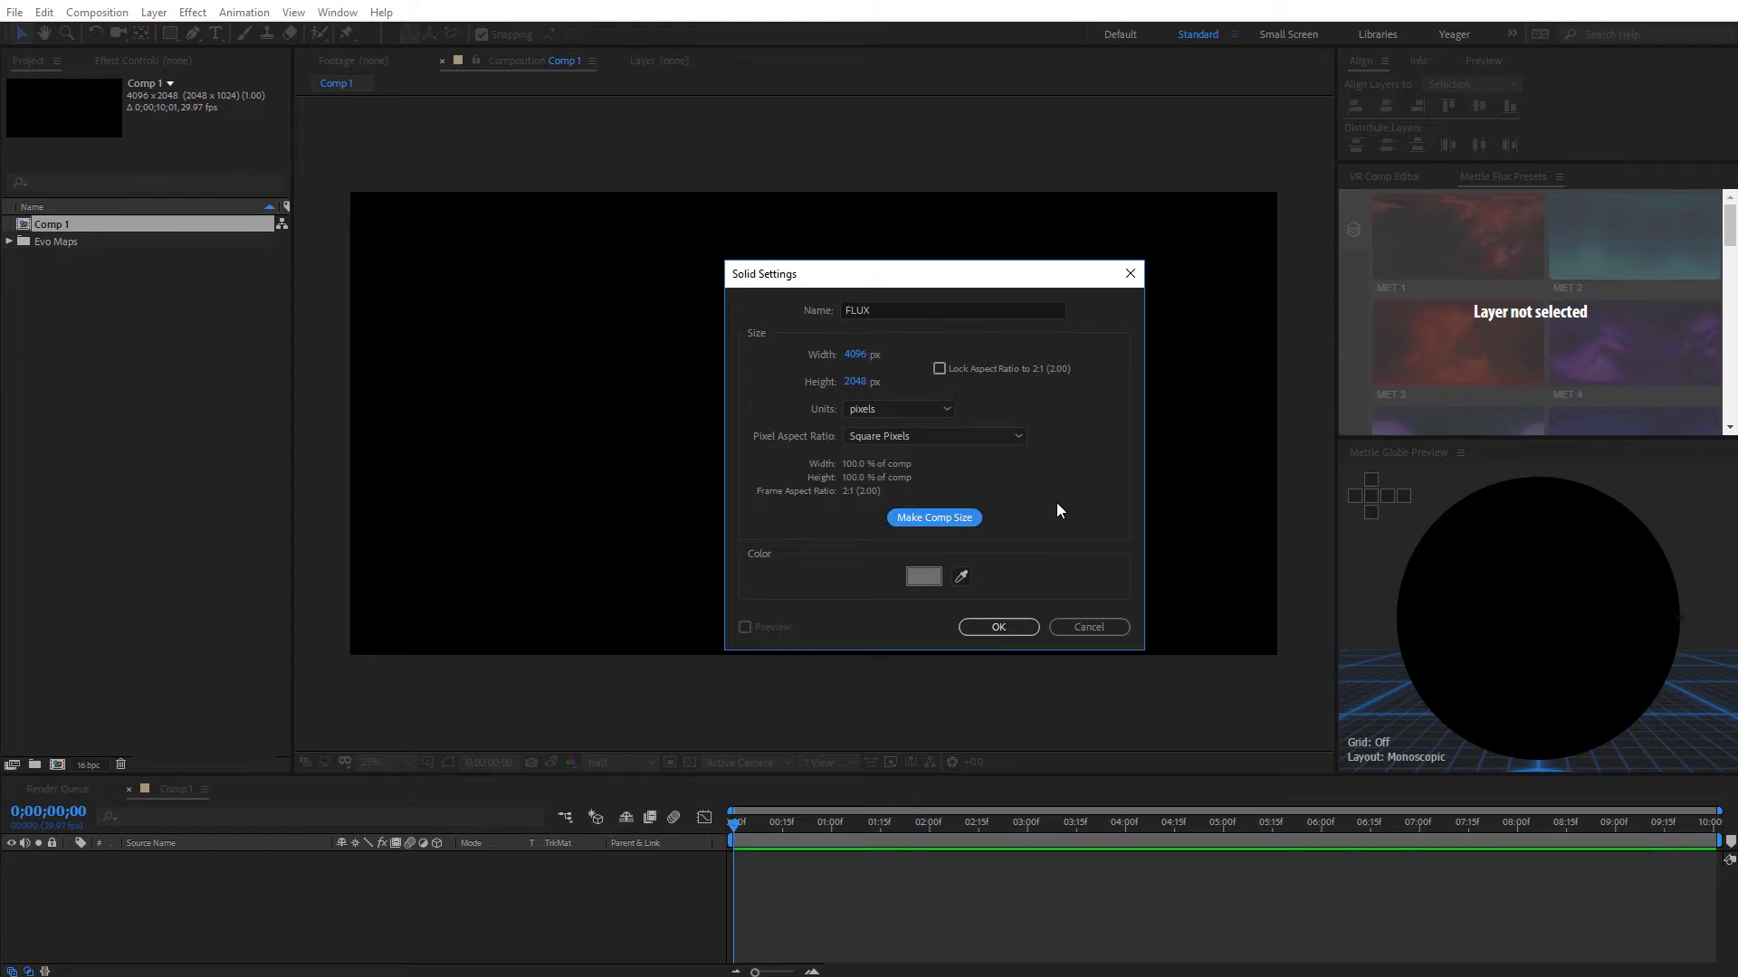
click(1013, 633)
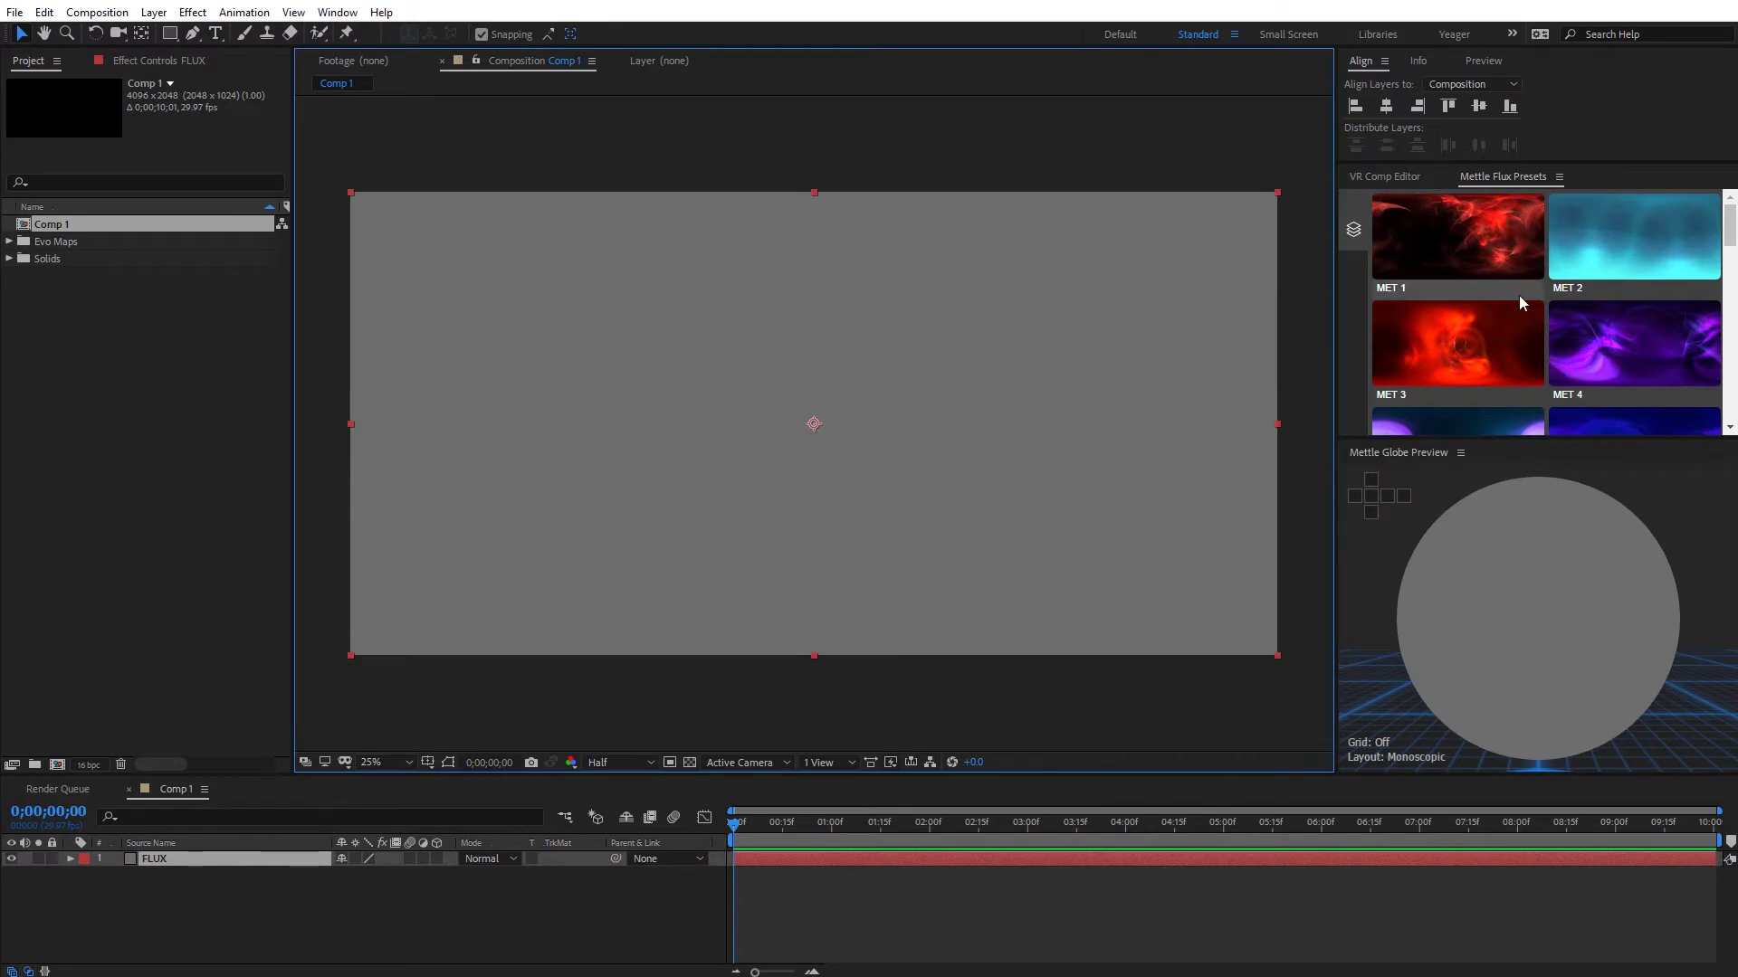
Apply the MET 1 thumbnail preset to the FLUX layer, making a red nebula.
mouse_move(1731, 227)
mouse_down()
mouse_move(1732, 368)
mouse_move(1732, 222)
mouse_up()
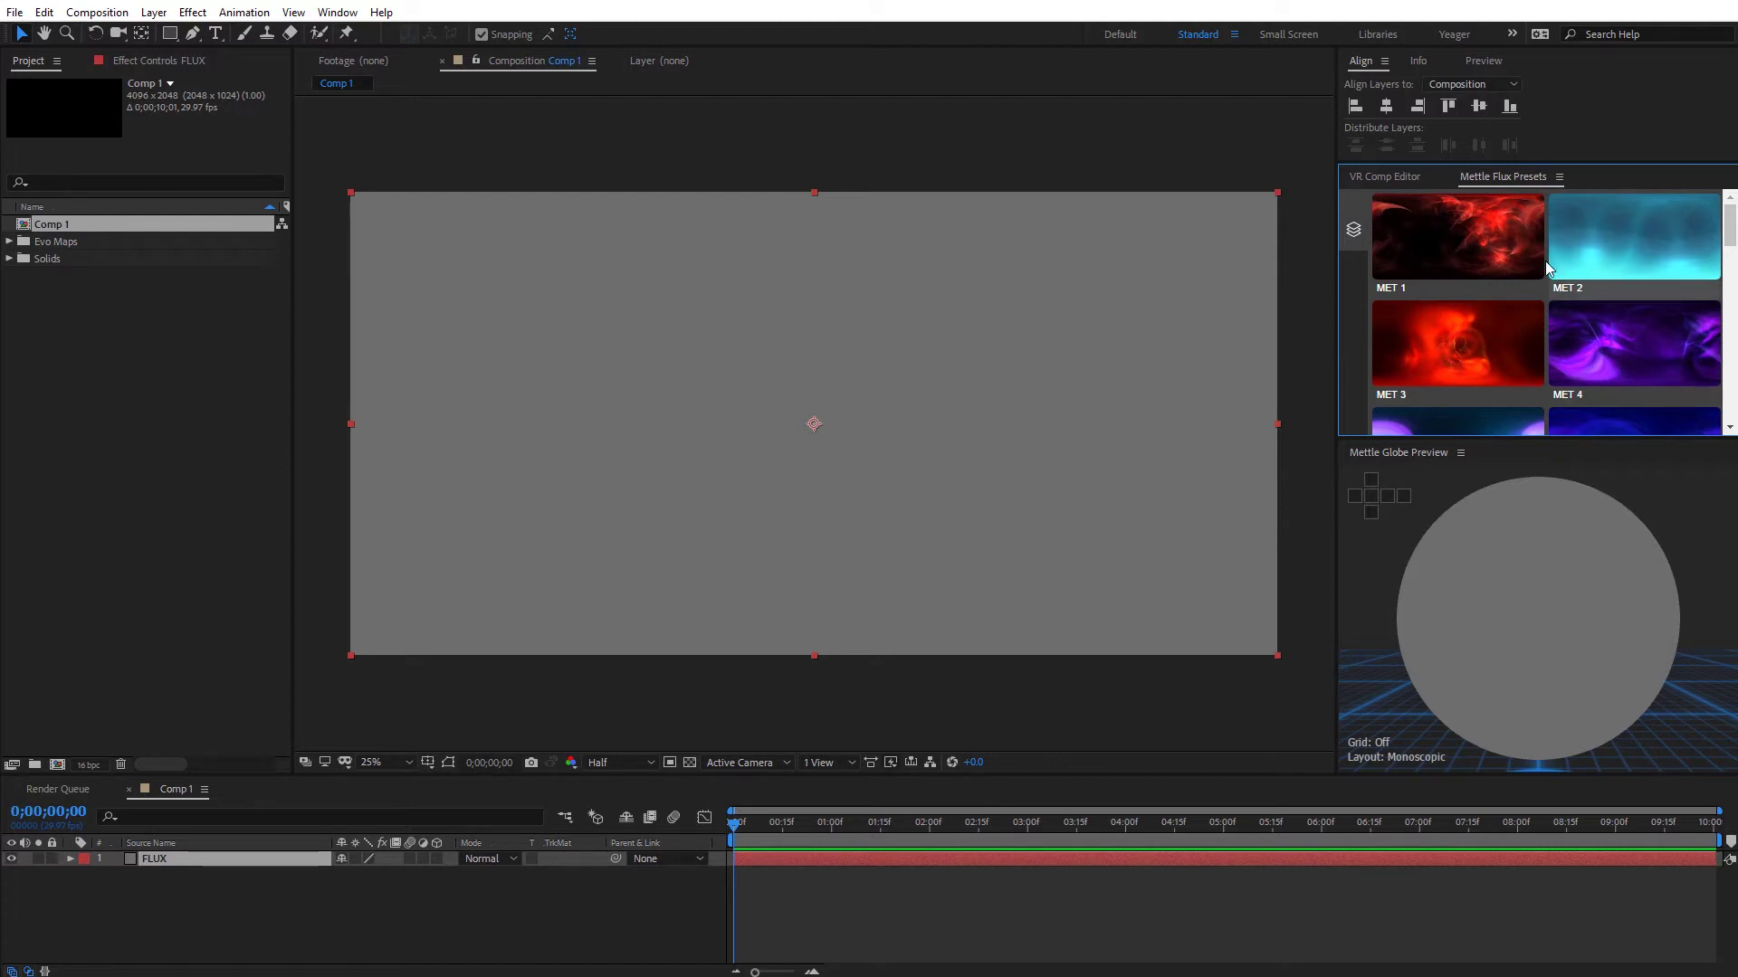
click(1491, 241)
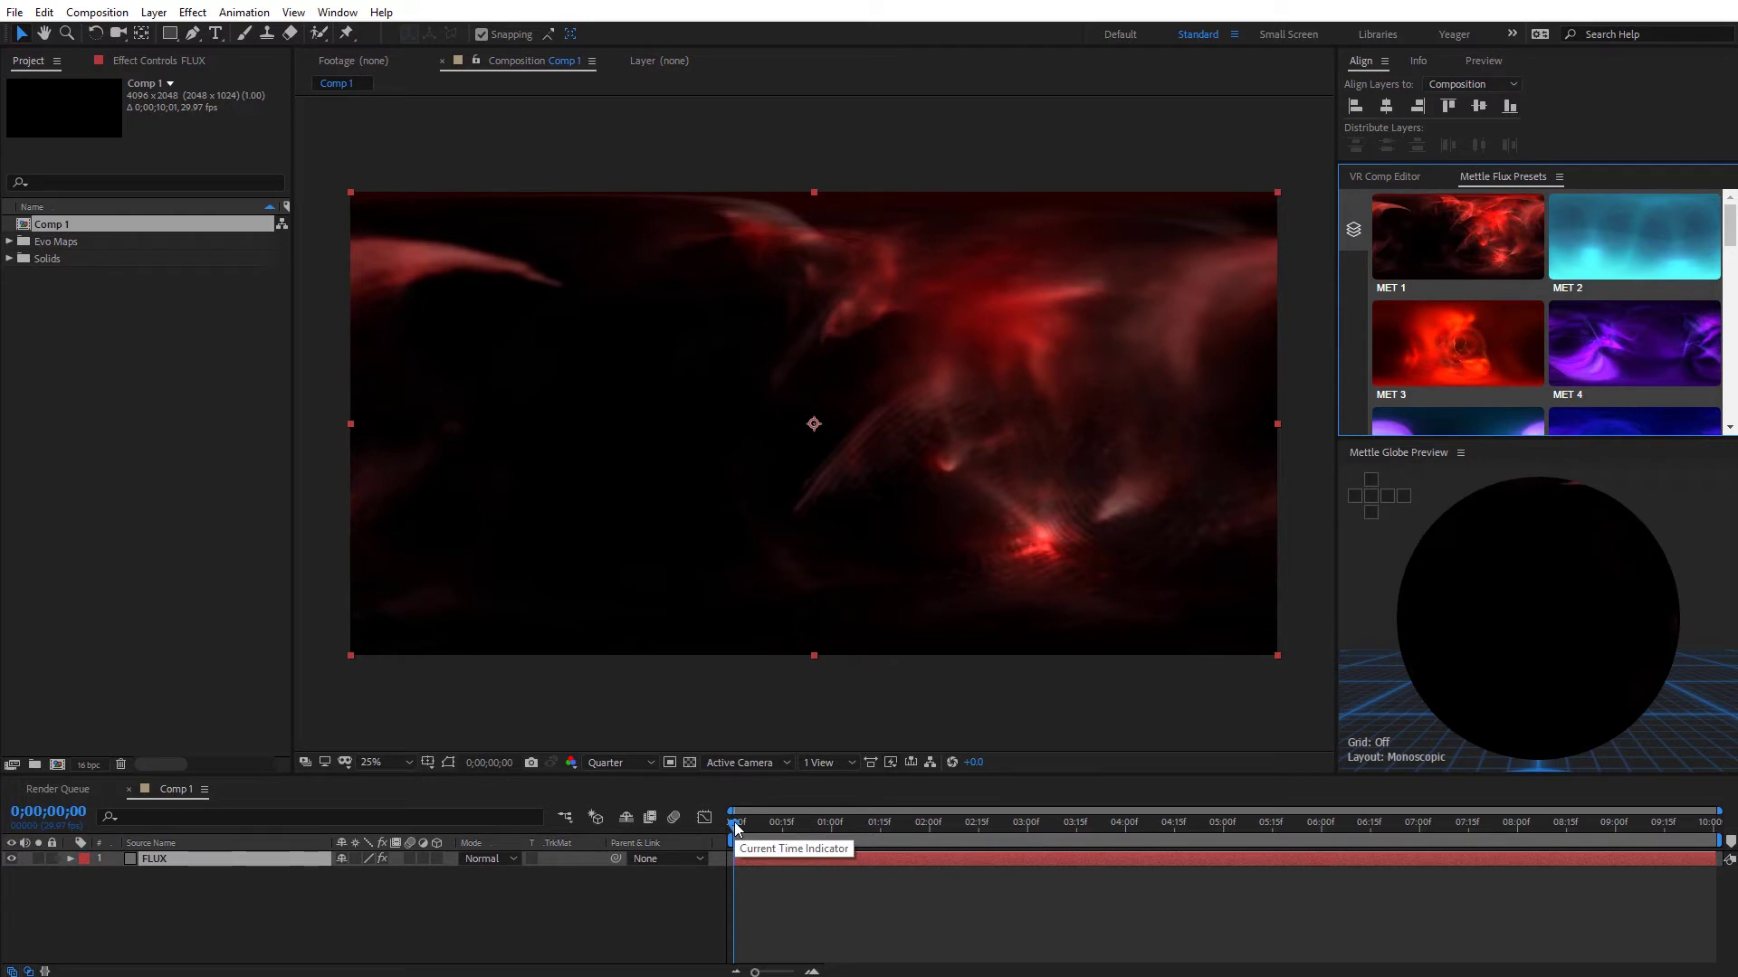
Scrub the nebula animation and look around the inside globe view at Full resolution.
drag(734, 828, 1252, 805)
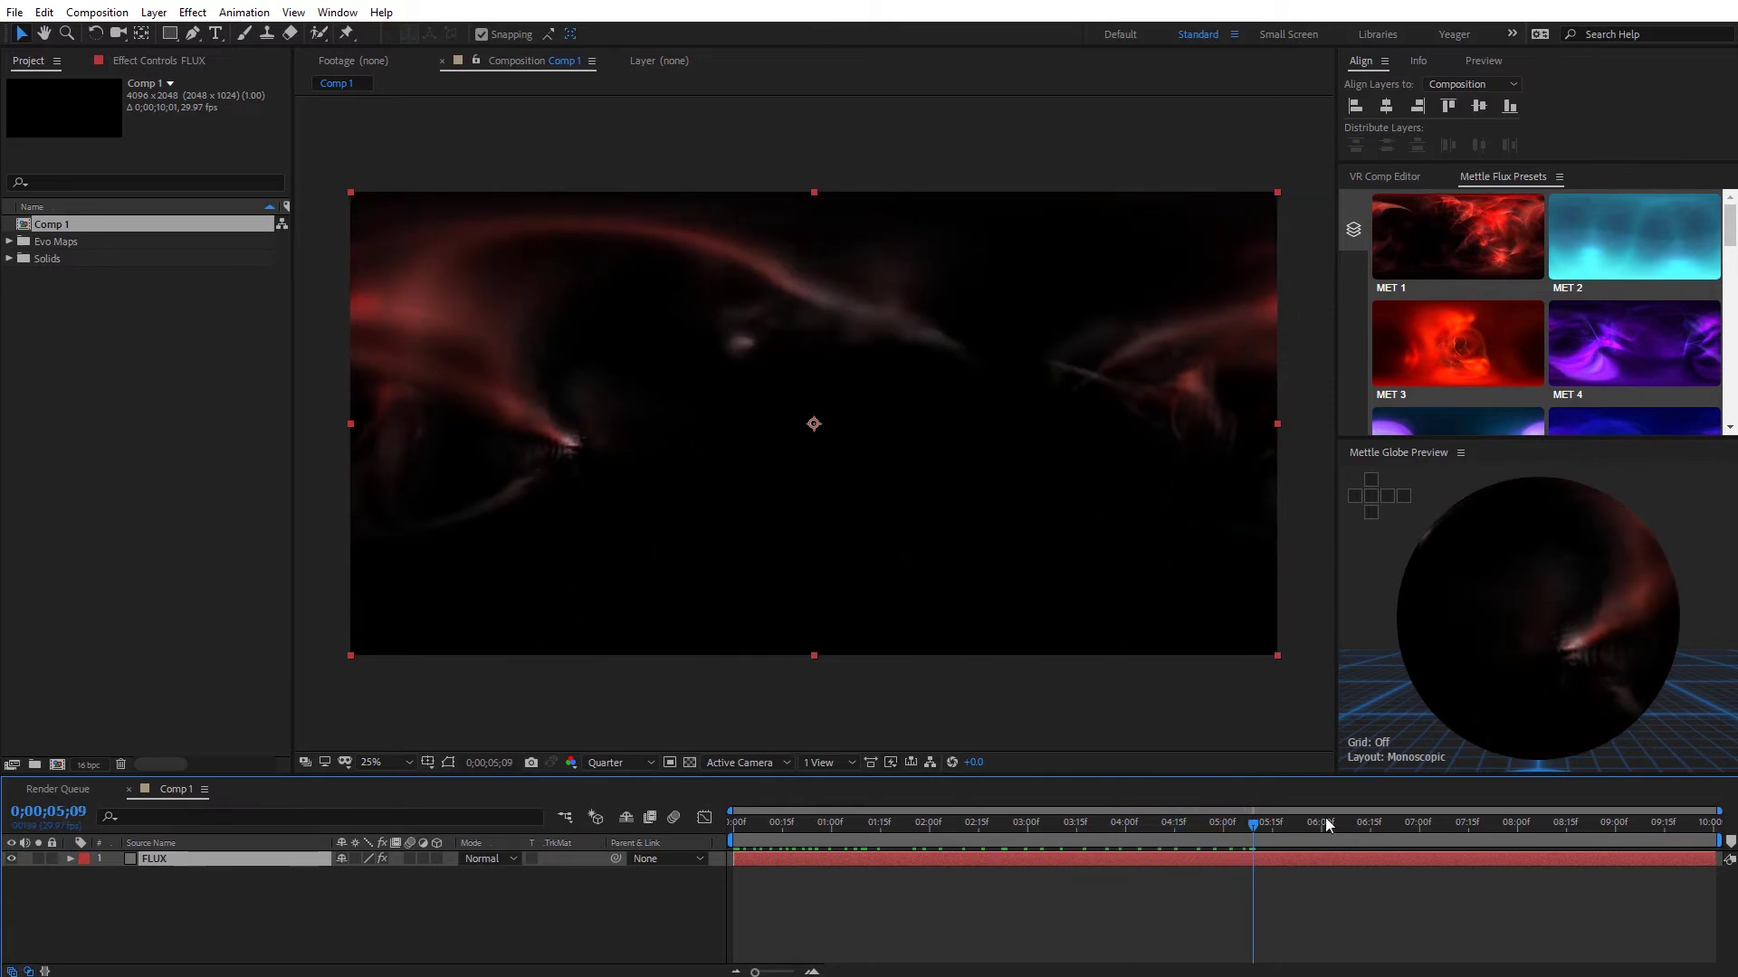
double_click(1550, 604)
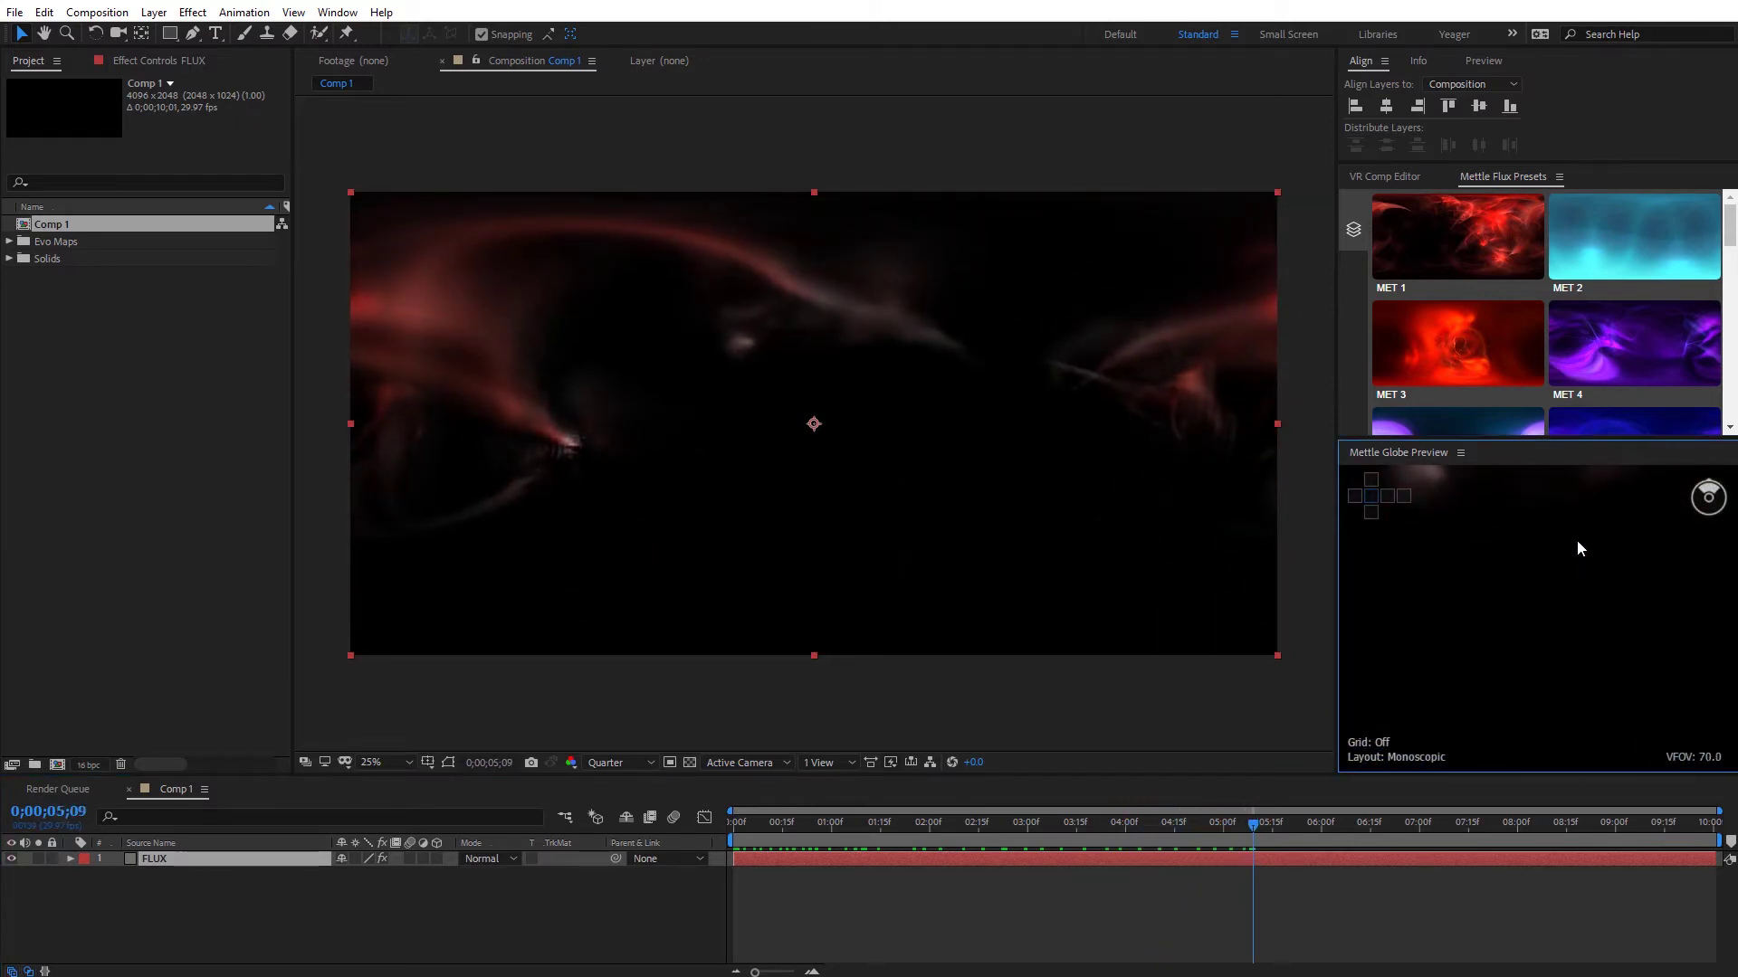
drag(1566, 559, 1475, 785)
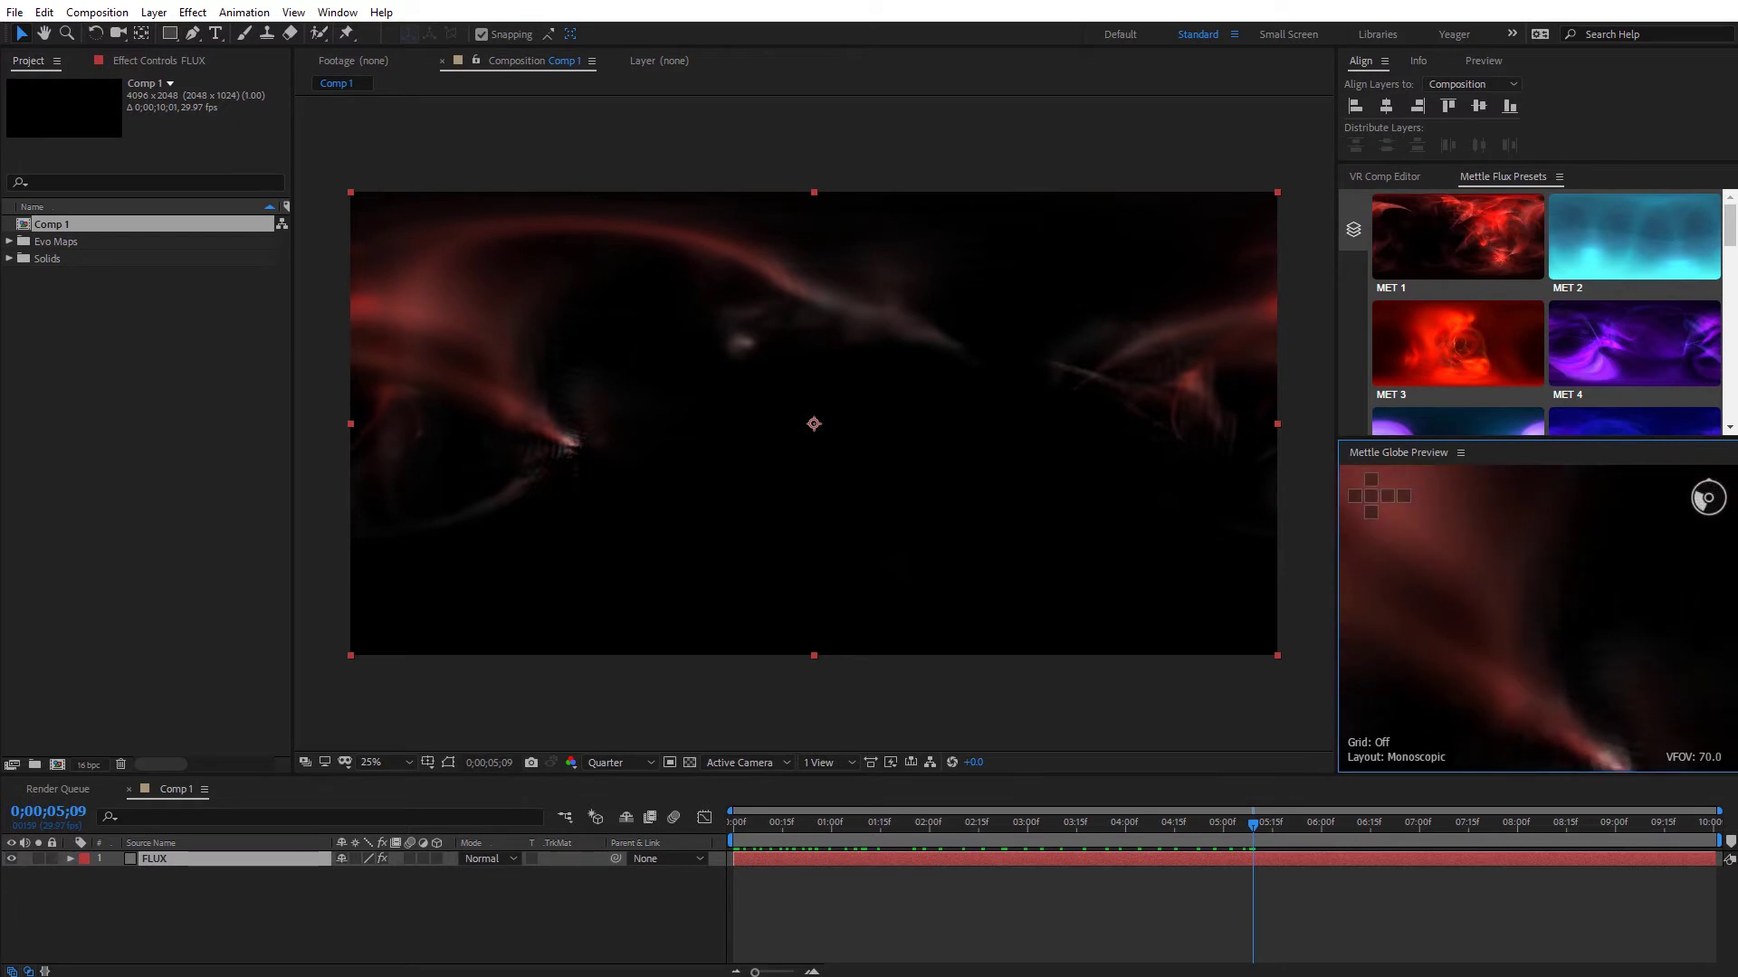
drag(1589, 624, 1640, 688)
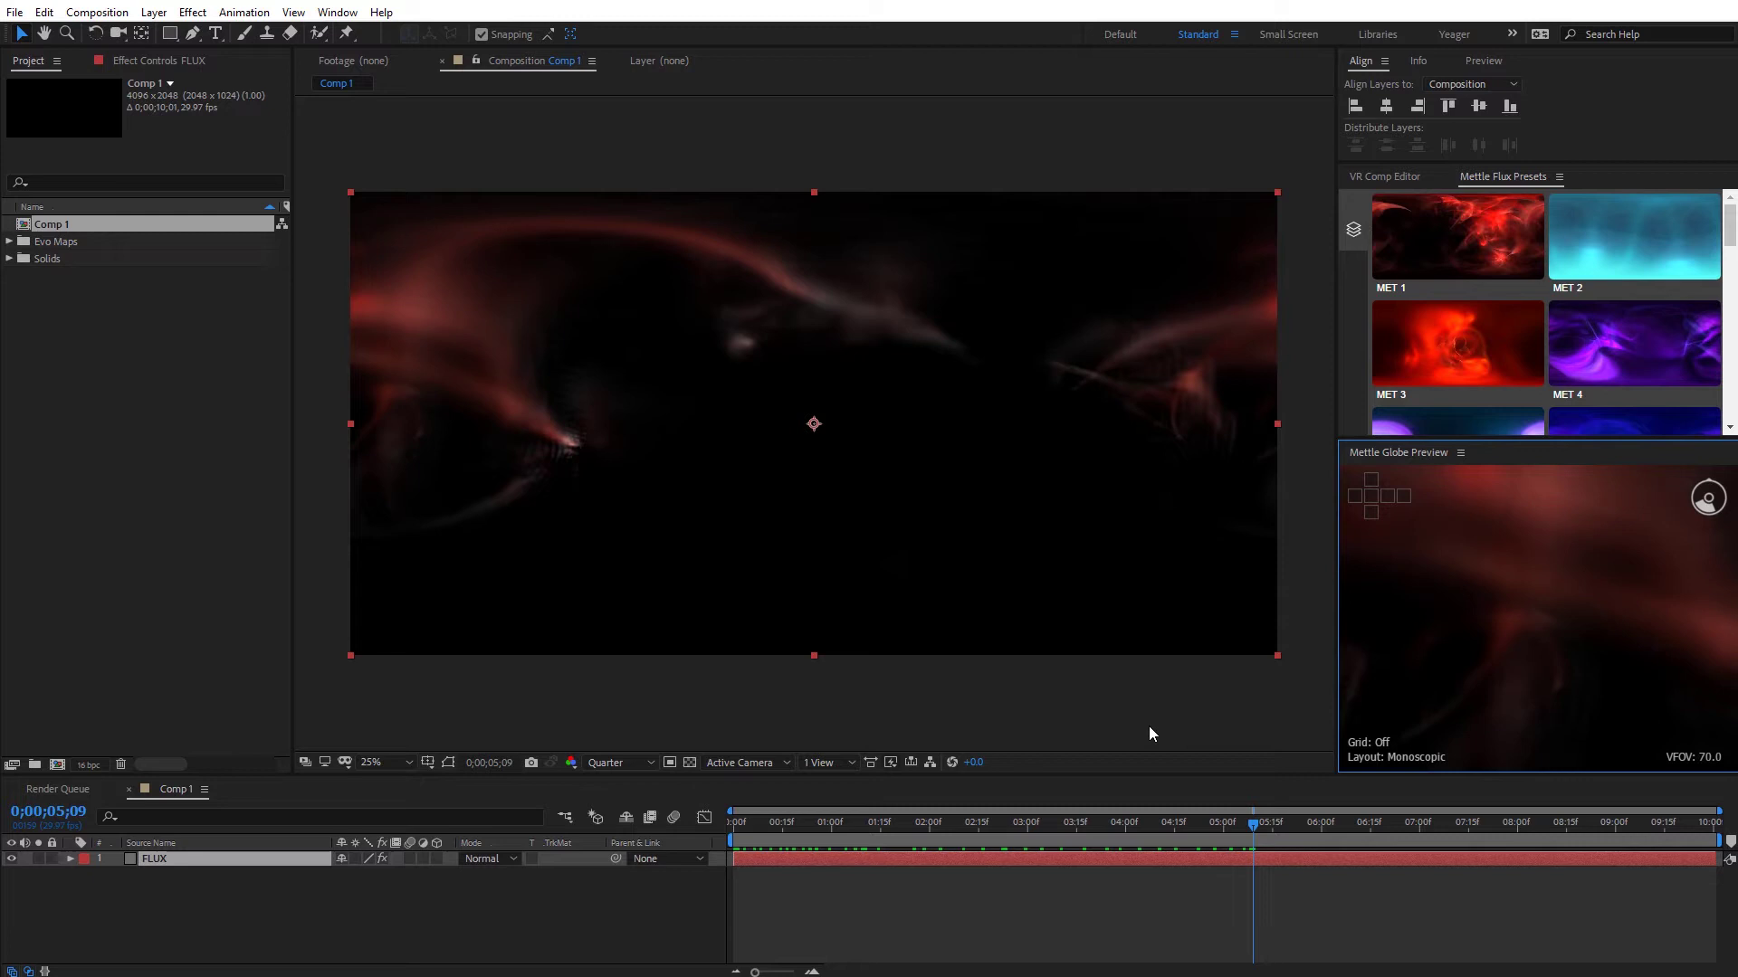
click(614, 762)
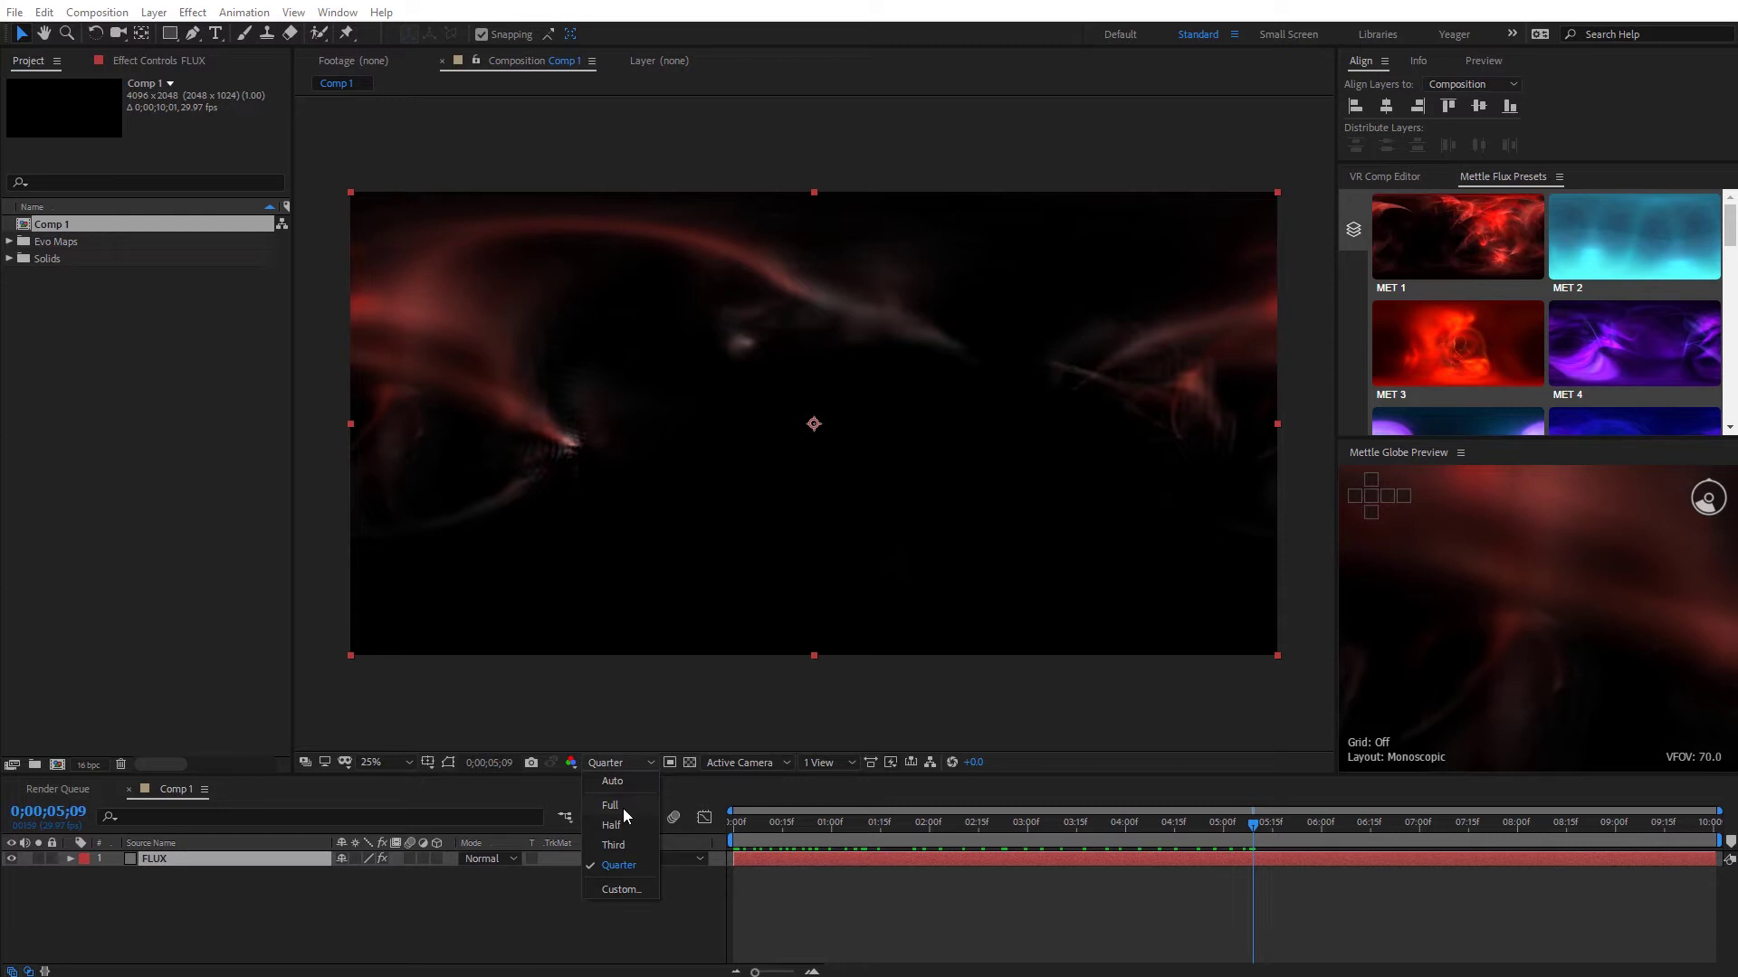
click(623, 807)
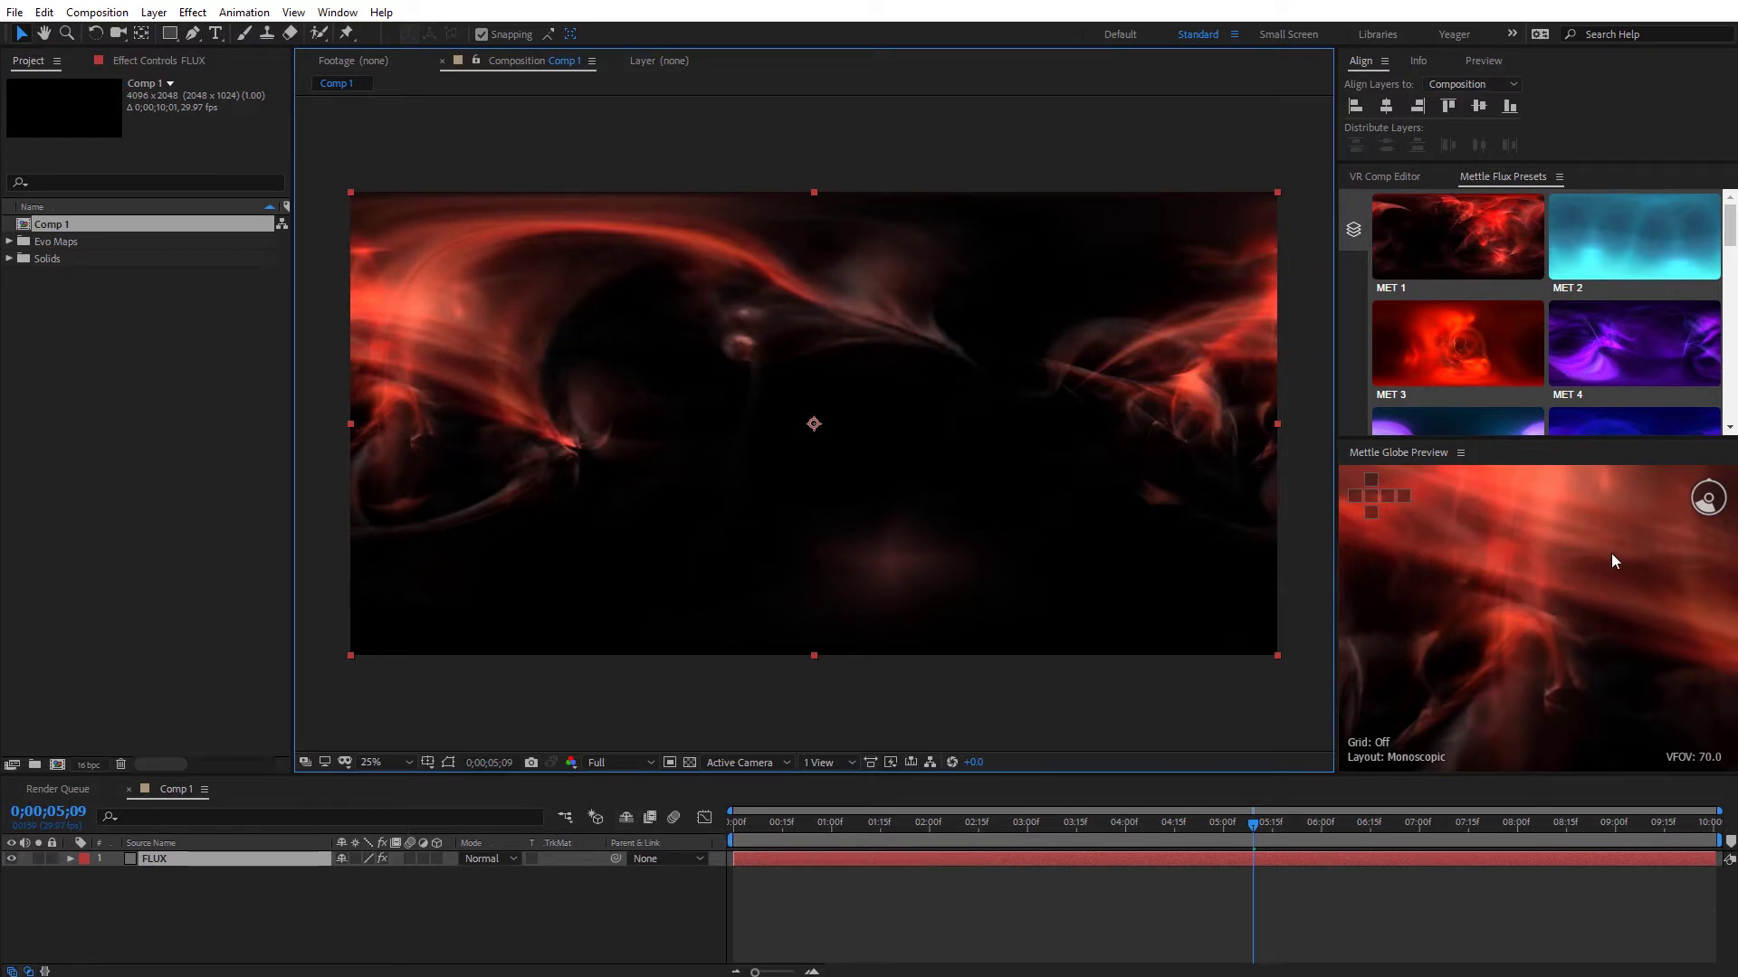
drag(1612, 555, 1694, 558)
drag(1379, 626, 1421, 597)
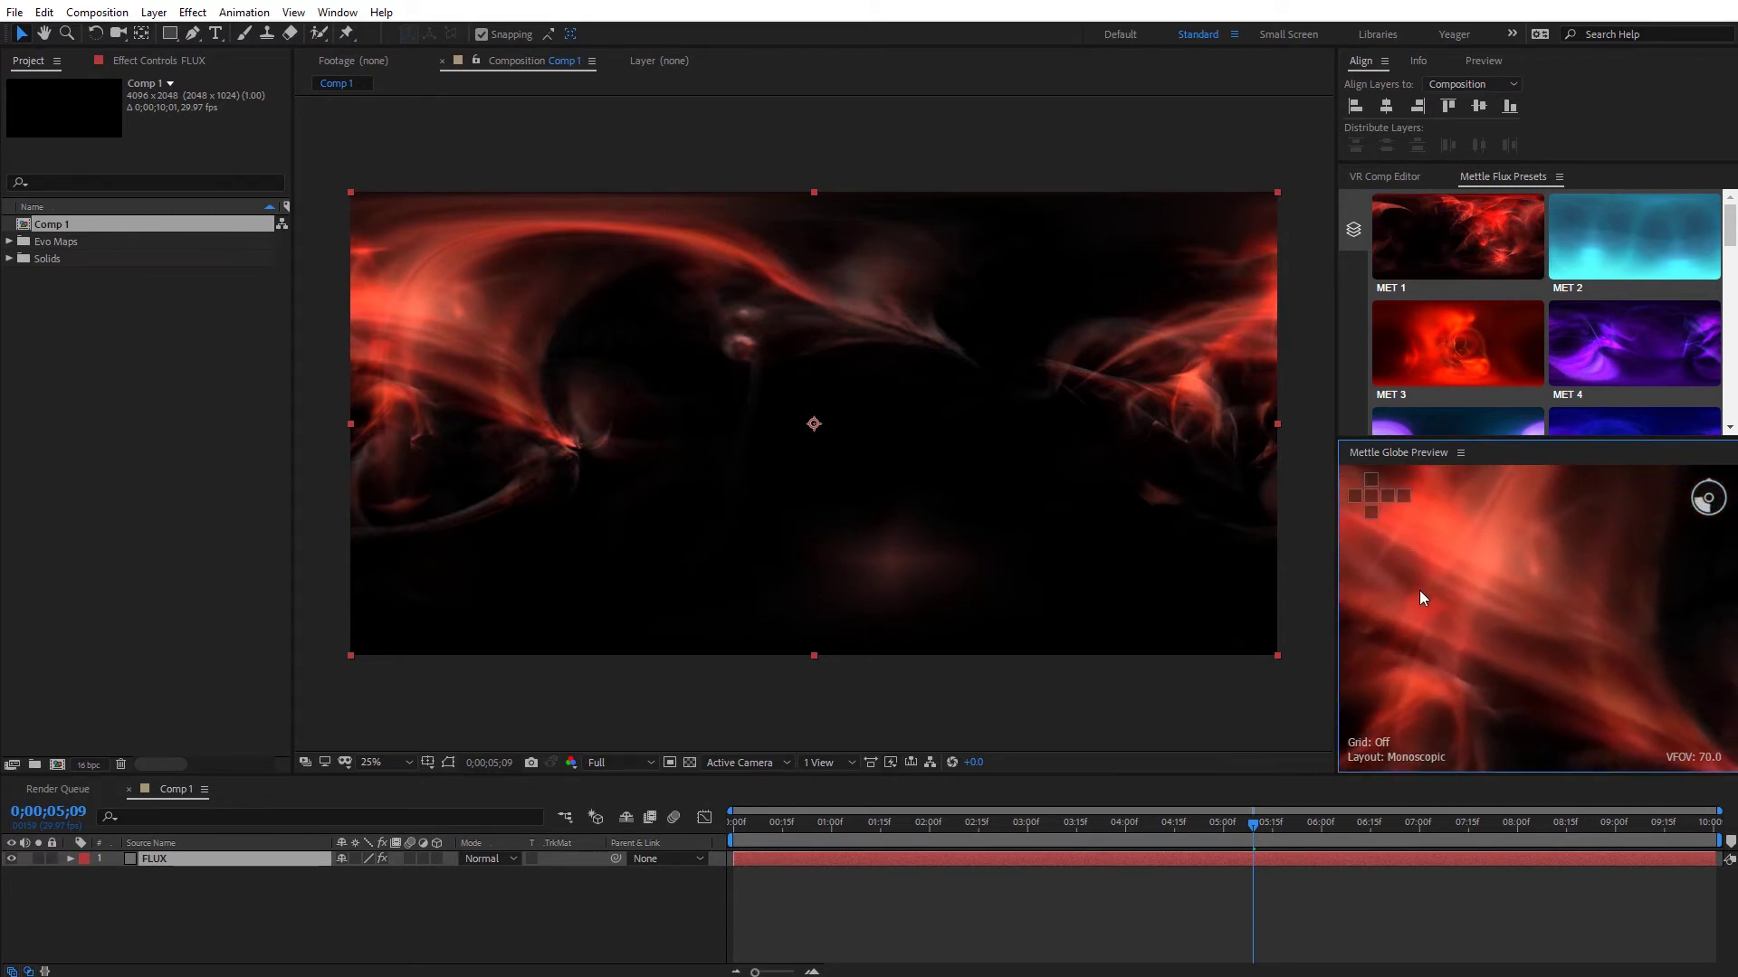
drag(1644, 677, 1590, 639)
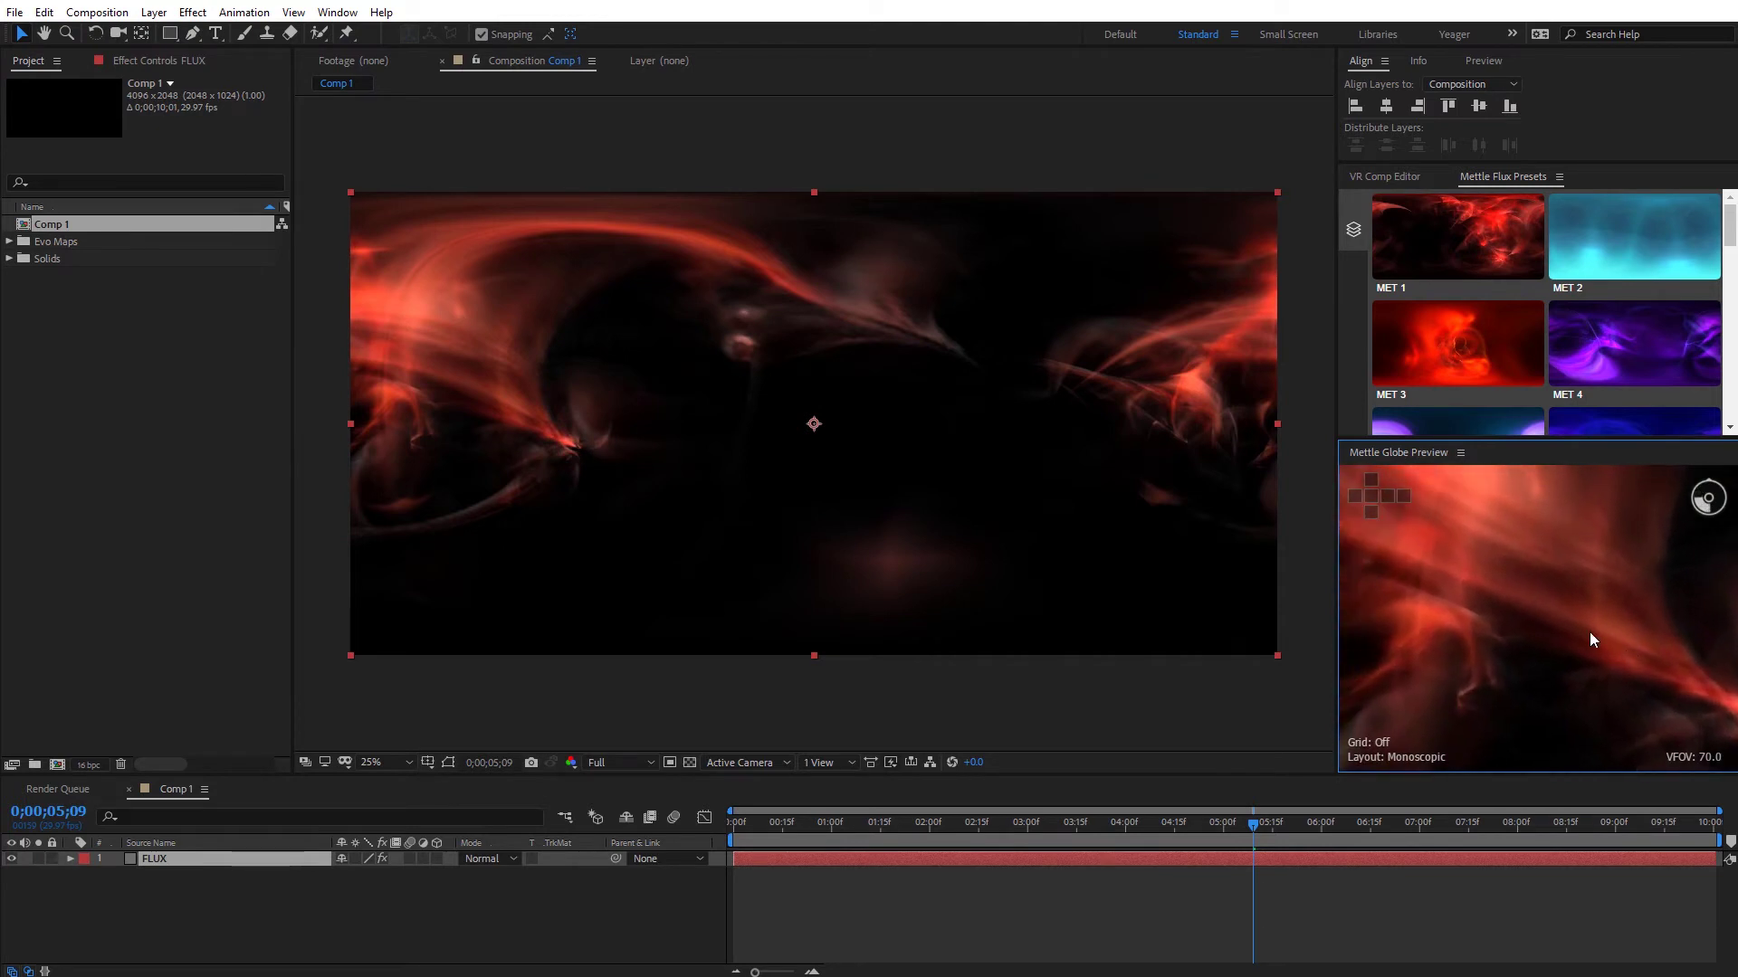
Play a Half-resolution preview from the start, then show FLUX's Effect Controls.
click(753, 860)
key(Page_Down)
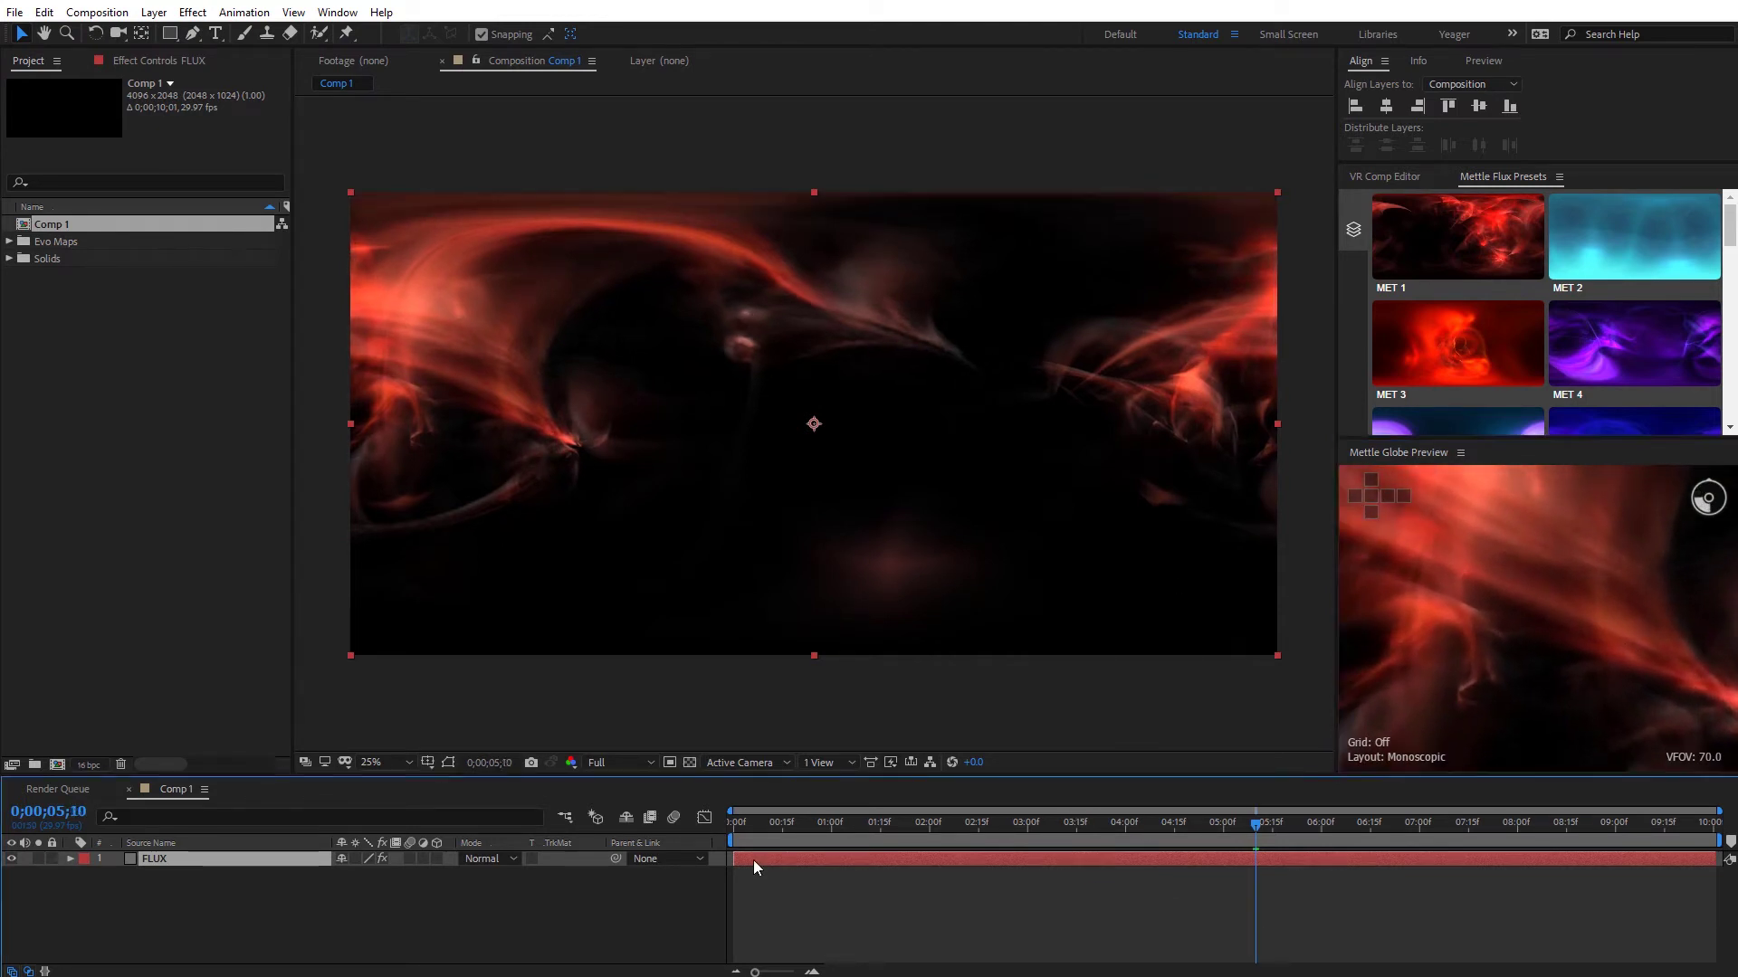
click(642, 764)
click(639, 815)
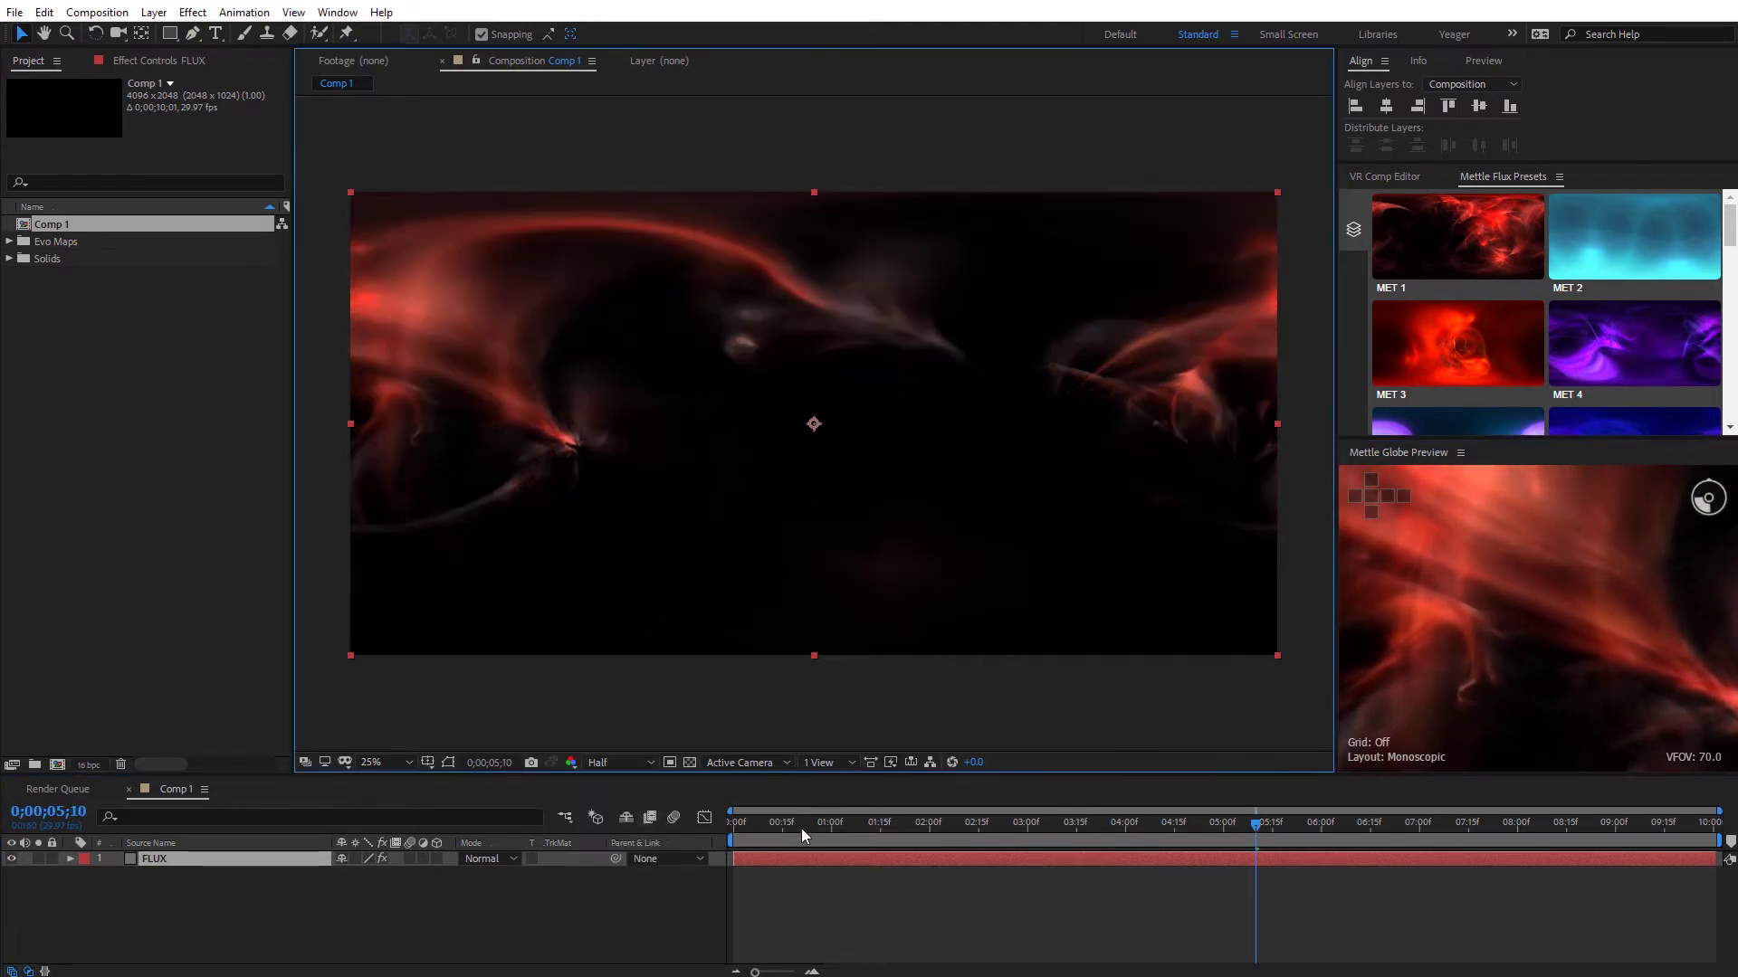
drag(774, 820, 742, 834)
key(space)
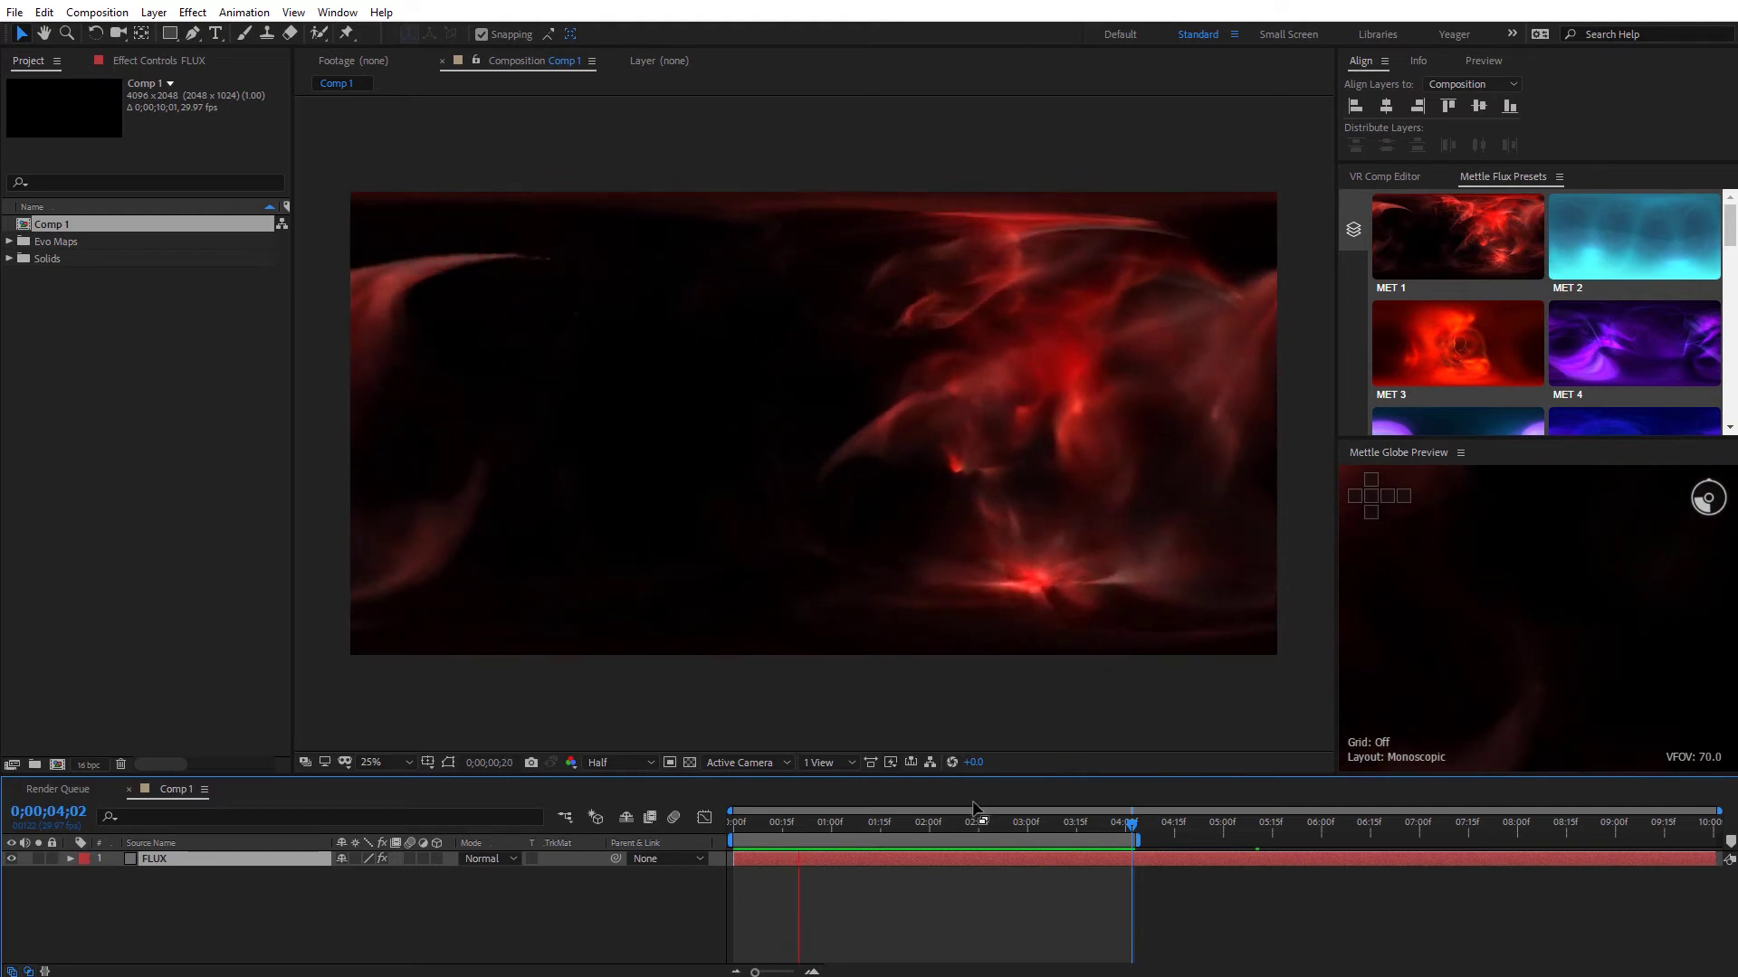
drag(1046, 822, 1545, 844)
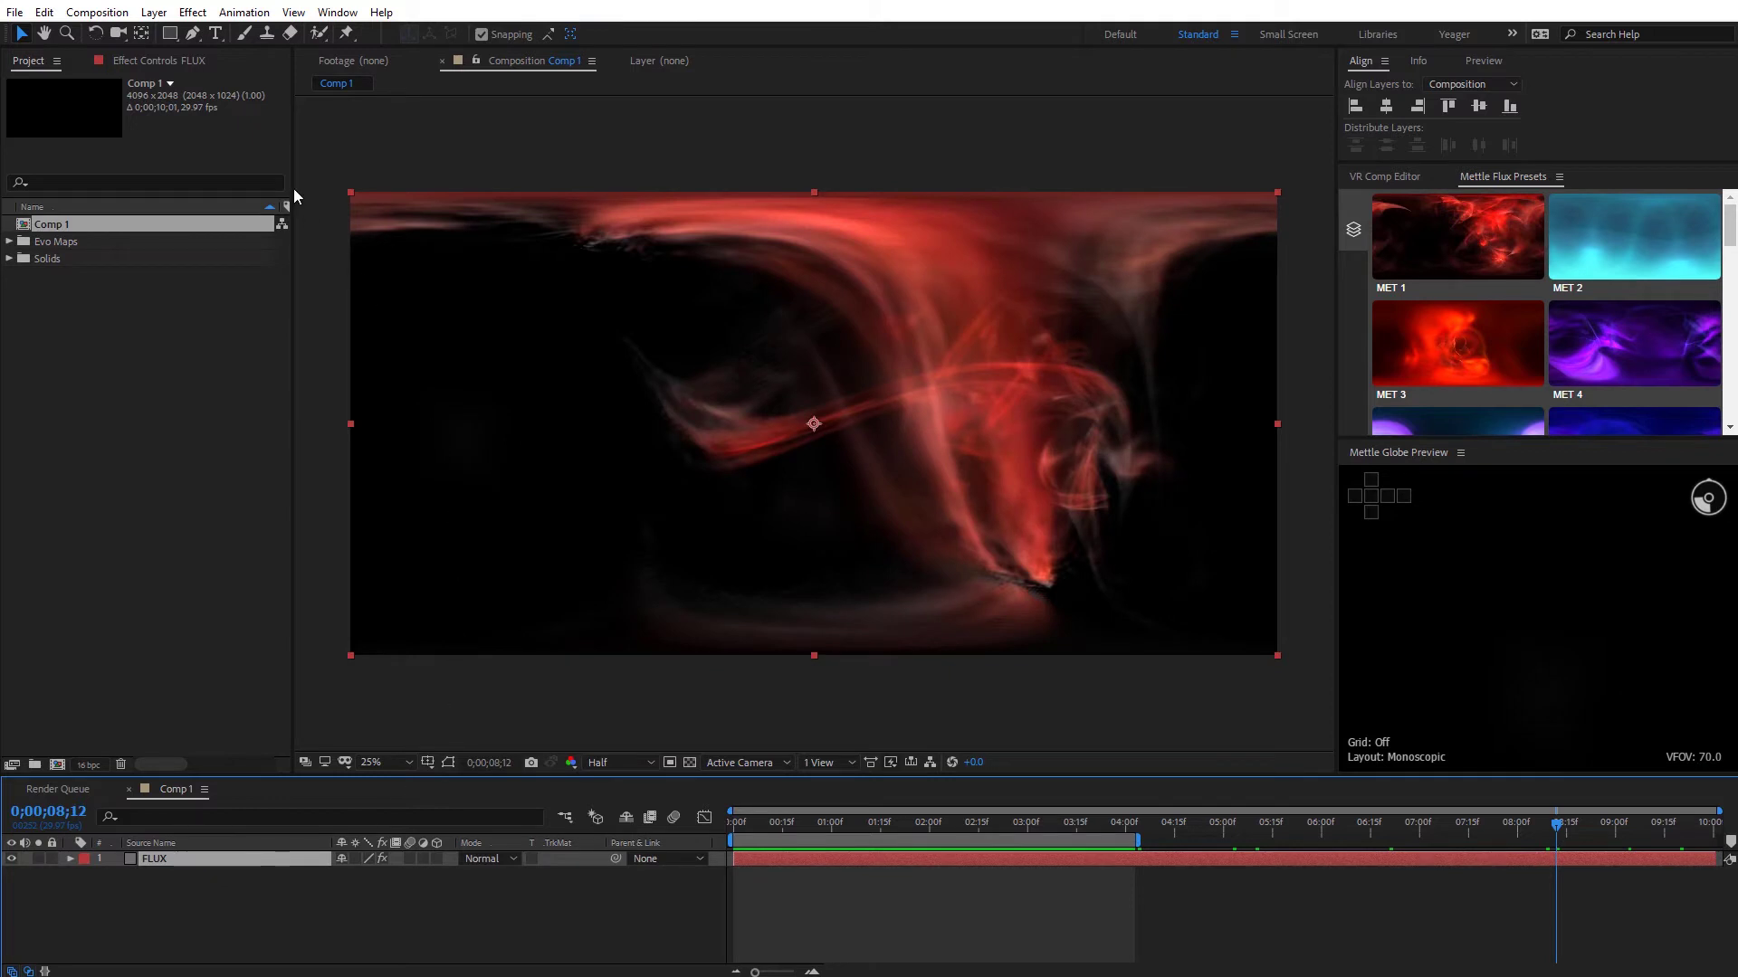
click(188, 61)
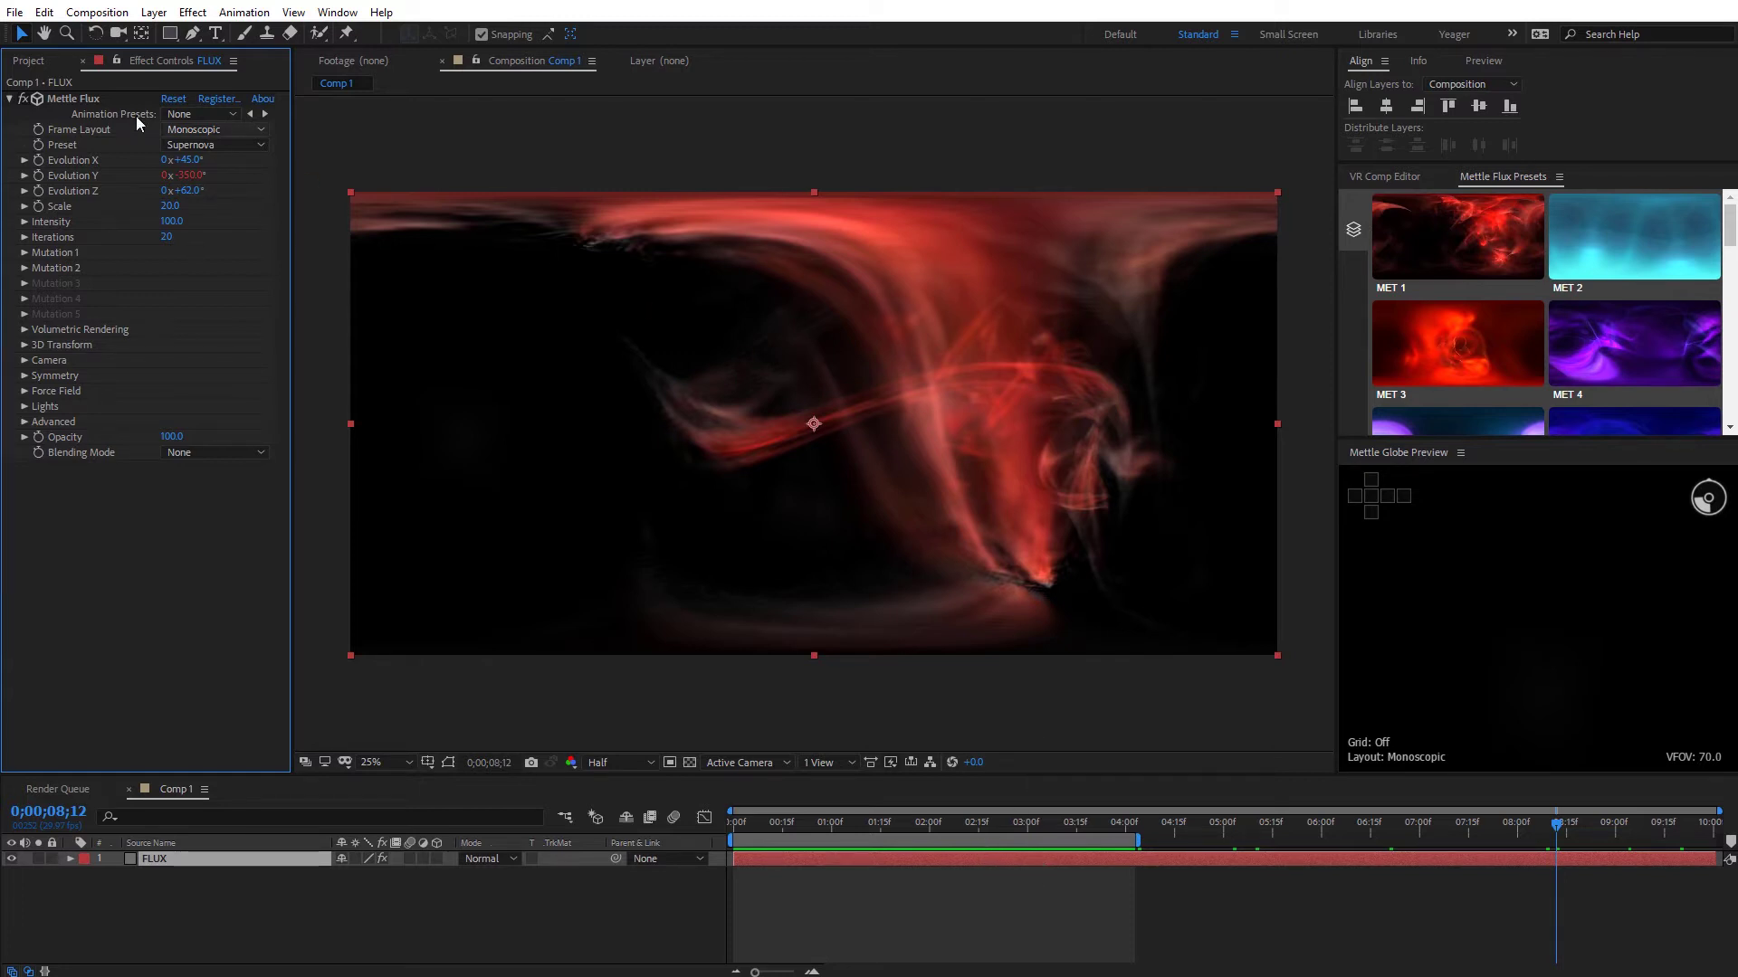
Delete the Supernova Mettle Flux, apply a new default Mettle Flux, and return to frame 0.
click(83, 97)
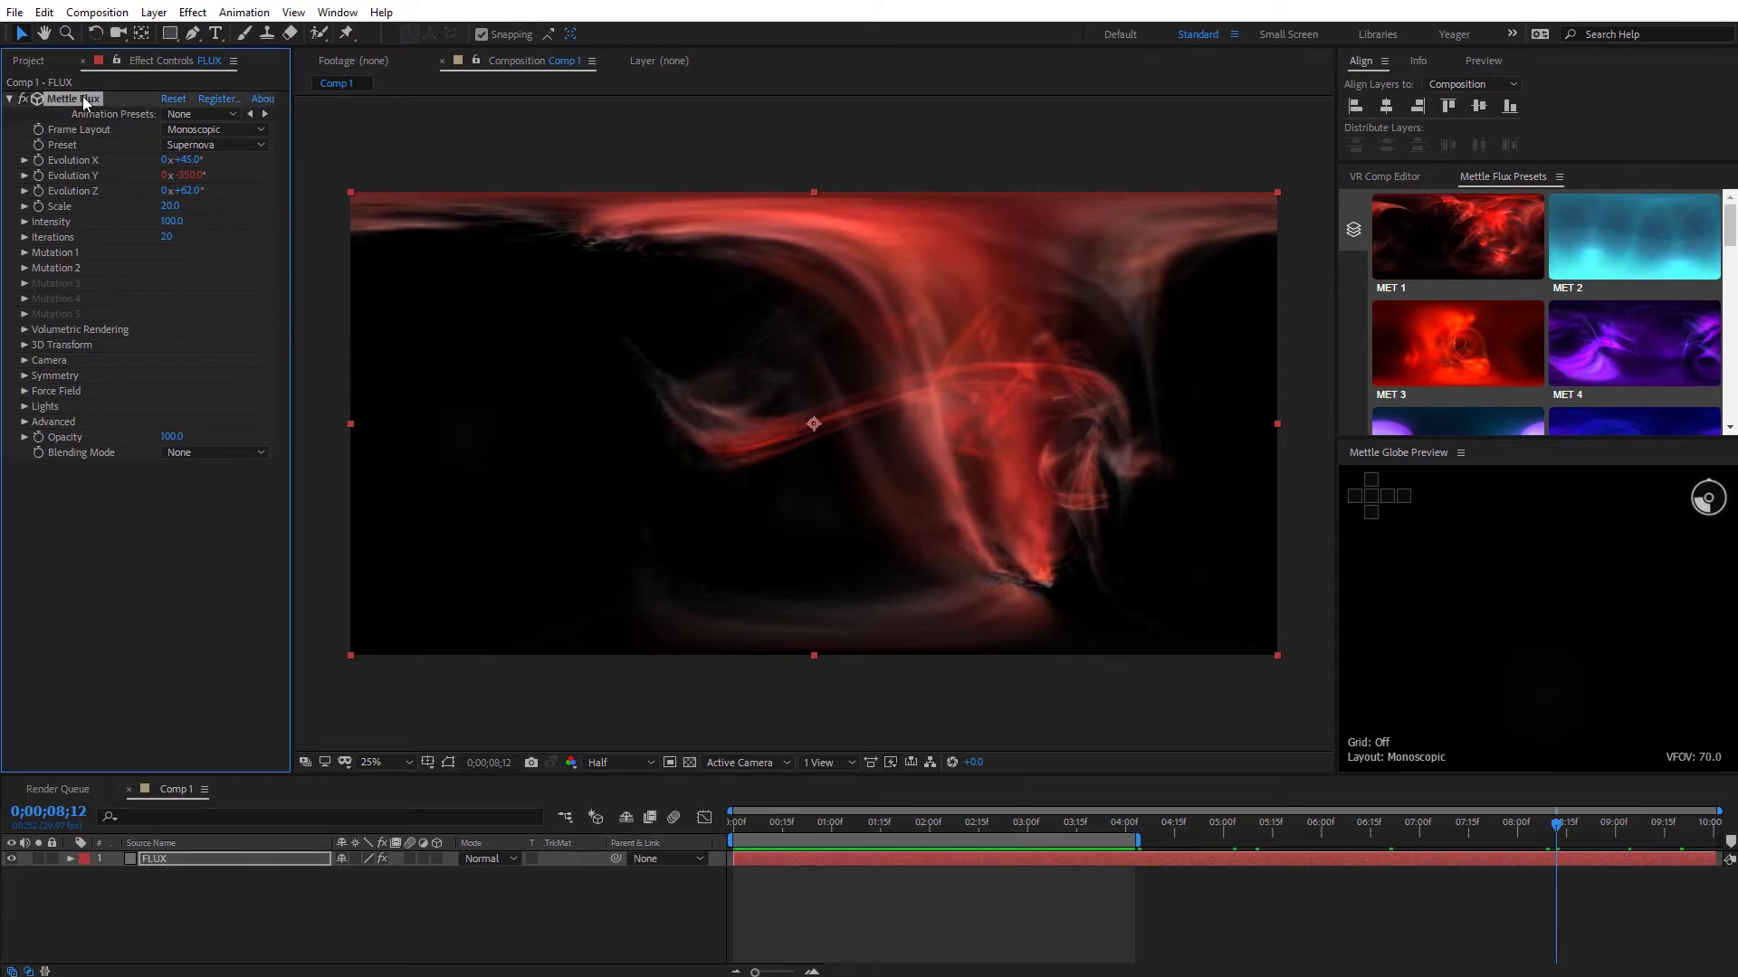
key(Delete)
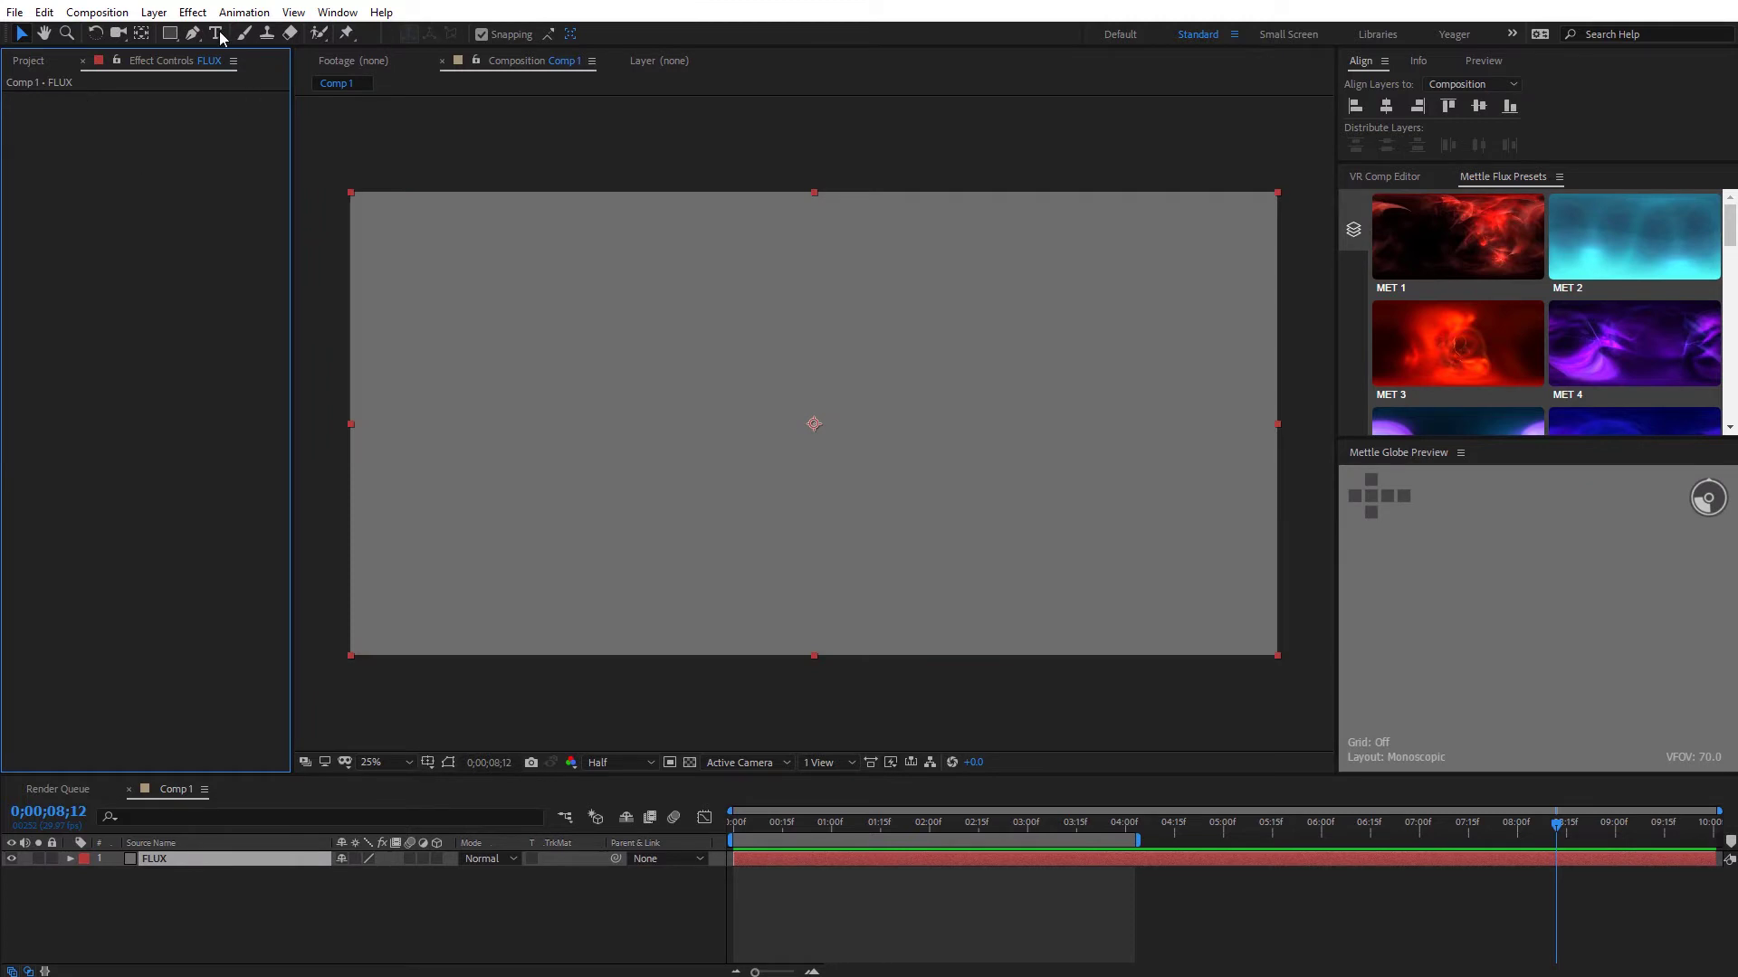
click(193, 13)
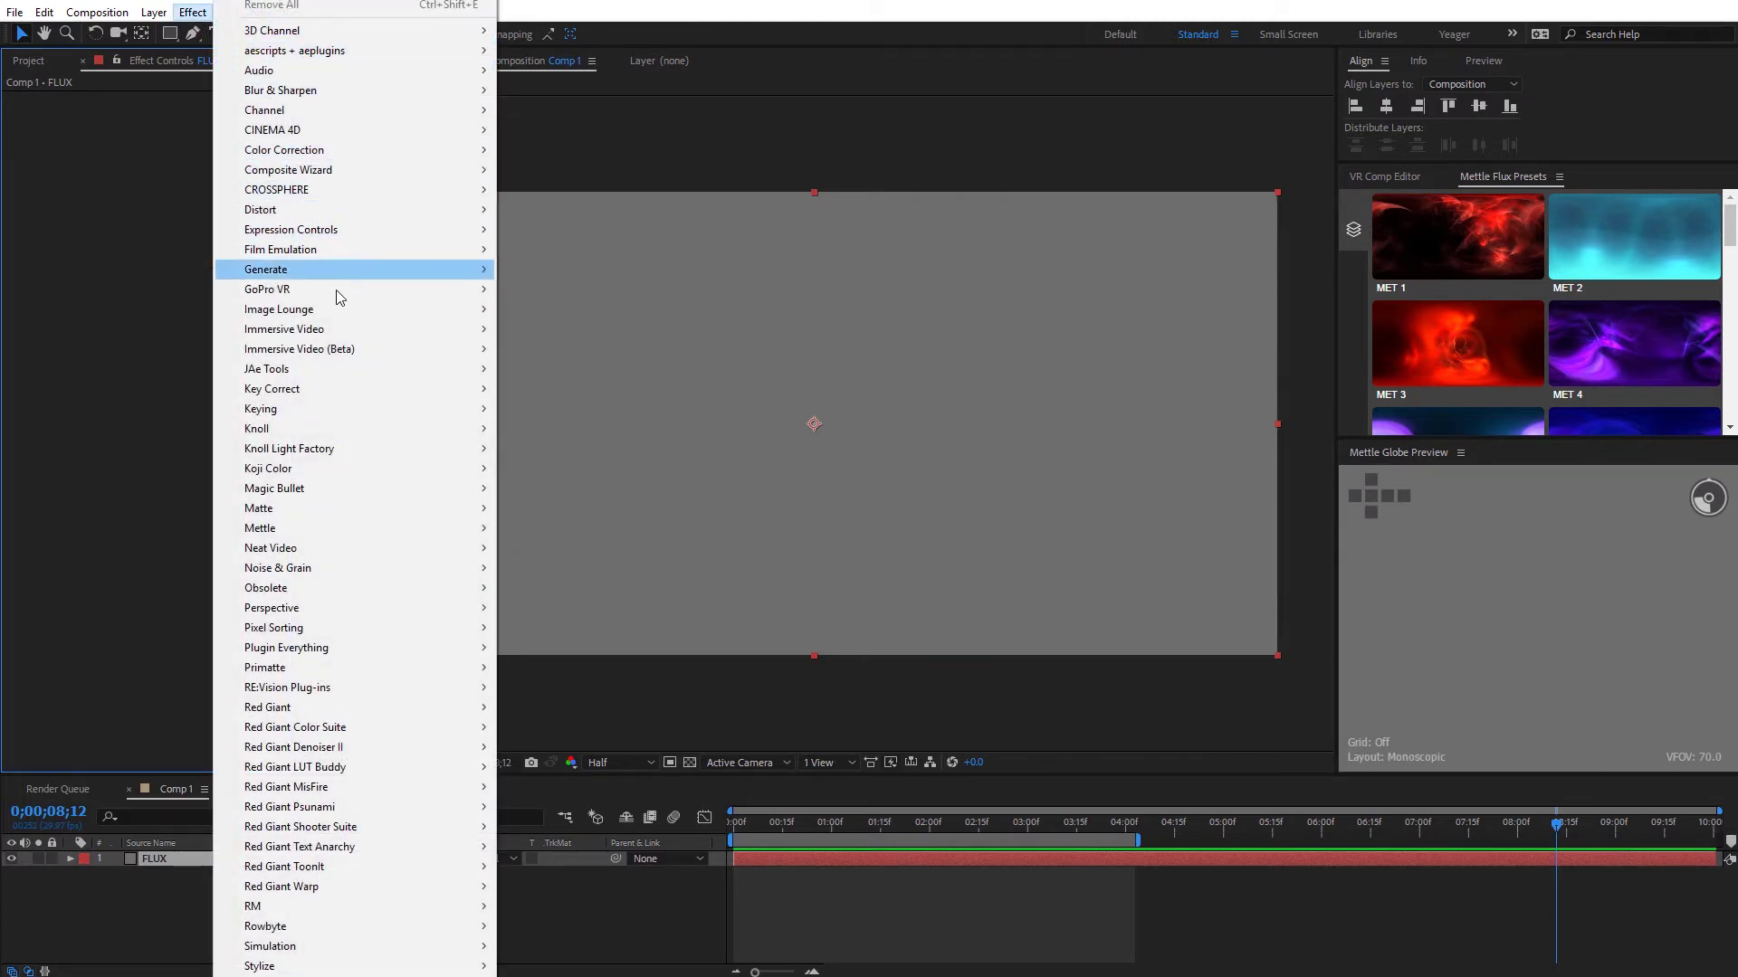
mouse_move(354, 533)
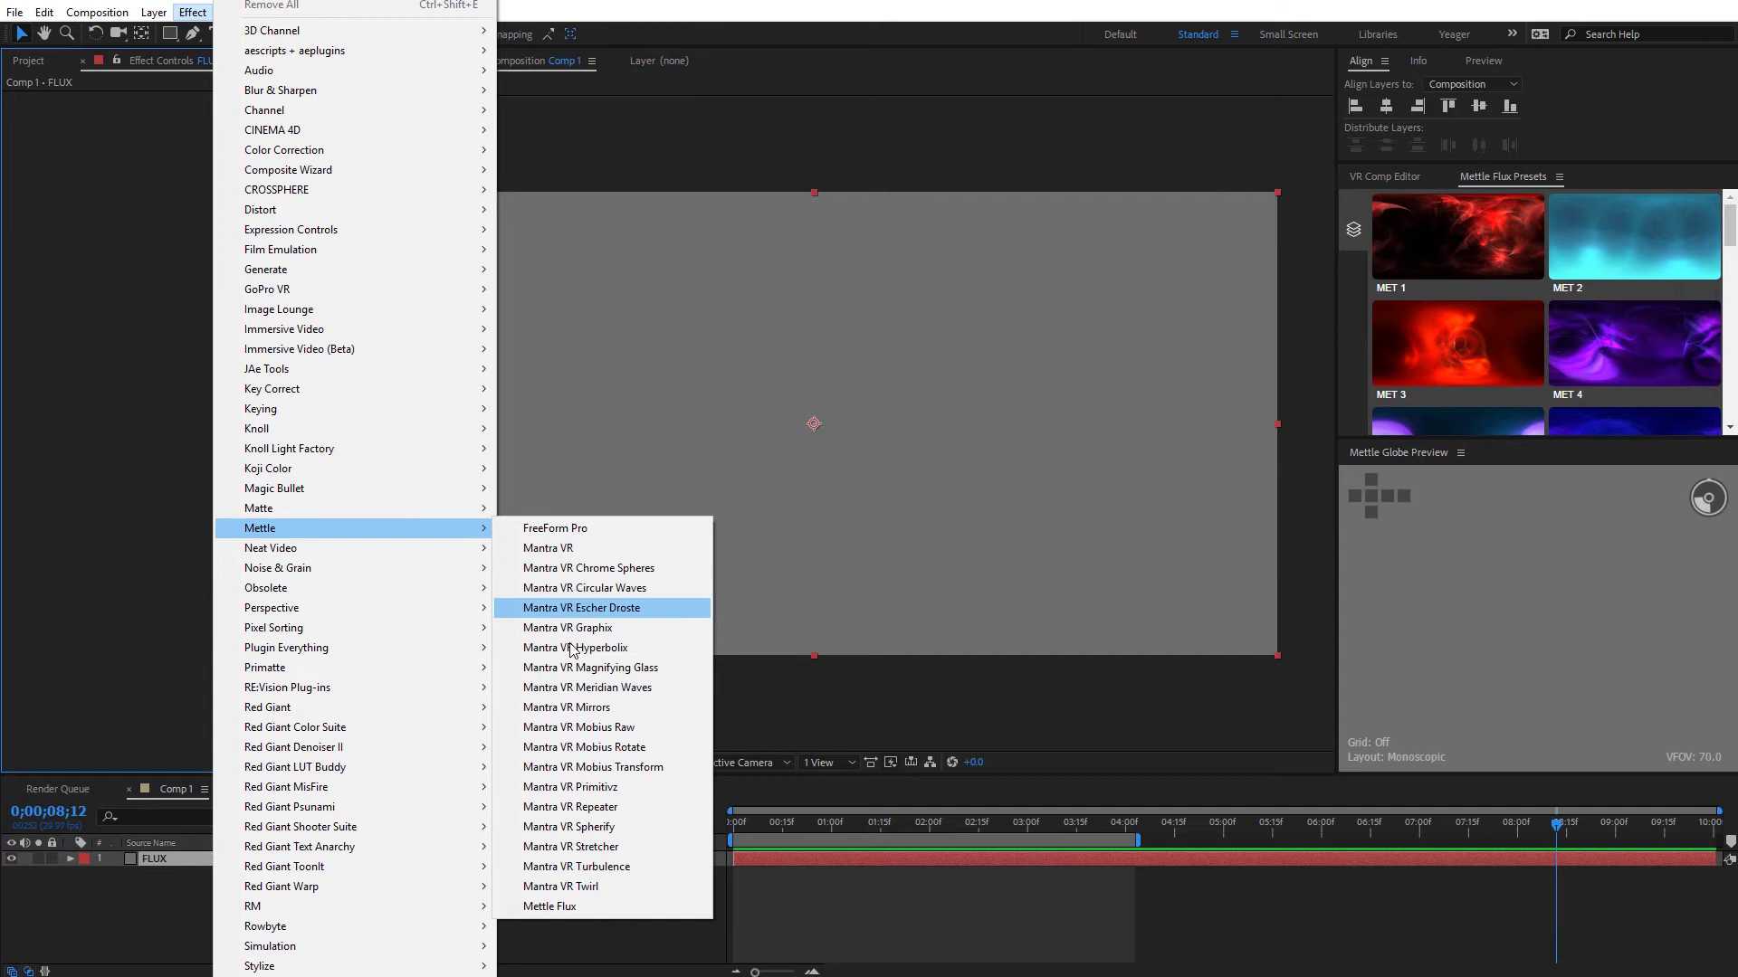
click(575, 908)
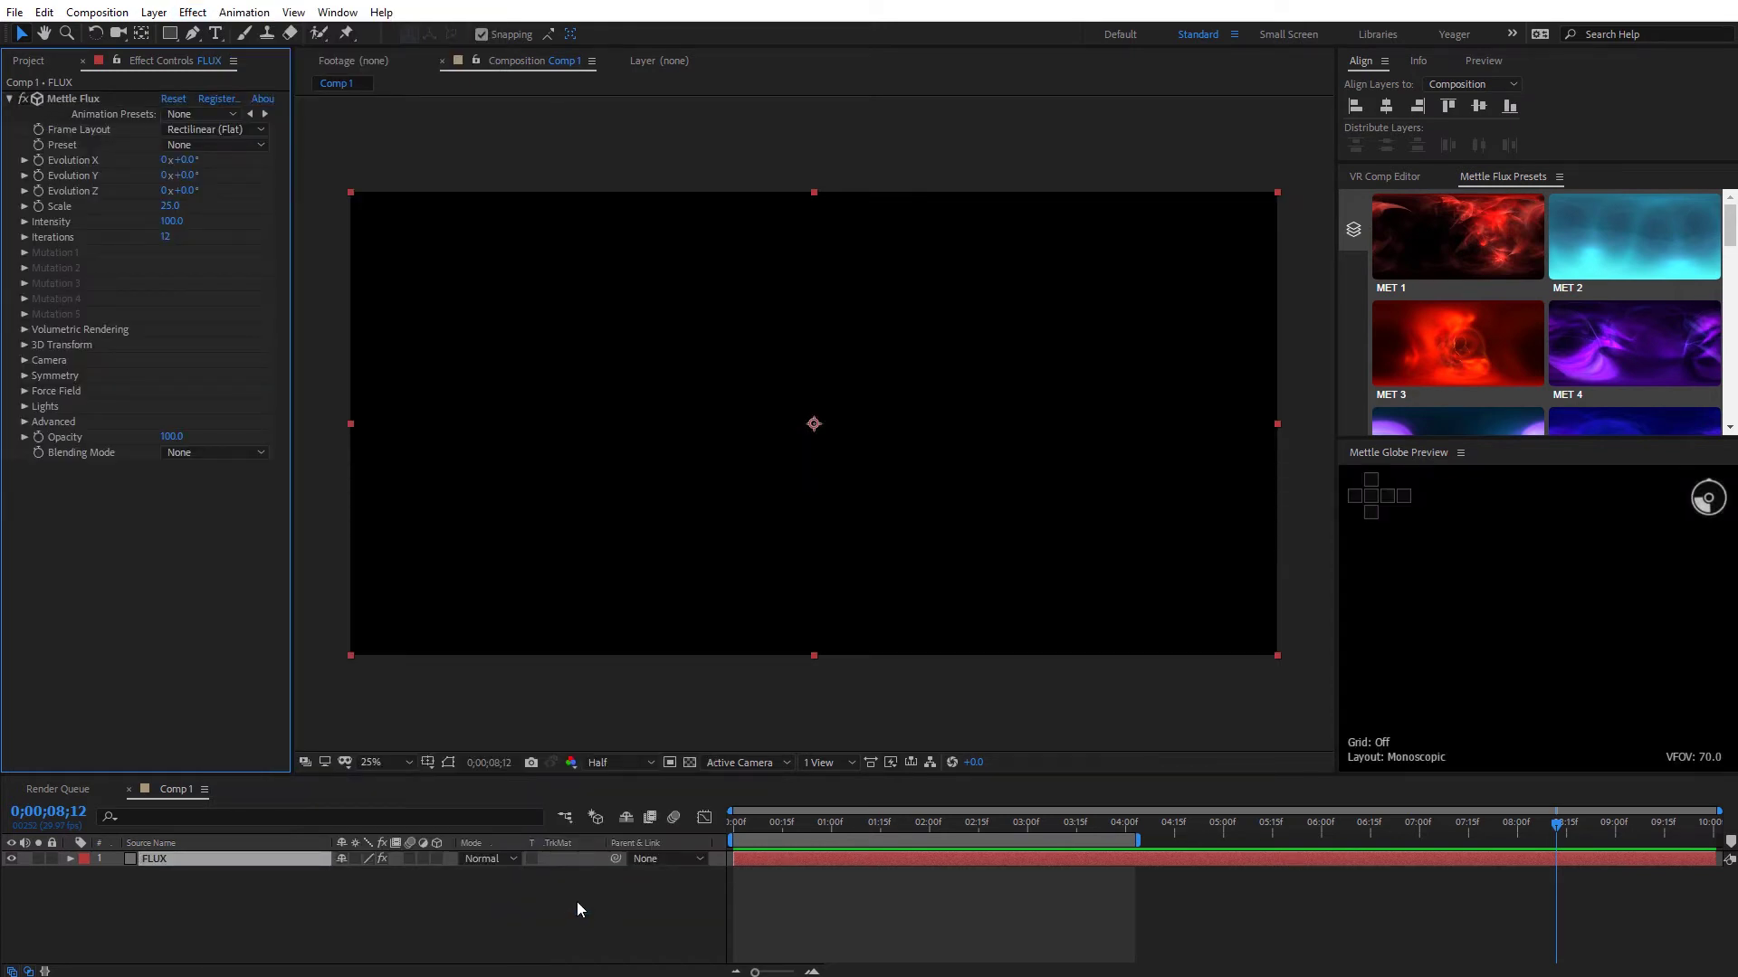
drag(795, 827, 733, 831)
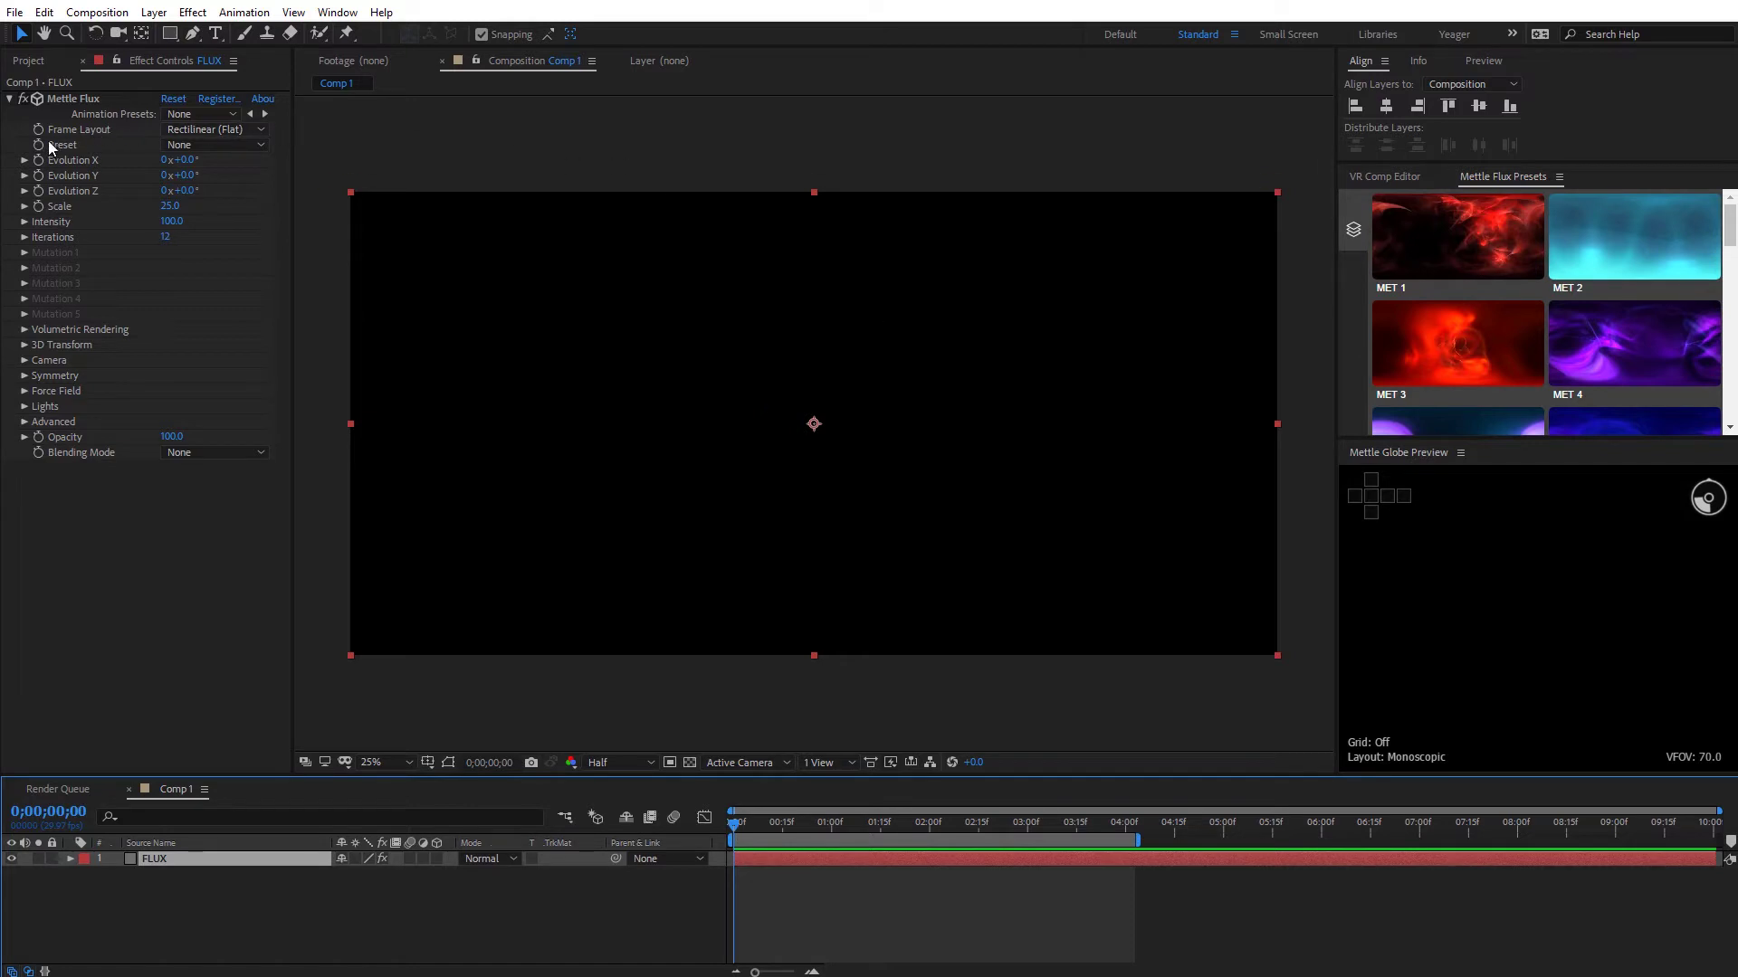
Set the Mettle Flux Preset to Solar Wind and scrub to check the pink nebula.
click(192, 145)
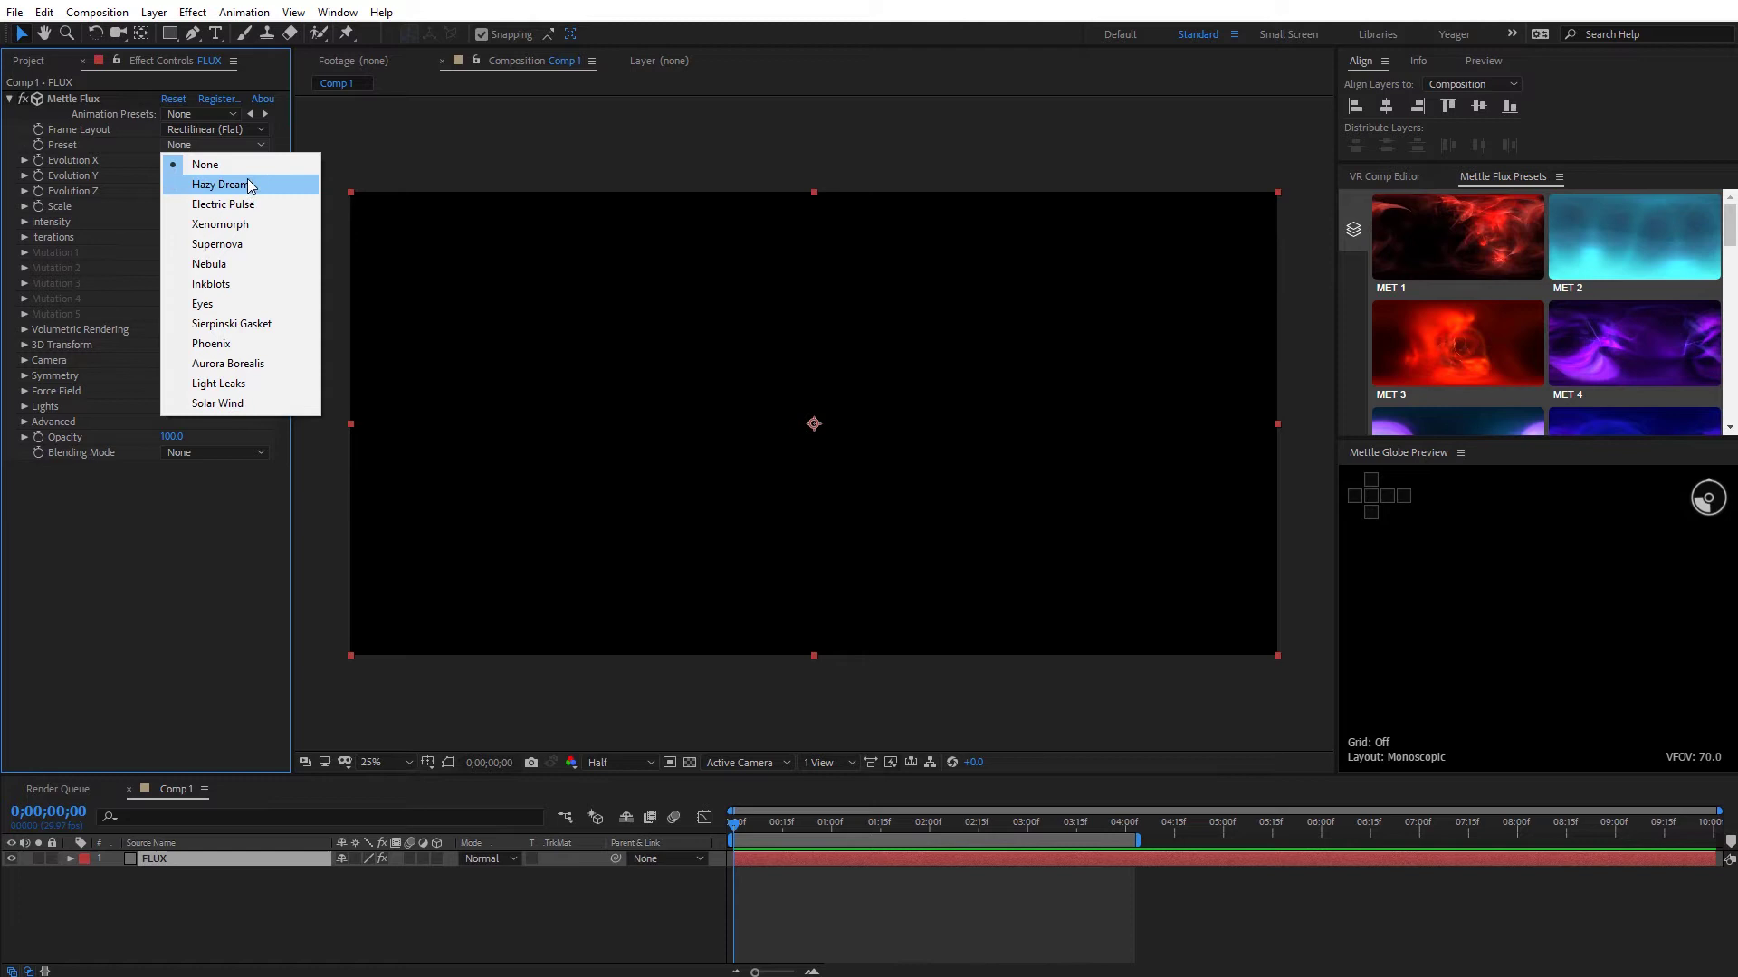
click(252, 401)
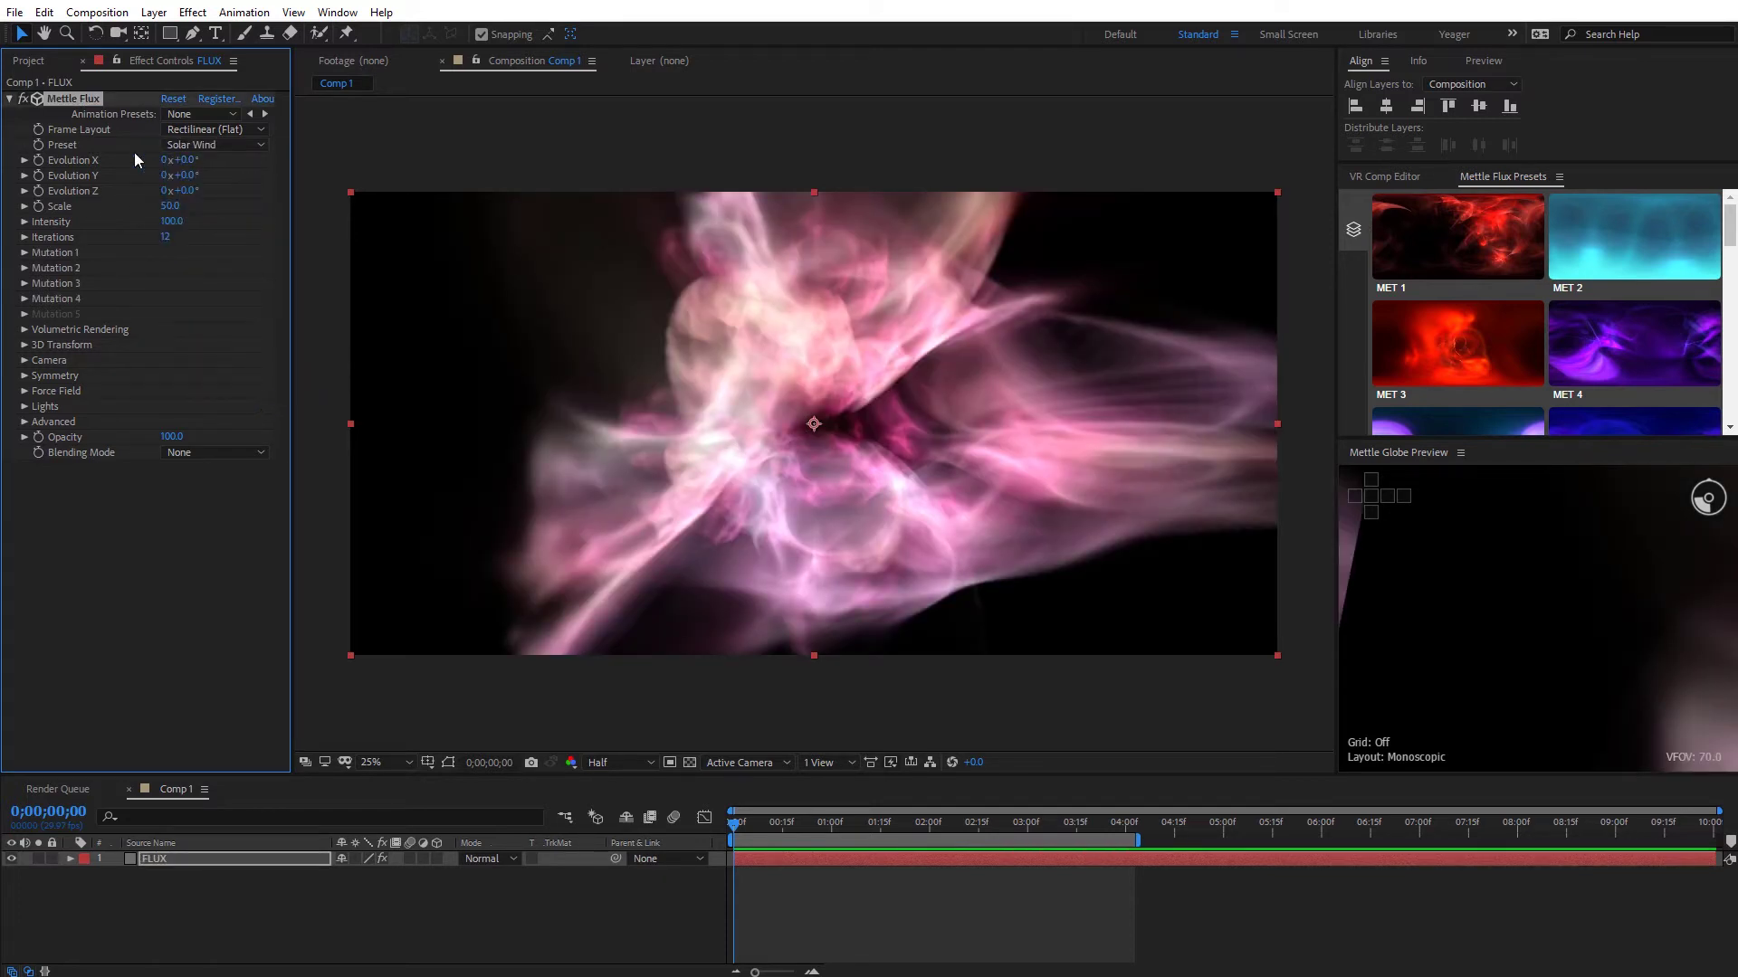
mouse_move(735, 827)
mouse_down()
mouse_move(792, 820)
mouse_move(739, 822)
mouse_up()
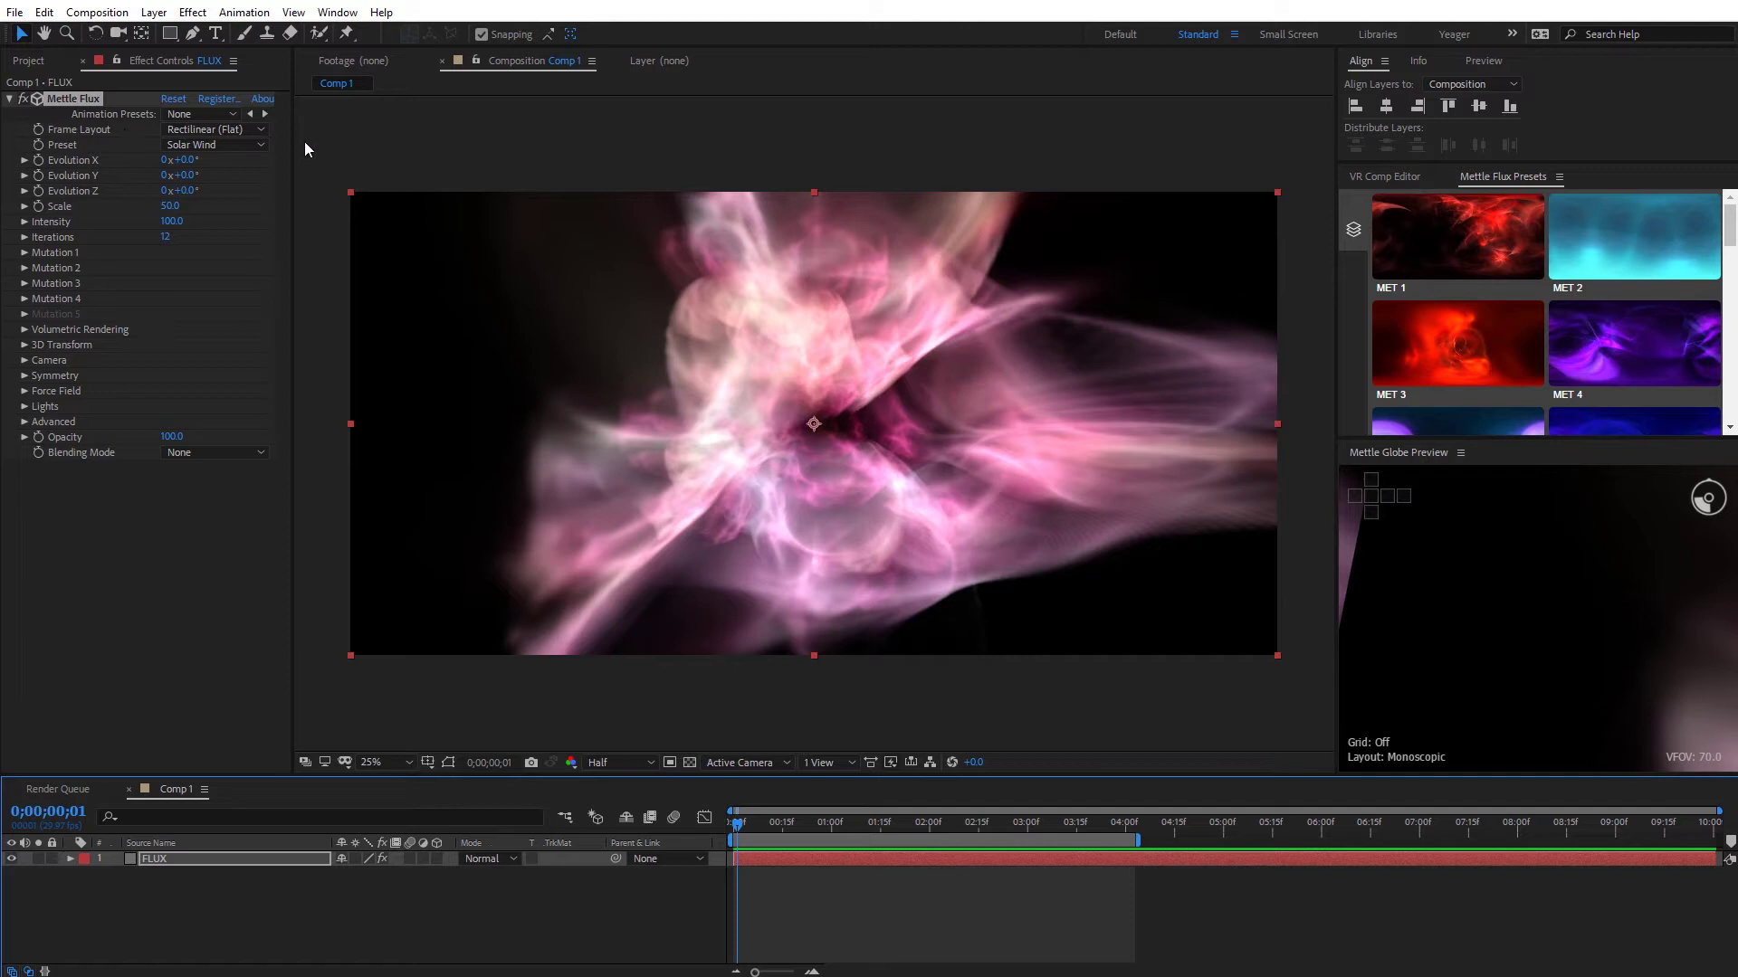
click(214, 132)
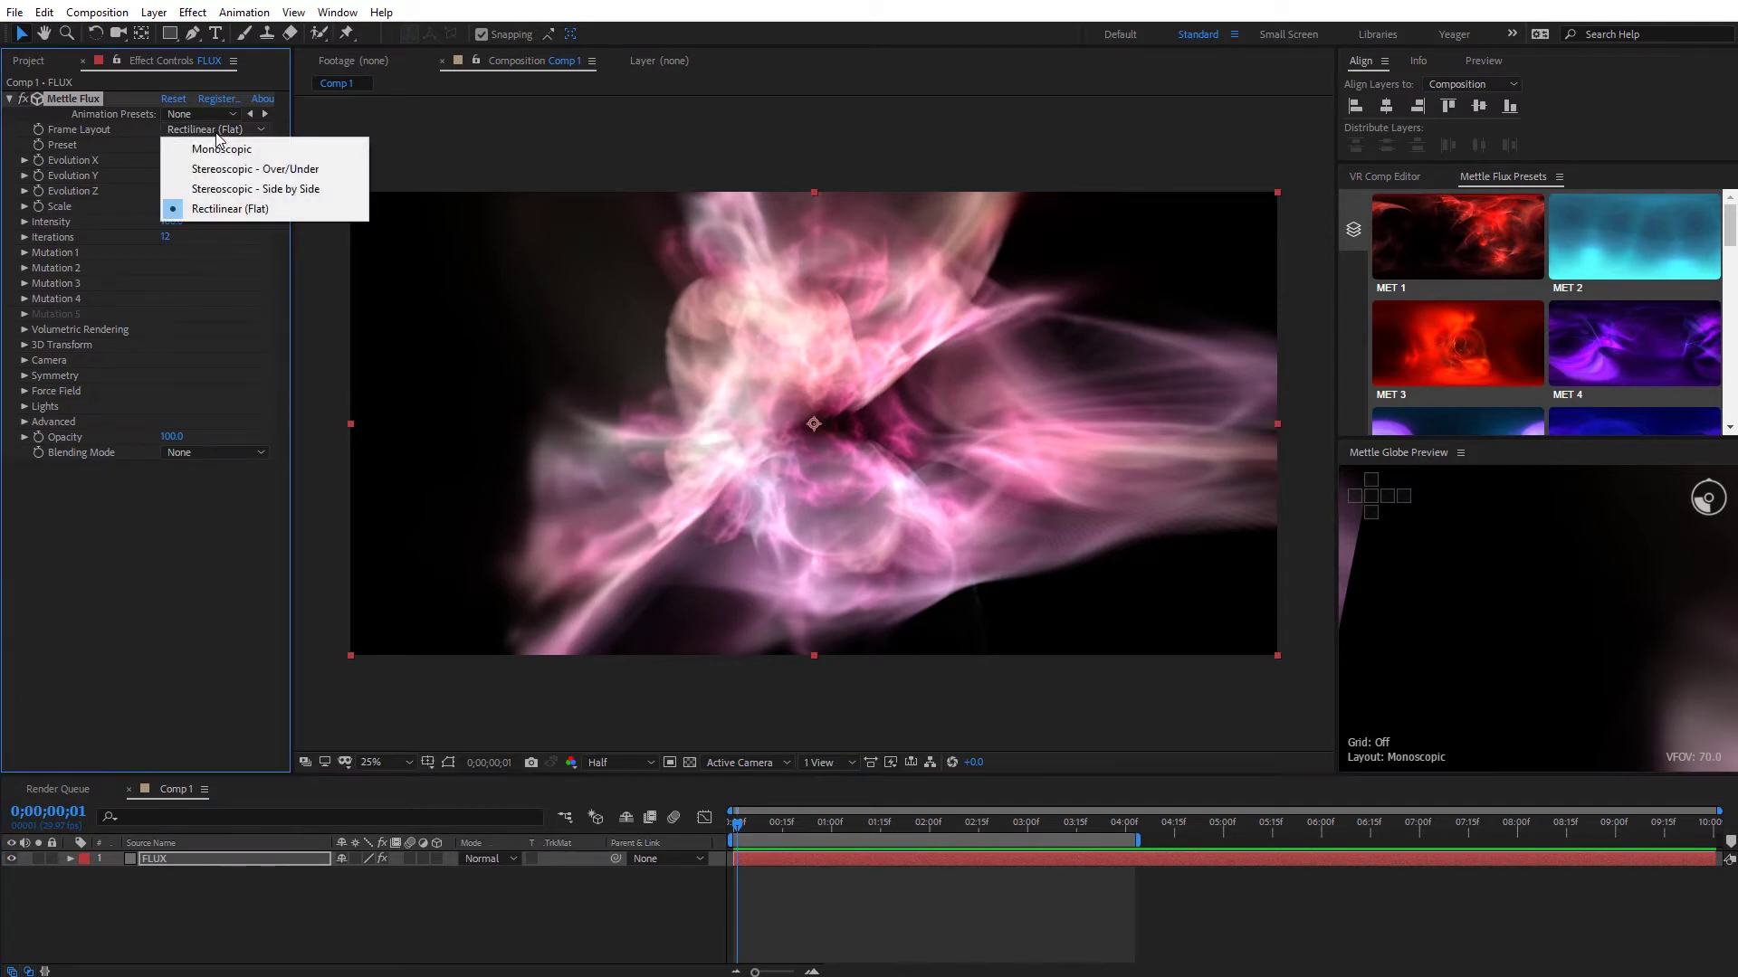
Set Frame Layout to Monoscopic and look around the flux in Globe Preview.
click(266, 152)
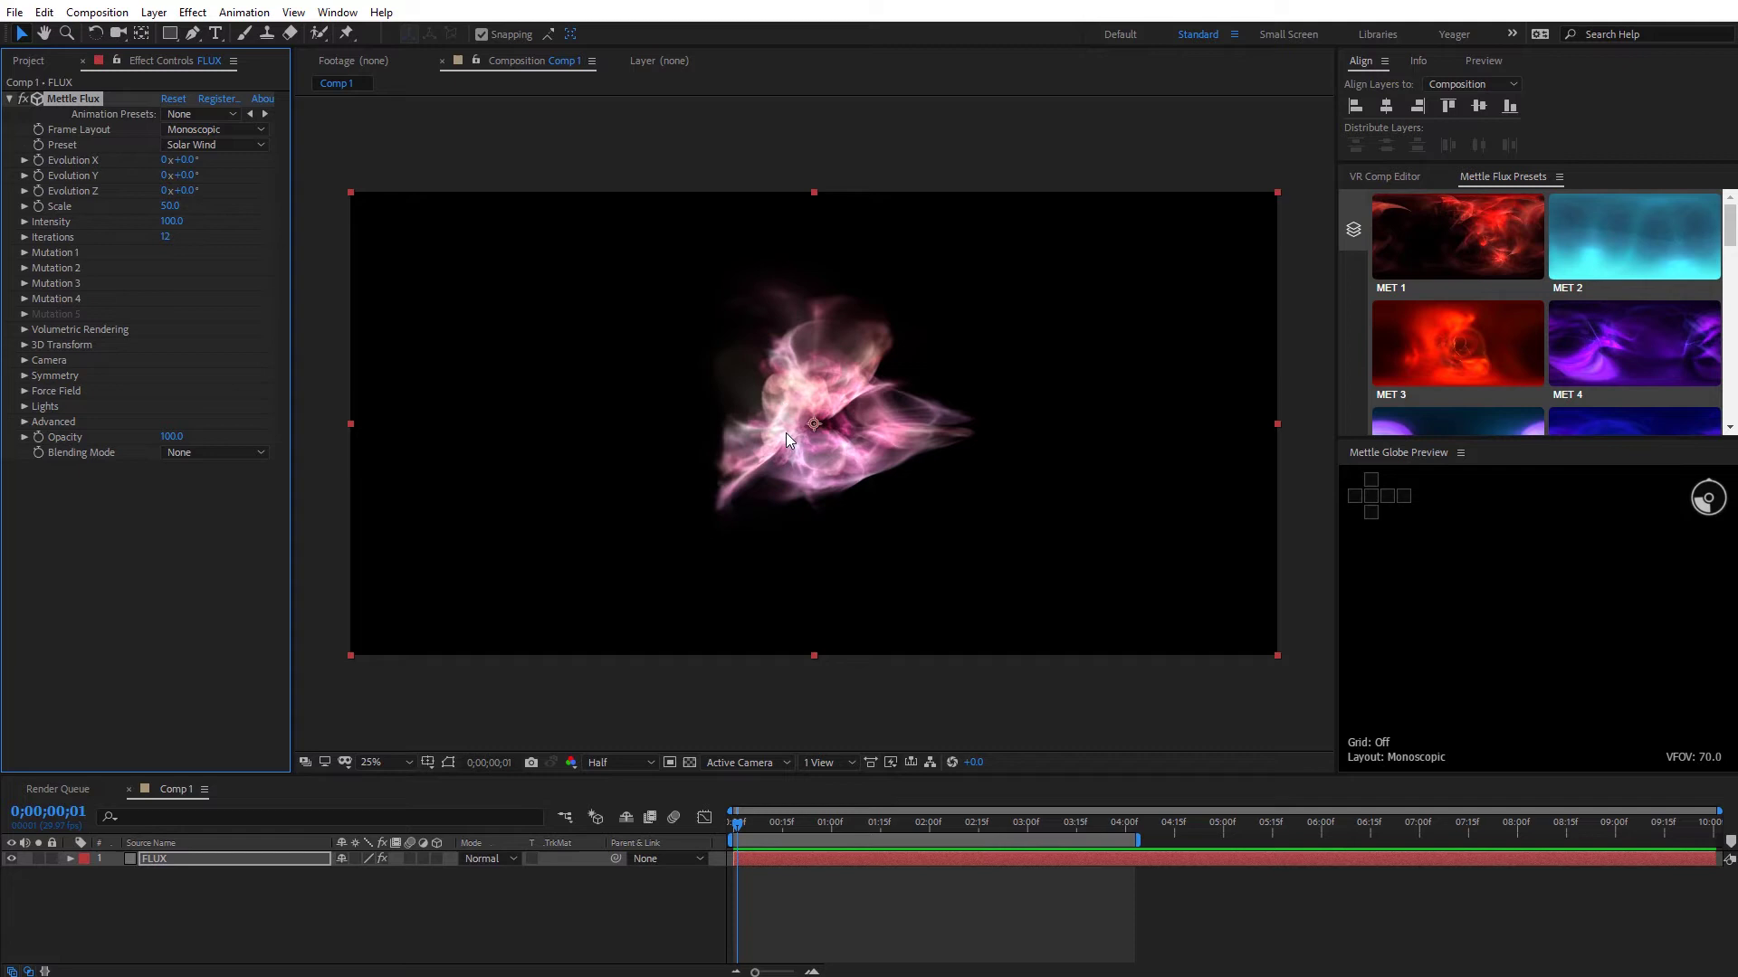
click(1634, 605)
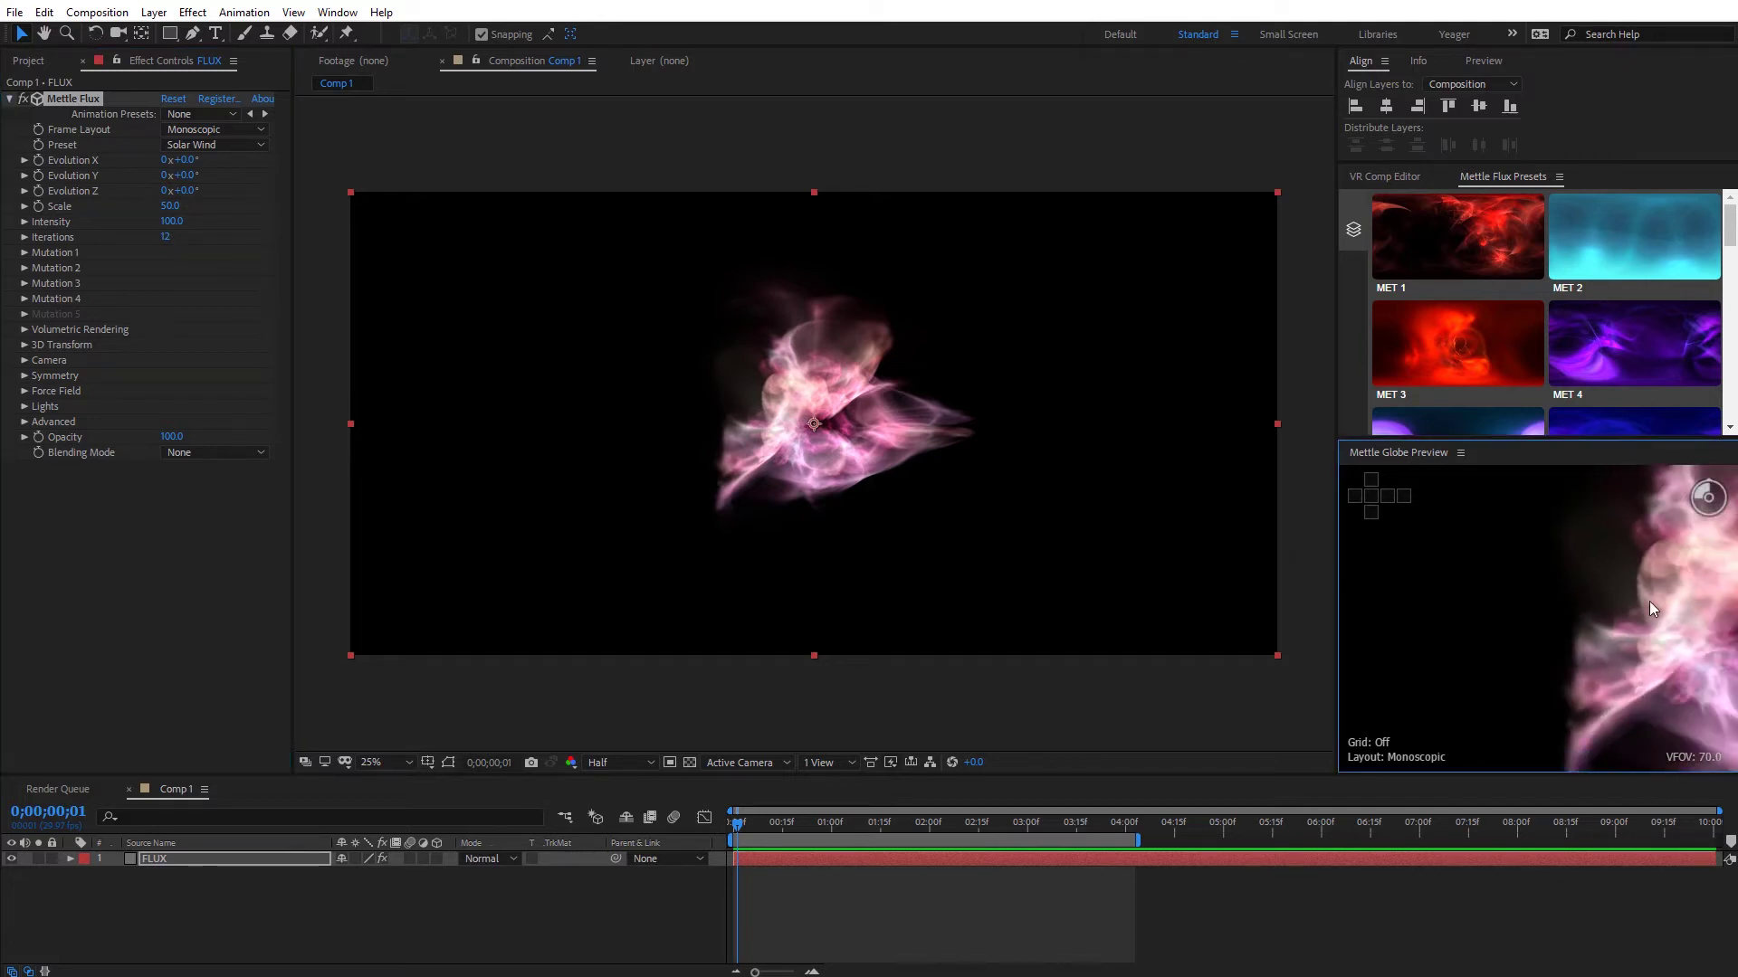
drag(1446, 574, 1450, 520)
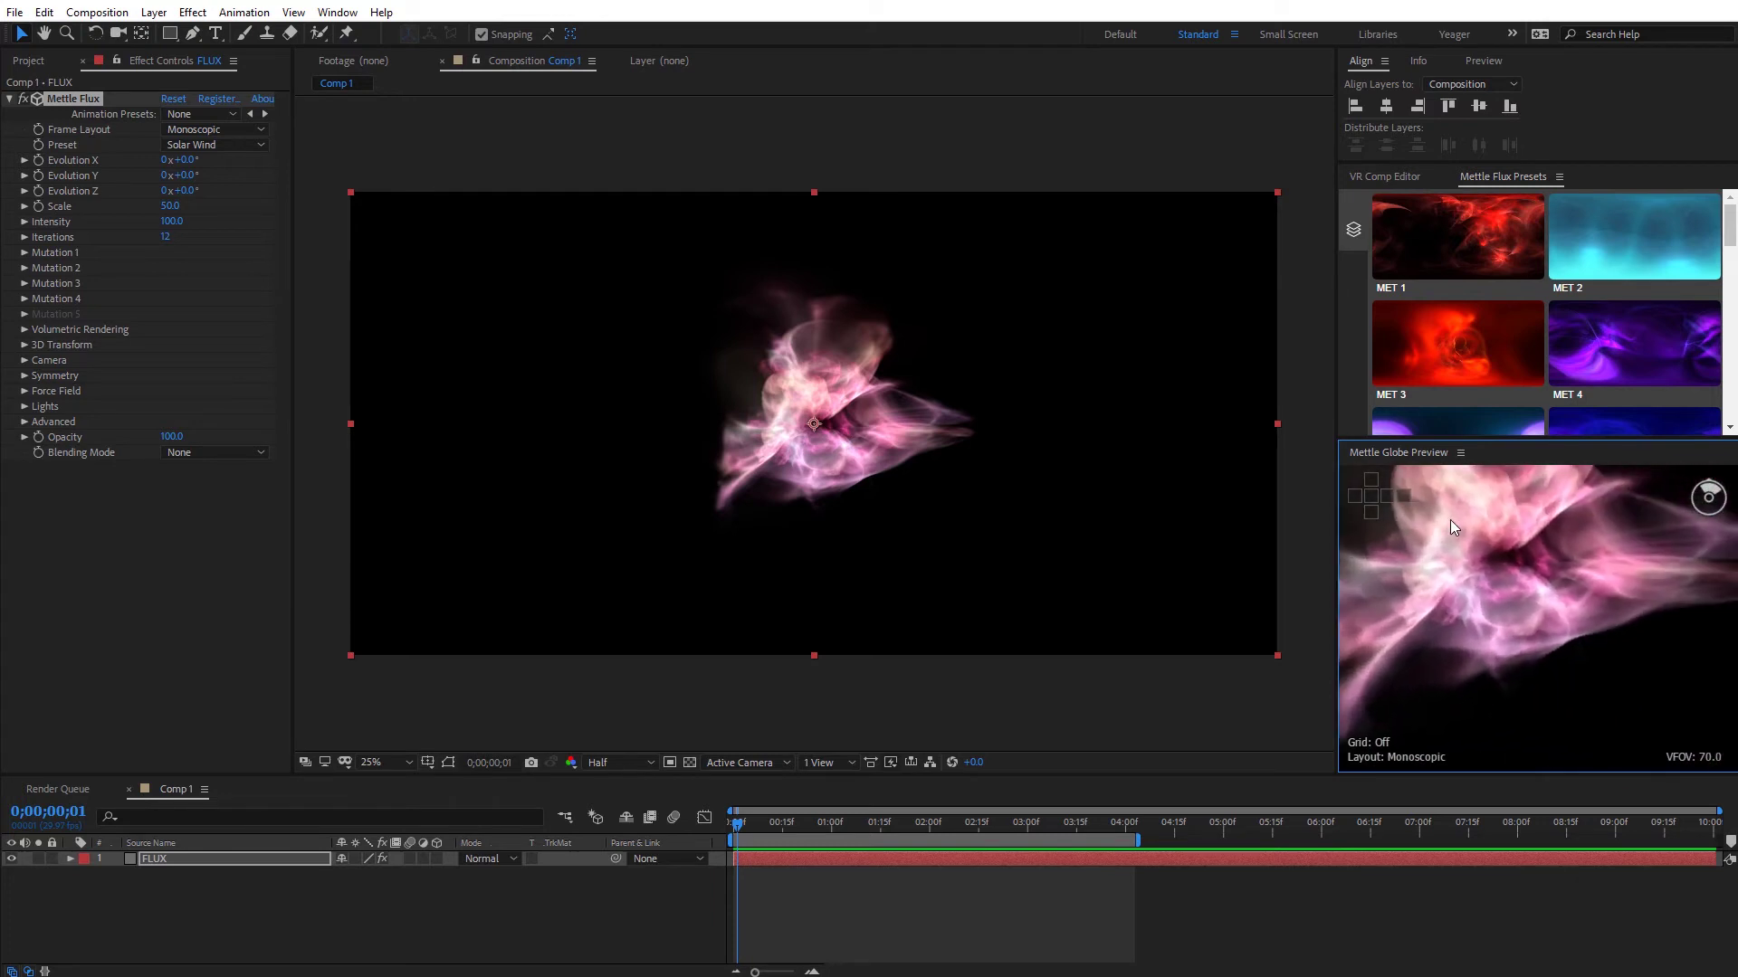
drag(1593, 532, 1629, 628)
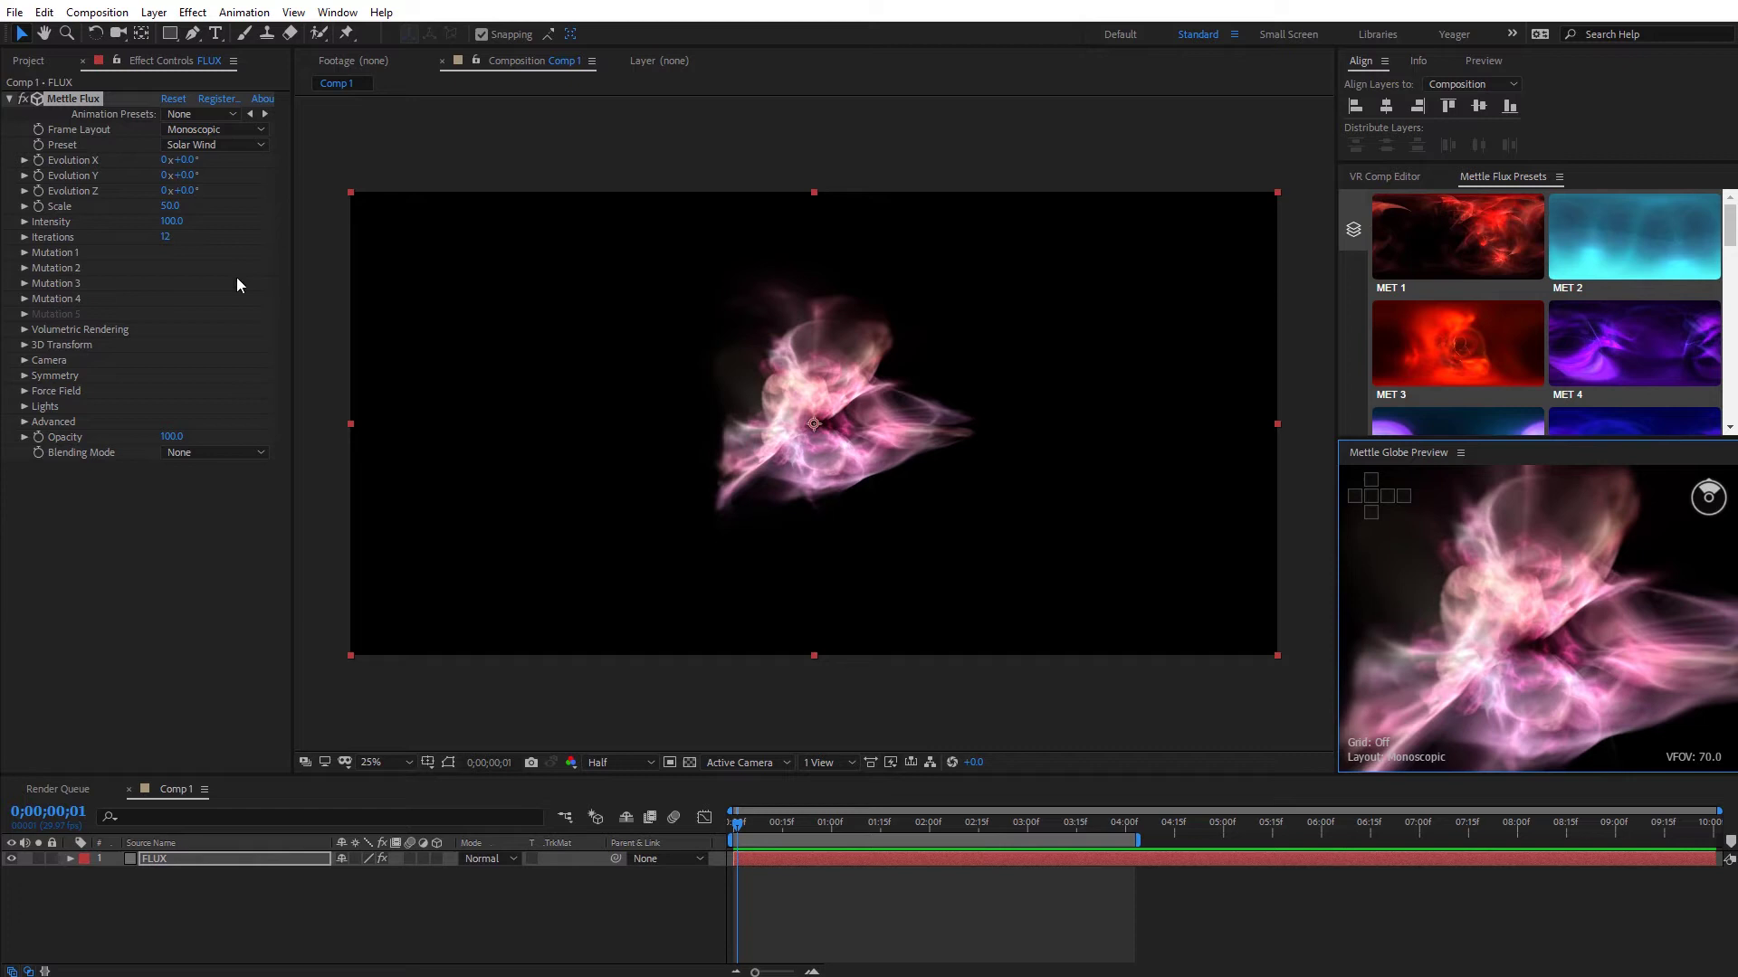
Try the Electric Pulse preset, then return to Solar Wind.
click(252, 146)
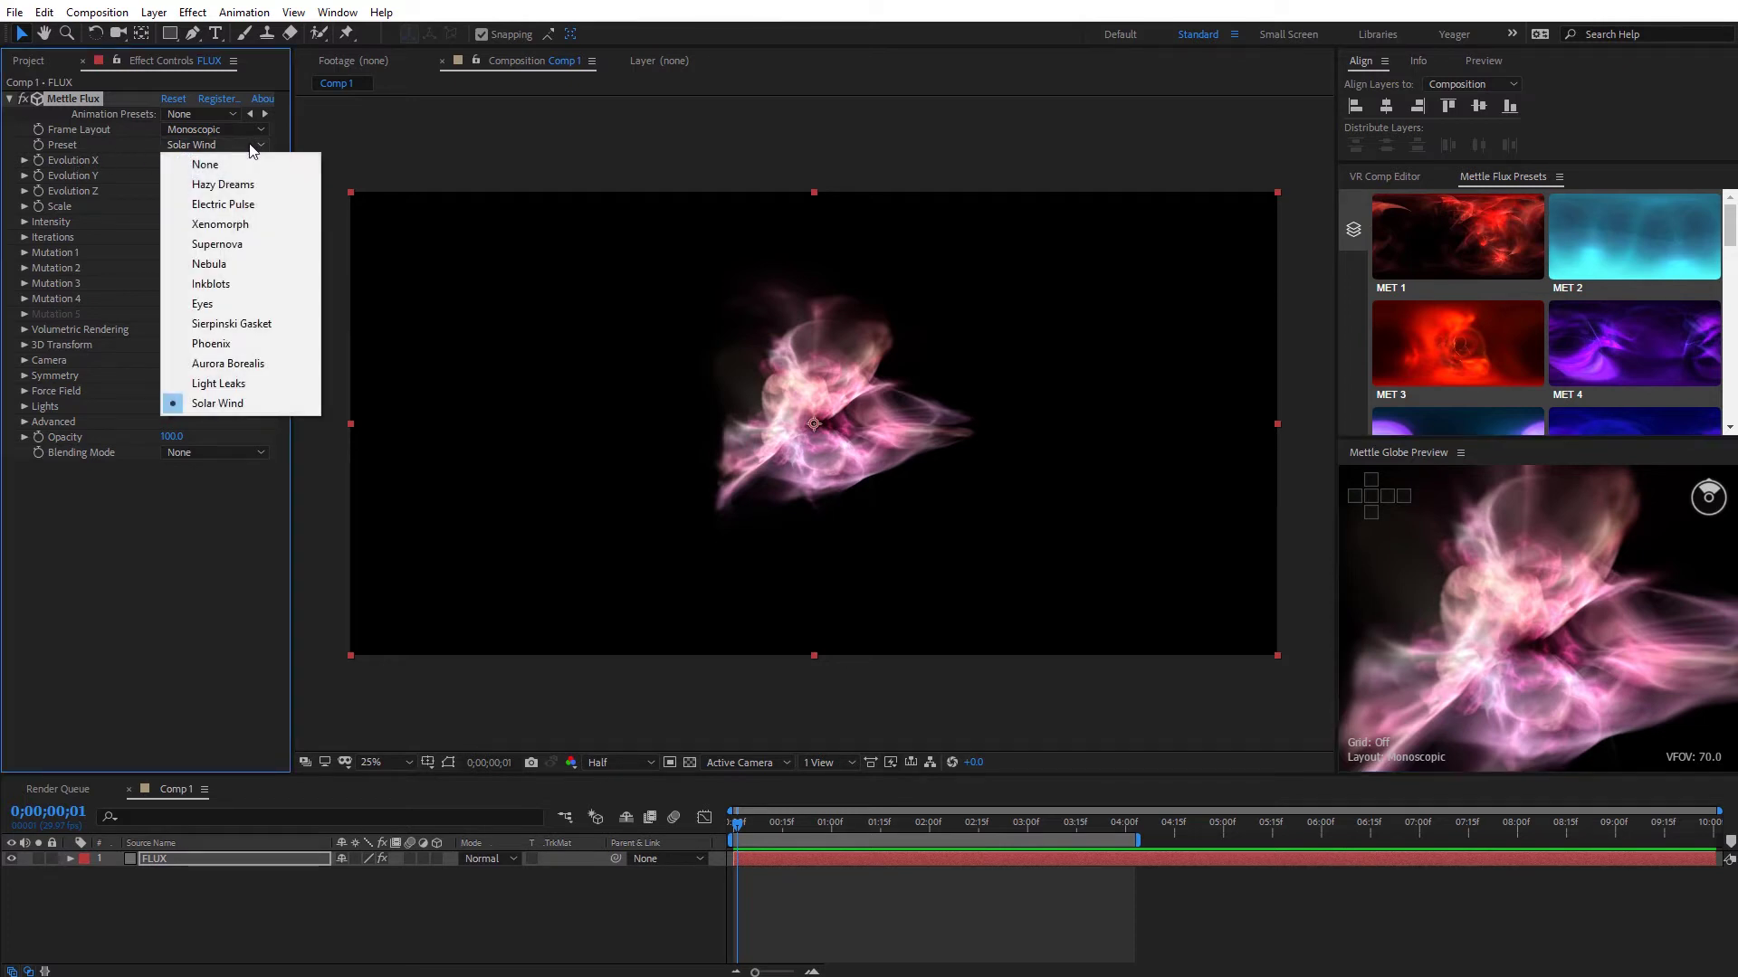
click(258, 206)
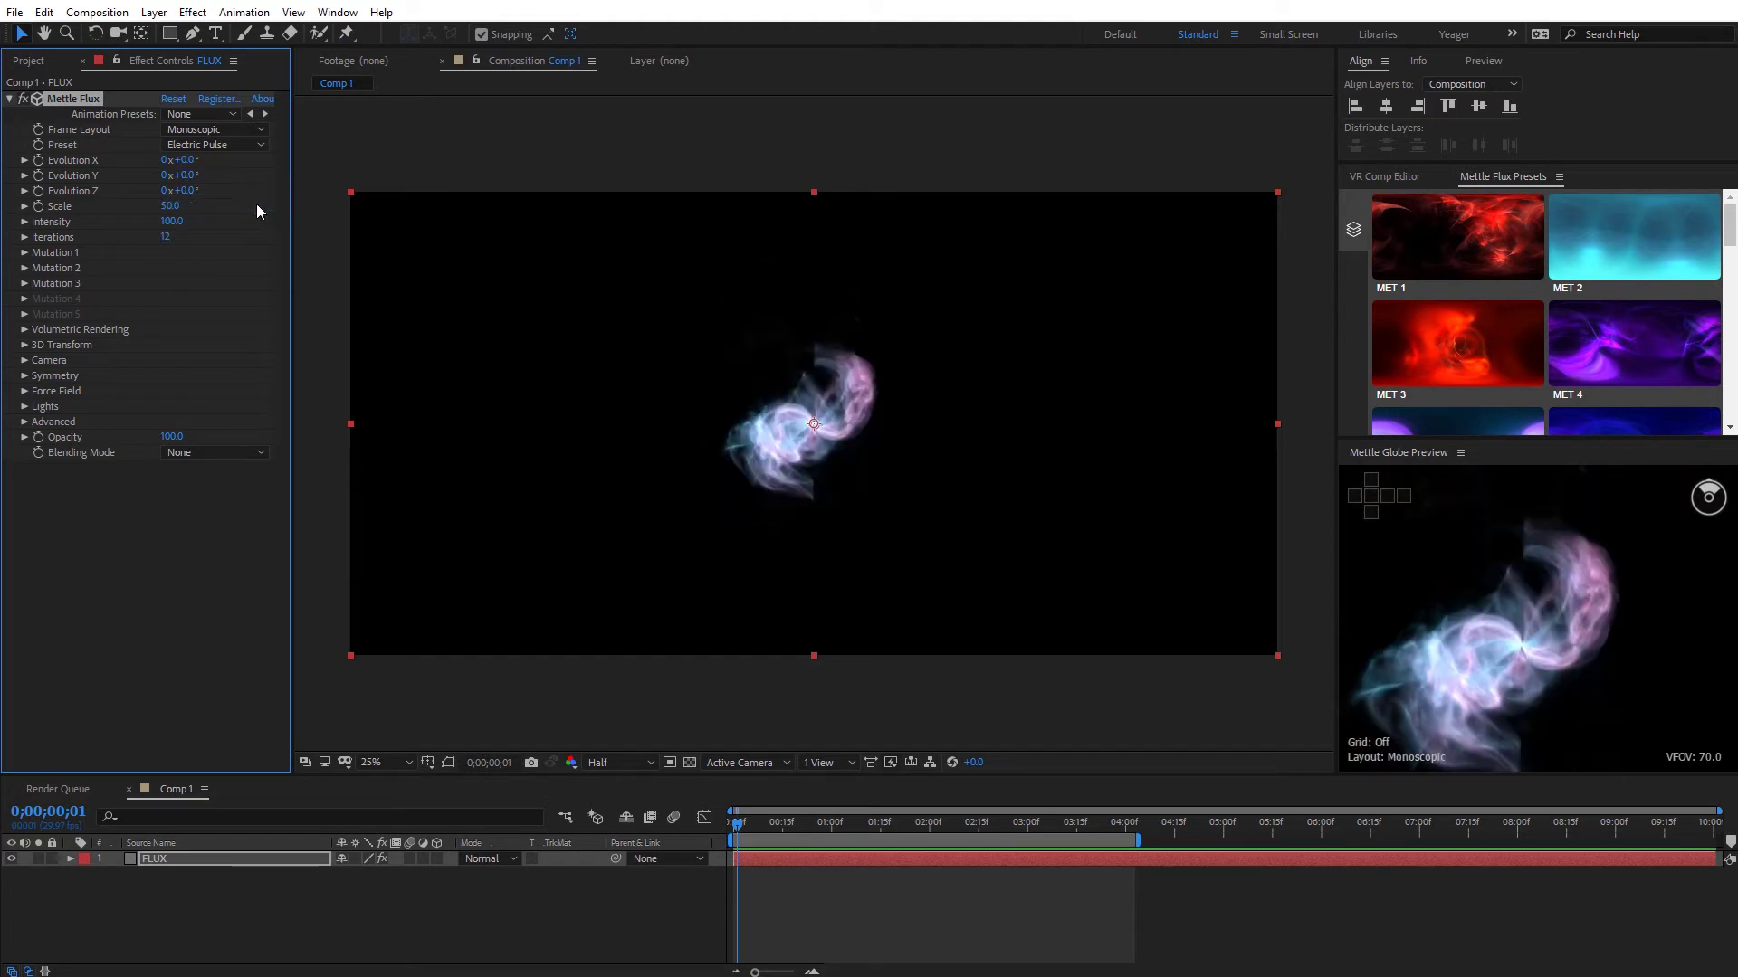
click(255, 145)
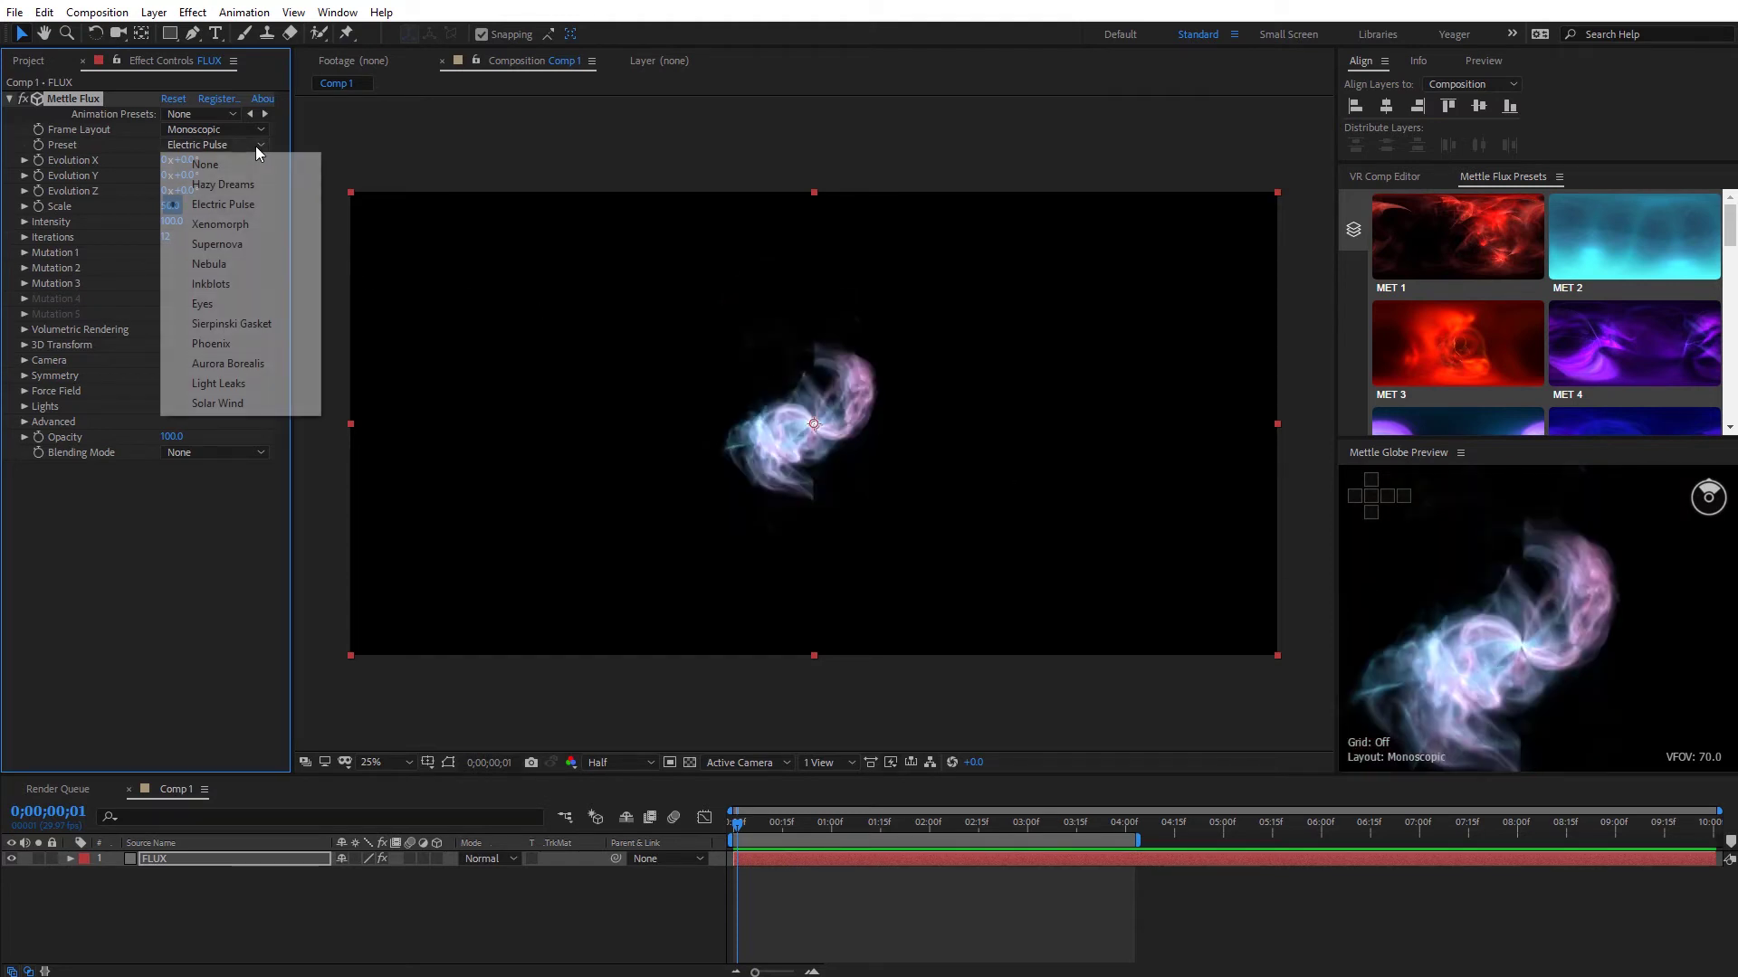
click(250, 404)
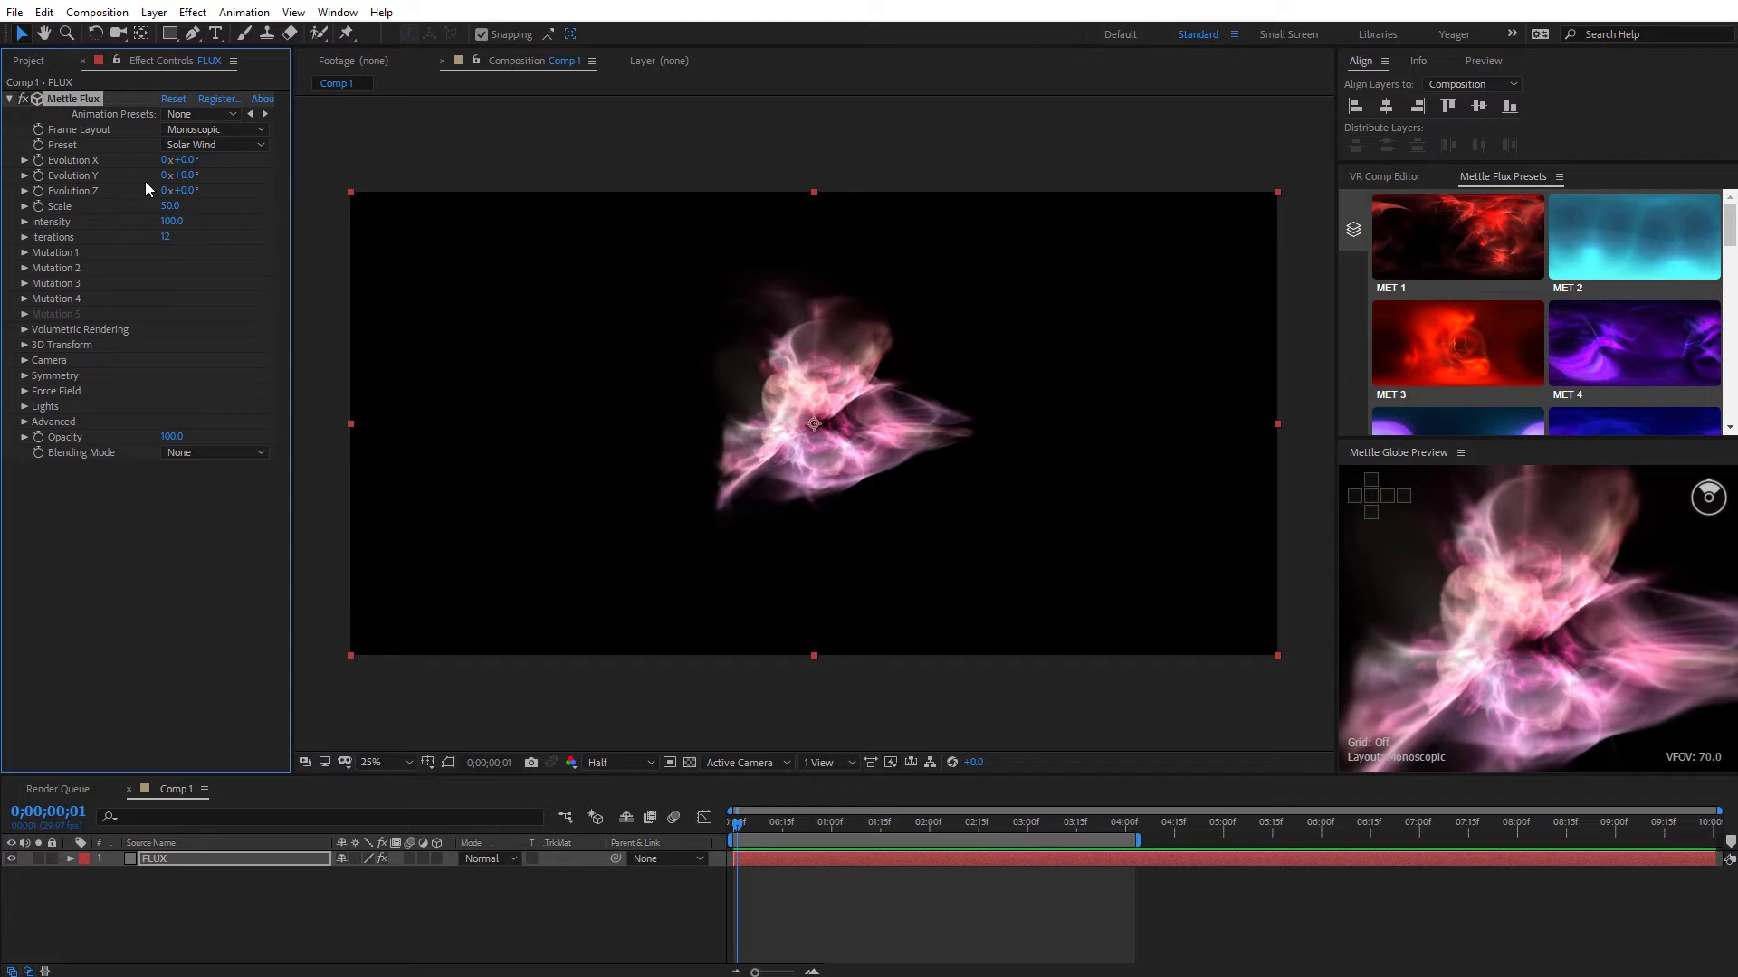
Rotate Evolution Y to 156° and adjust Evolution X.
drag(183, 175, 313, 170)
mouse_move(202, 155)
mouse_down()
mouse_move(259, 163)
mouse_move(230, 166)
mouse_up()
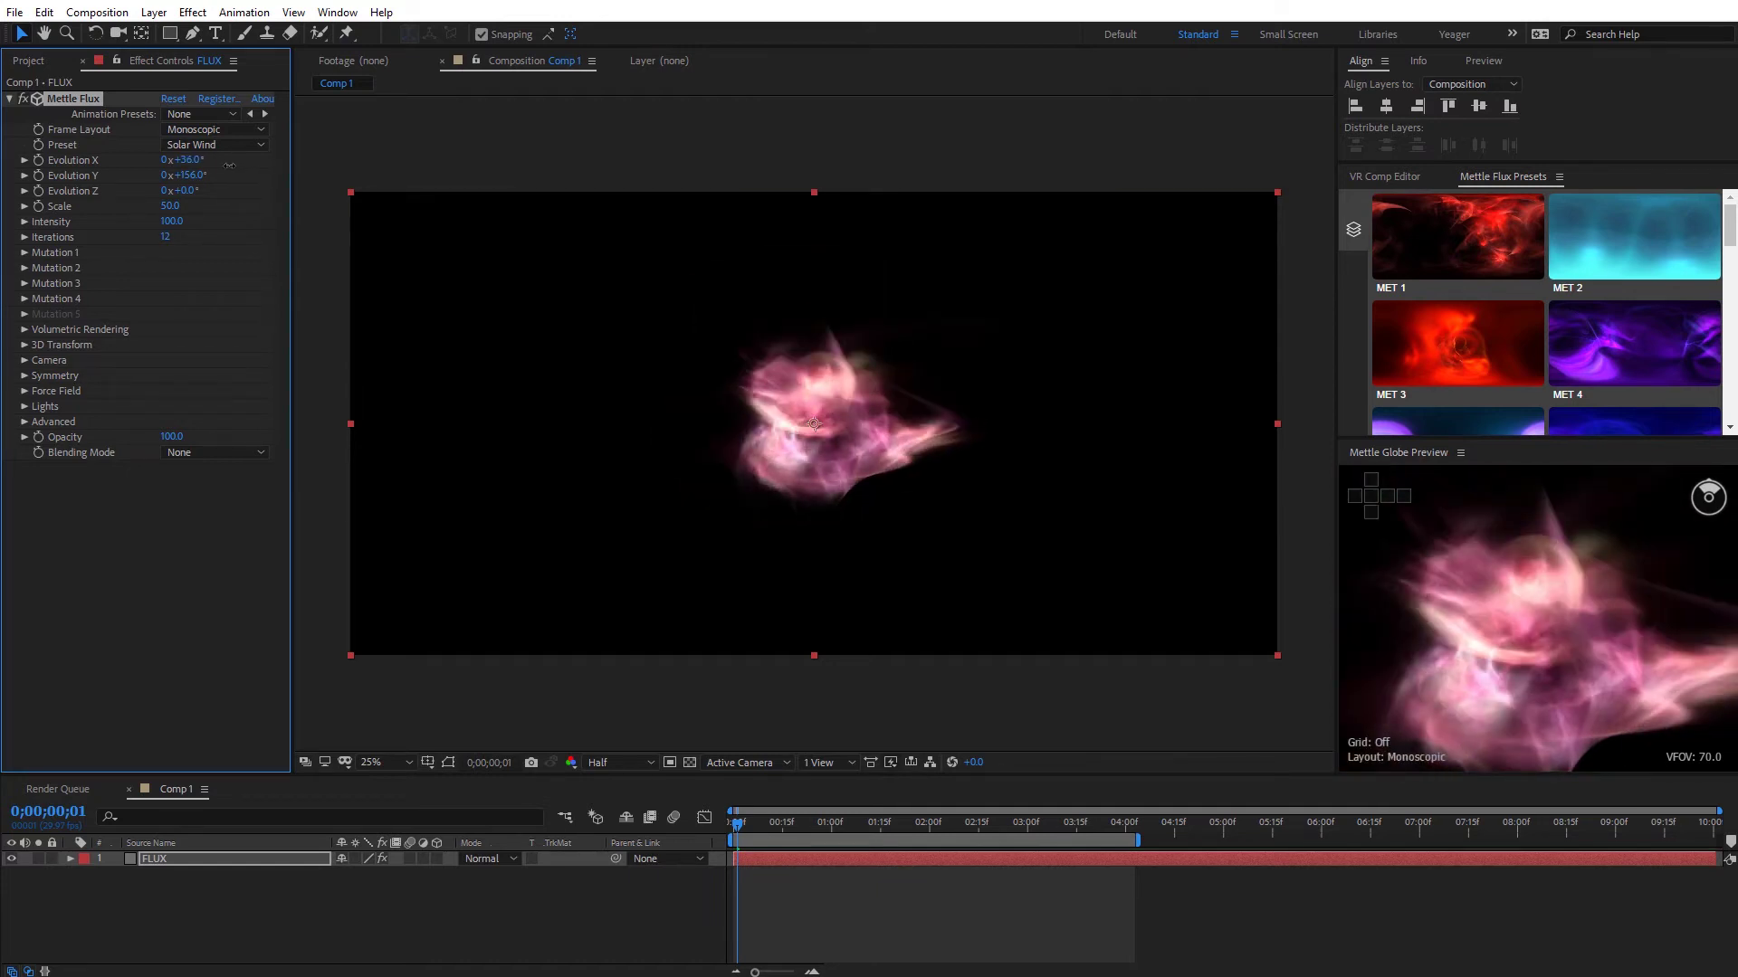
drag(1607, 703, 1584, 654)
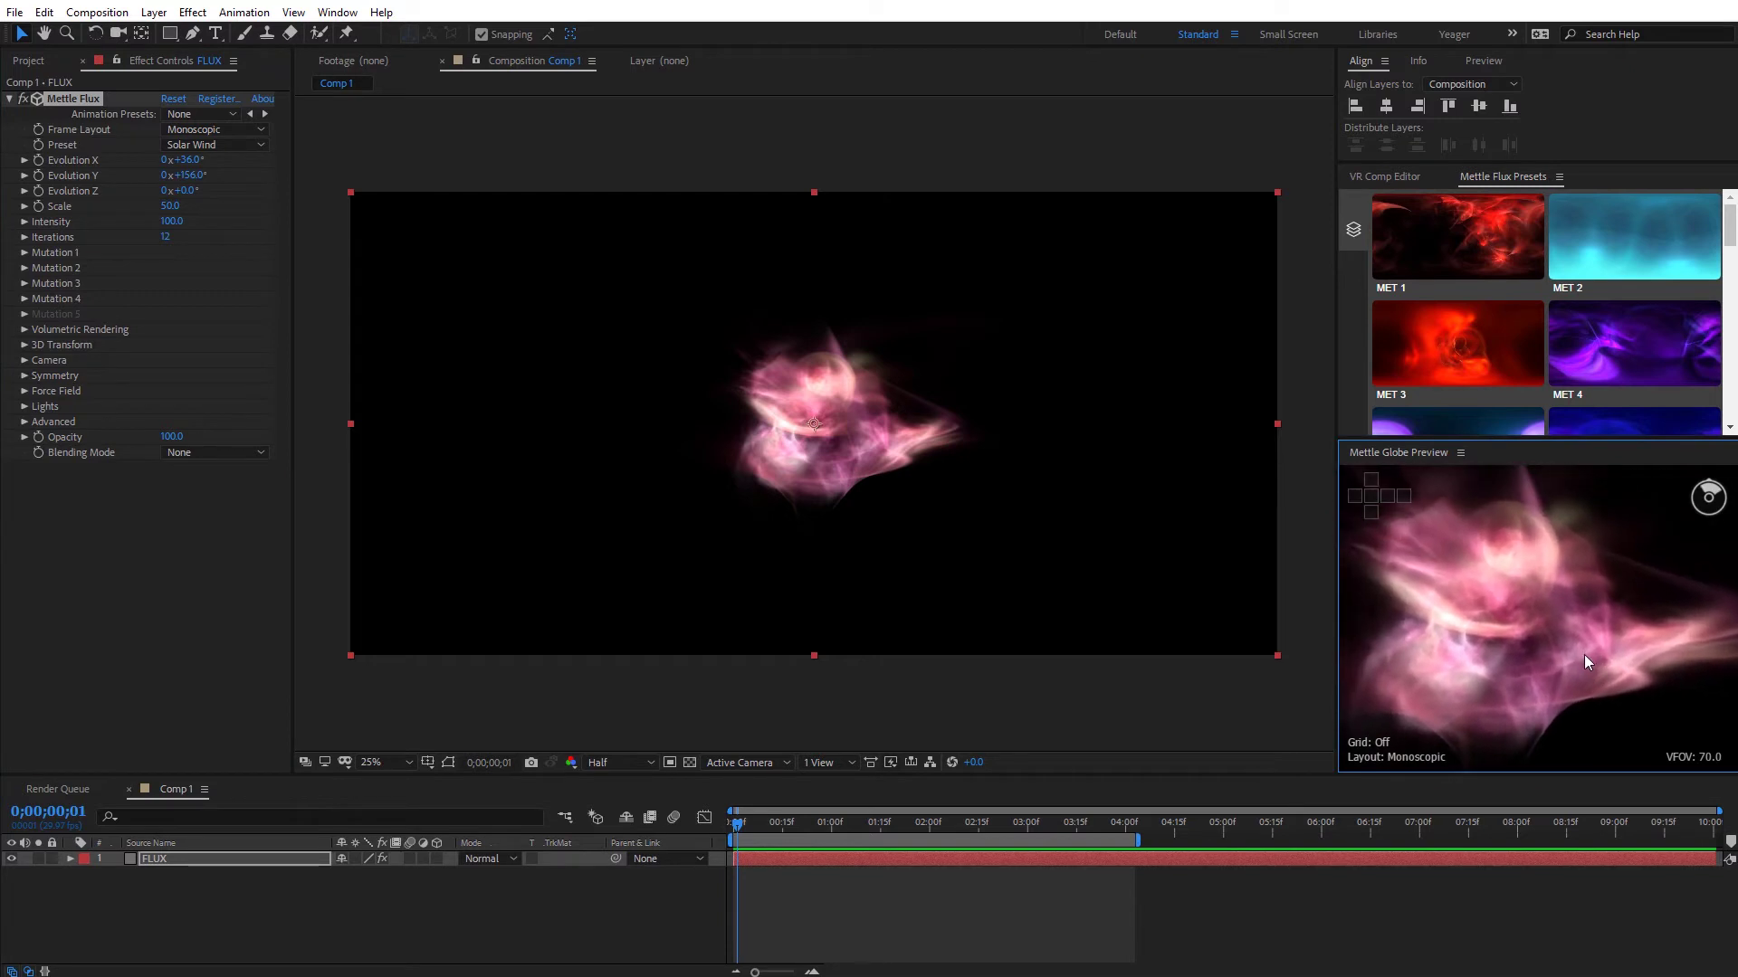
View at Full resolution, zoom in and back out, then raise Scale from 50 to 100.
key(period)
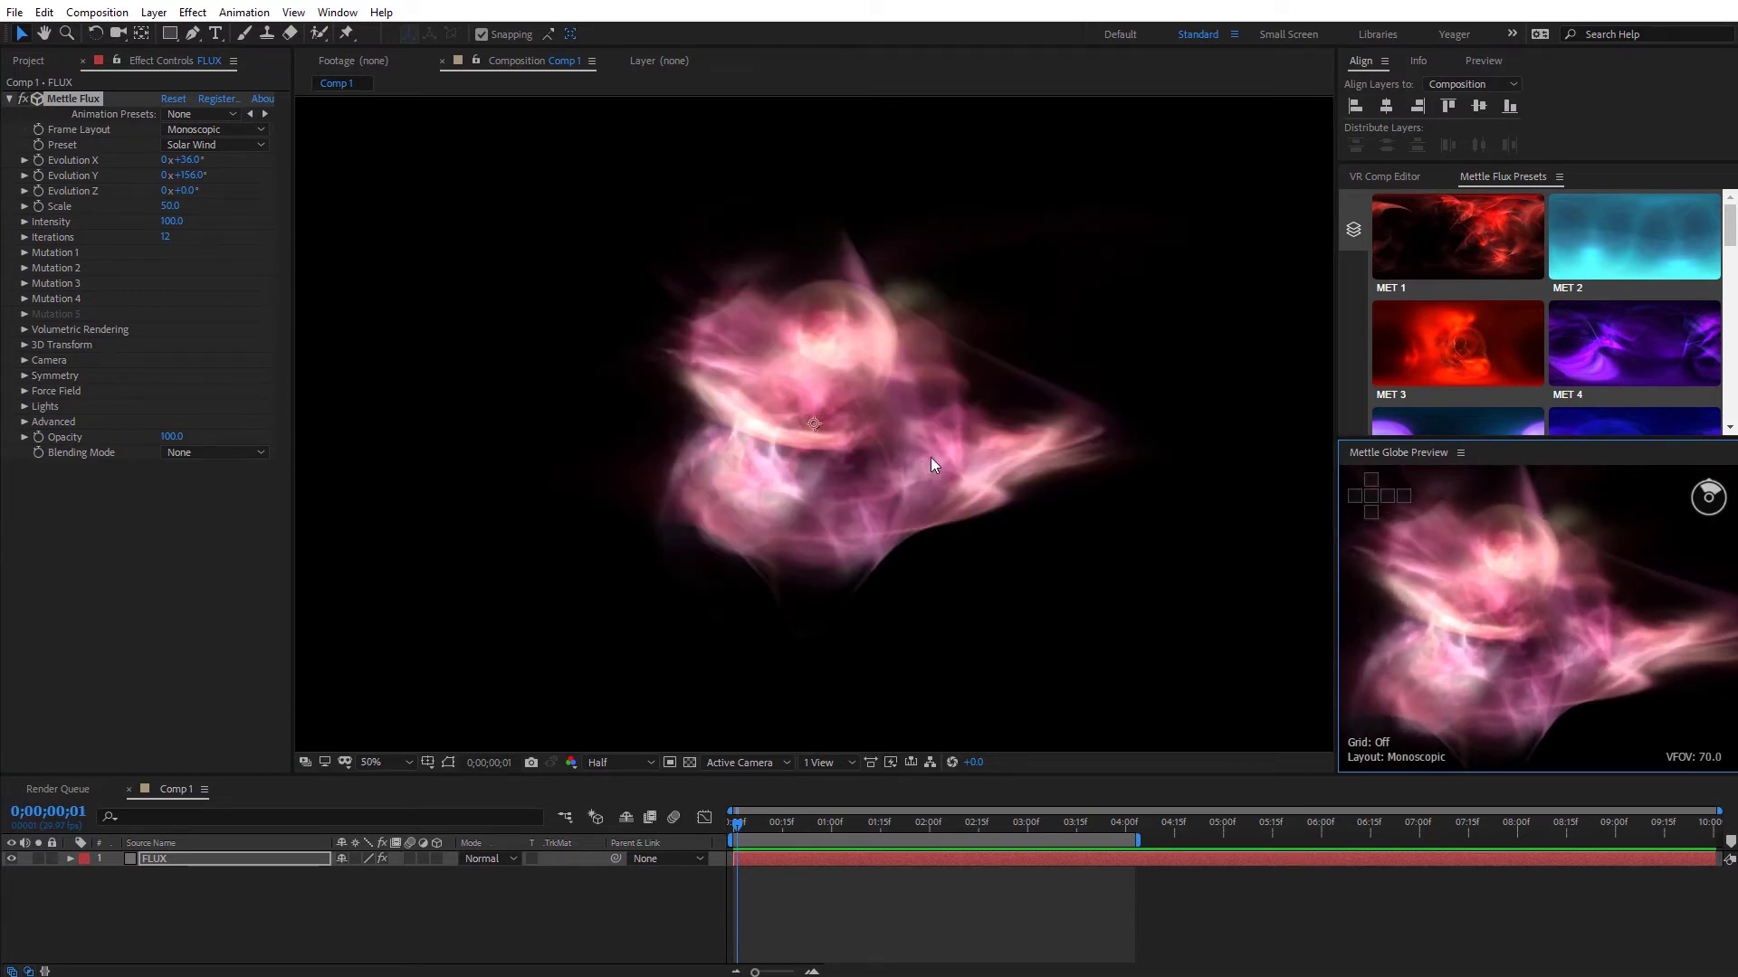
click(599, 762)
click(625, 801)
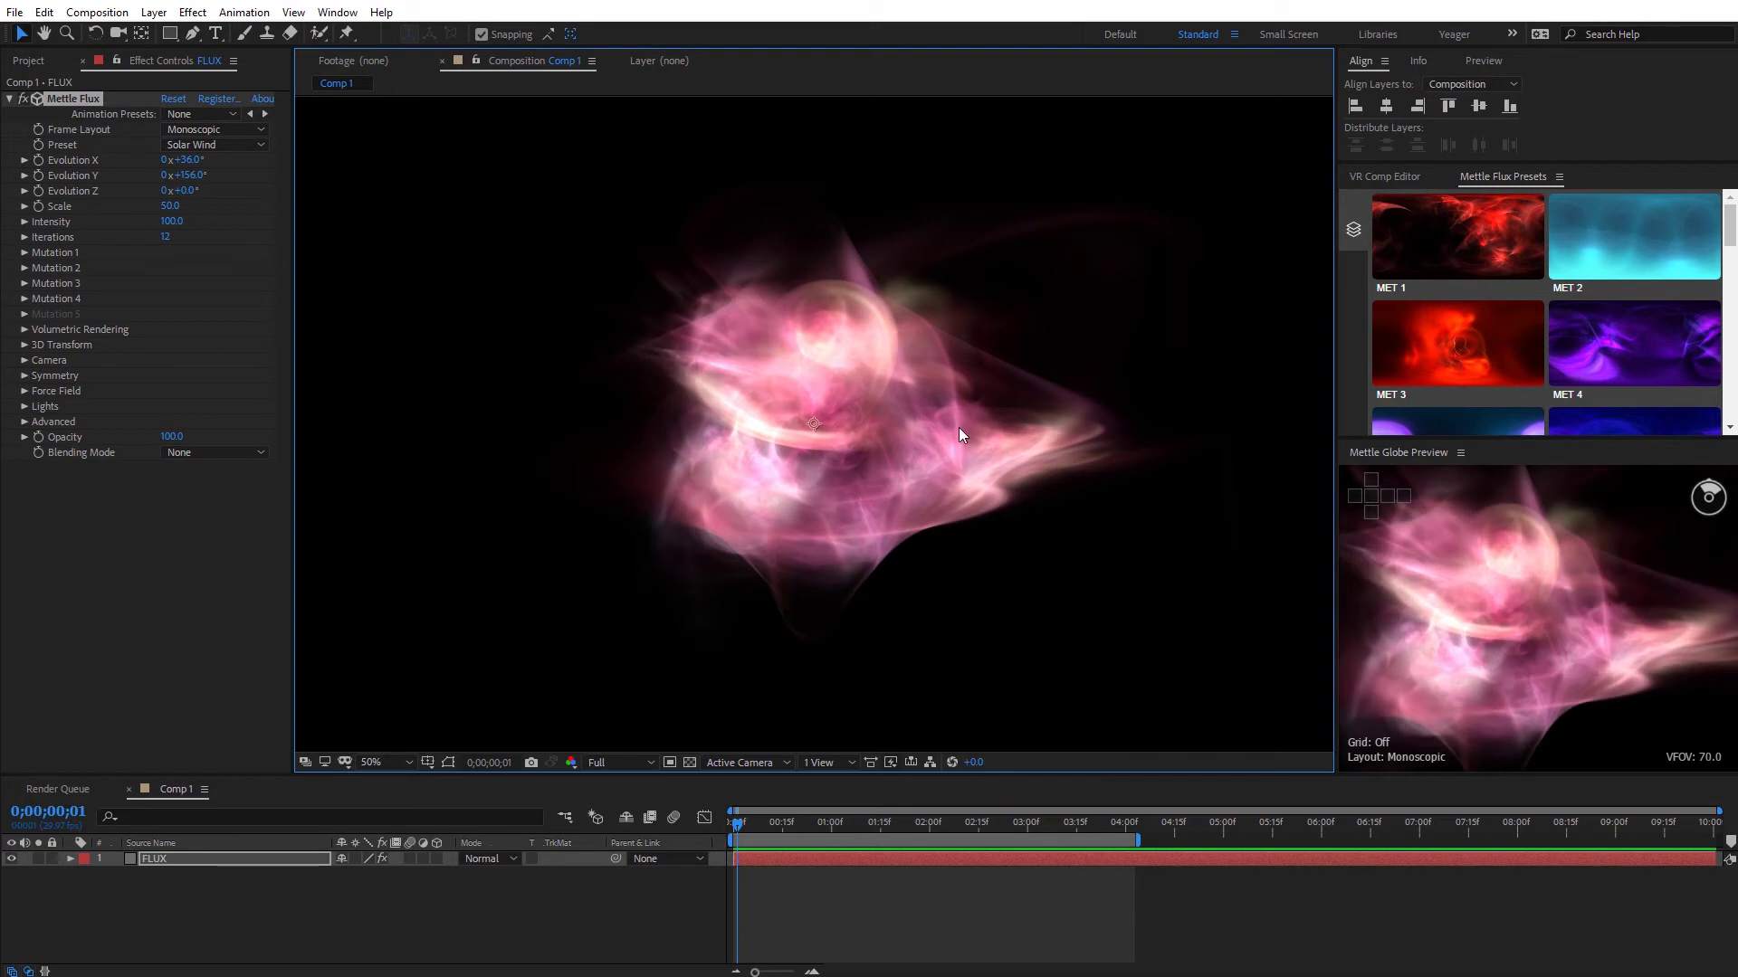
key(period)
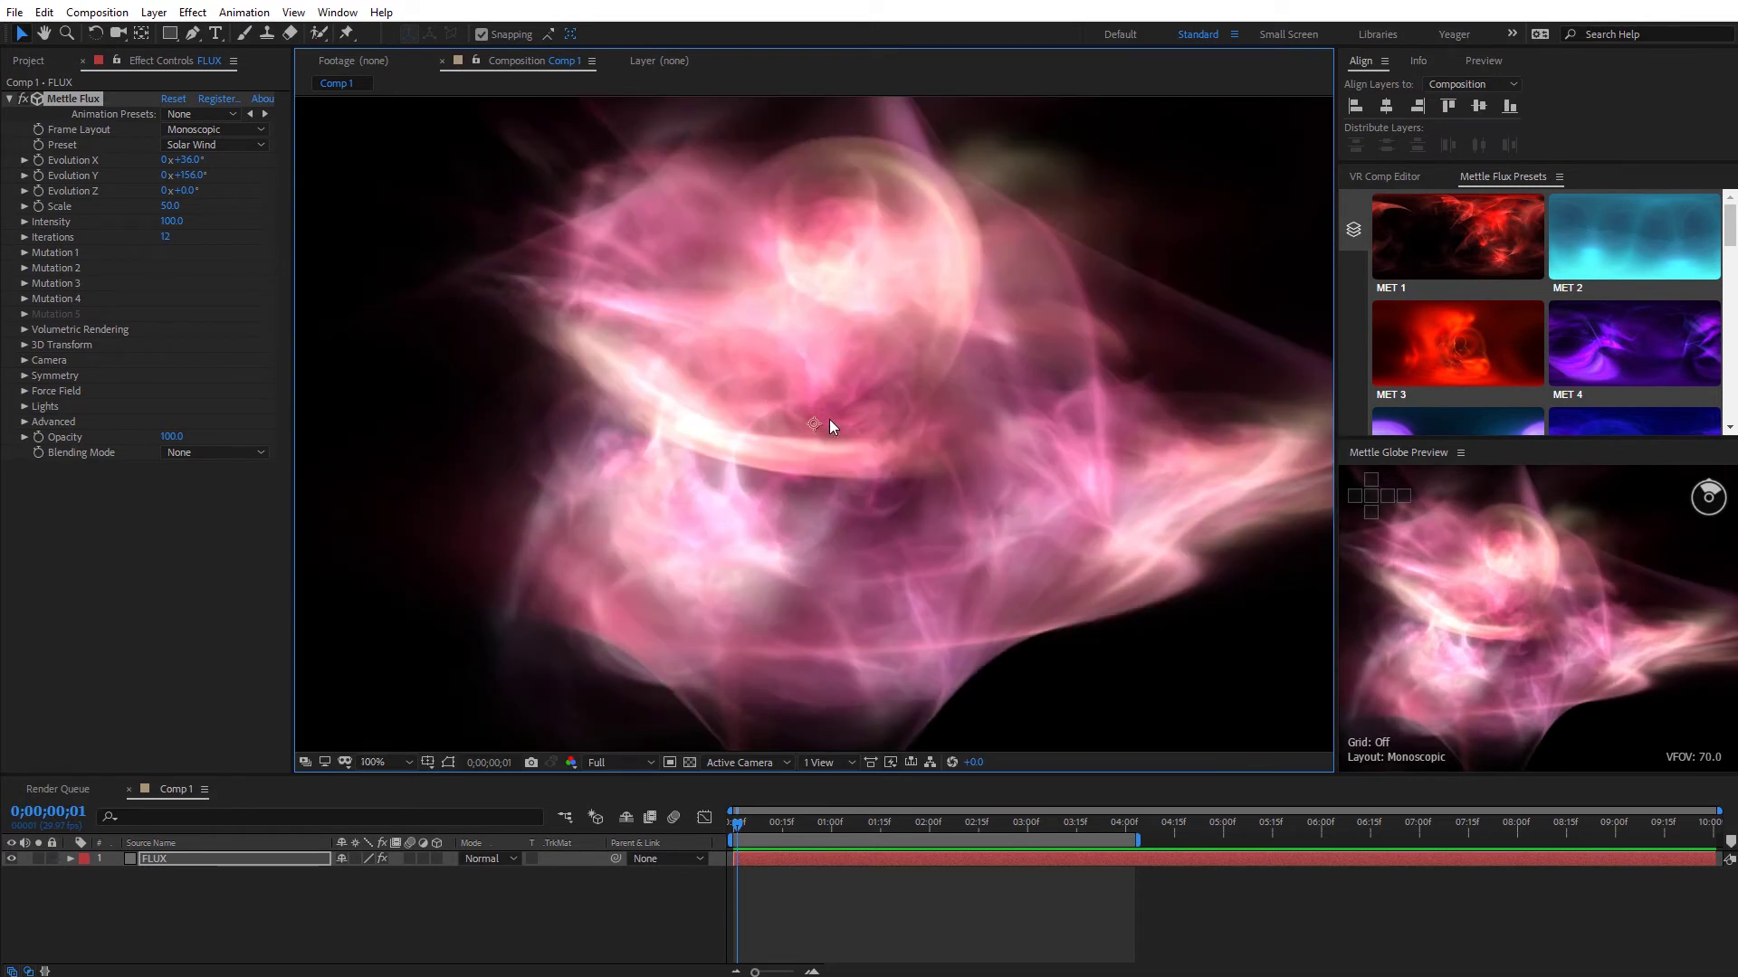
key(comma)
key(ctrl+shift+j)
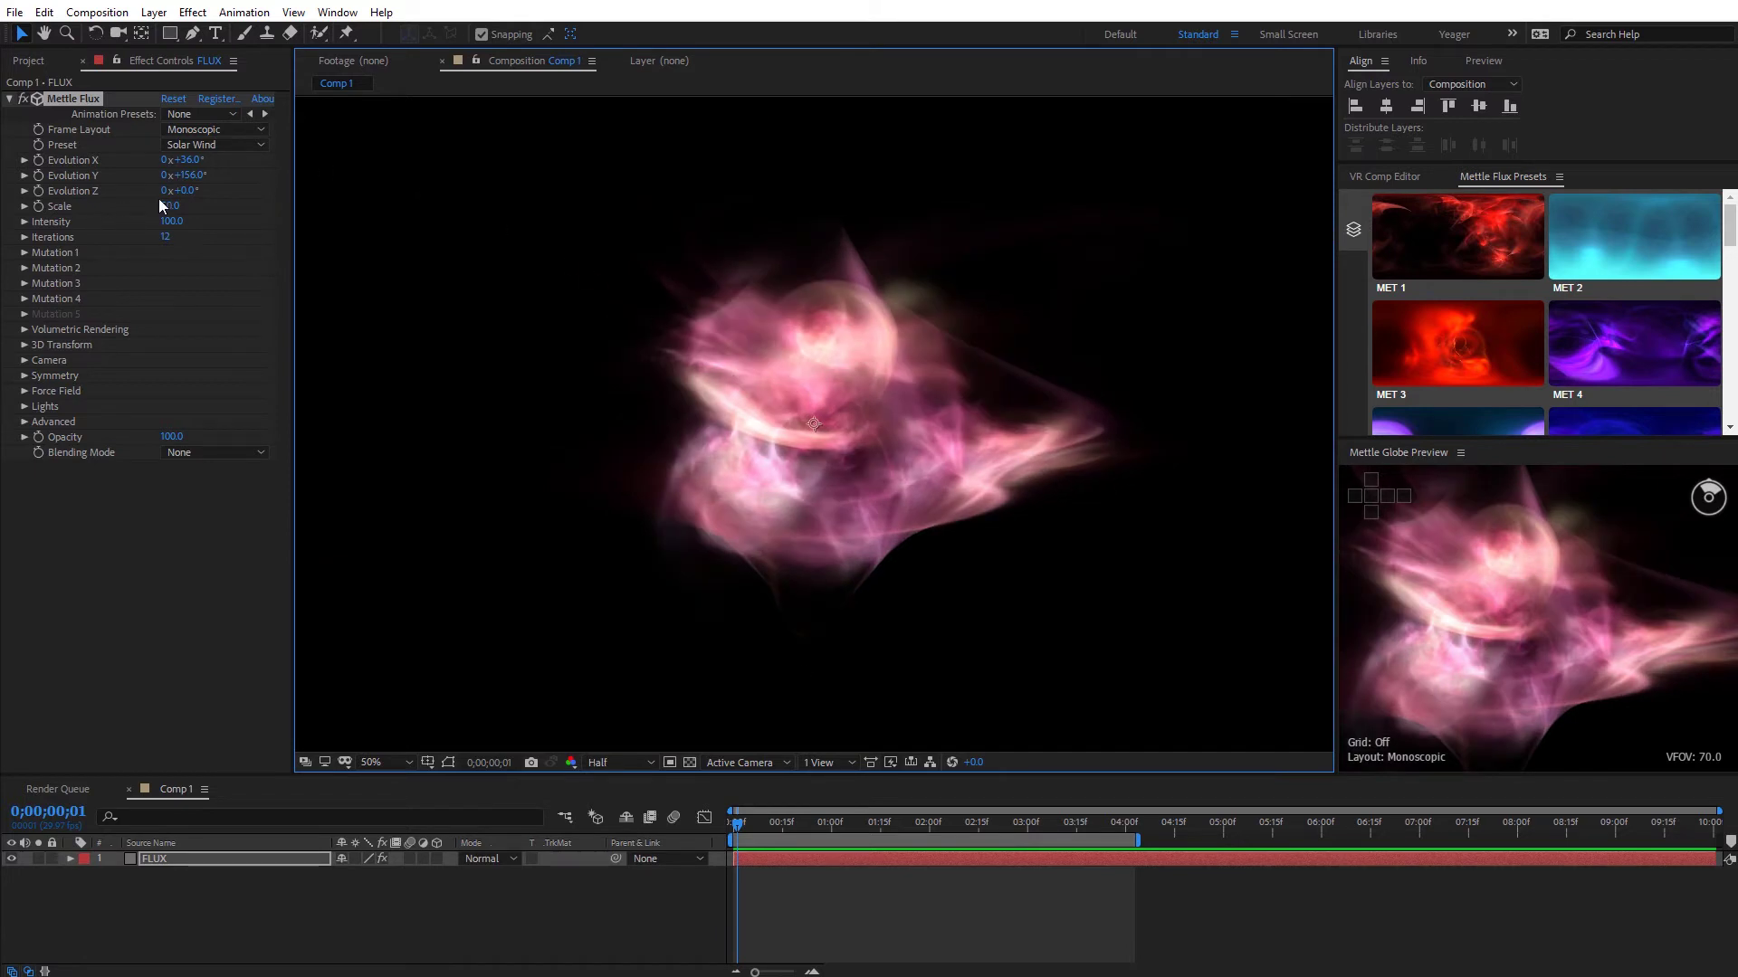
key(comma)
drag(170, 205, 233, 207)
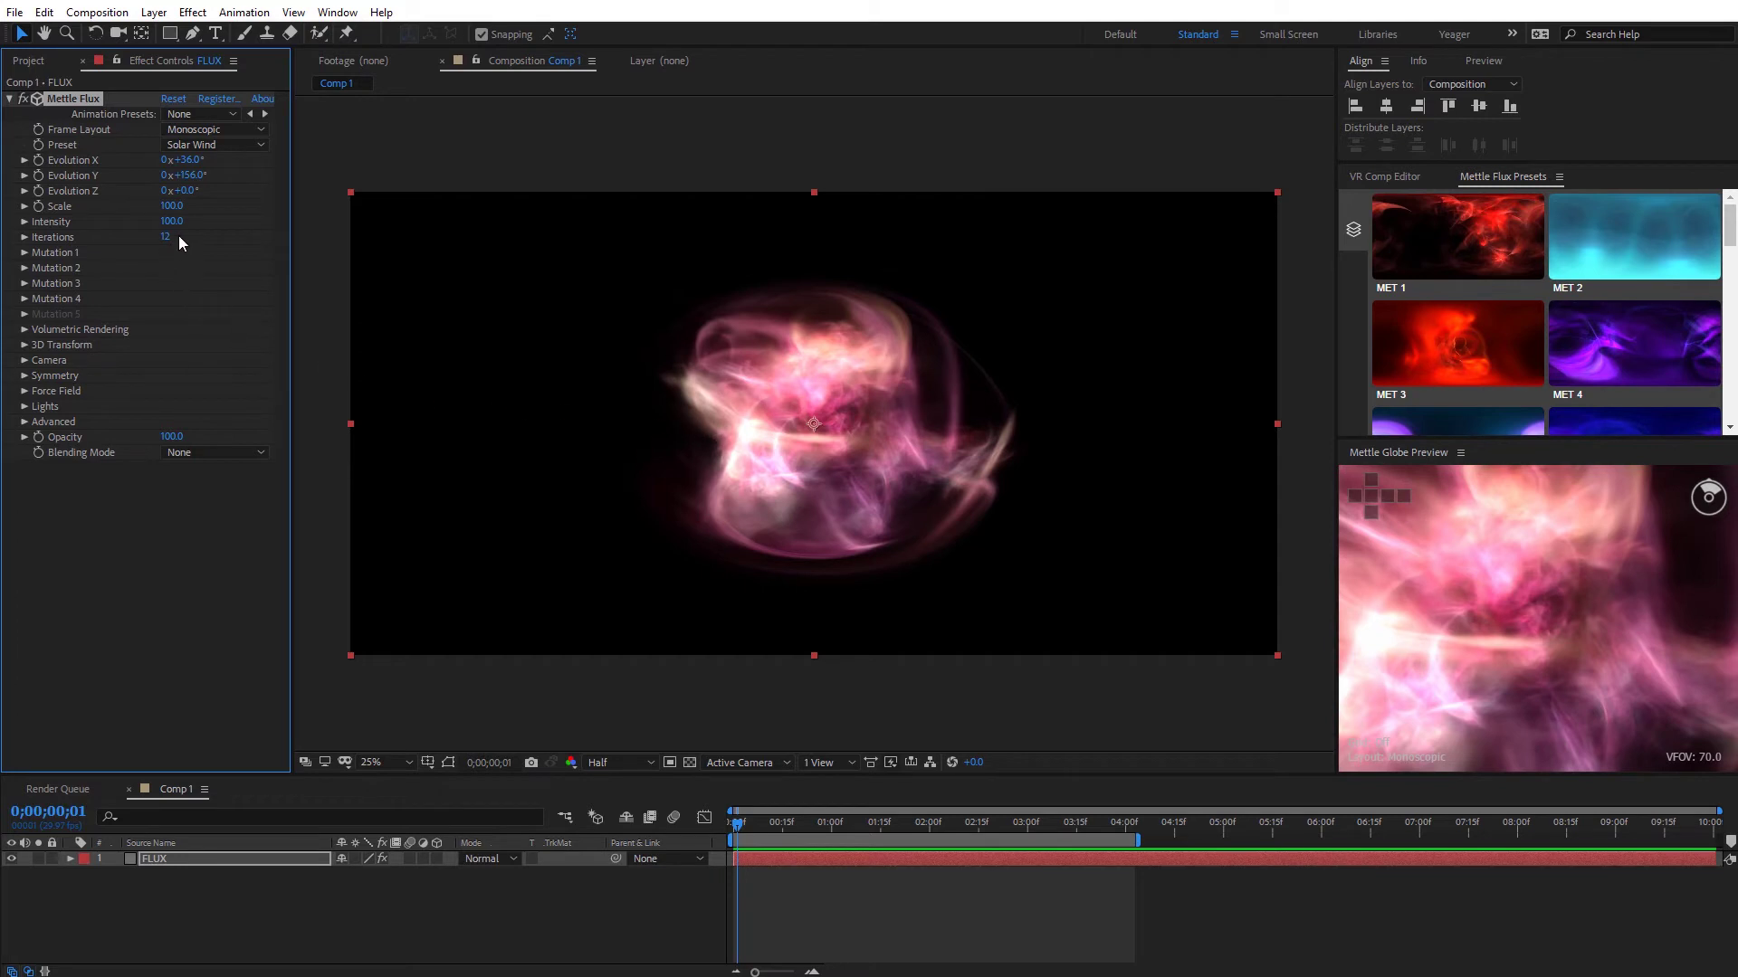
mouse_move(174, 215)
mouse_down()
mouse_move(37, 207)
mouse_move(156, 225)
mouse_up()
drag(171, 221, 128, 230)
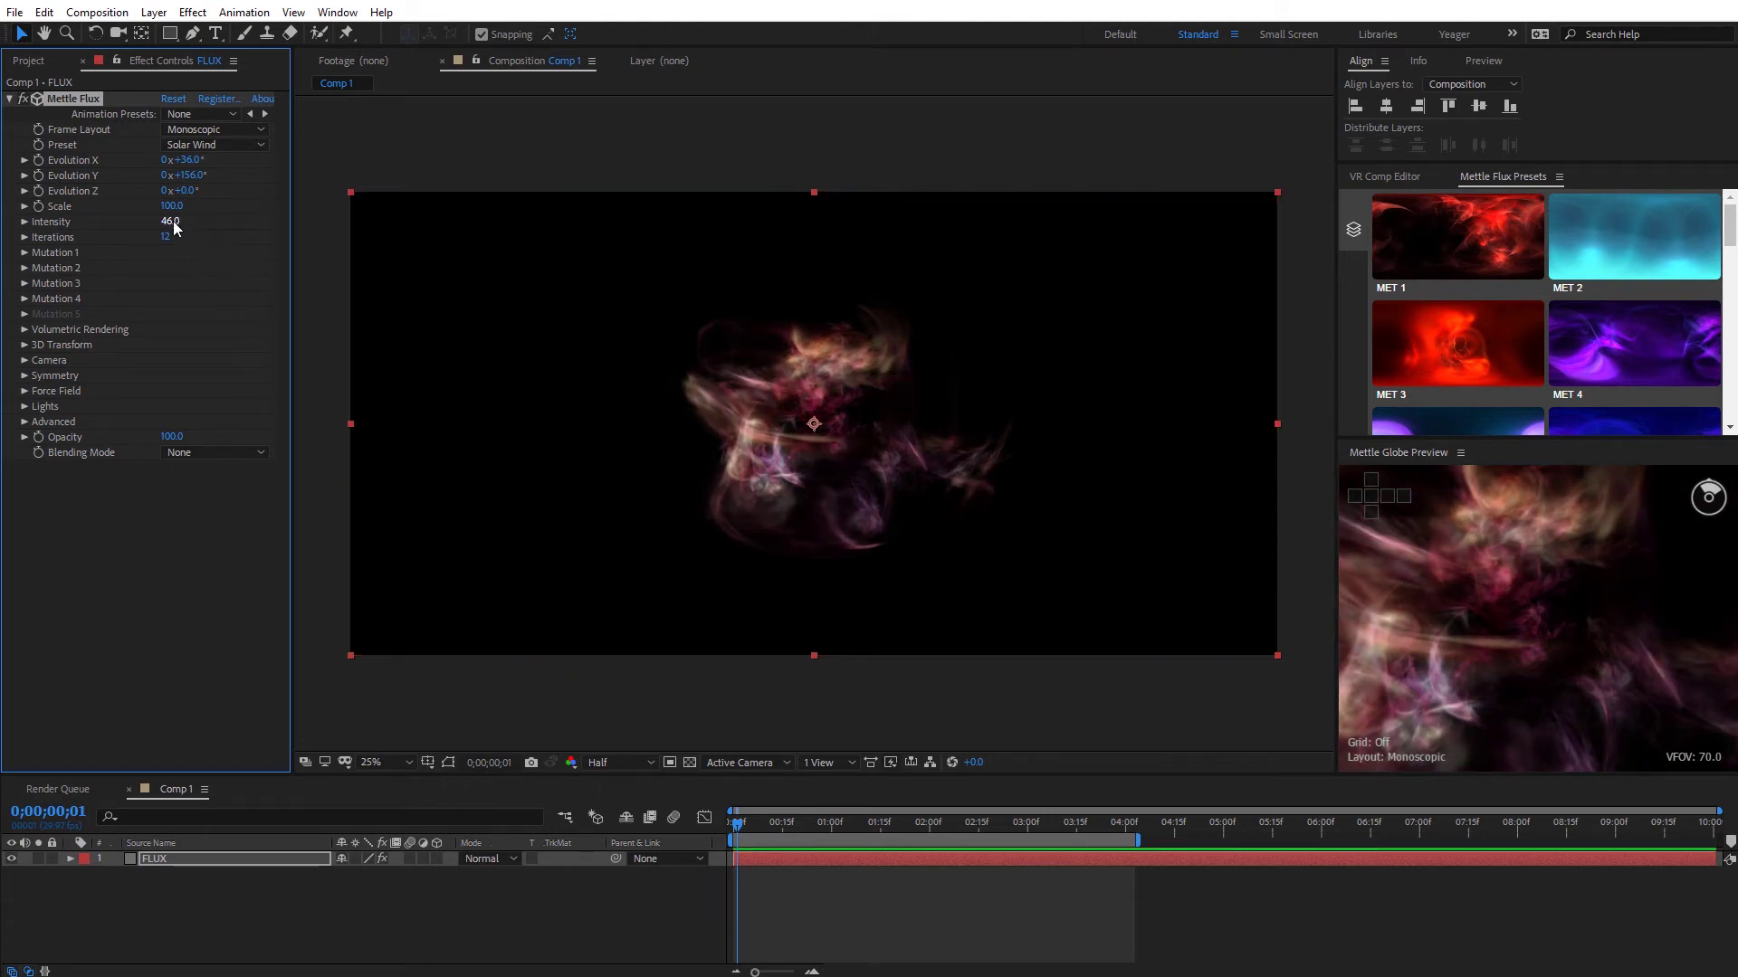
drag(167, 221, 124, 229)
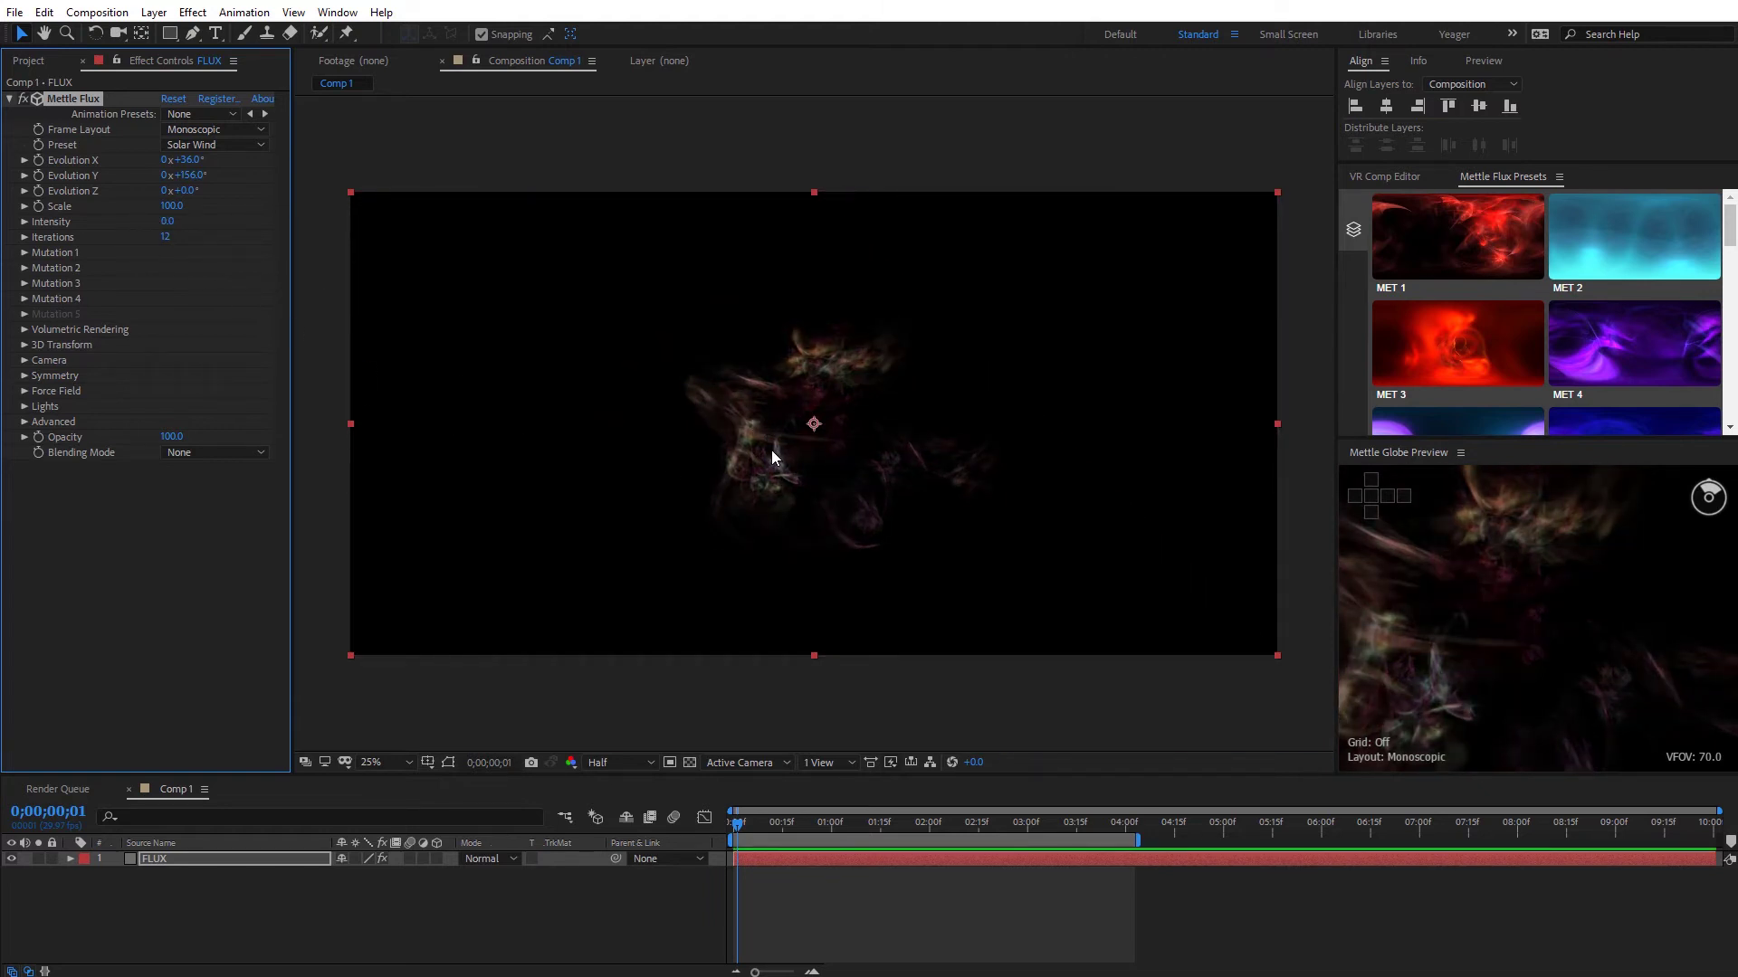
click(25, 254)
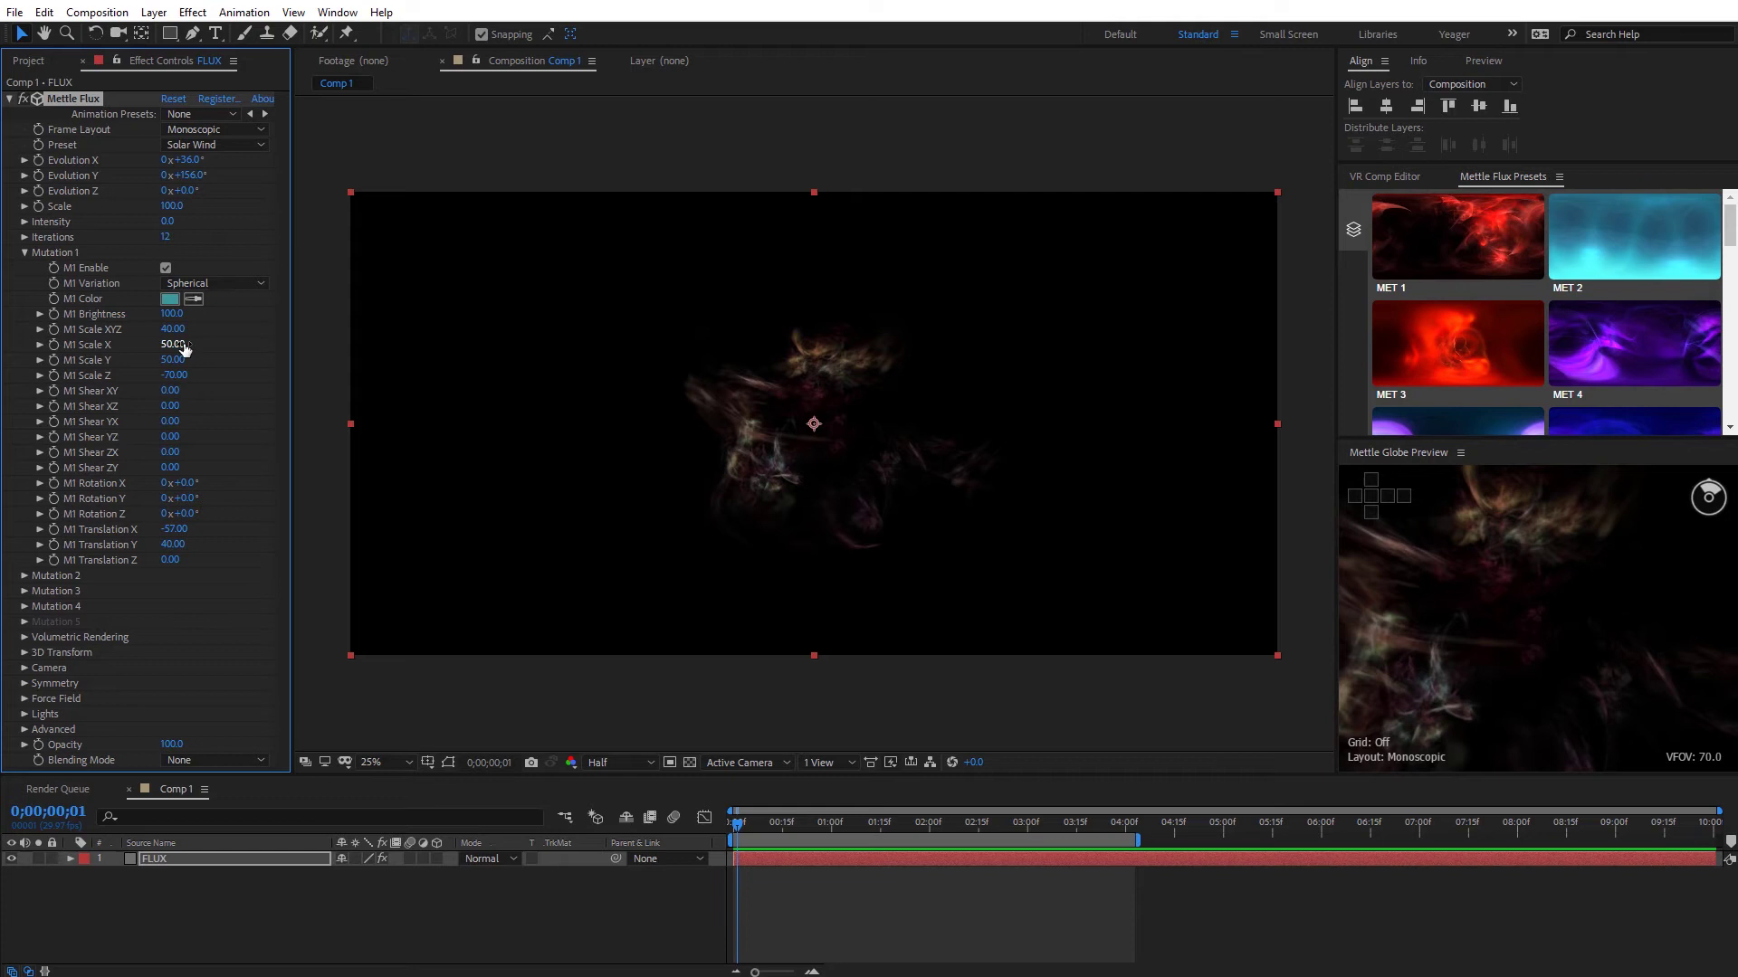
click(24, 251)
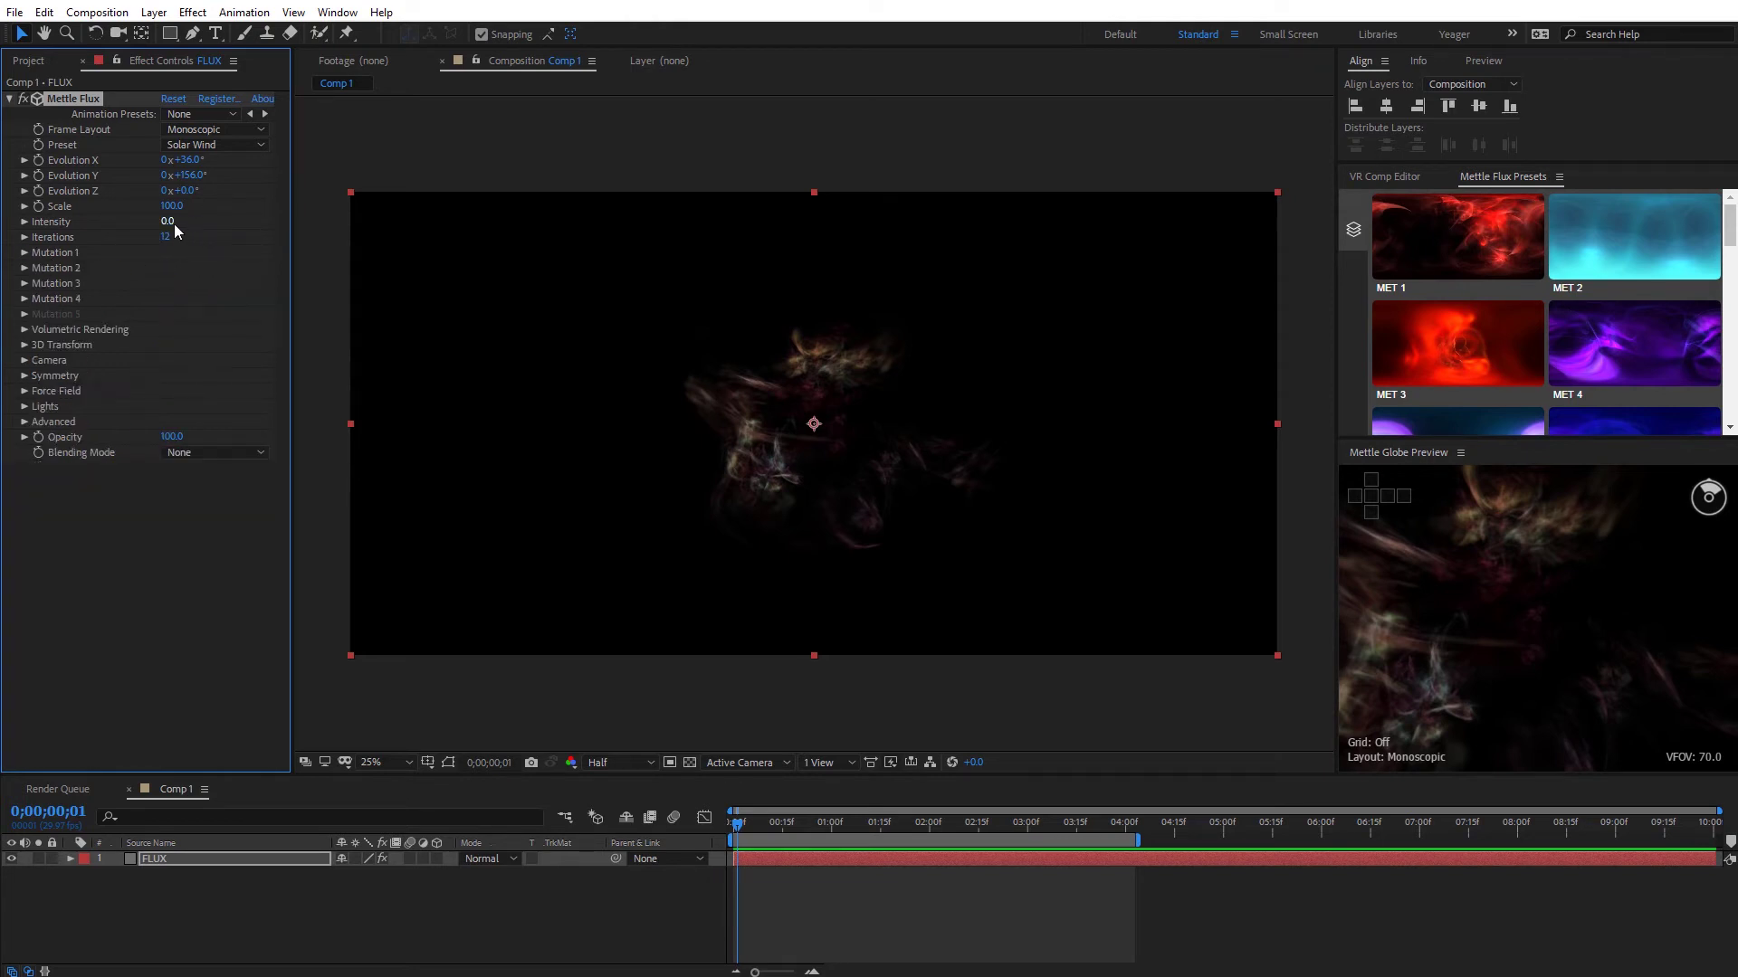
drag(168, 221, 188, 234)
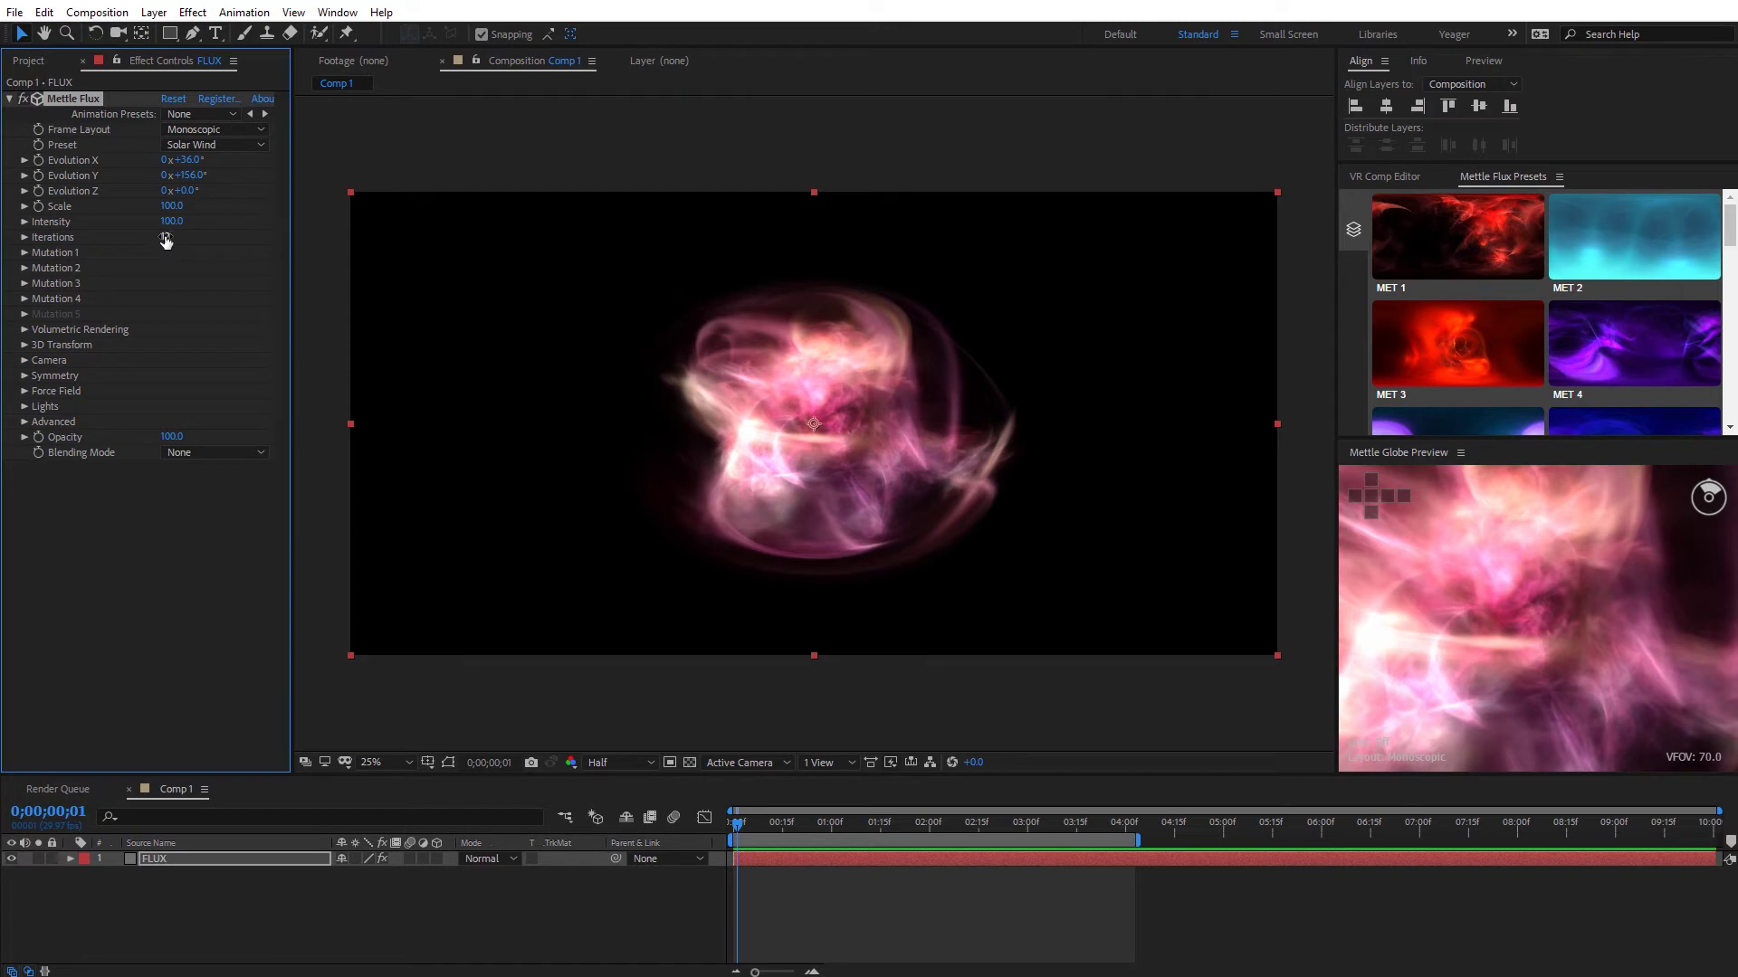
Zoom the viewer to 50% and render it at Full resolution.
key(period)
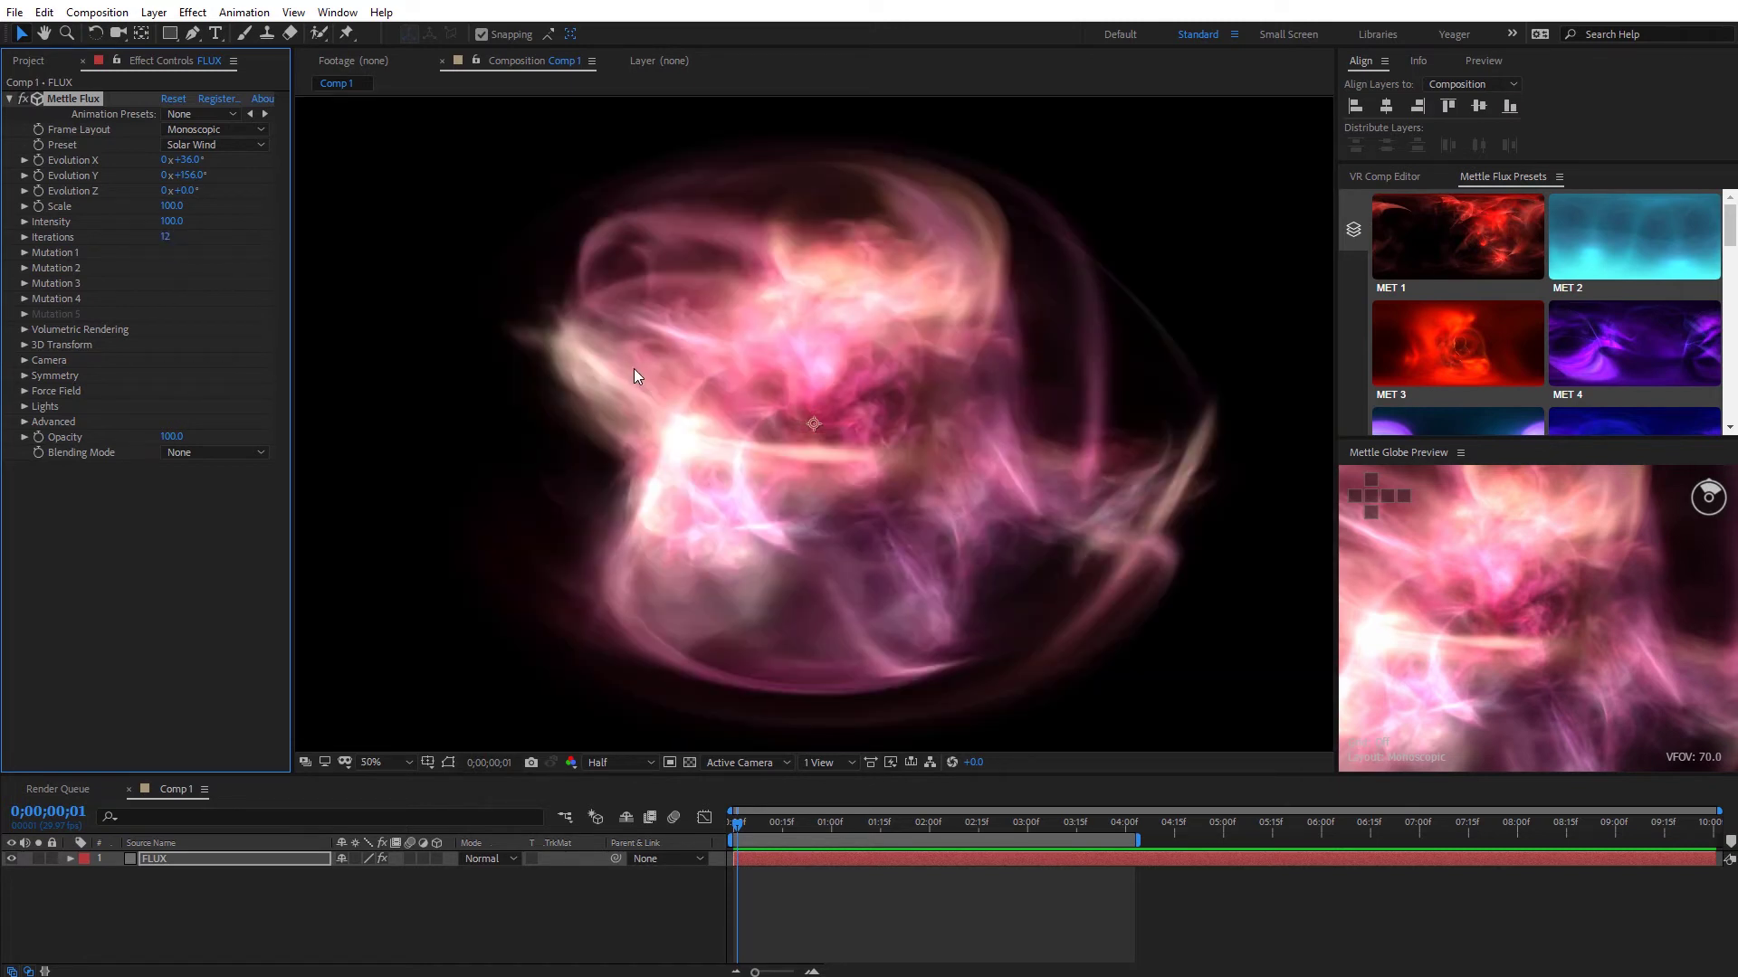
click(607, 762)
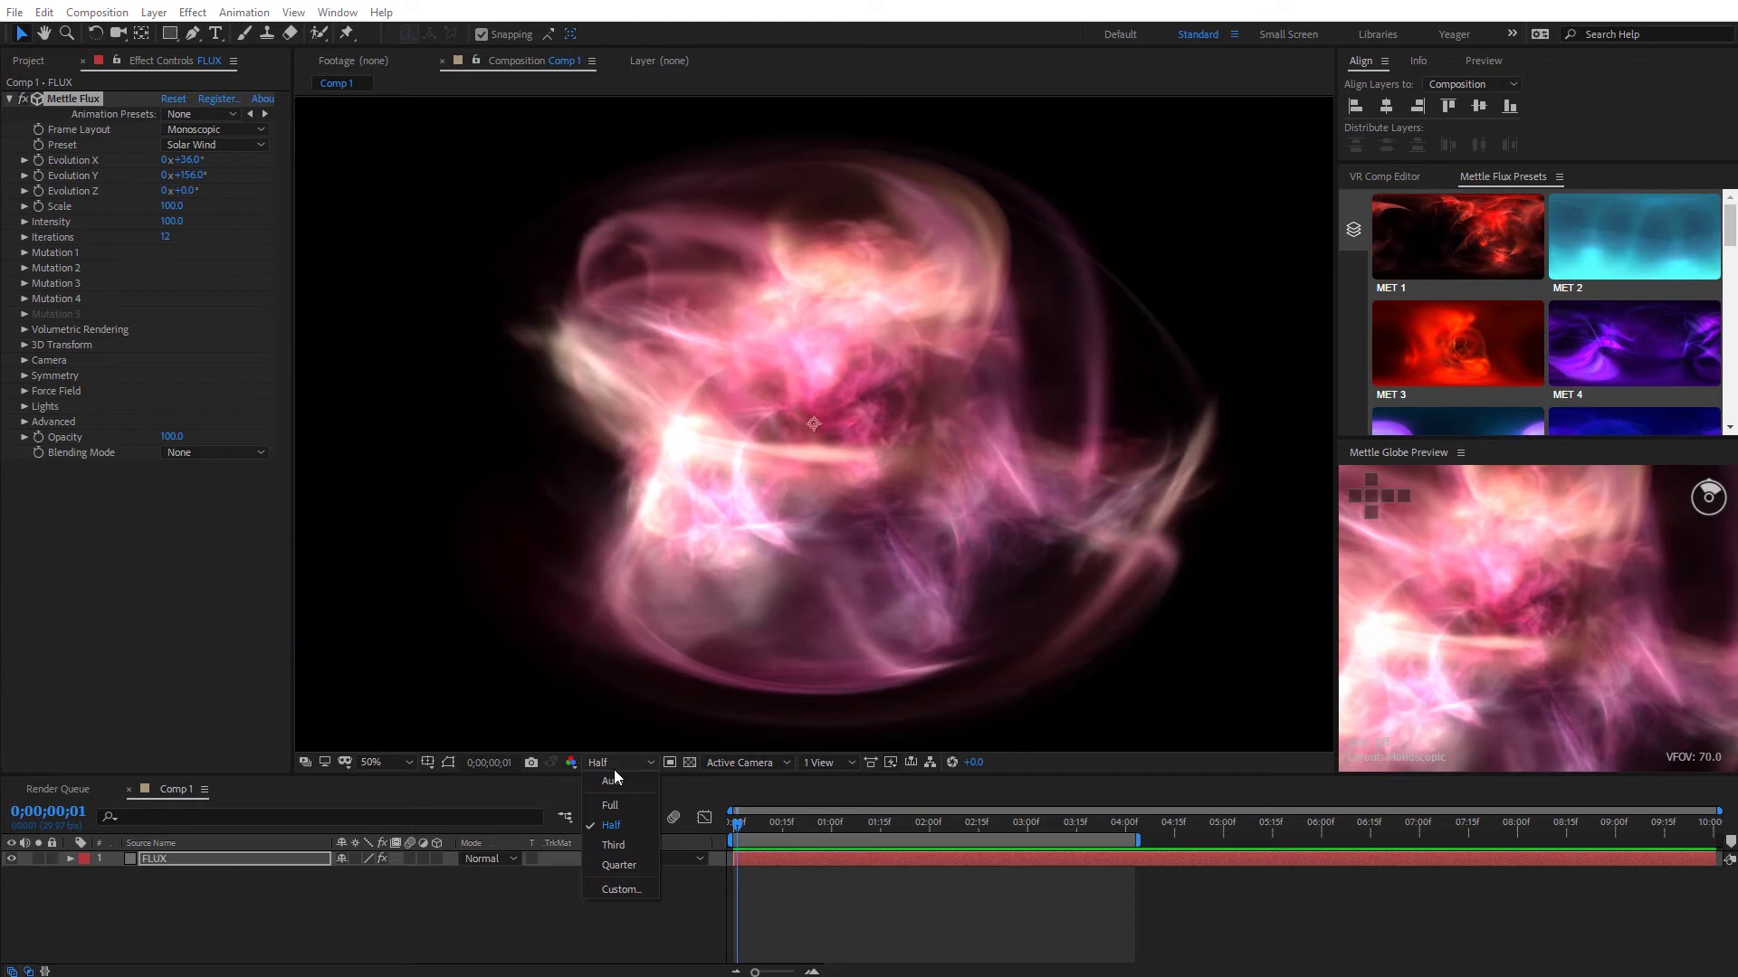
click(611, 786)
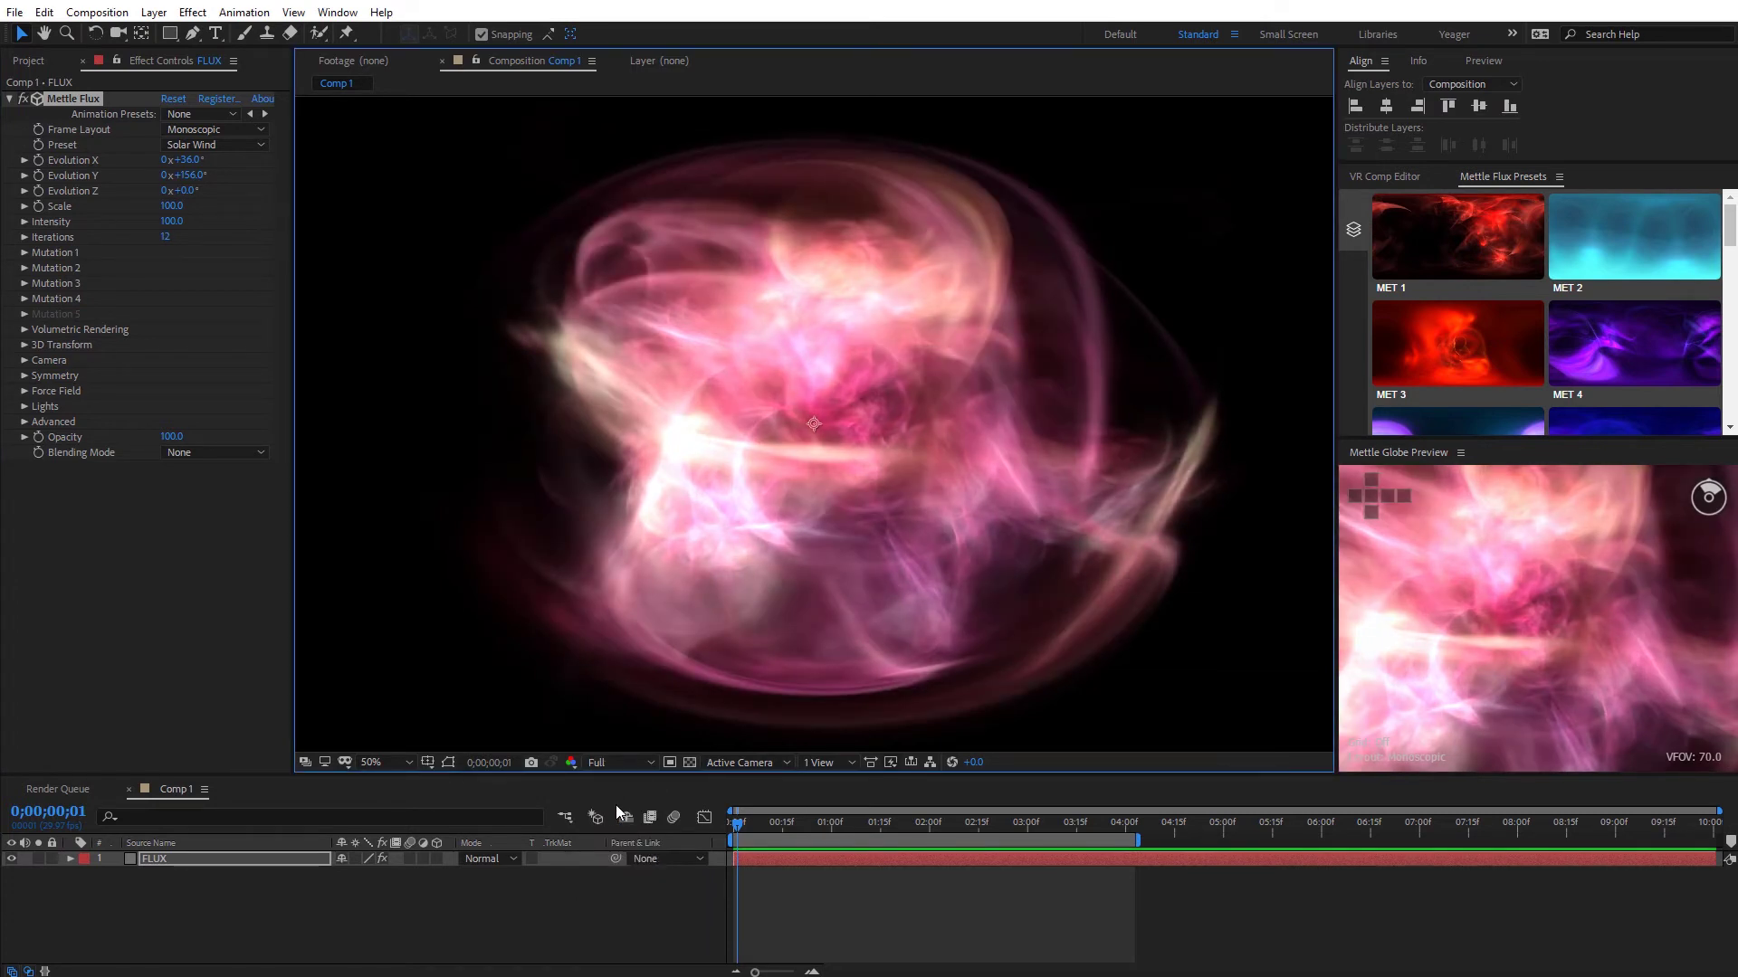
Try Iterations values of 12 and 20, settling on 12 Iterations.
click(168, 237)
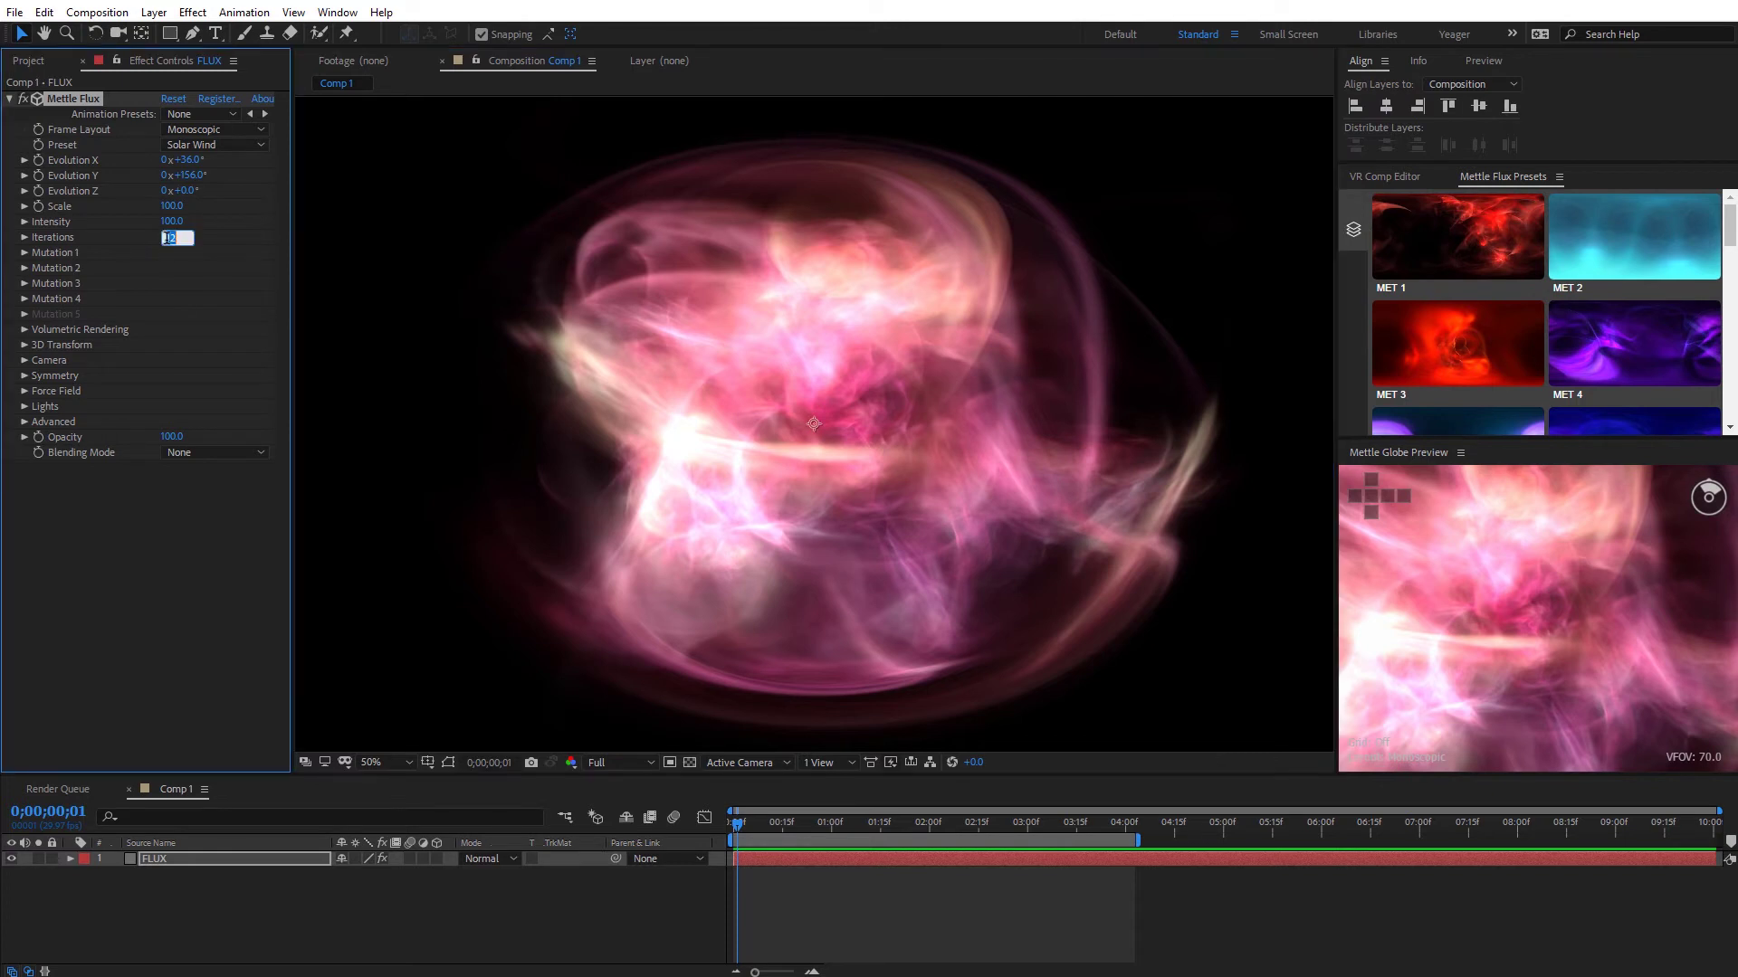
text(1)
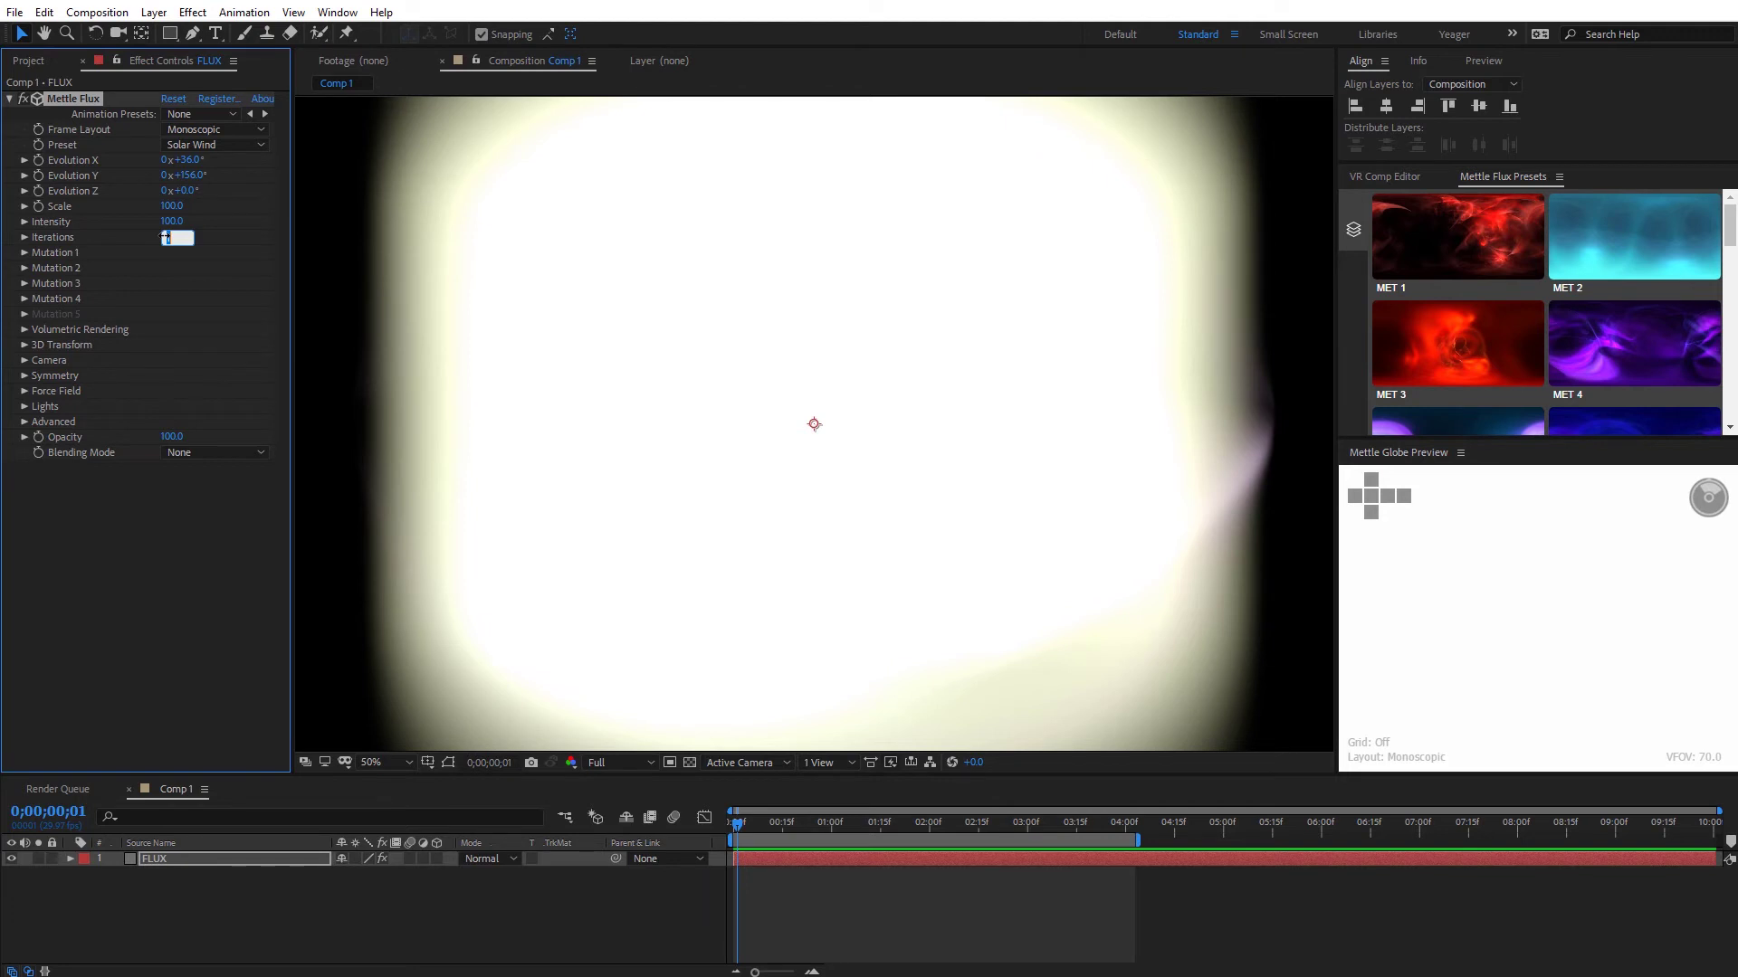
text(2)
key(Return)
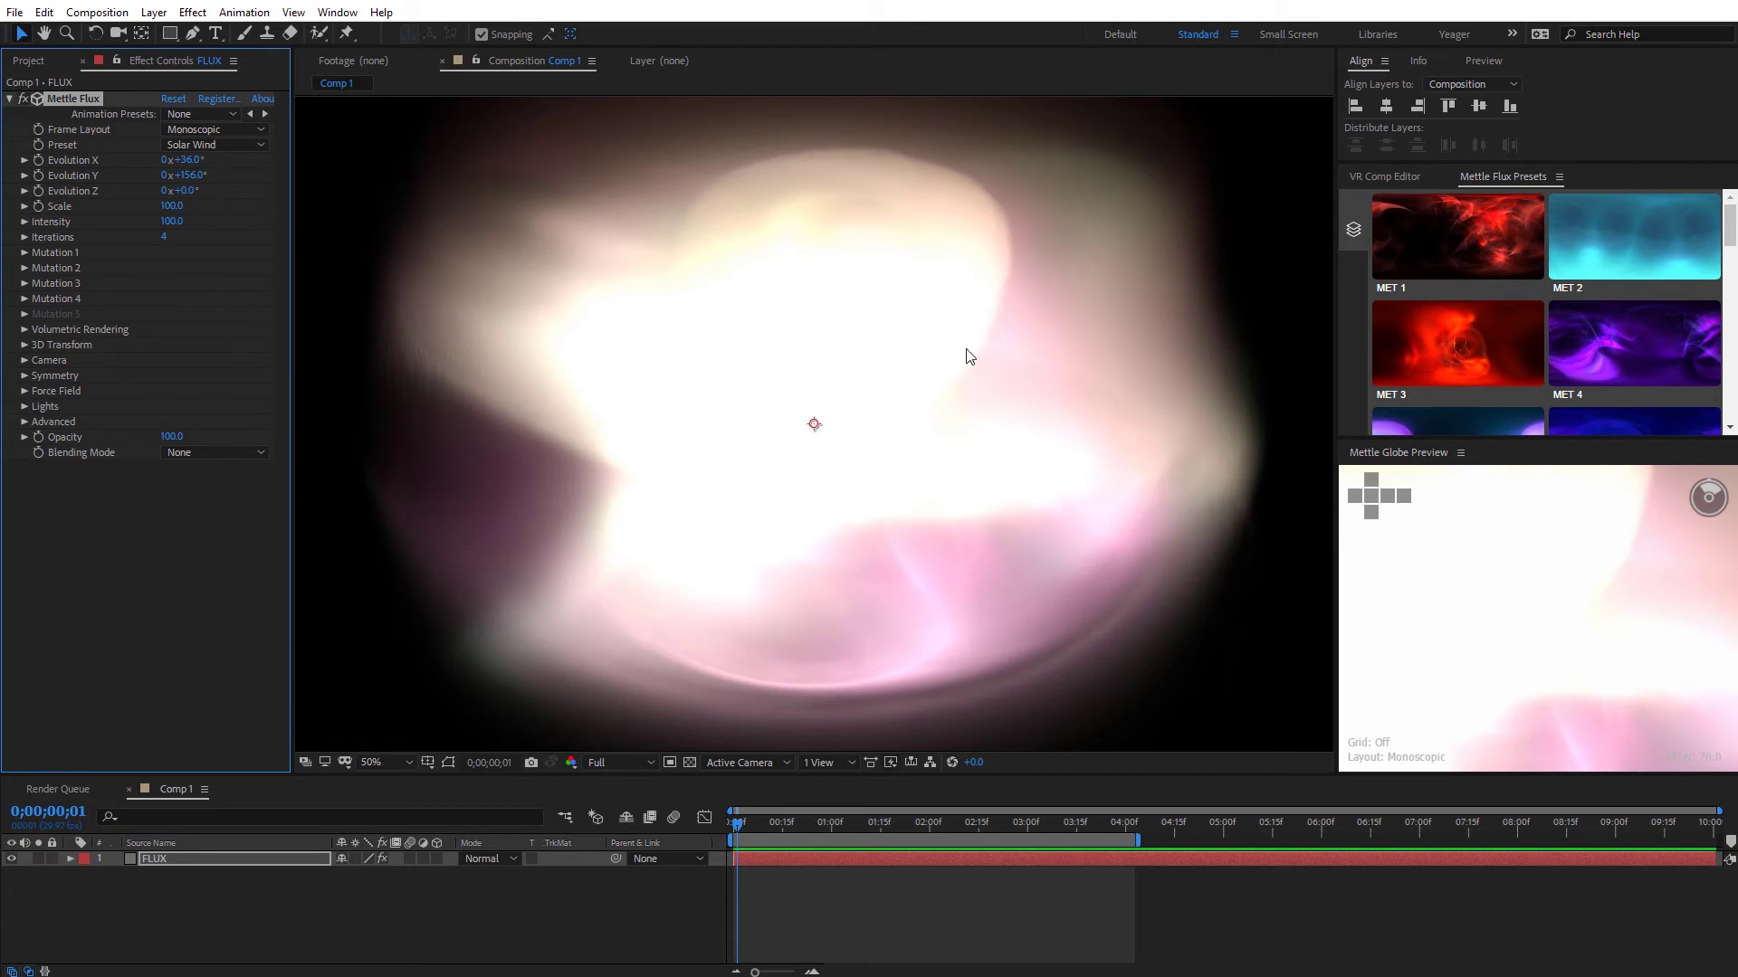
click(167, 239)
text(12)
key(Return)
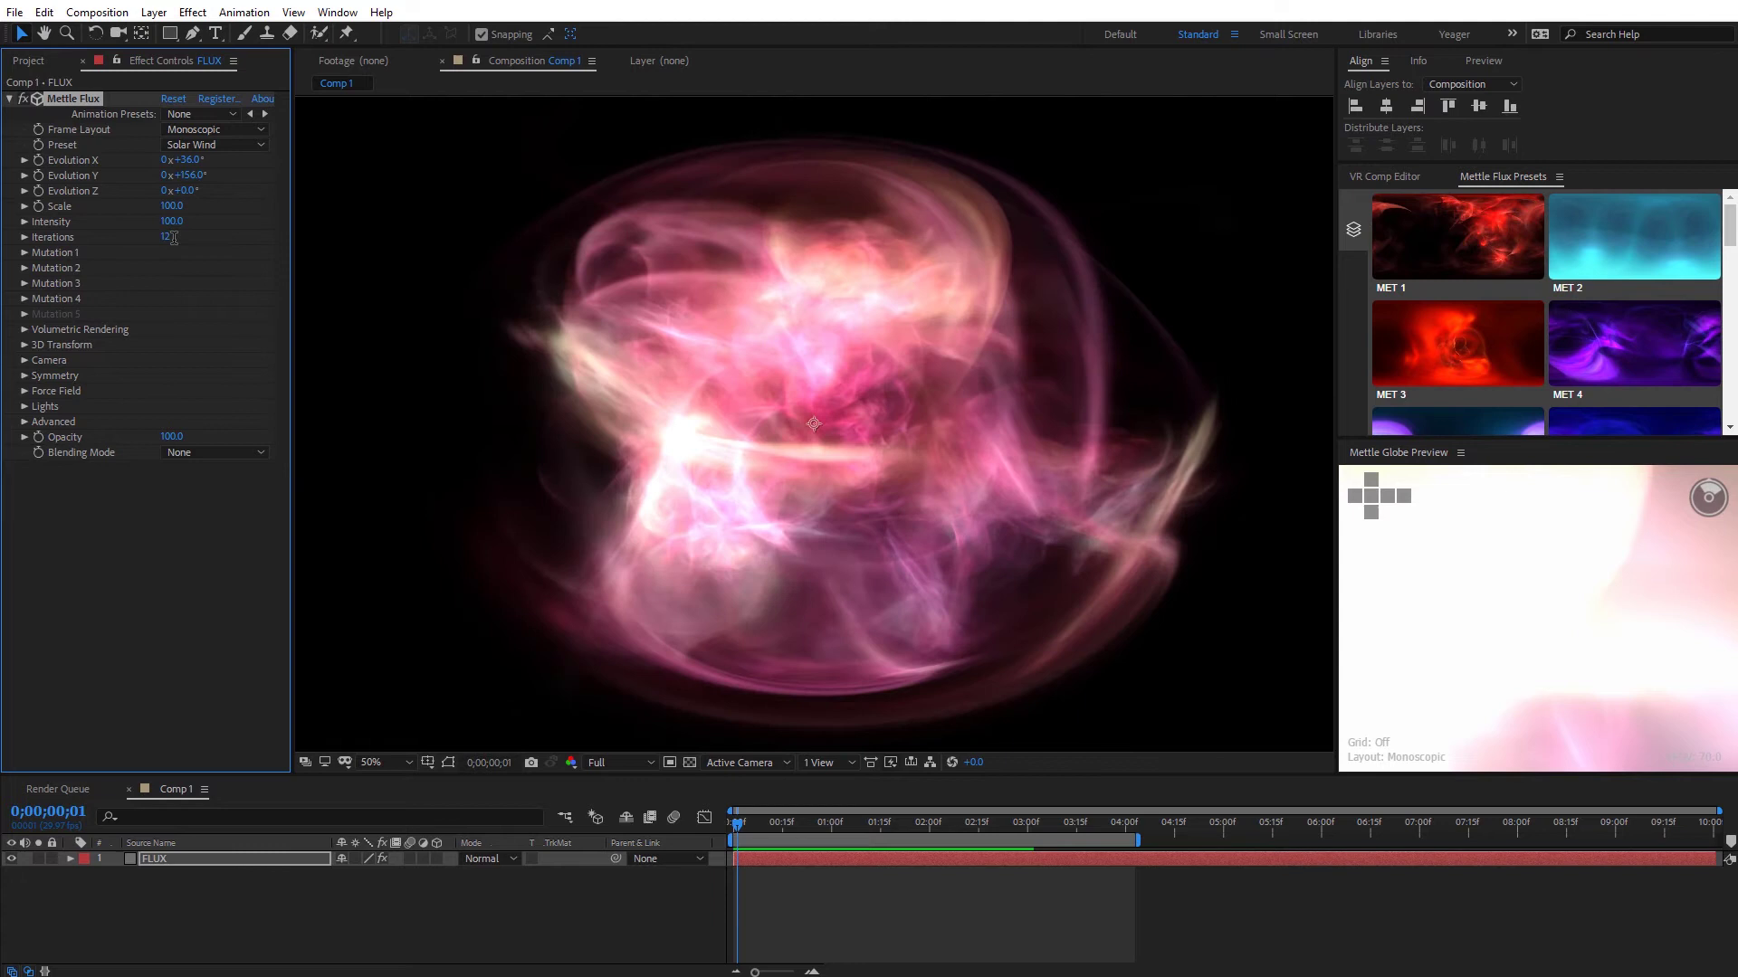
click(170, 241)
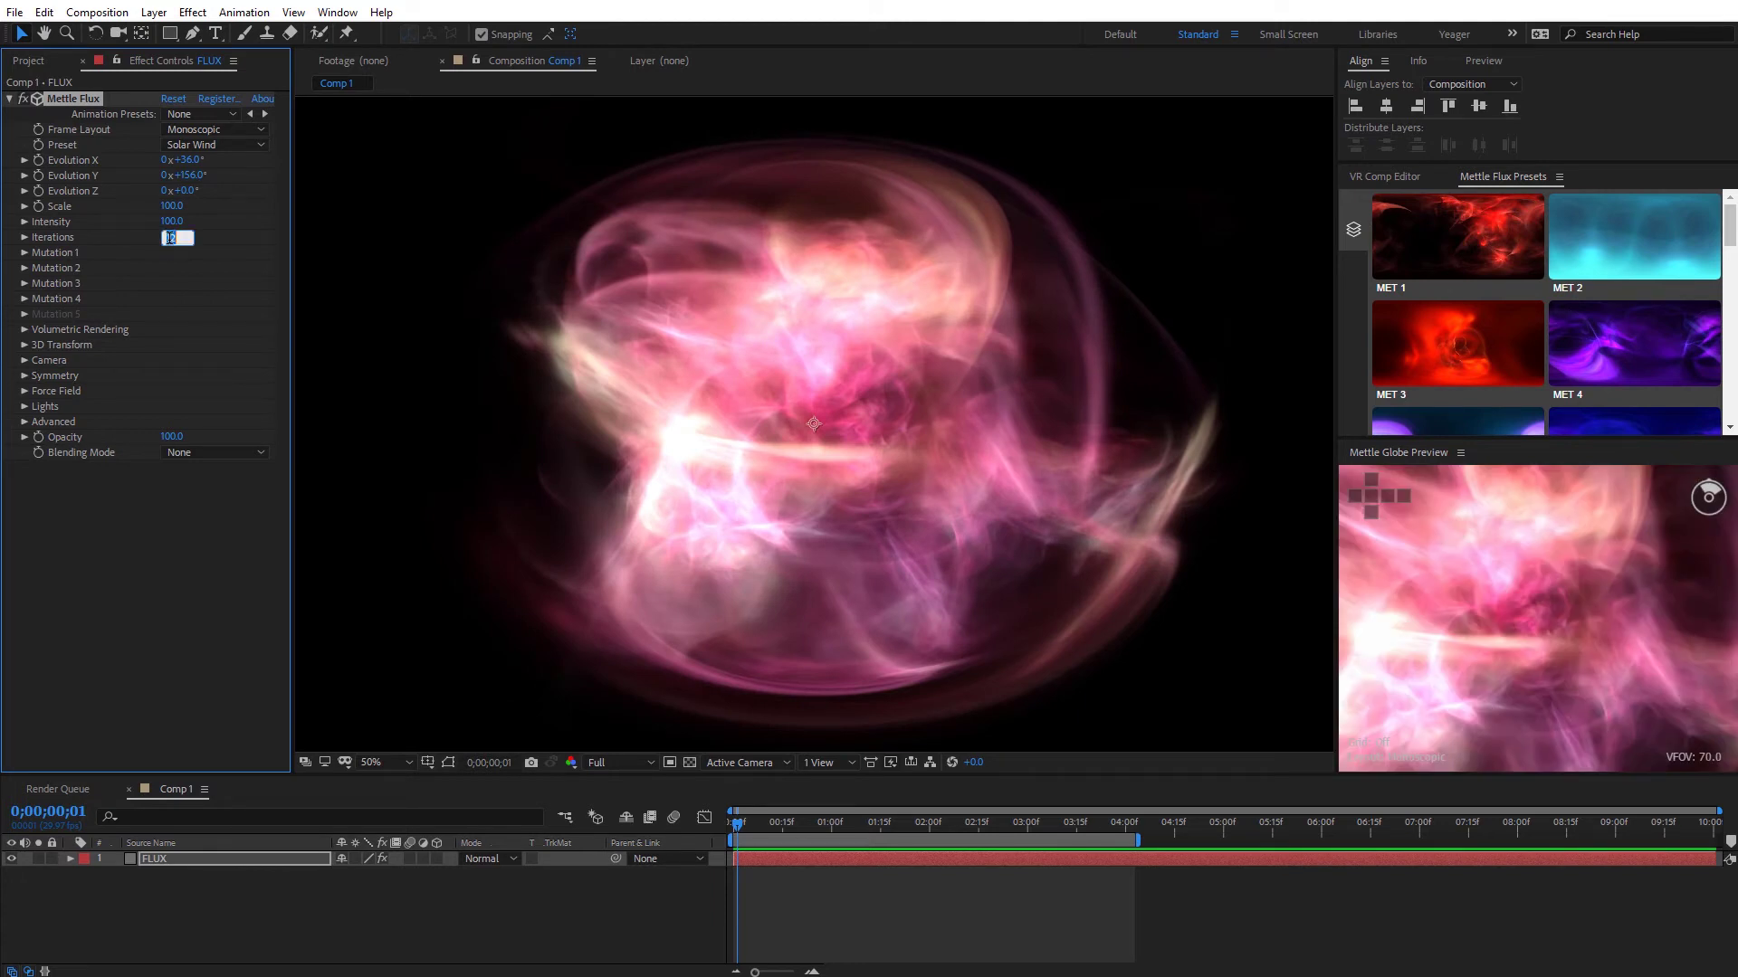
text(20)
key(Return)
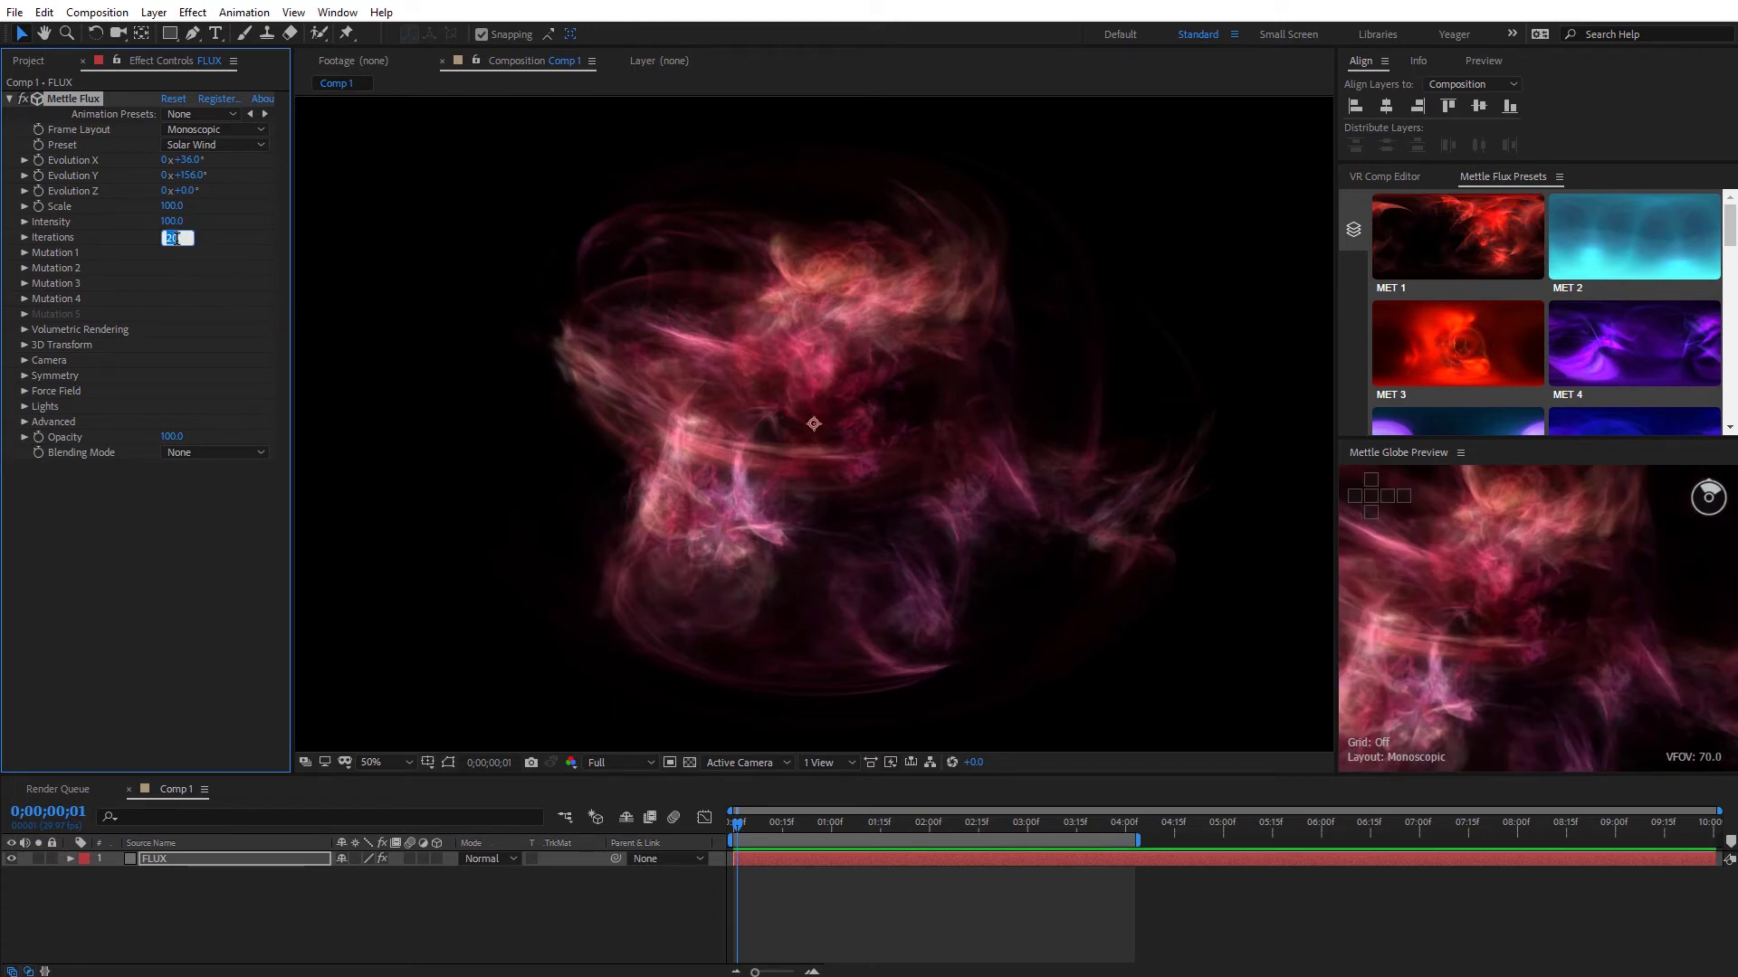
text(12)
key(Return)
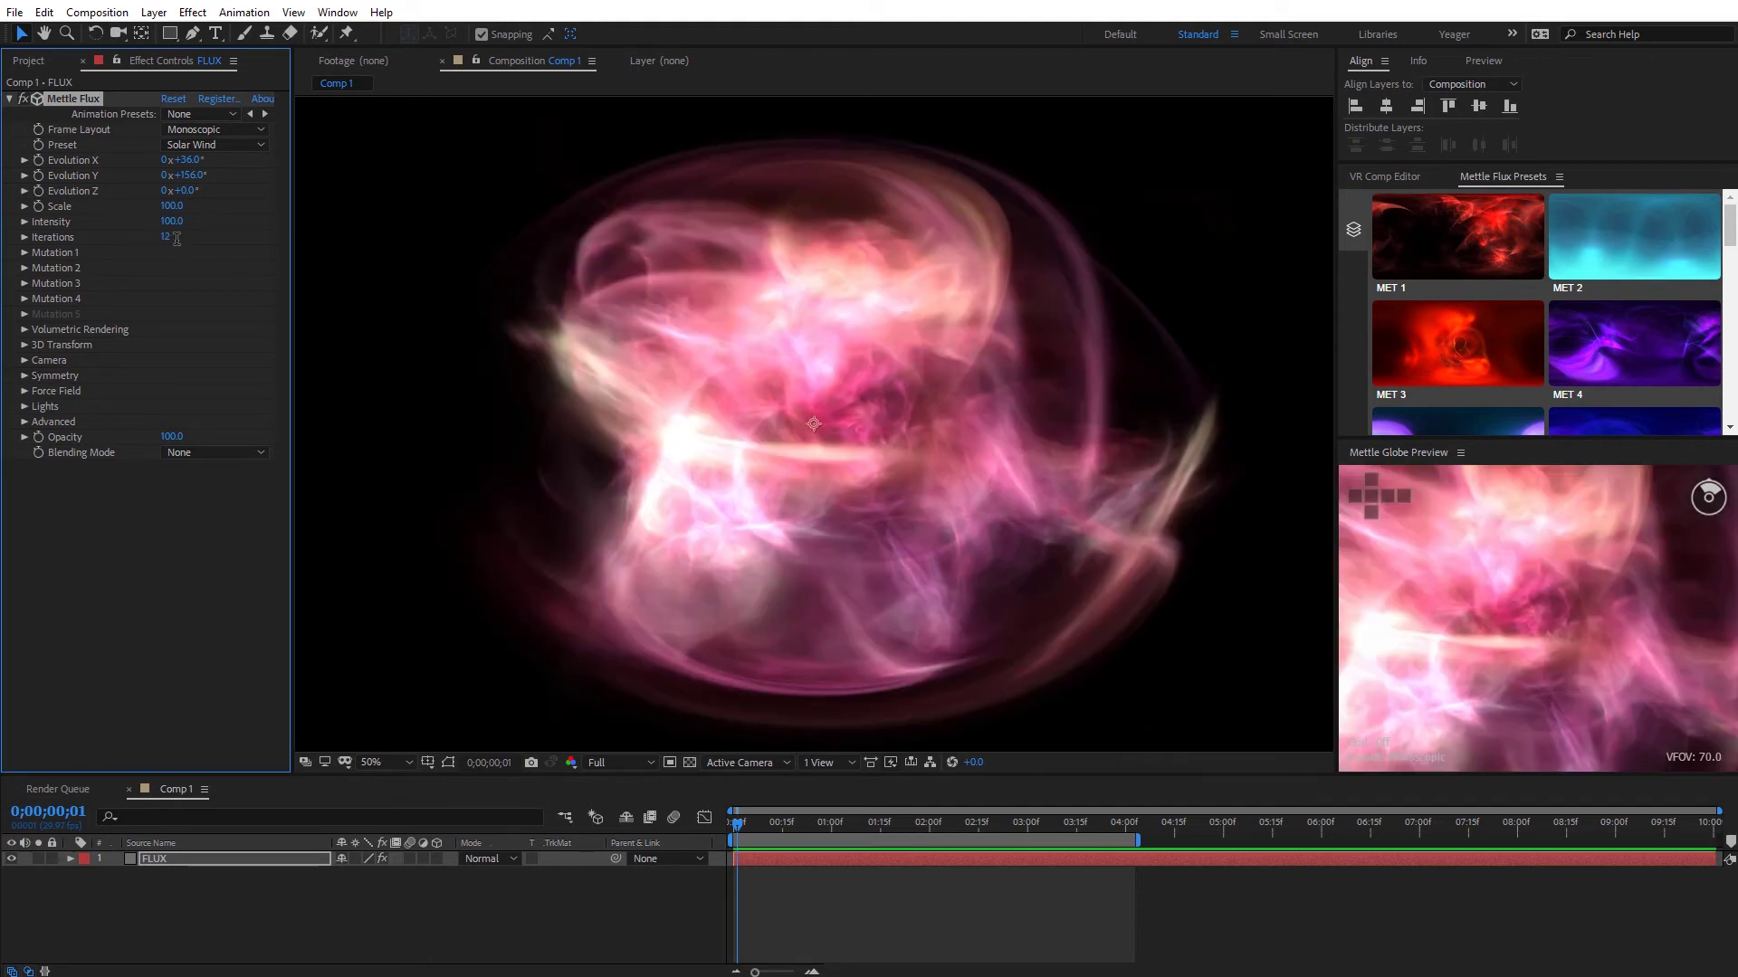
Toggle Mutation 1 off and on, then try Swirl and Polar variations before settling on Hyperbolic.
click(23, 253)
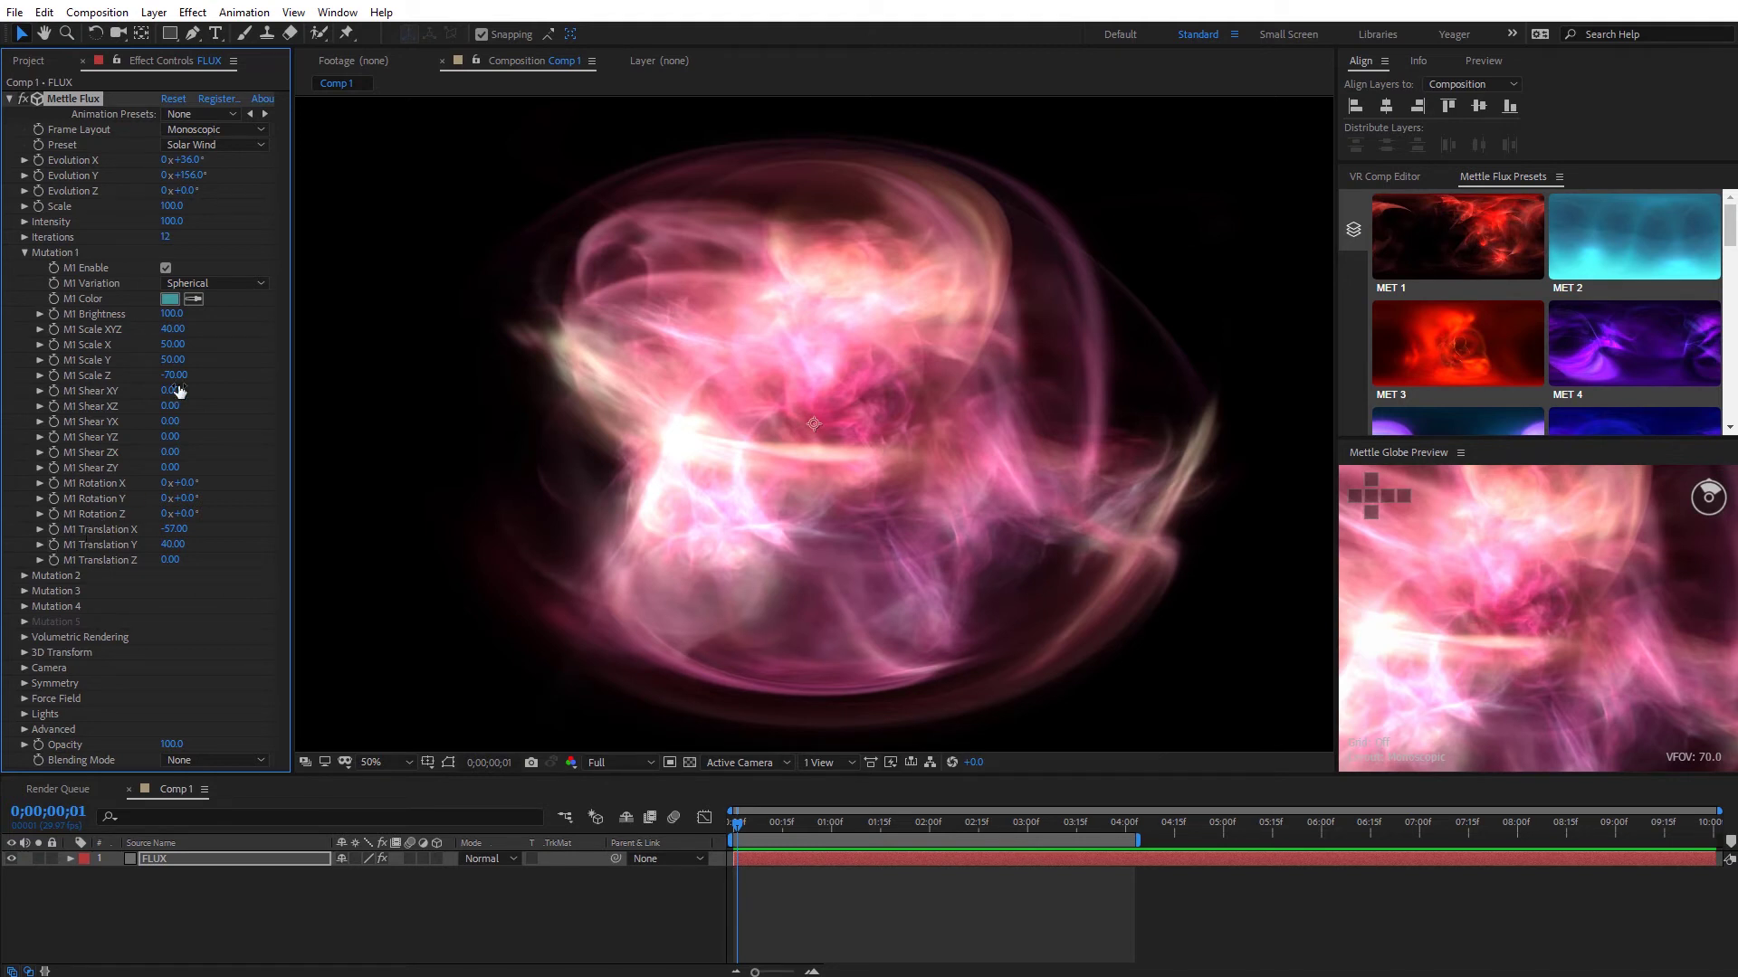
click(165, 269)
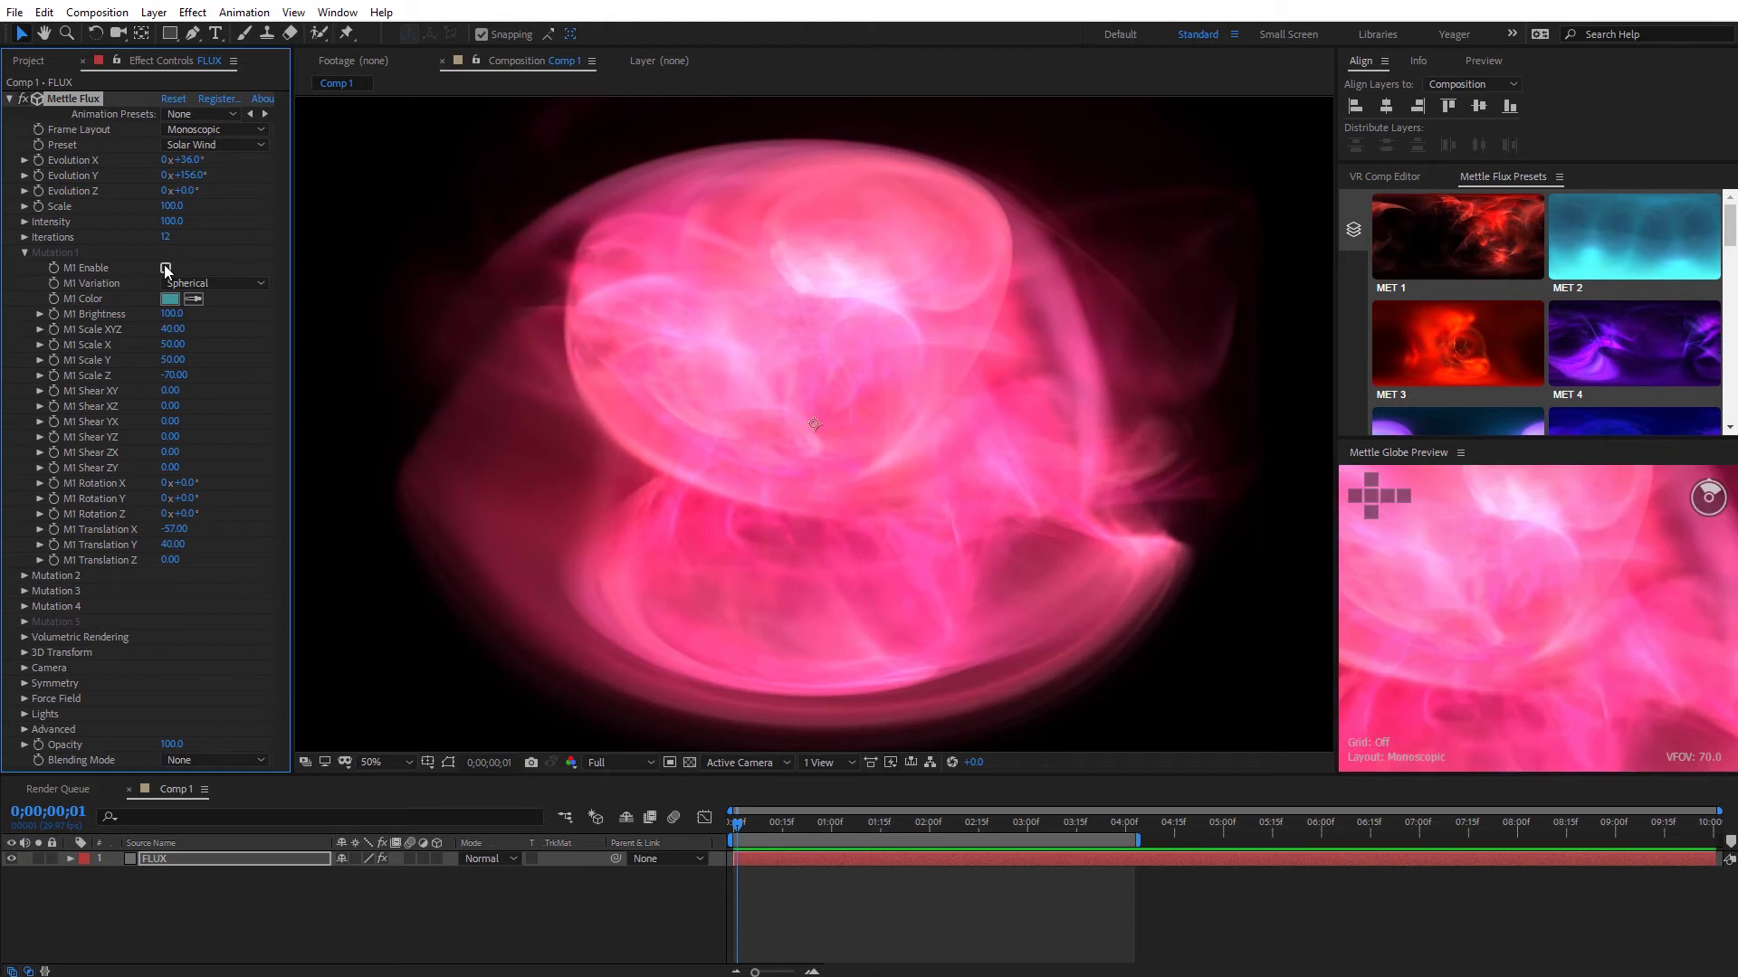
click(166, 269)
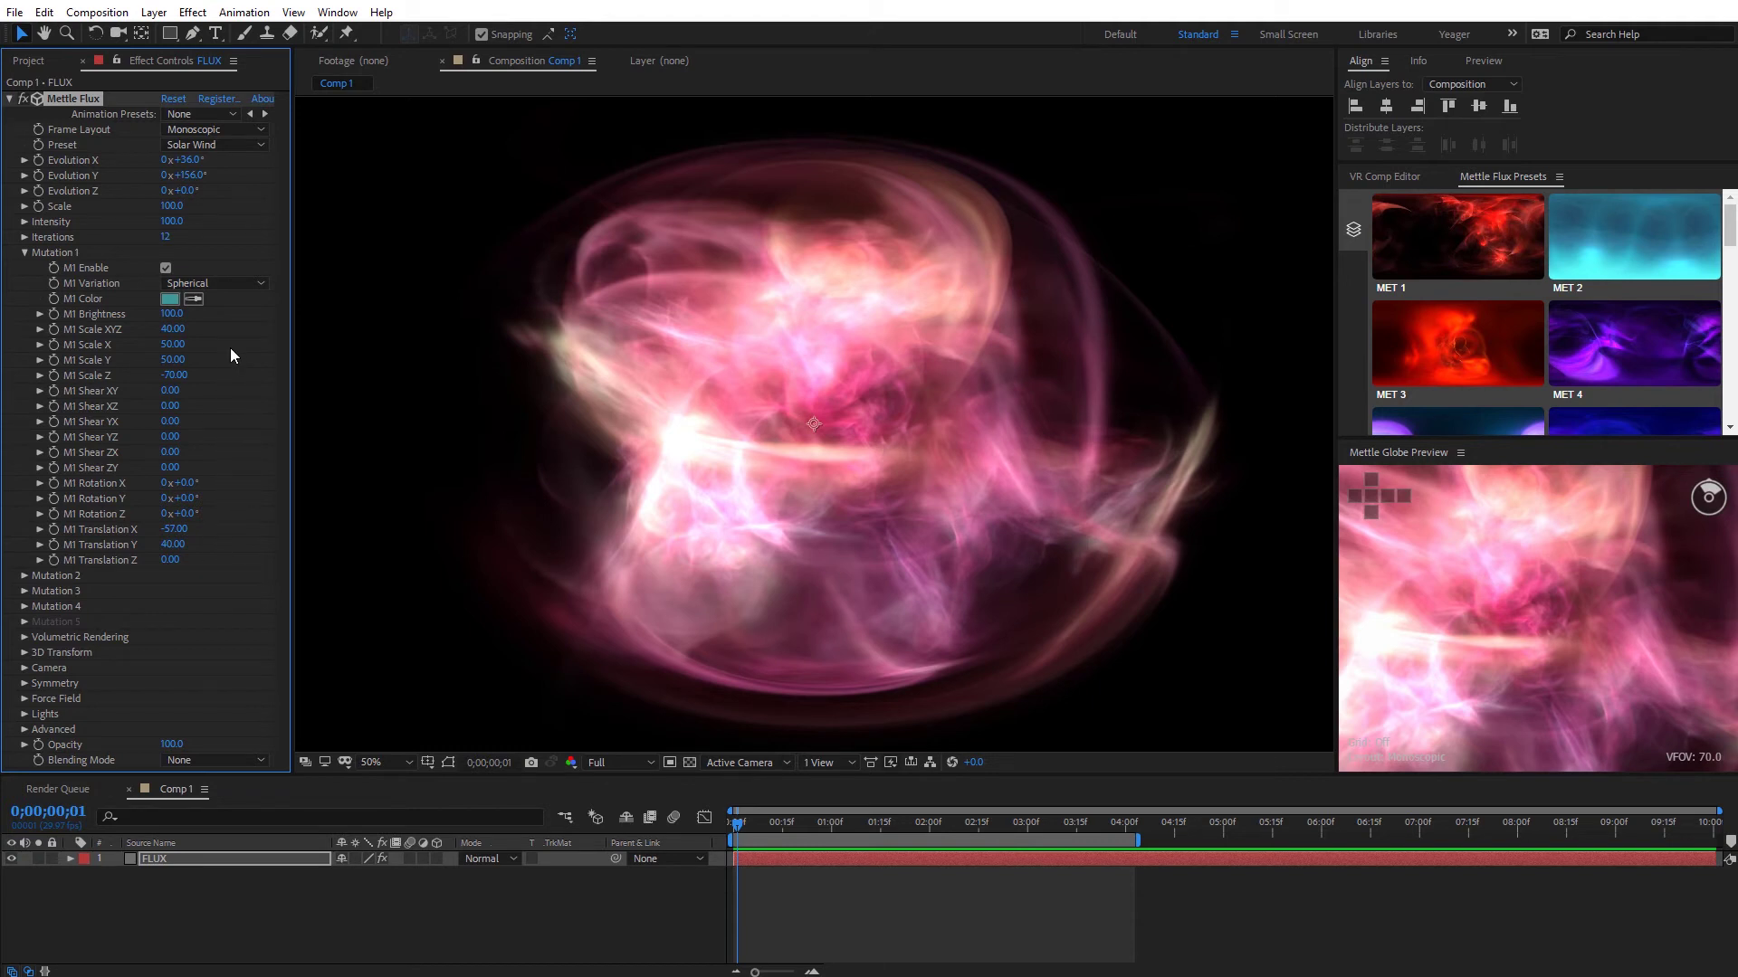
click(187, 283)
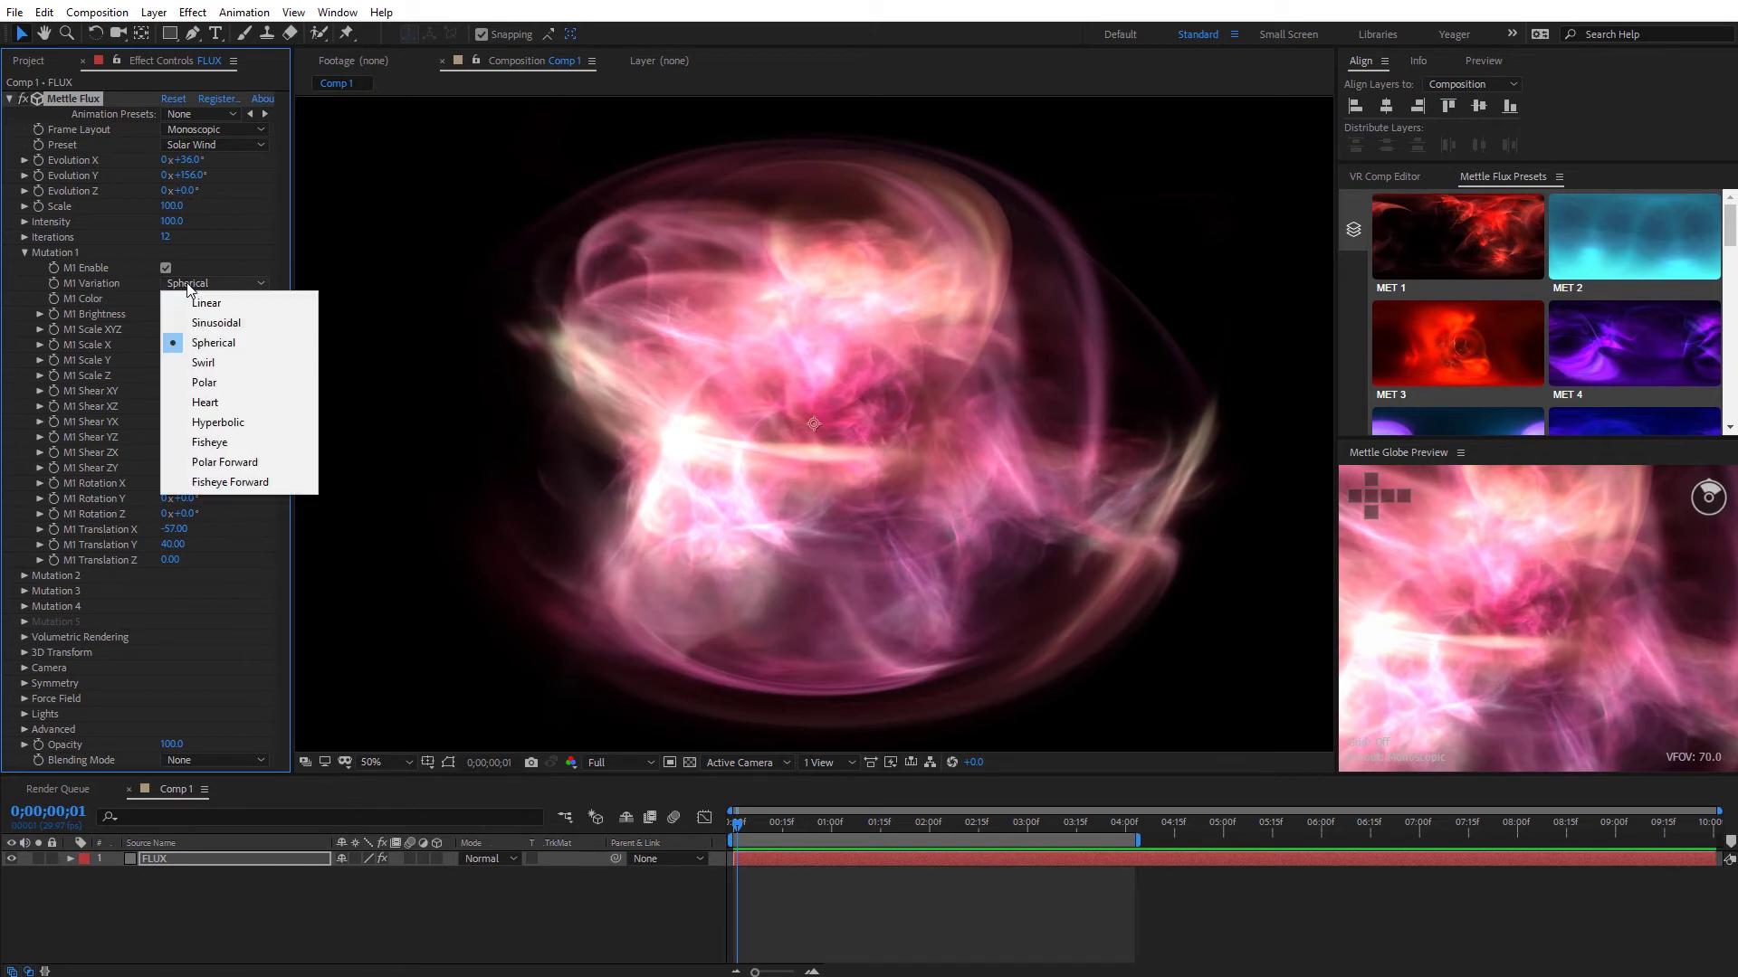
click(221, 362)
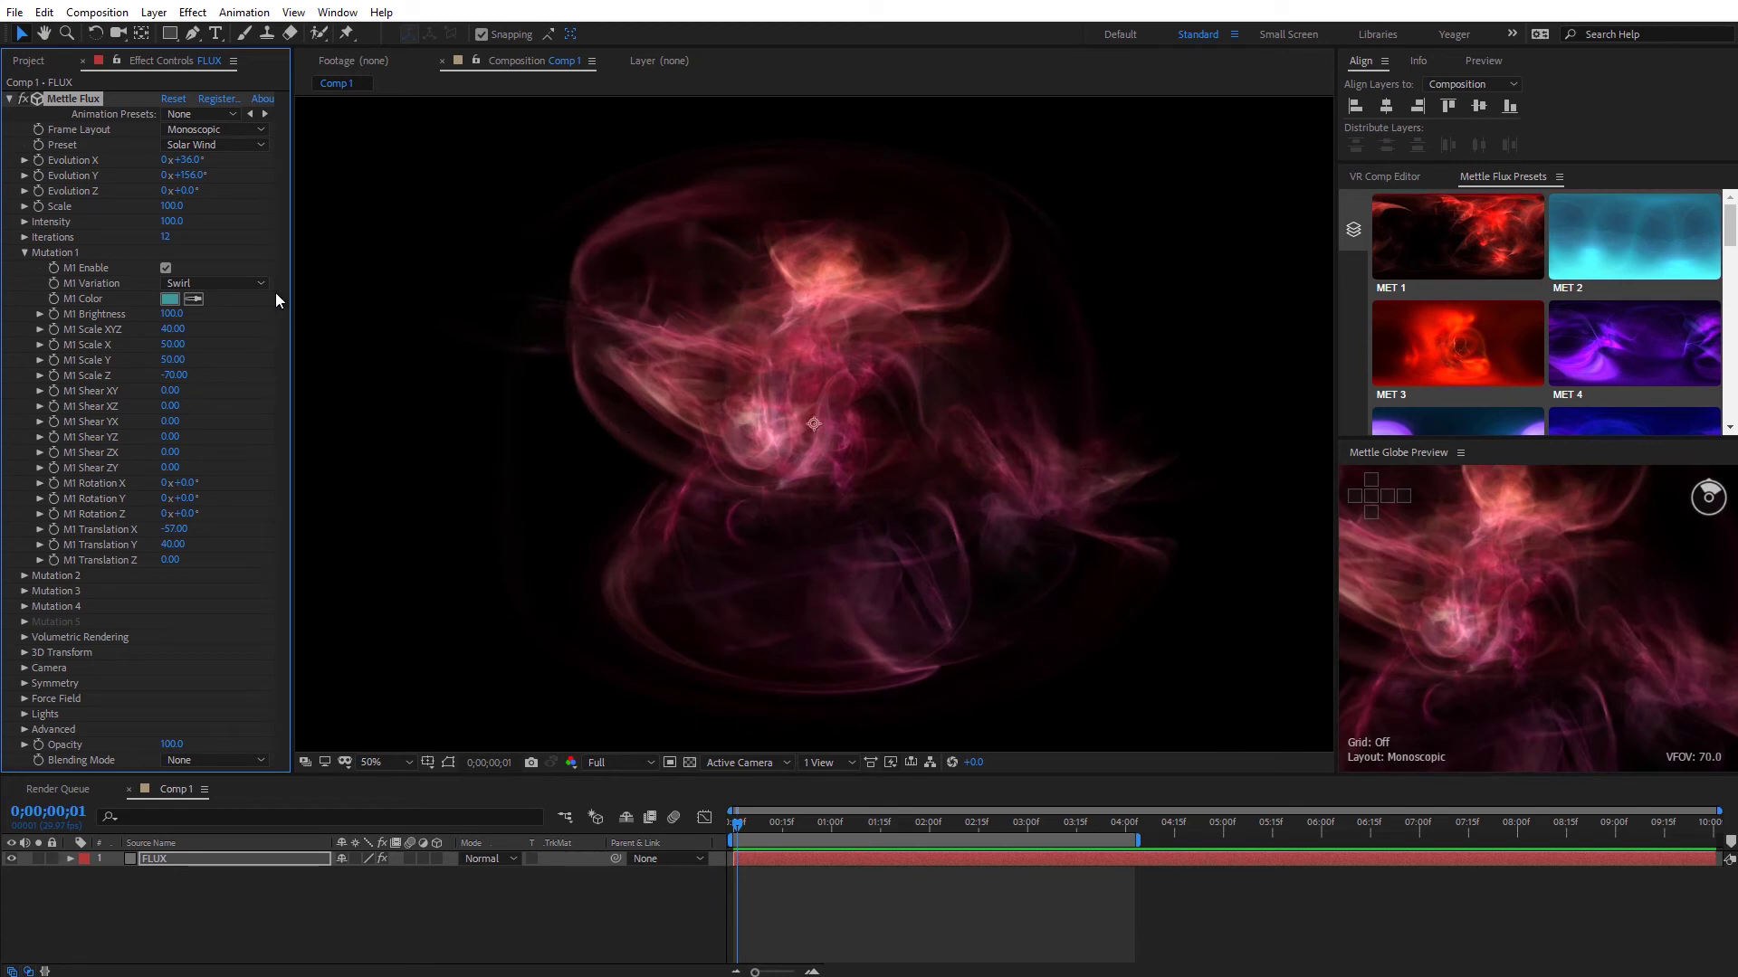
click(240, 283)
click(233, 377)
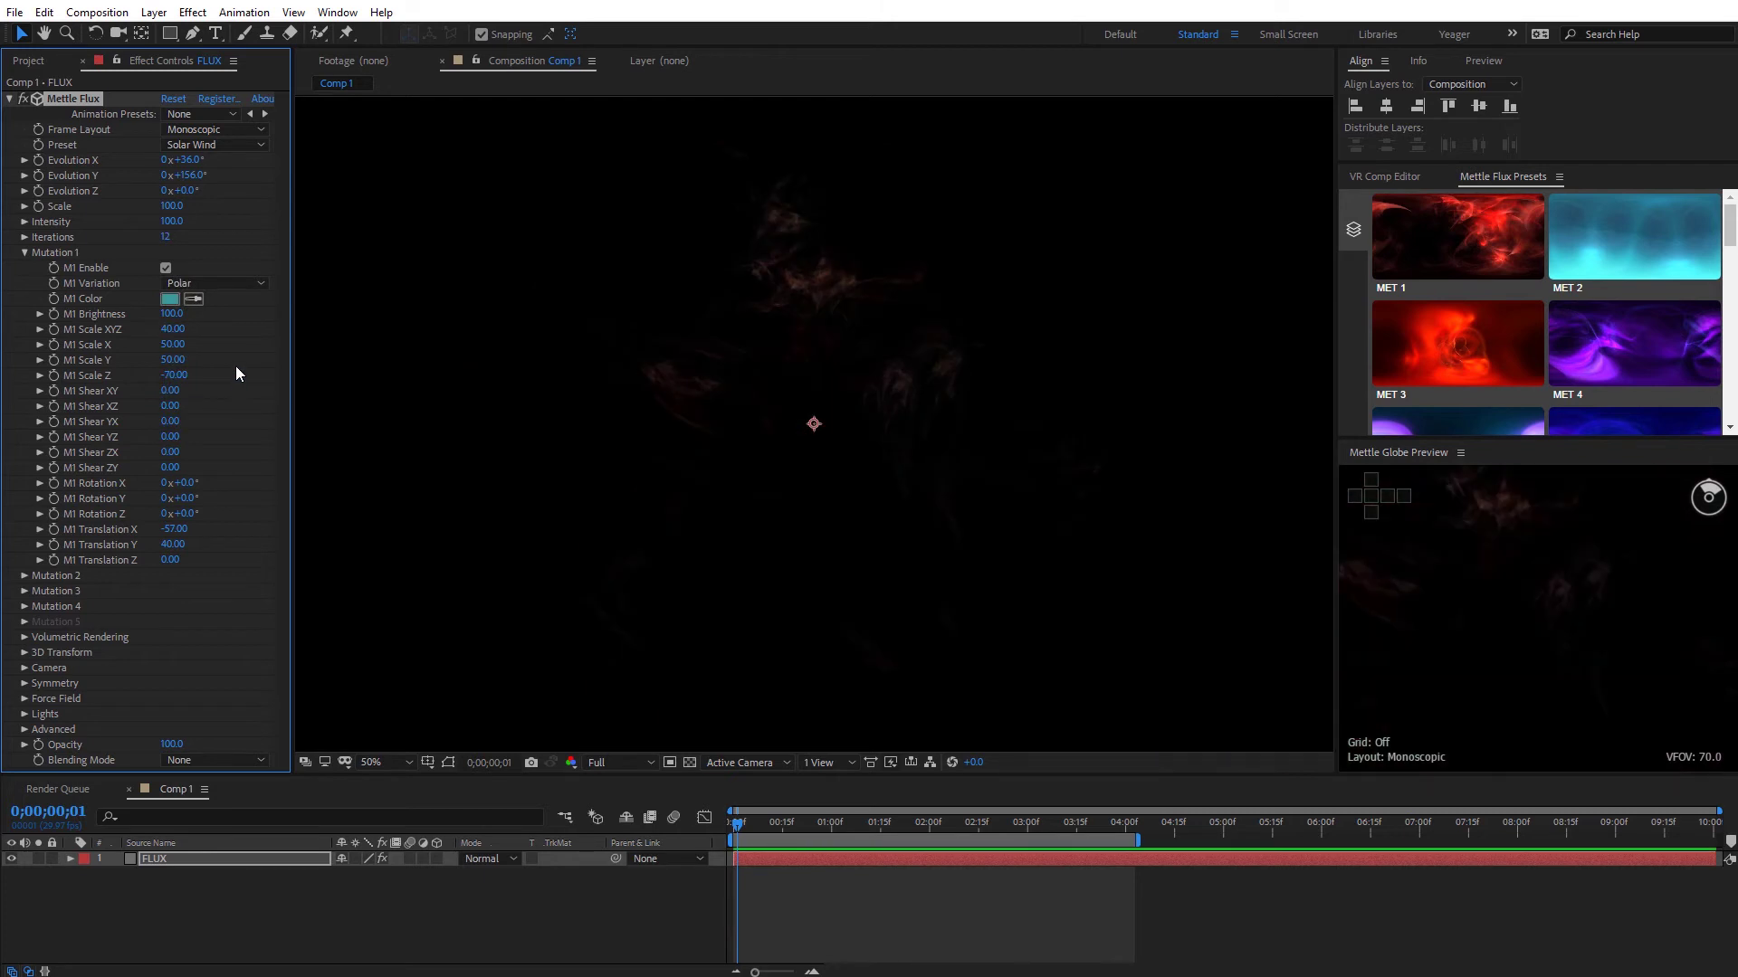
click(242, 283)
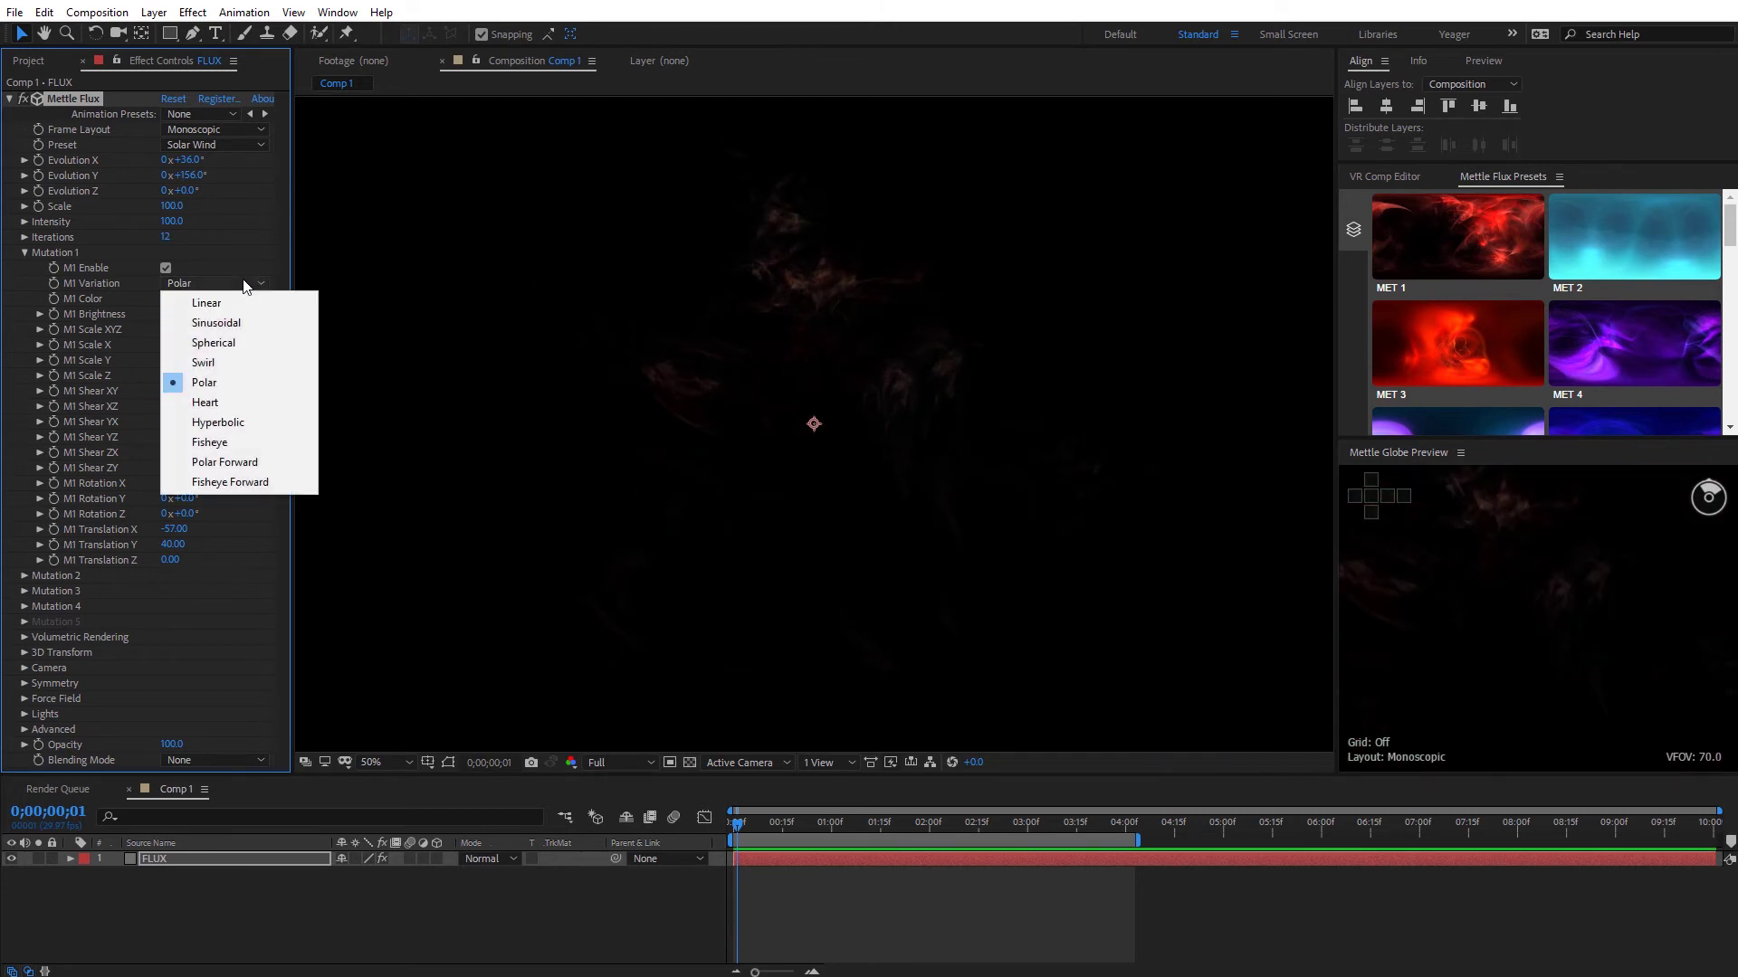
click(262, 420)
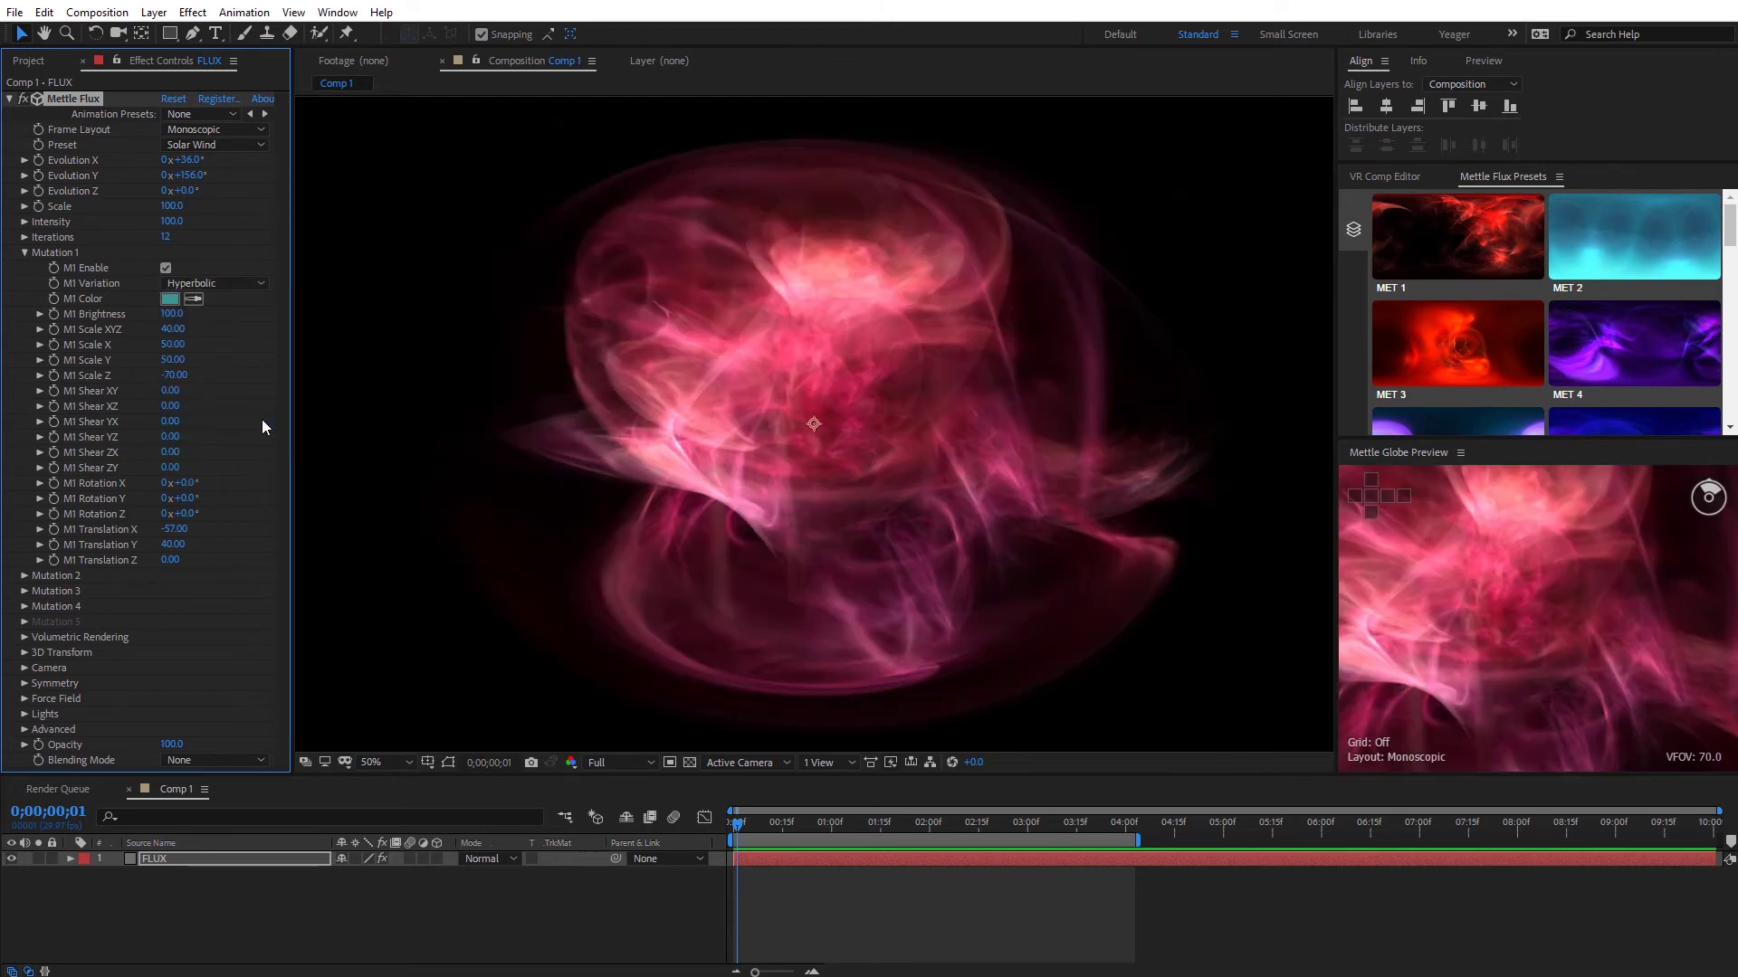
Pick a green for the M1 Color and collapse the Mutation 1 group.
click(168, 299)
drag(503, 478, 502, 516)
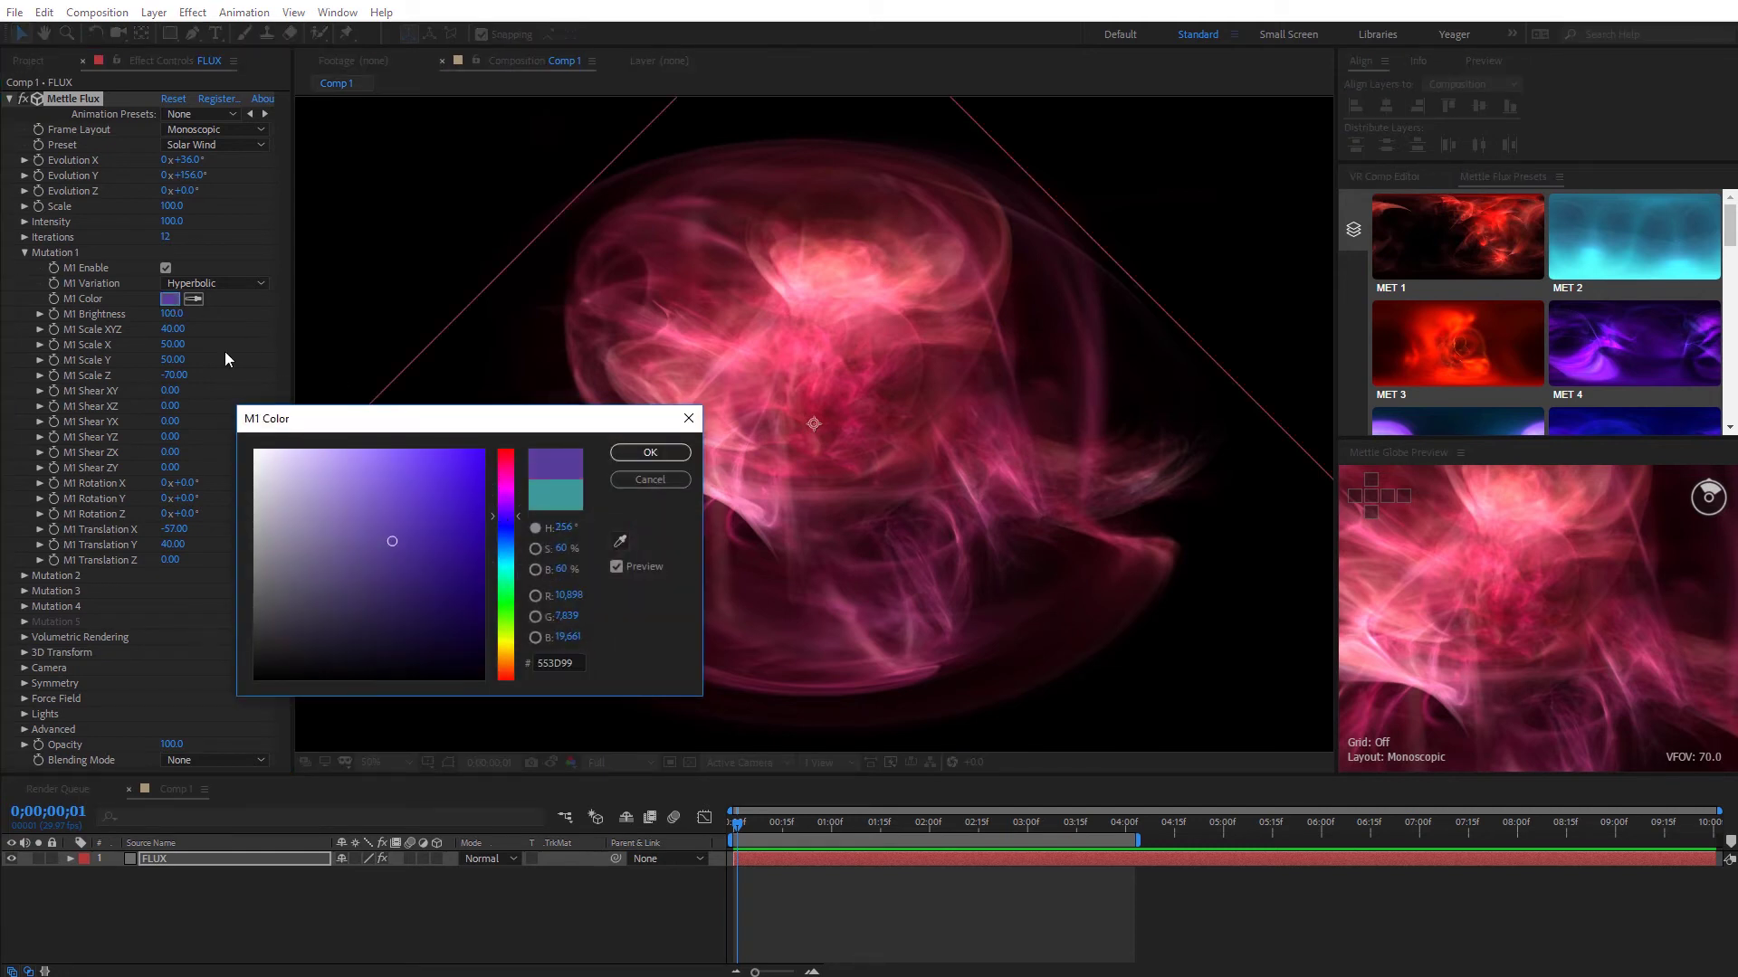
click(512, 601)
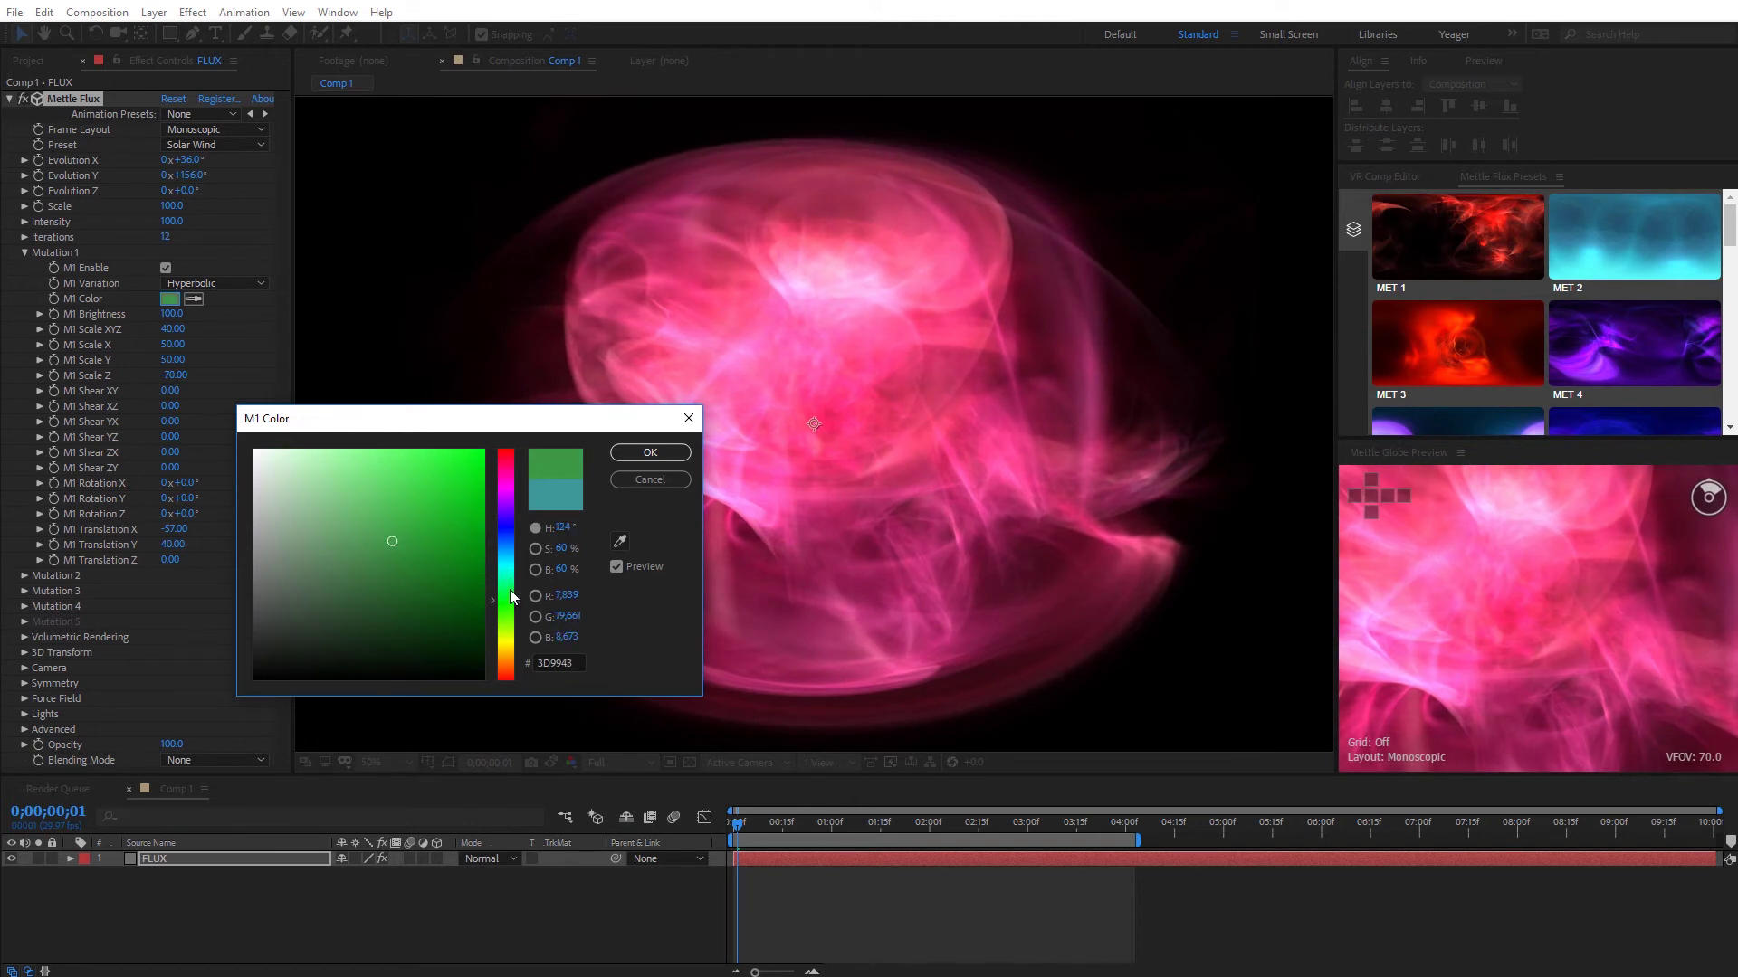
click(648, 454)
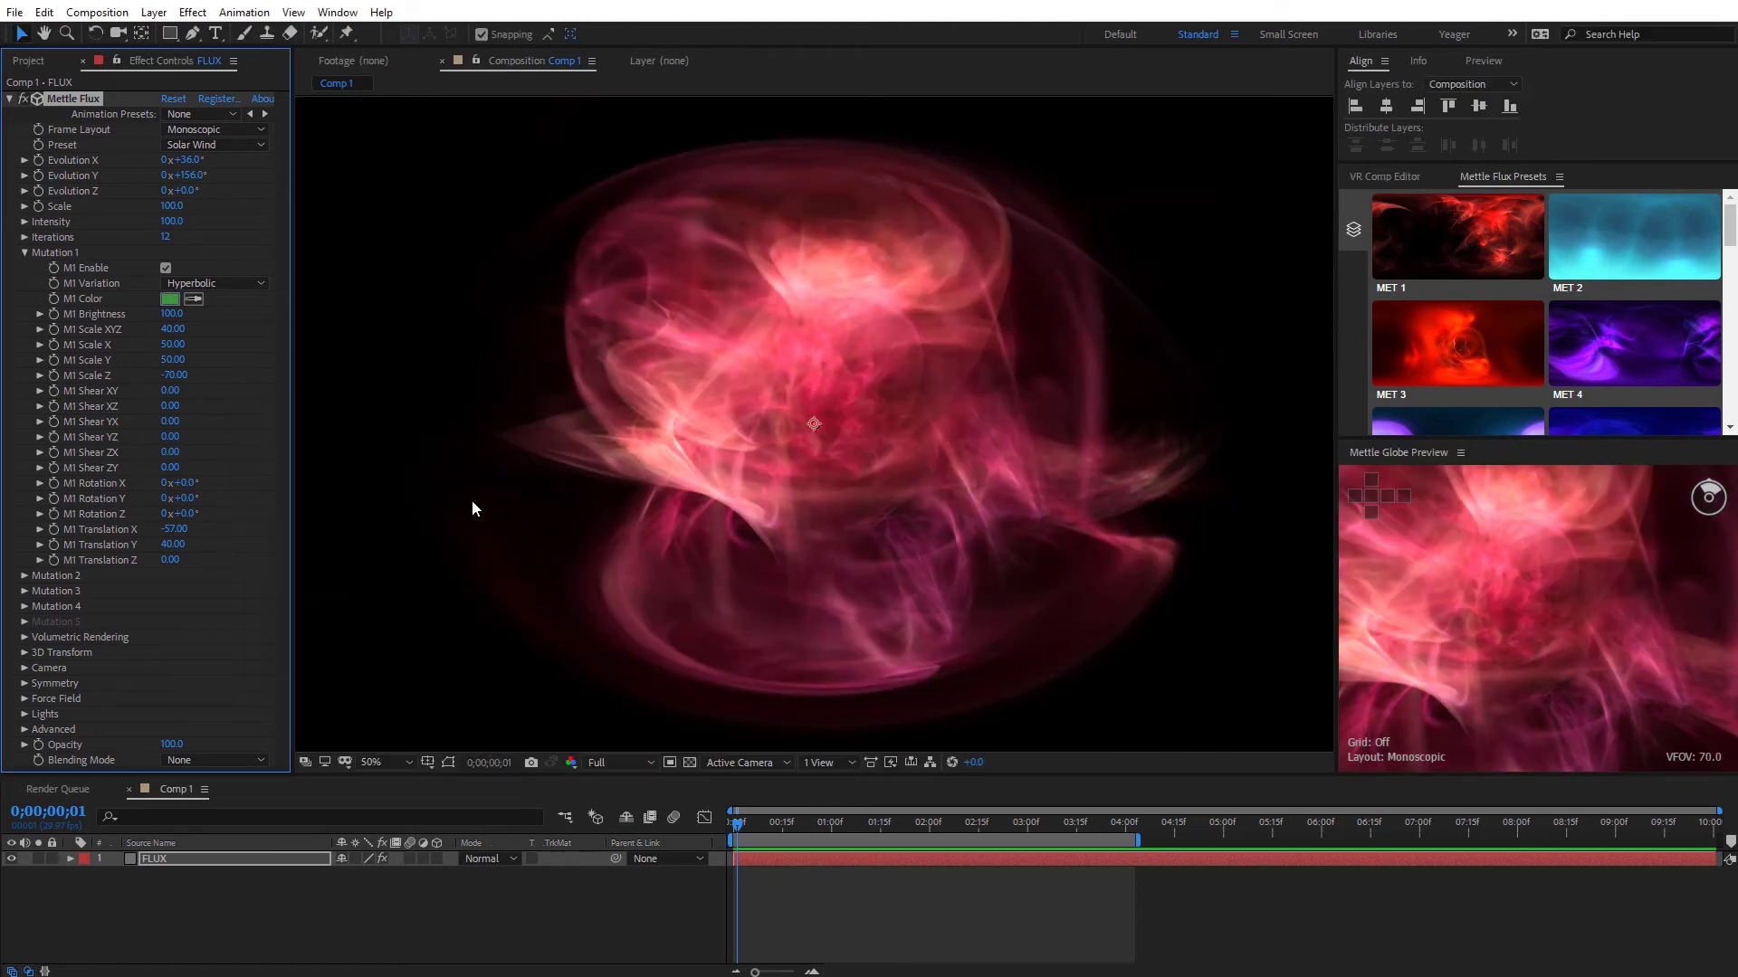
click(24, 252)
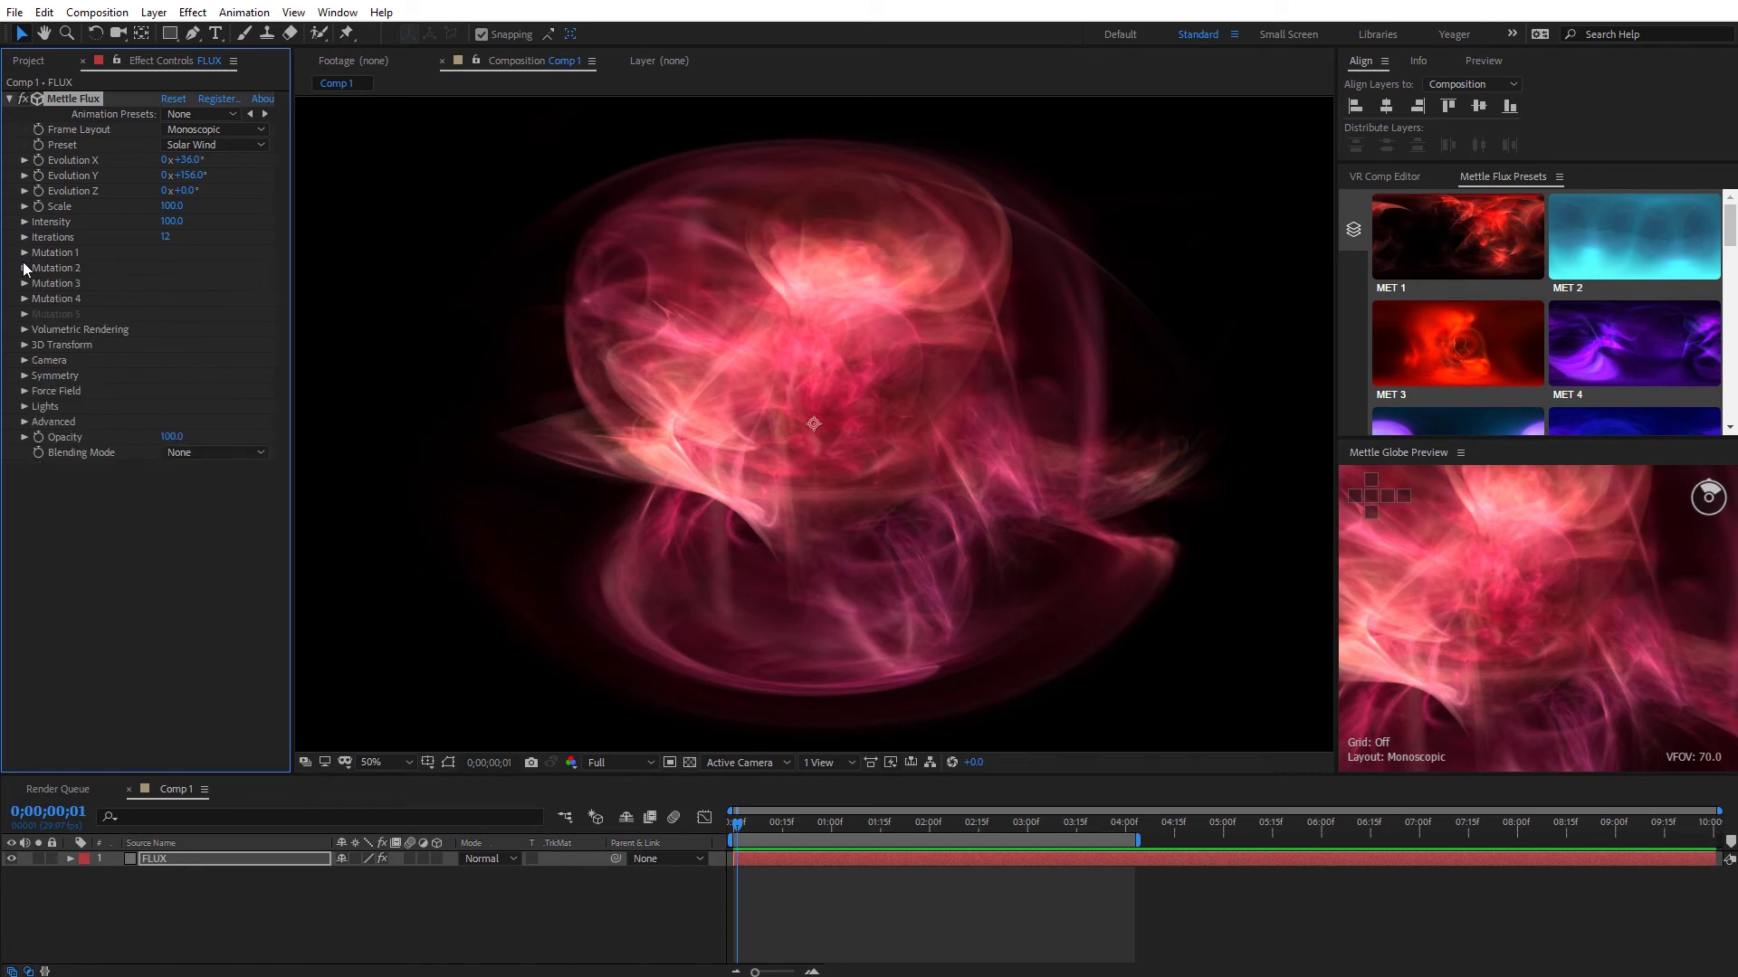
Change the M2 Color to muted blue 4C7499 at hue about 209°.
click(23, 268)
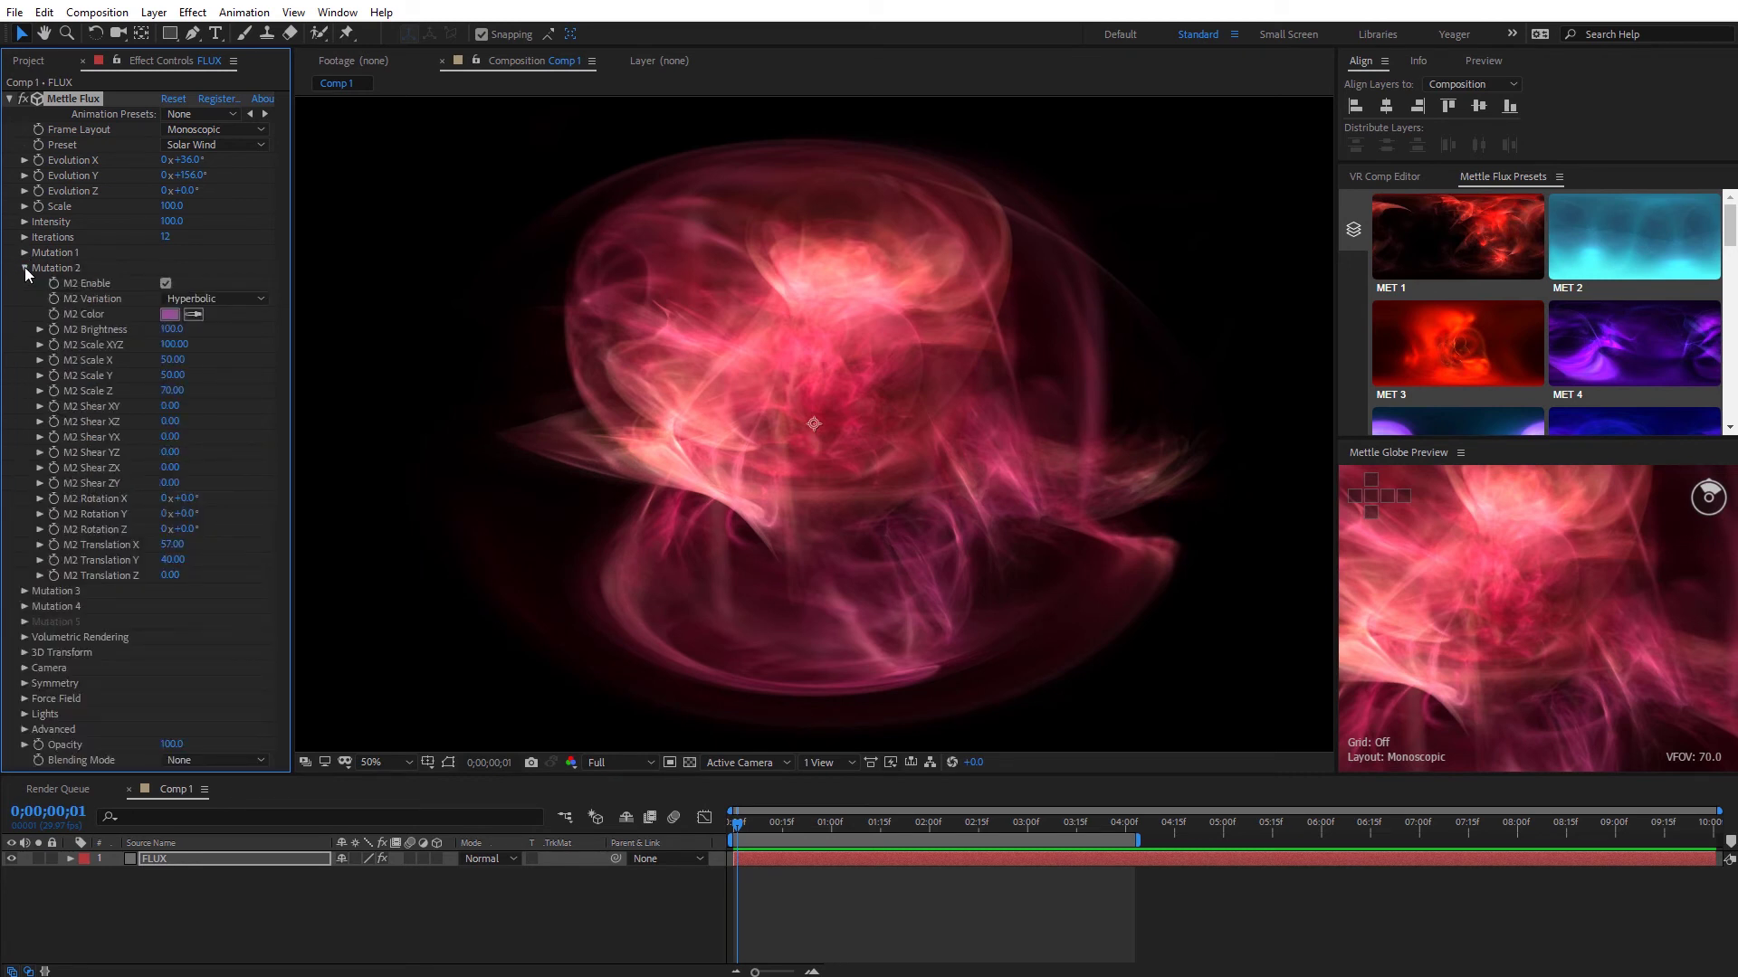
click(170, 315)
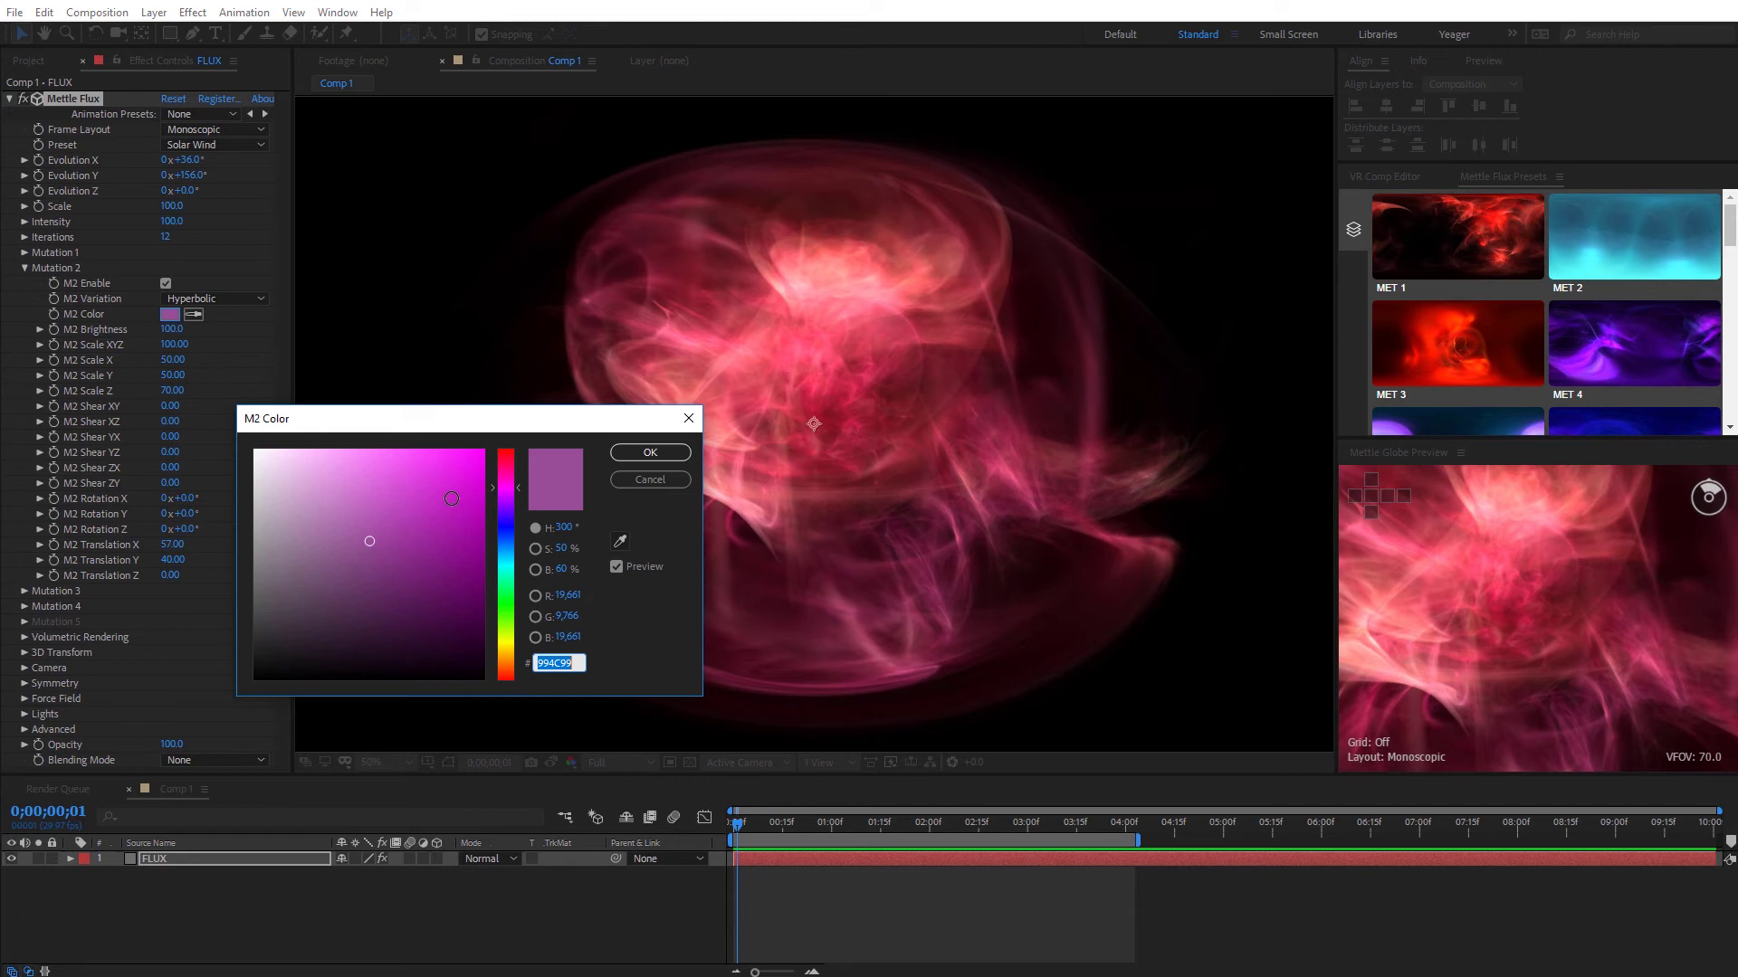
drag(500, 525, 507, 563)
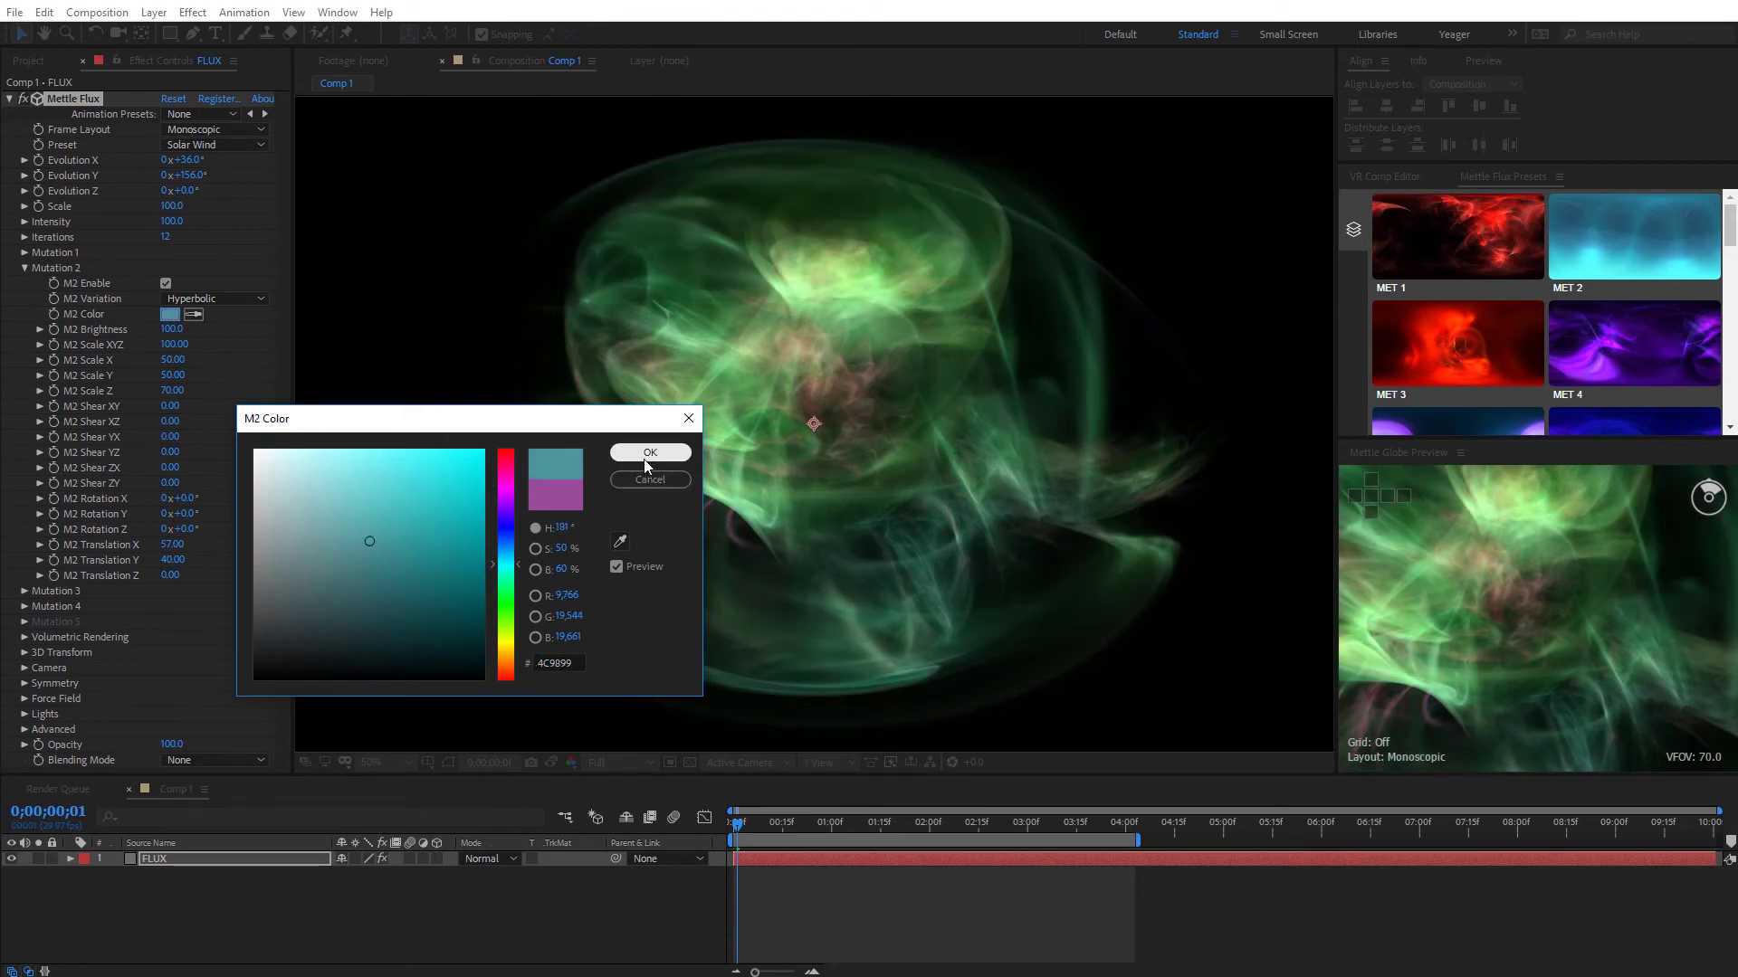
click(513, 546)
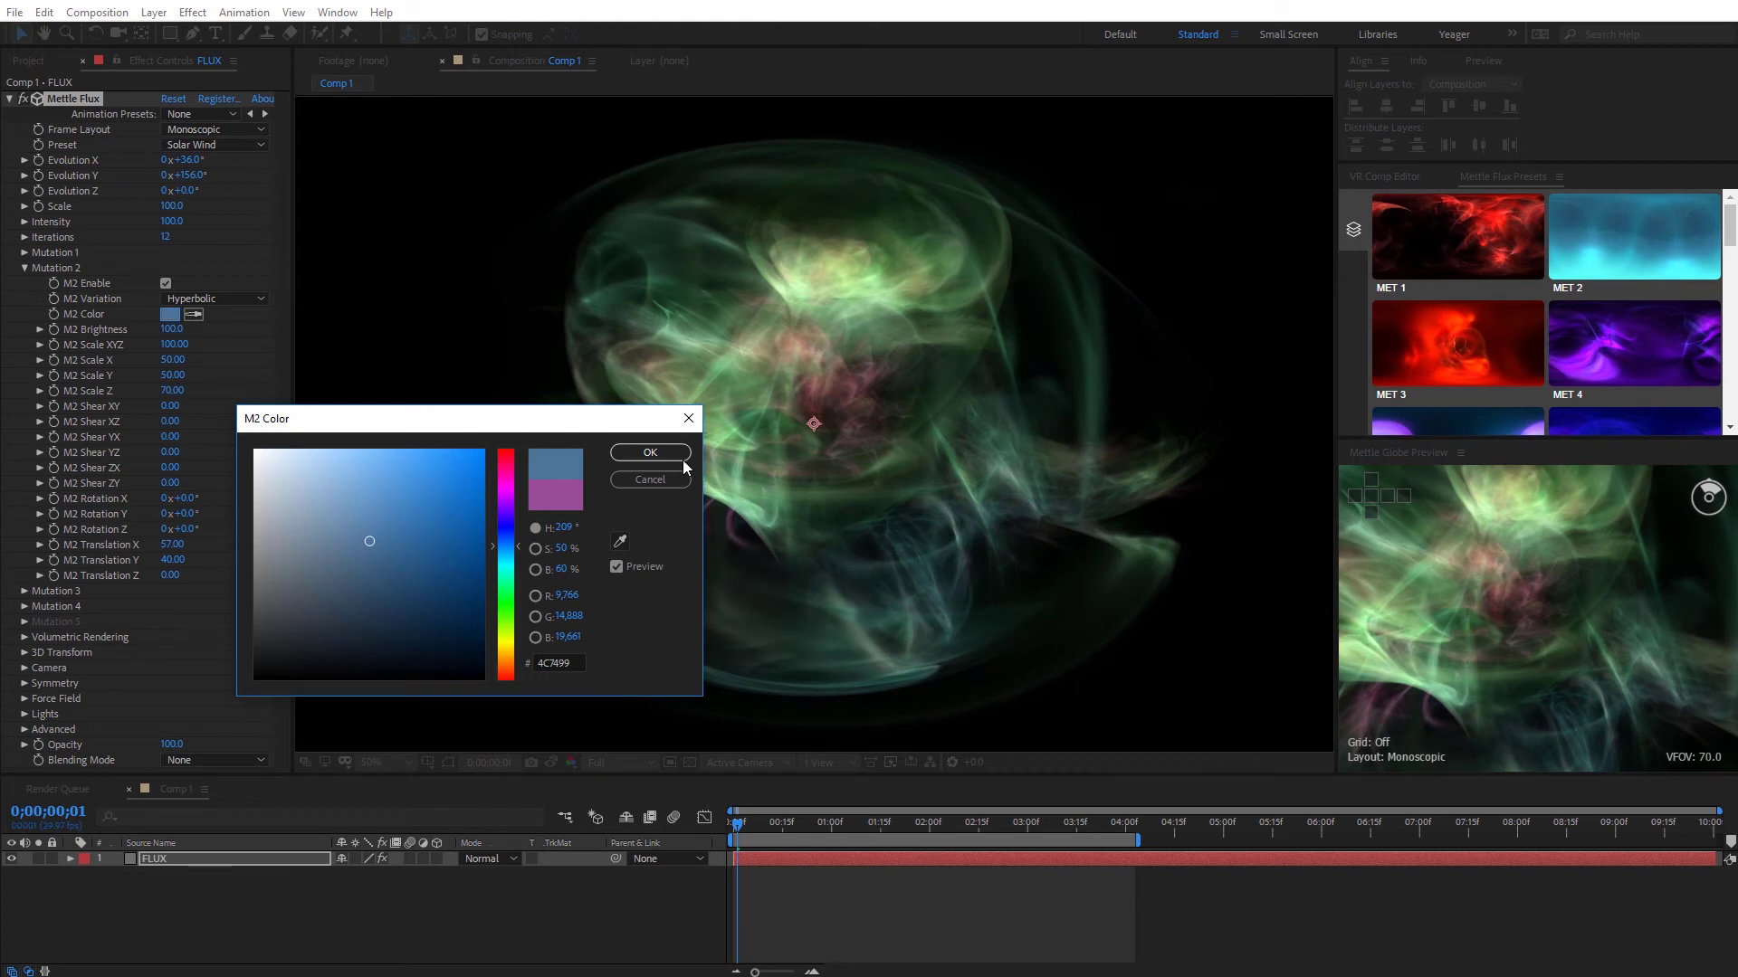
click(650, 452)
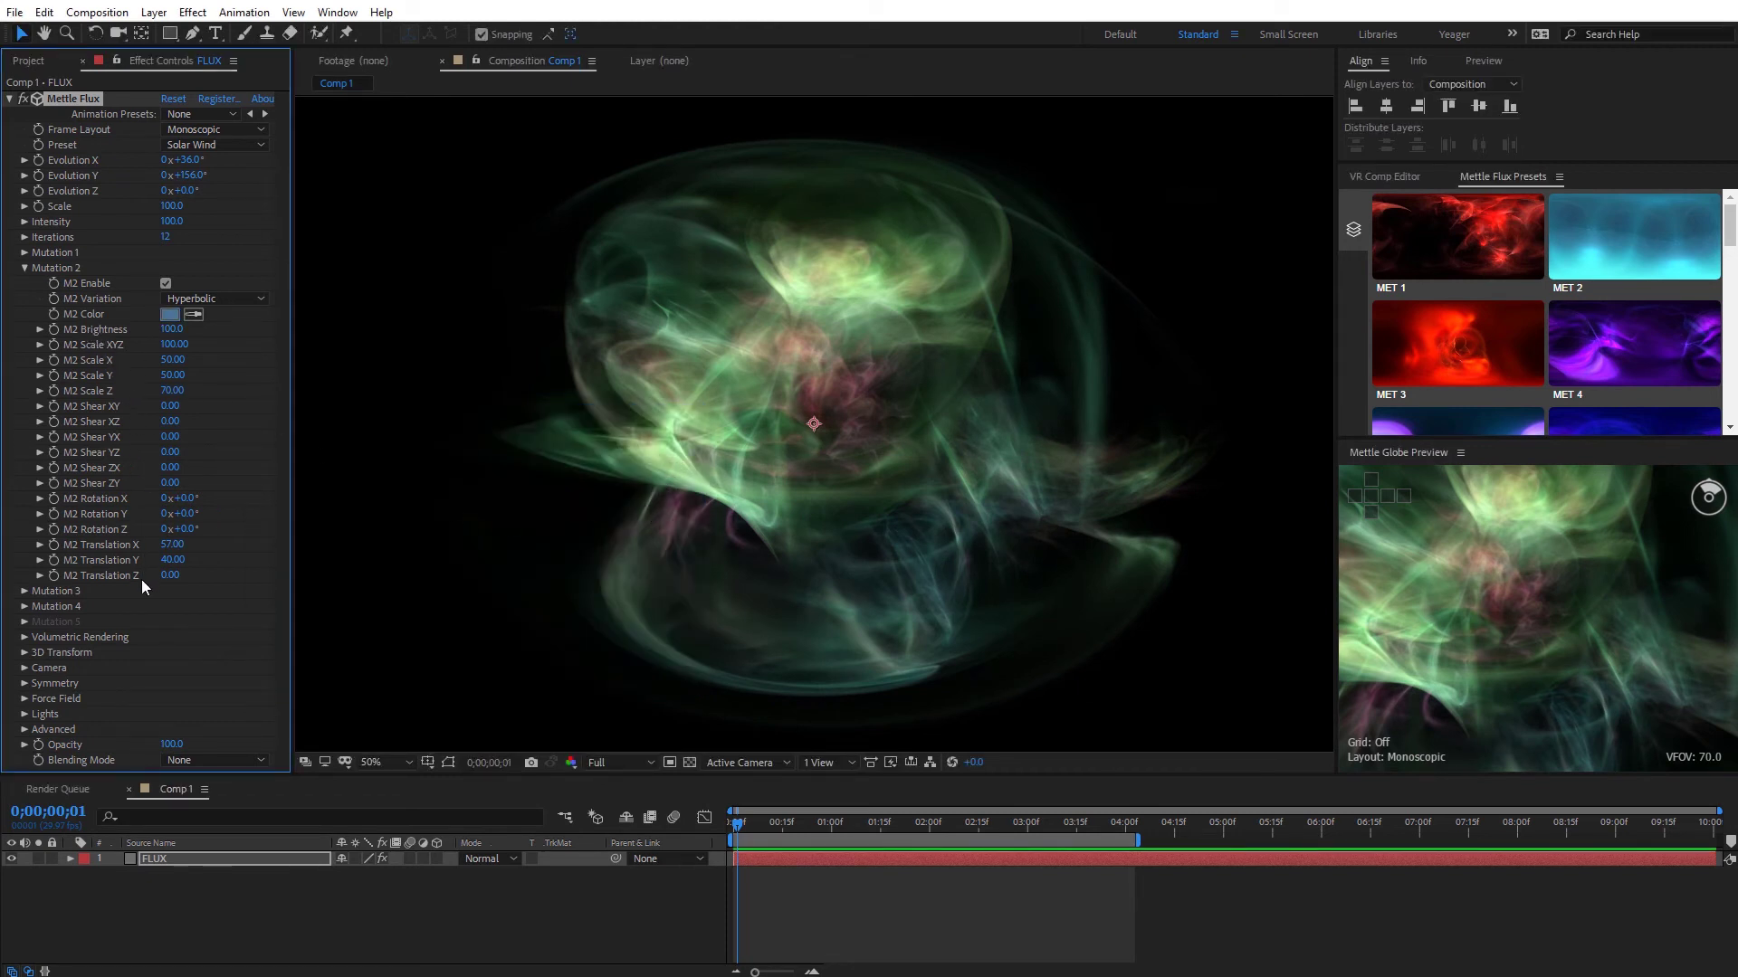
click(25, 268)
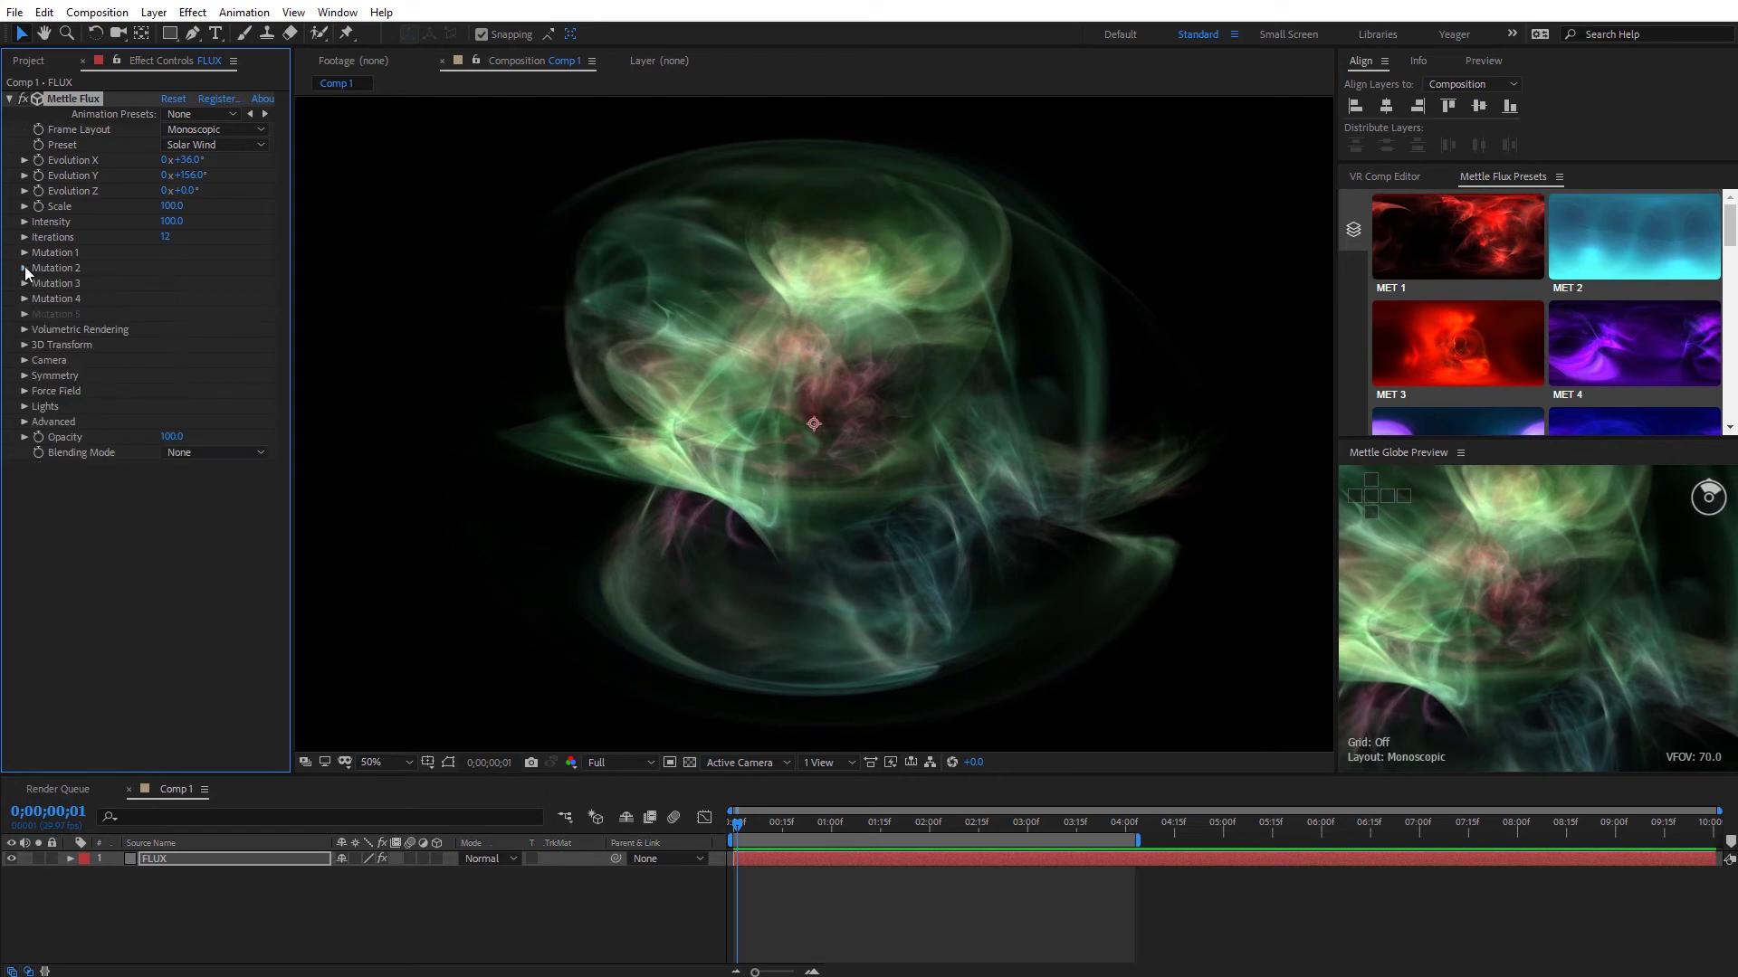
Raise the volumetric Density to 420 and set the viewer resolution to Half.
click(24, 330)
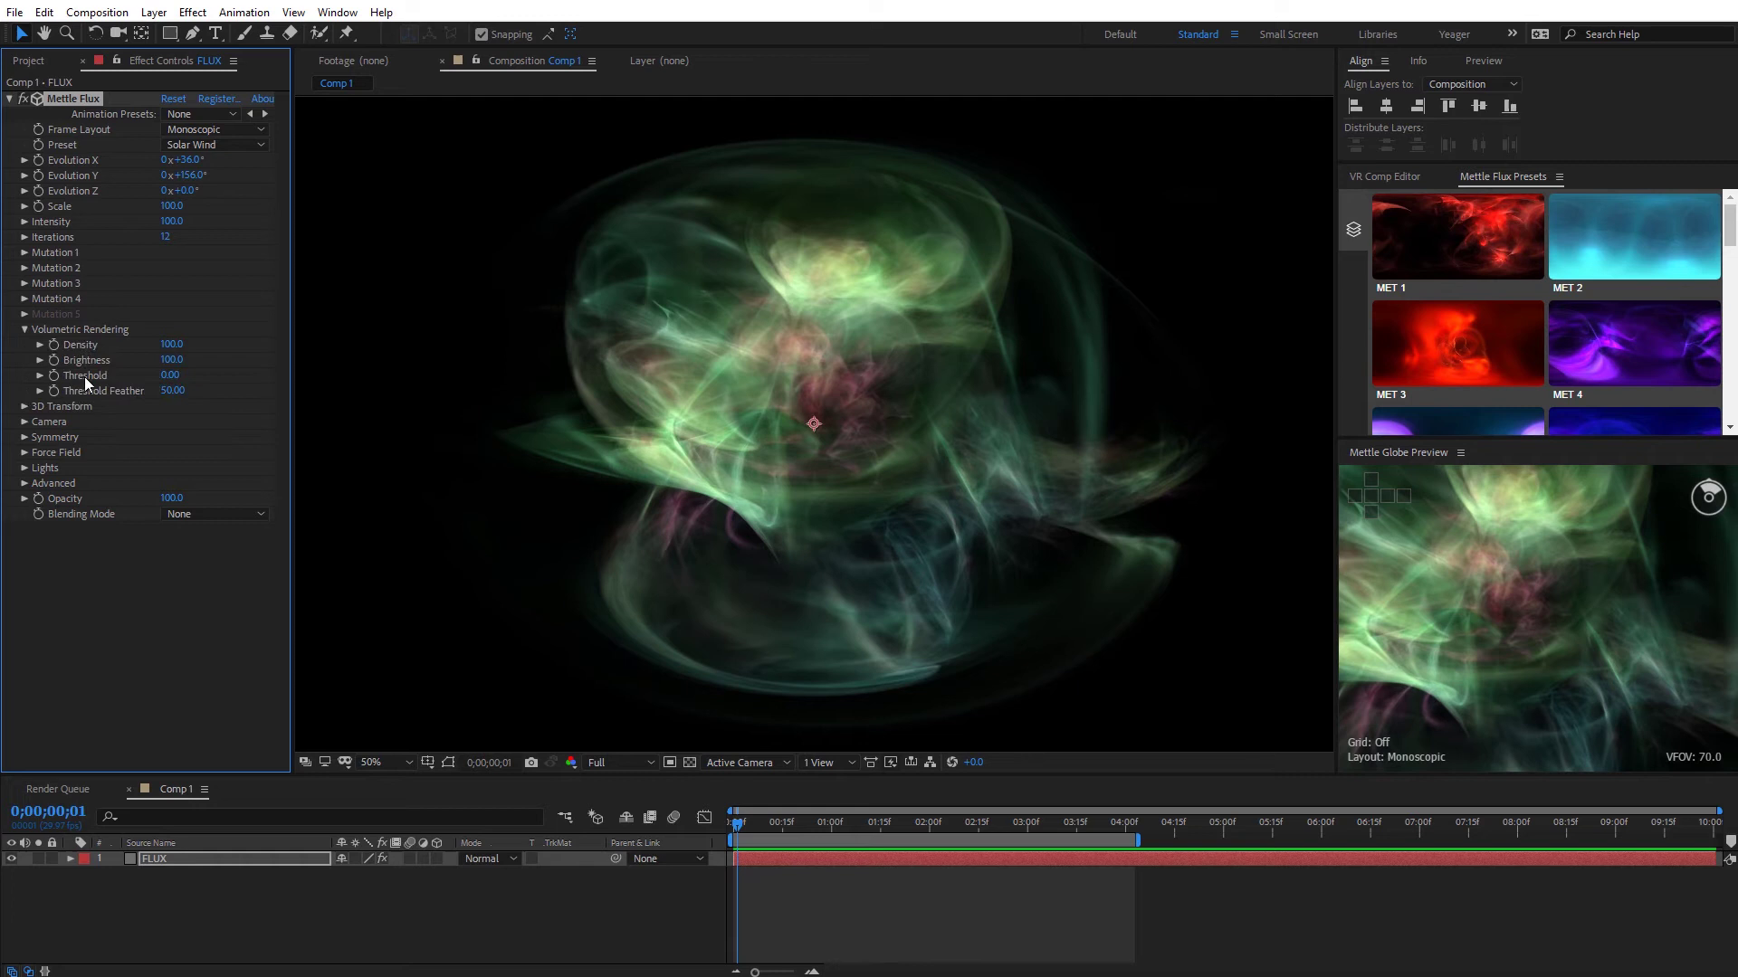
click(171, 345)
text(0)
key(Return)
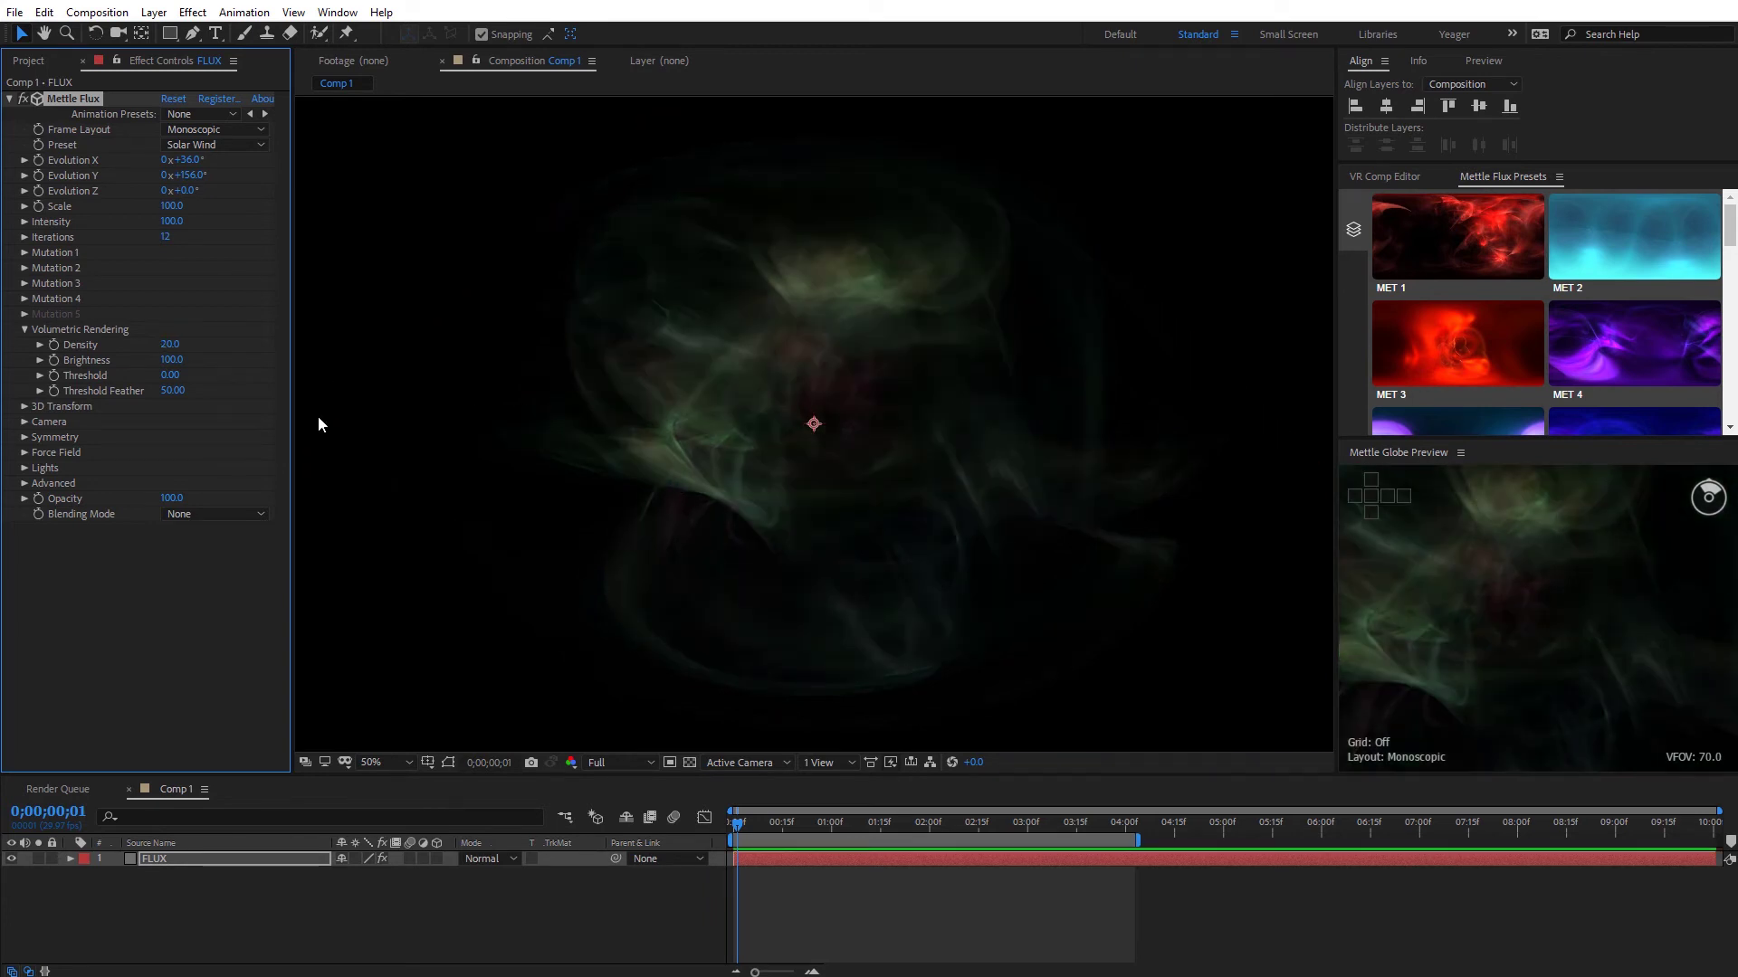
drag(172, 345, 201, 345)
click(626, 763)
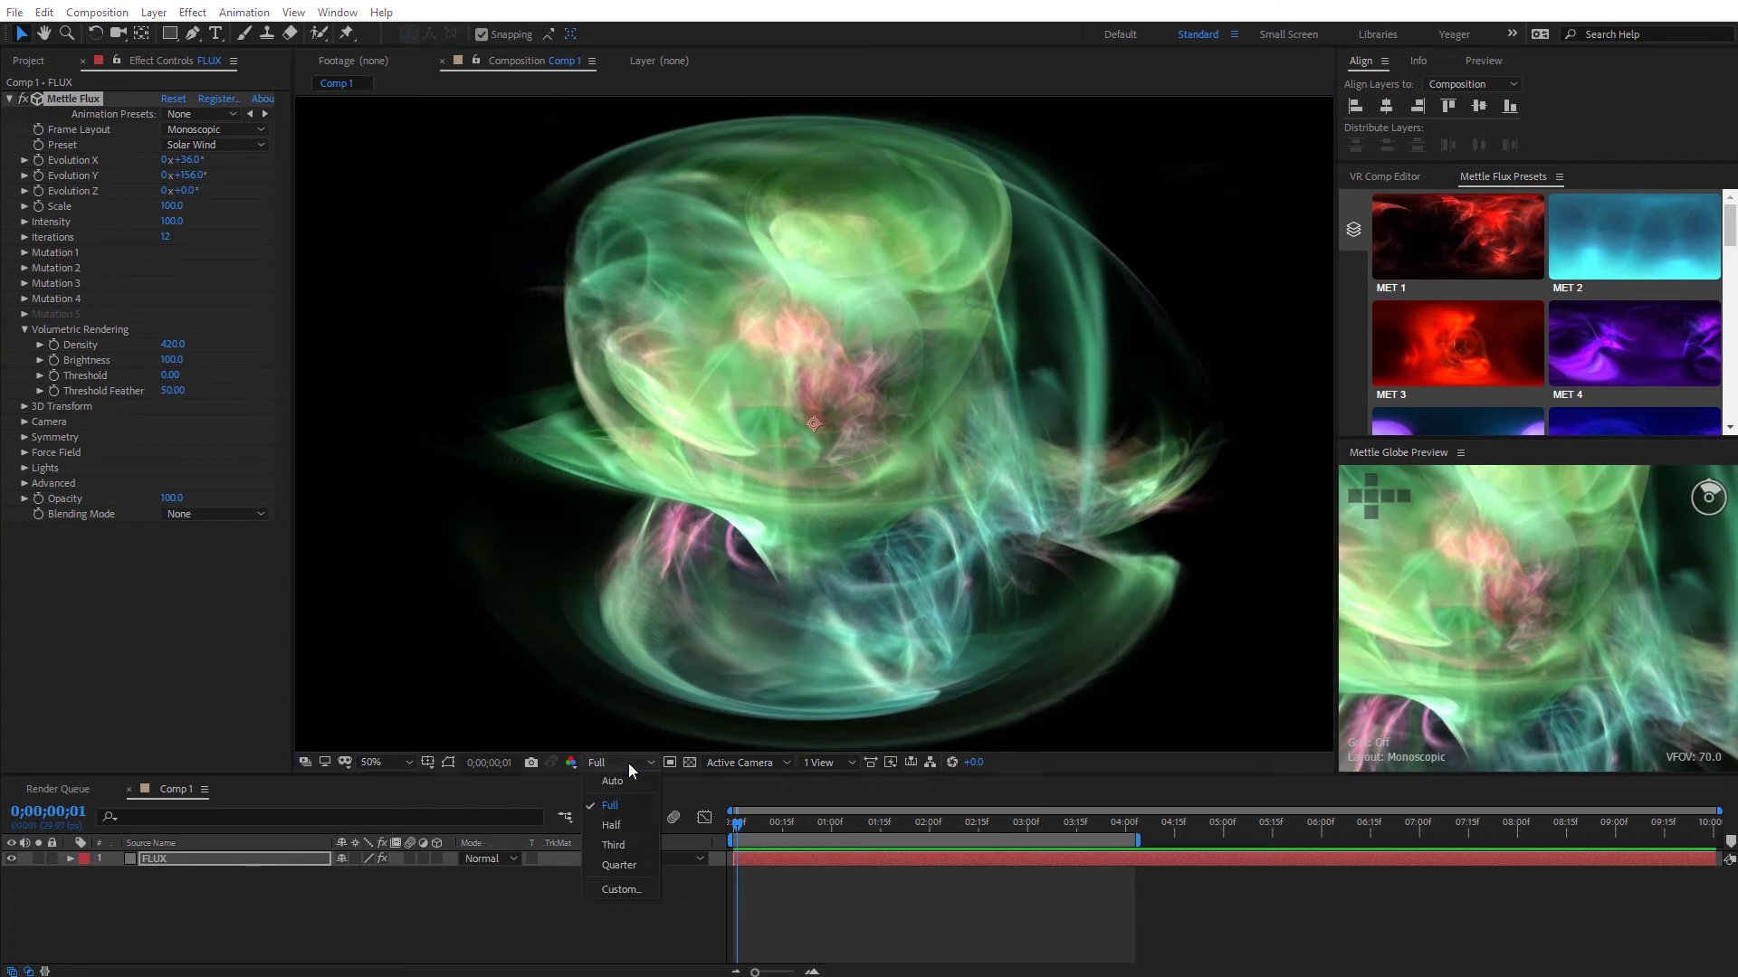
click(617, 818)
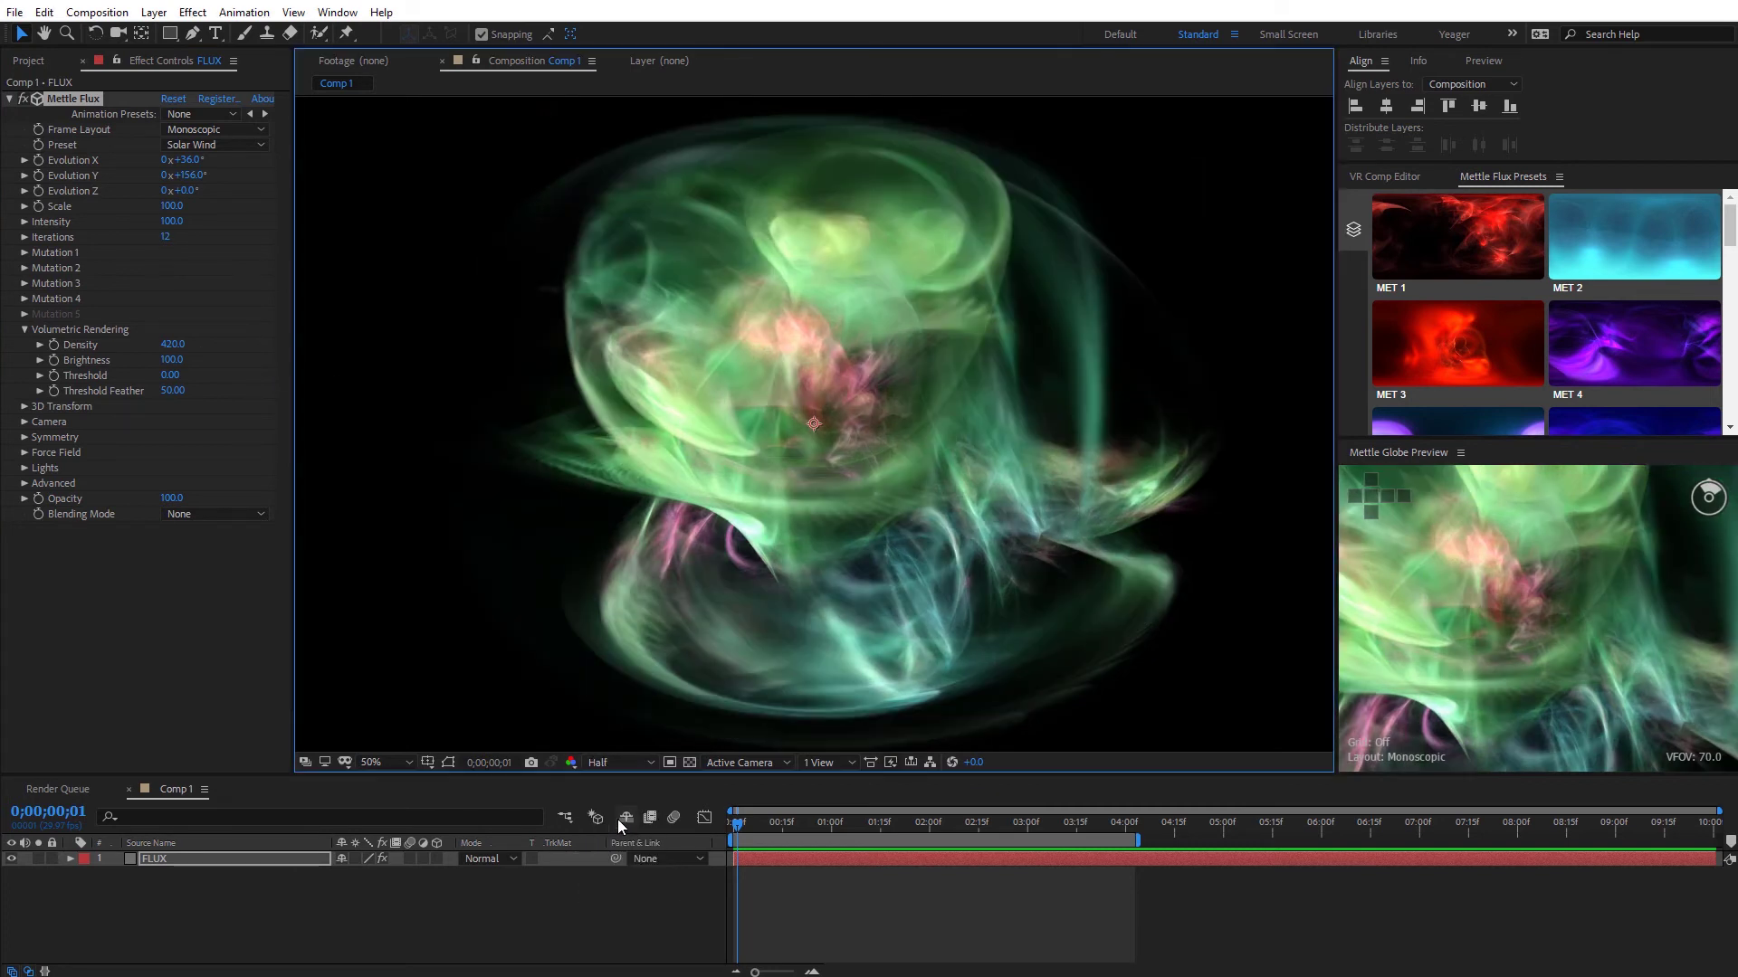
In 3D Transform, set Volume Scale Y to 141% and Volume Rotation Y to 107°.
click(31, 406)
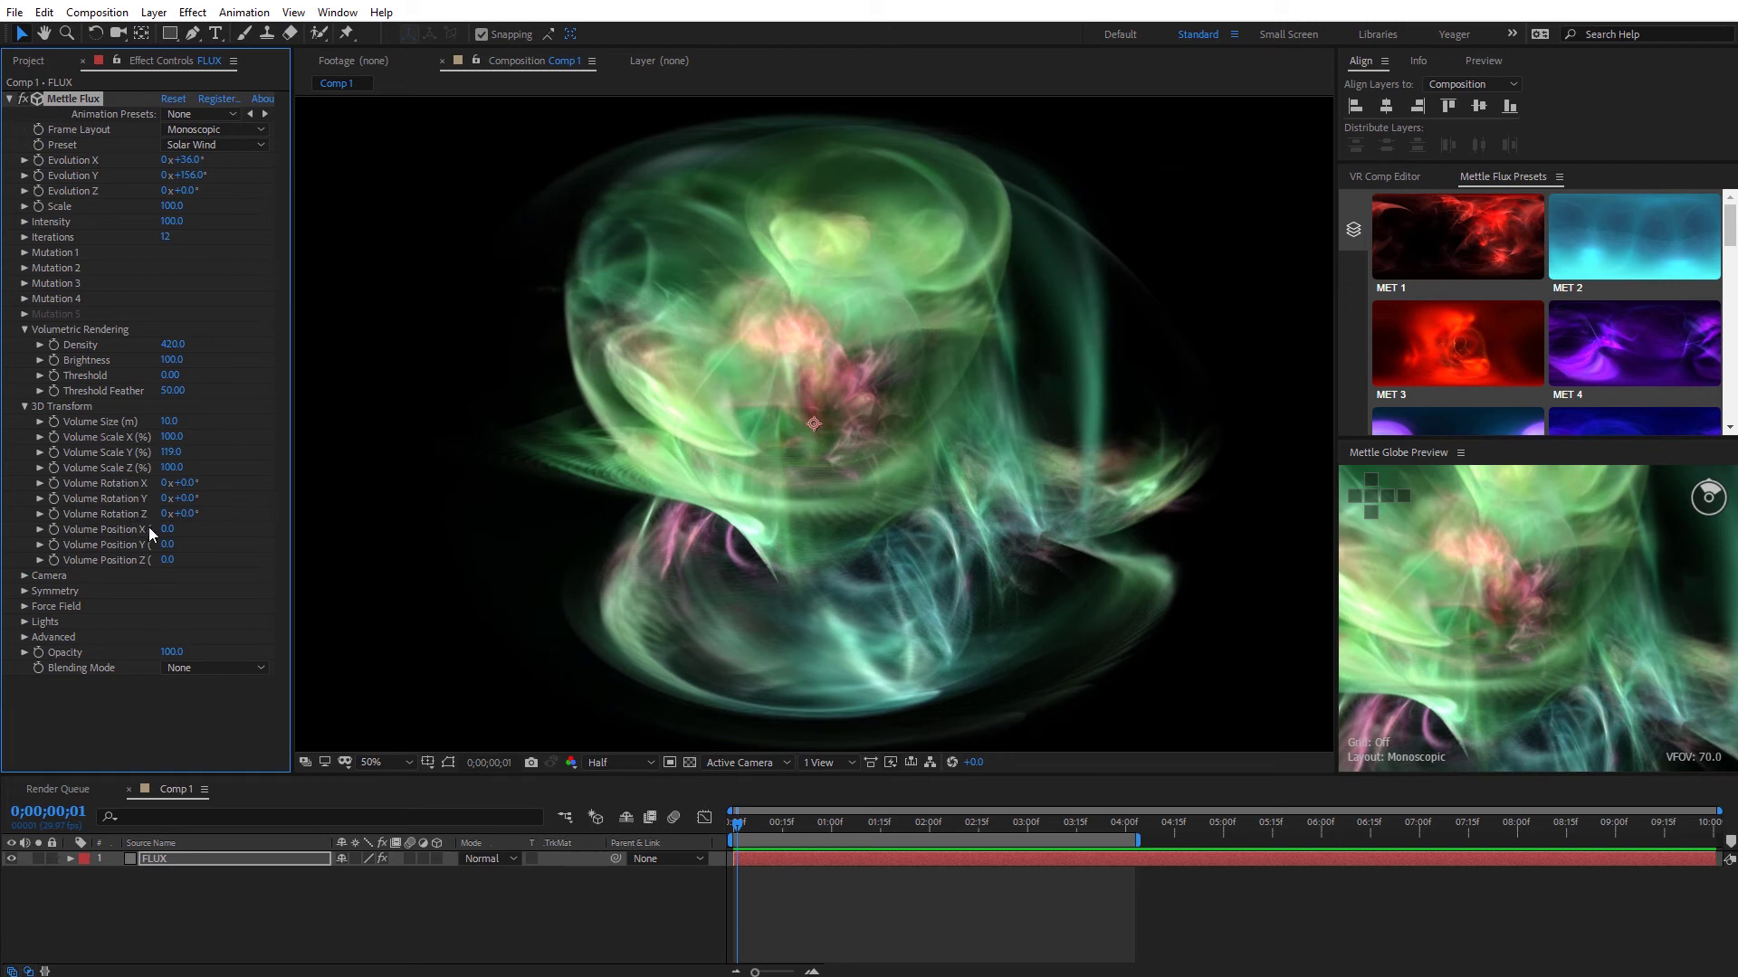
drag(171, 451, 277, 493)
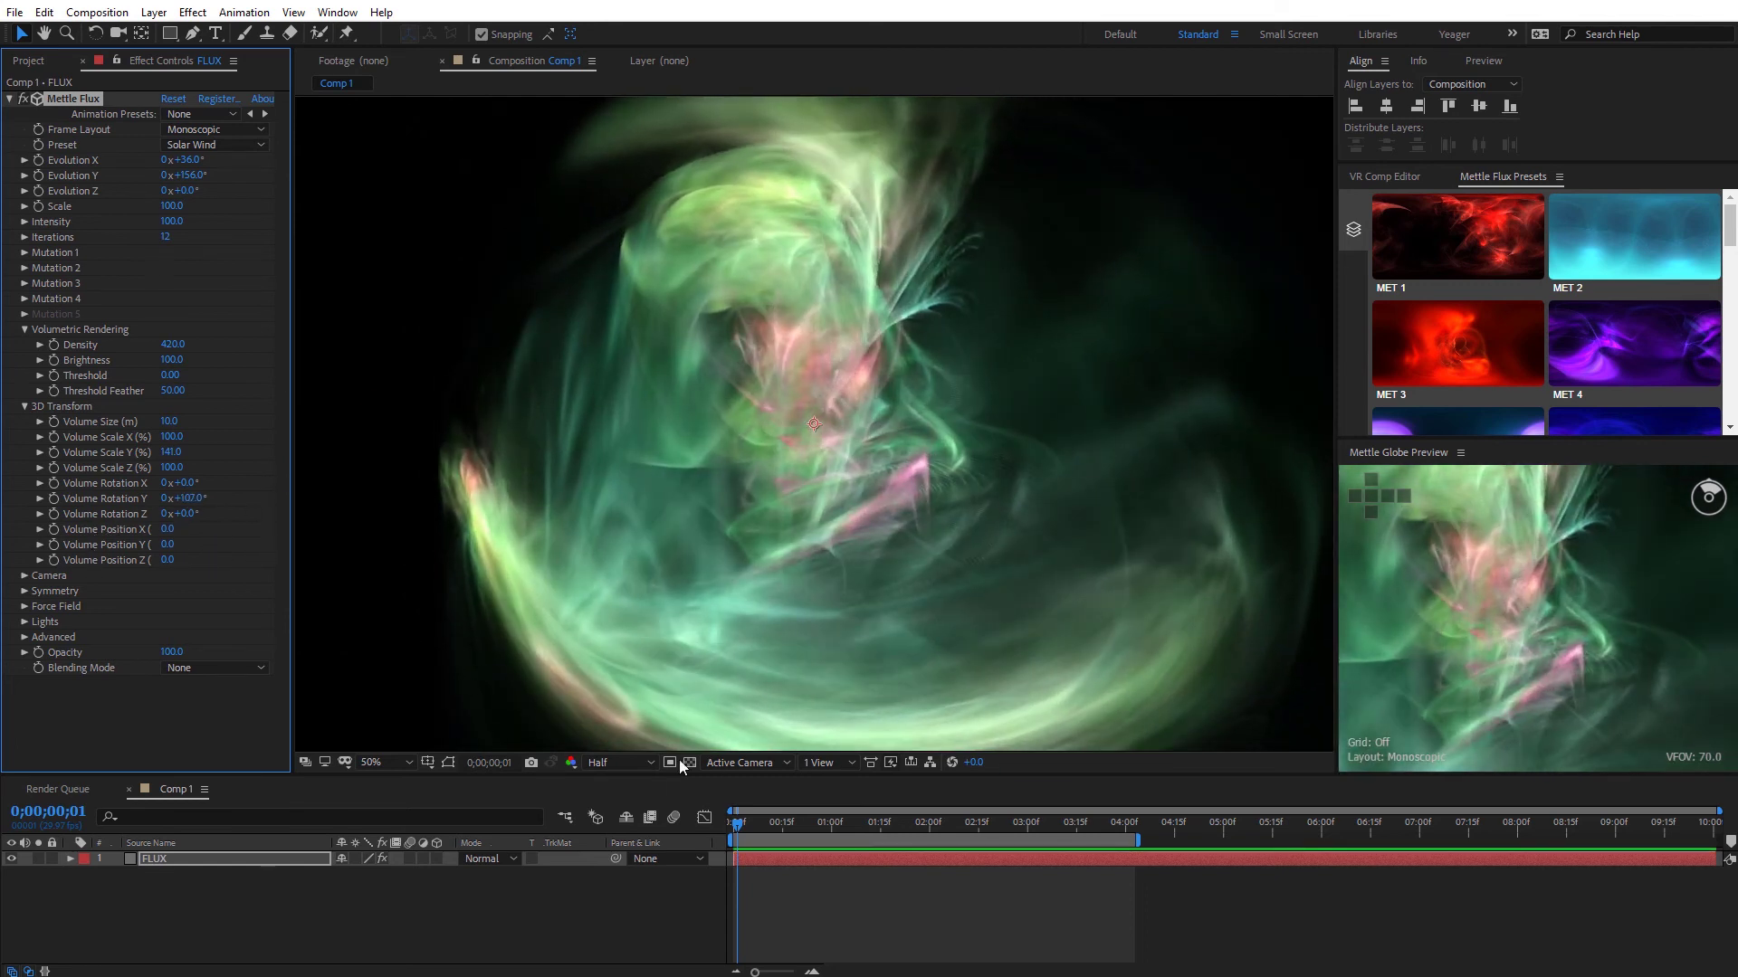
Move the Volume Position Z to -3.3 and render the viewer at Full resolution.
key(comma)
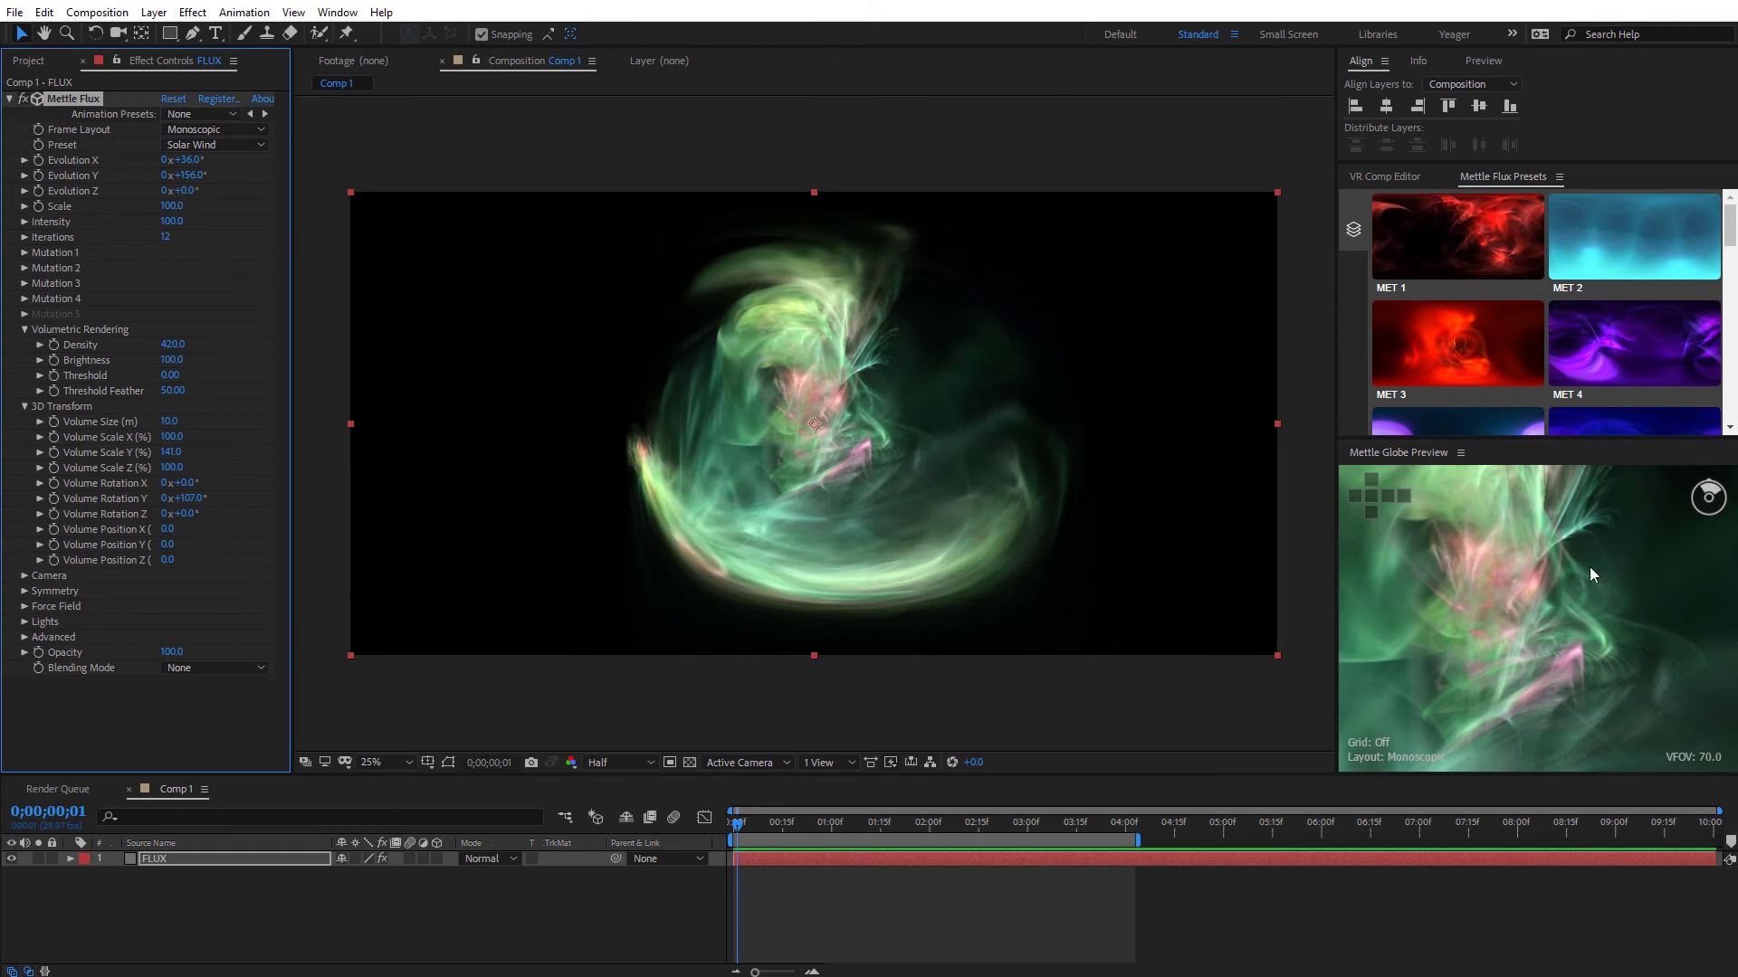
mouse_move(168, 563)
mouse_down()
mouse_move(187, 557)
mouse_move(138, 561)
mouse_up()
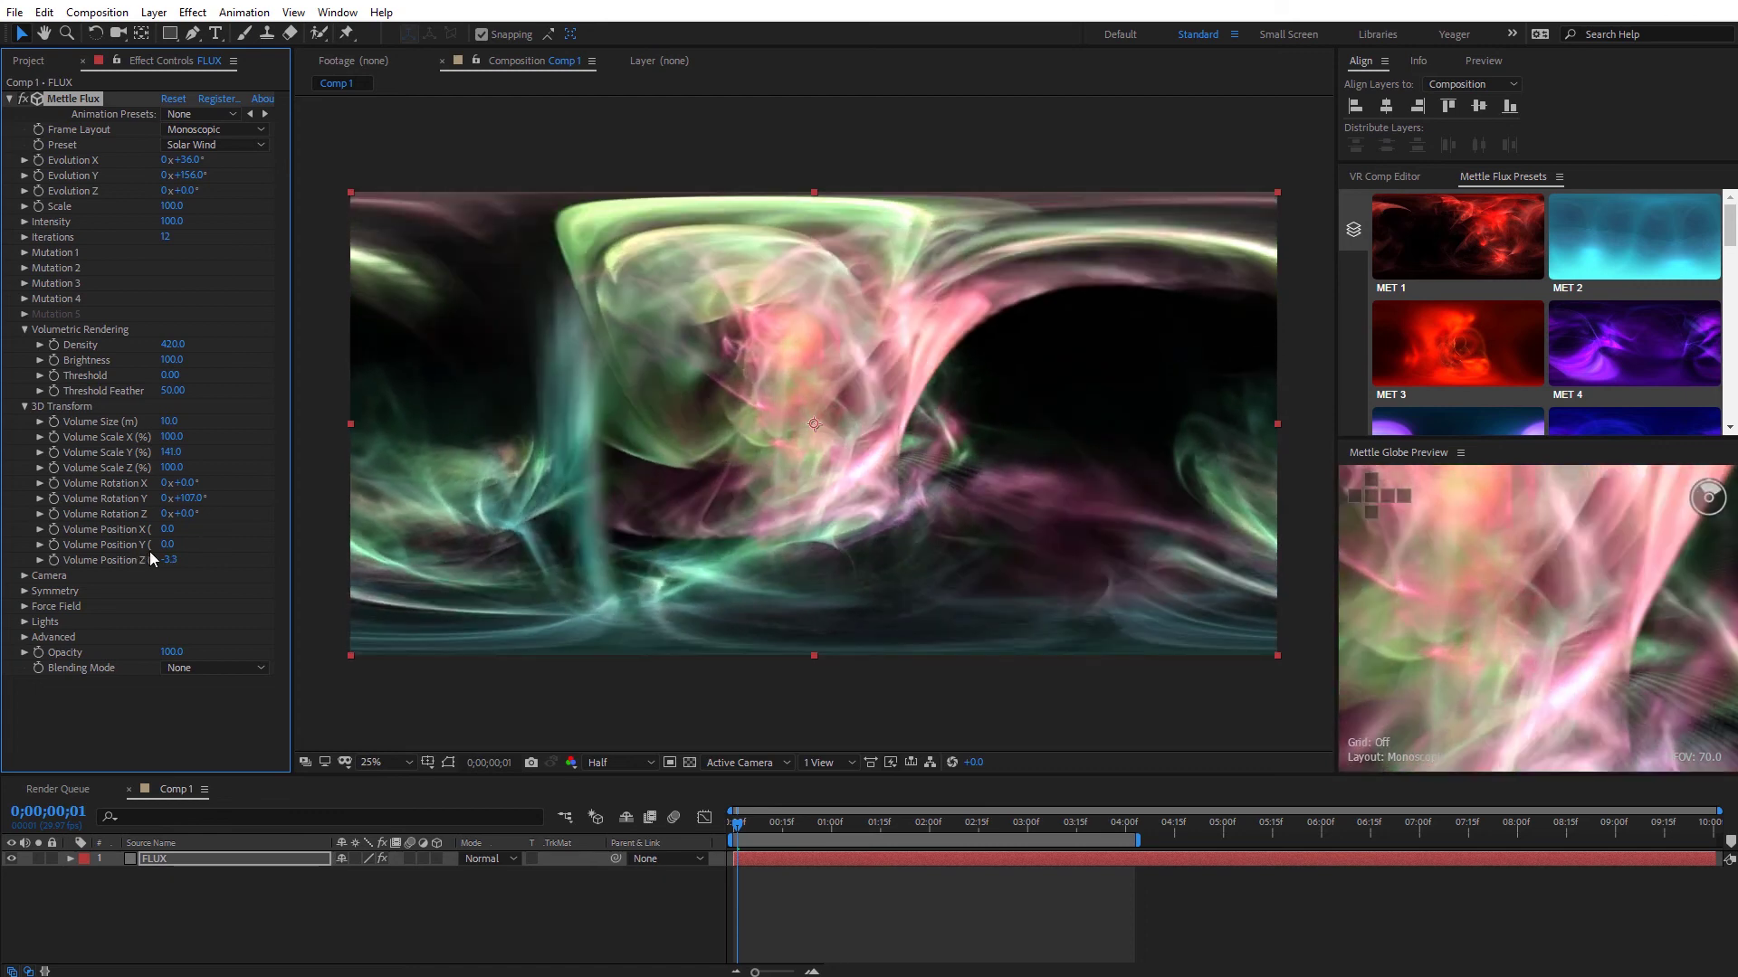
key(period)
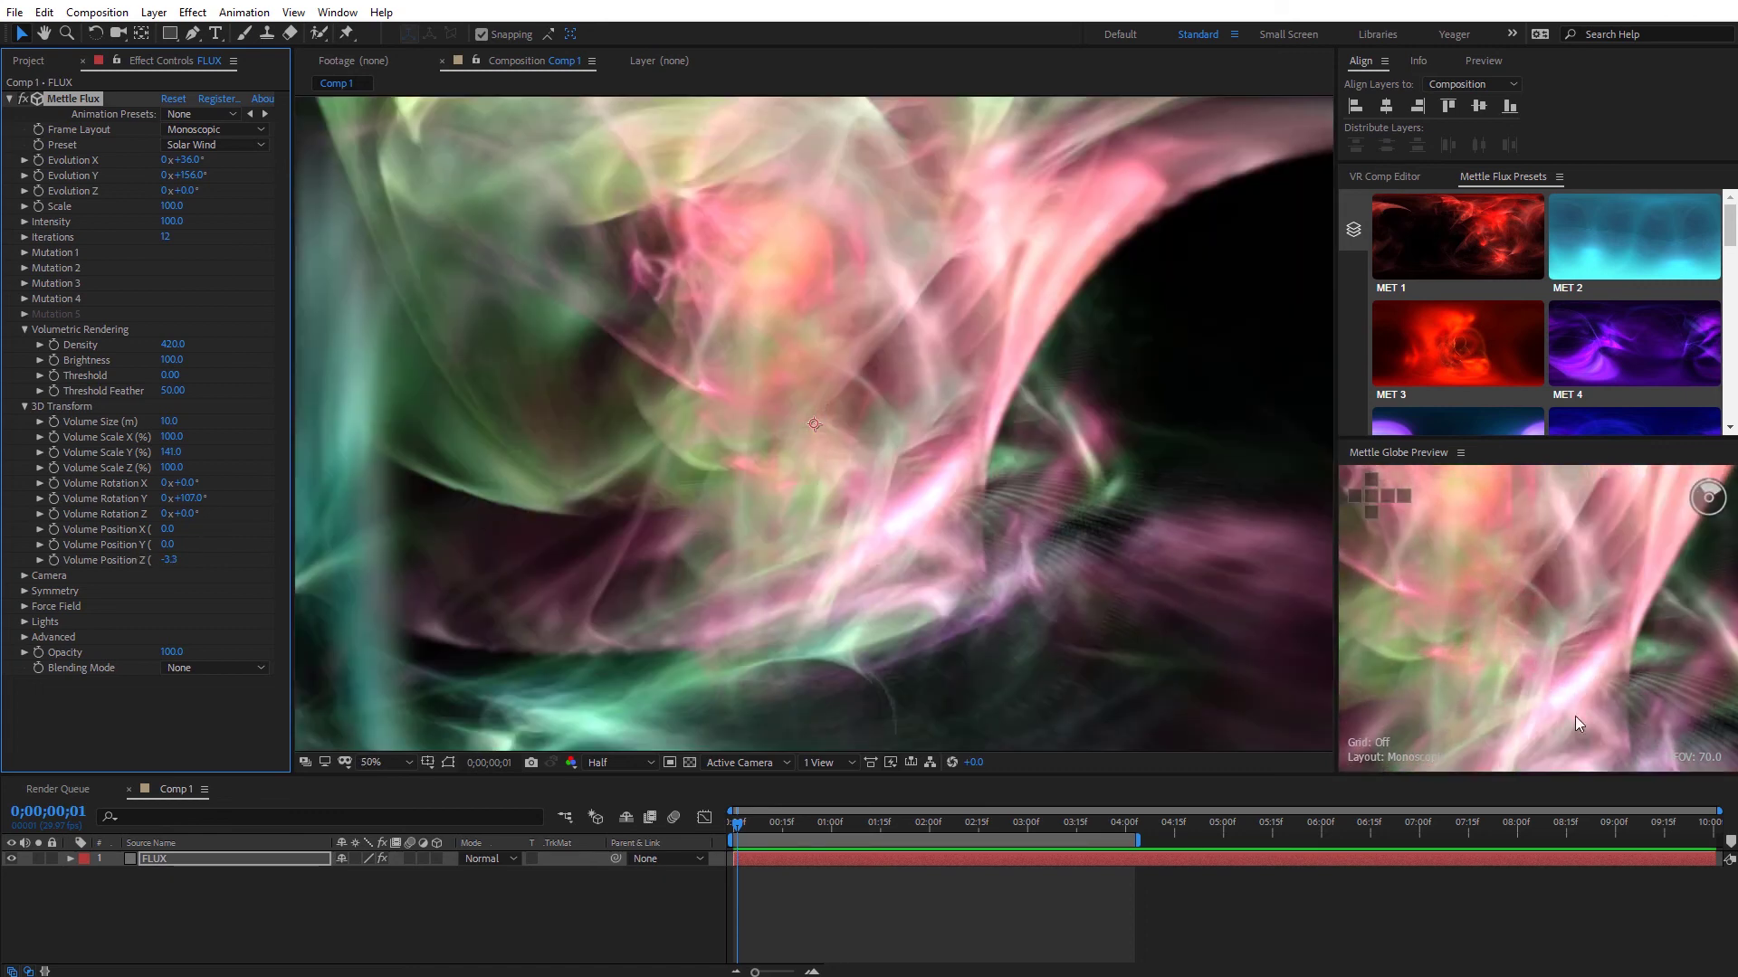
click(600, 762)
click(612, 805)
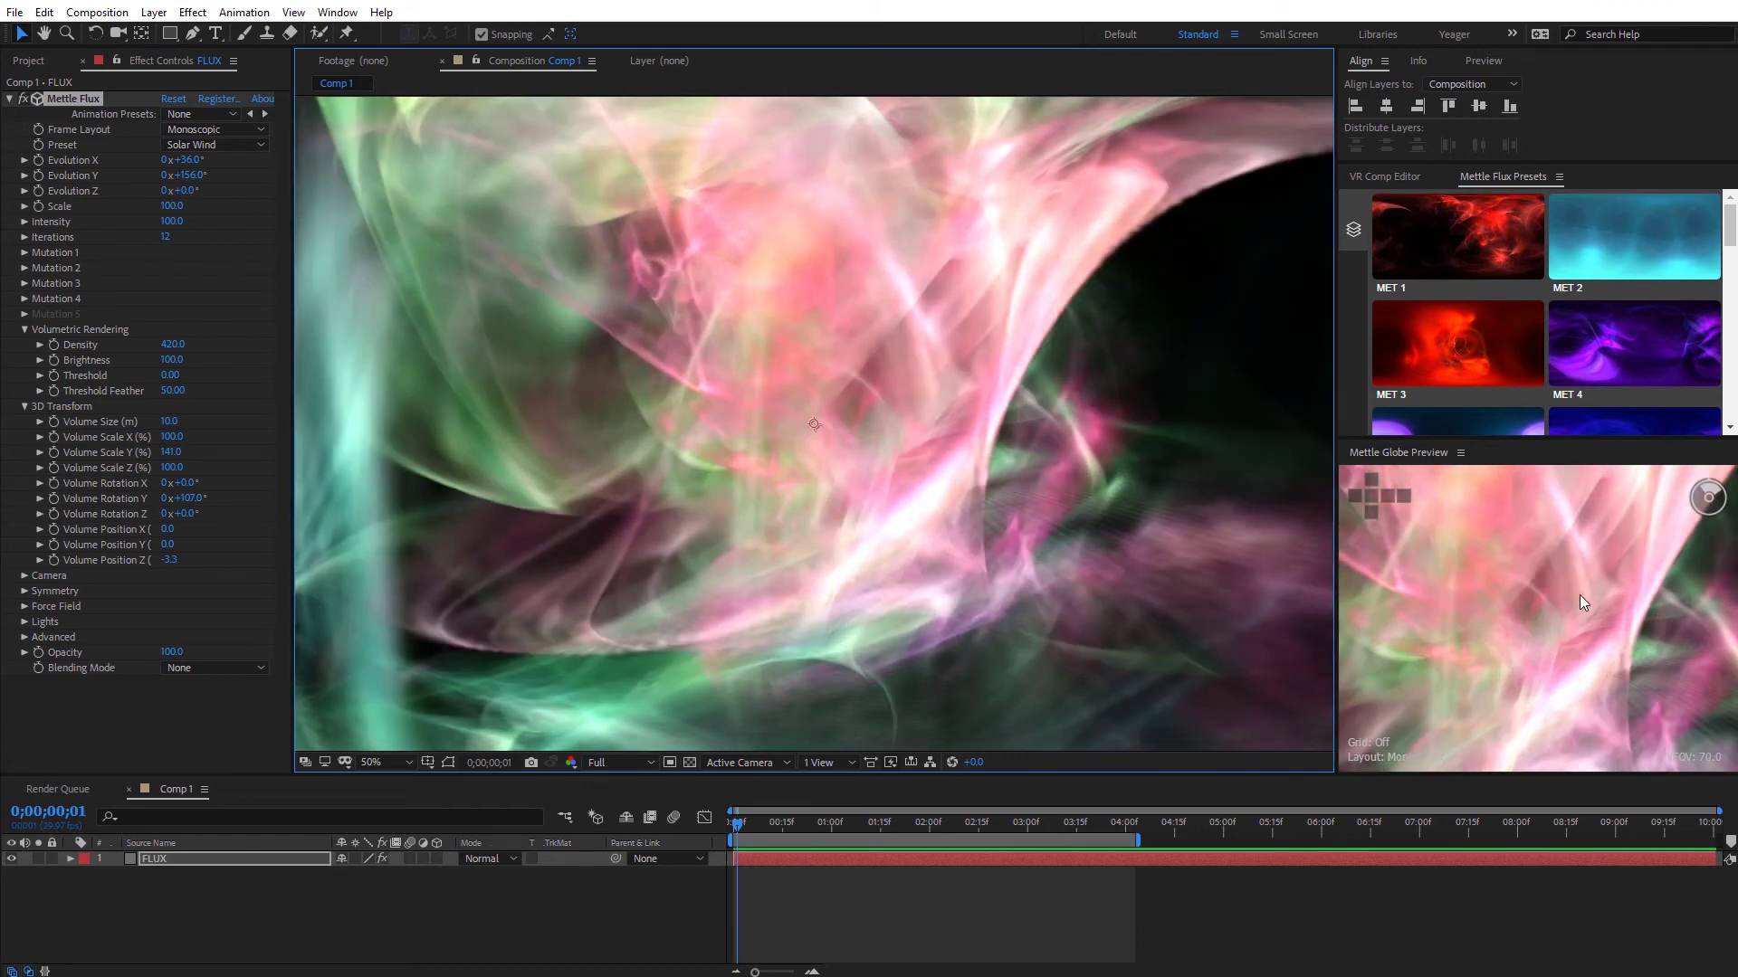
Look around the nebula in the maximized Globe Preview, then return the viewer to Half resolution.
click(1551, 528)
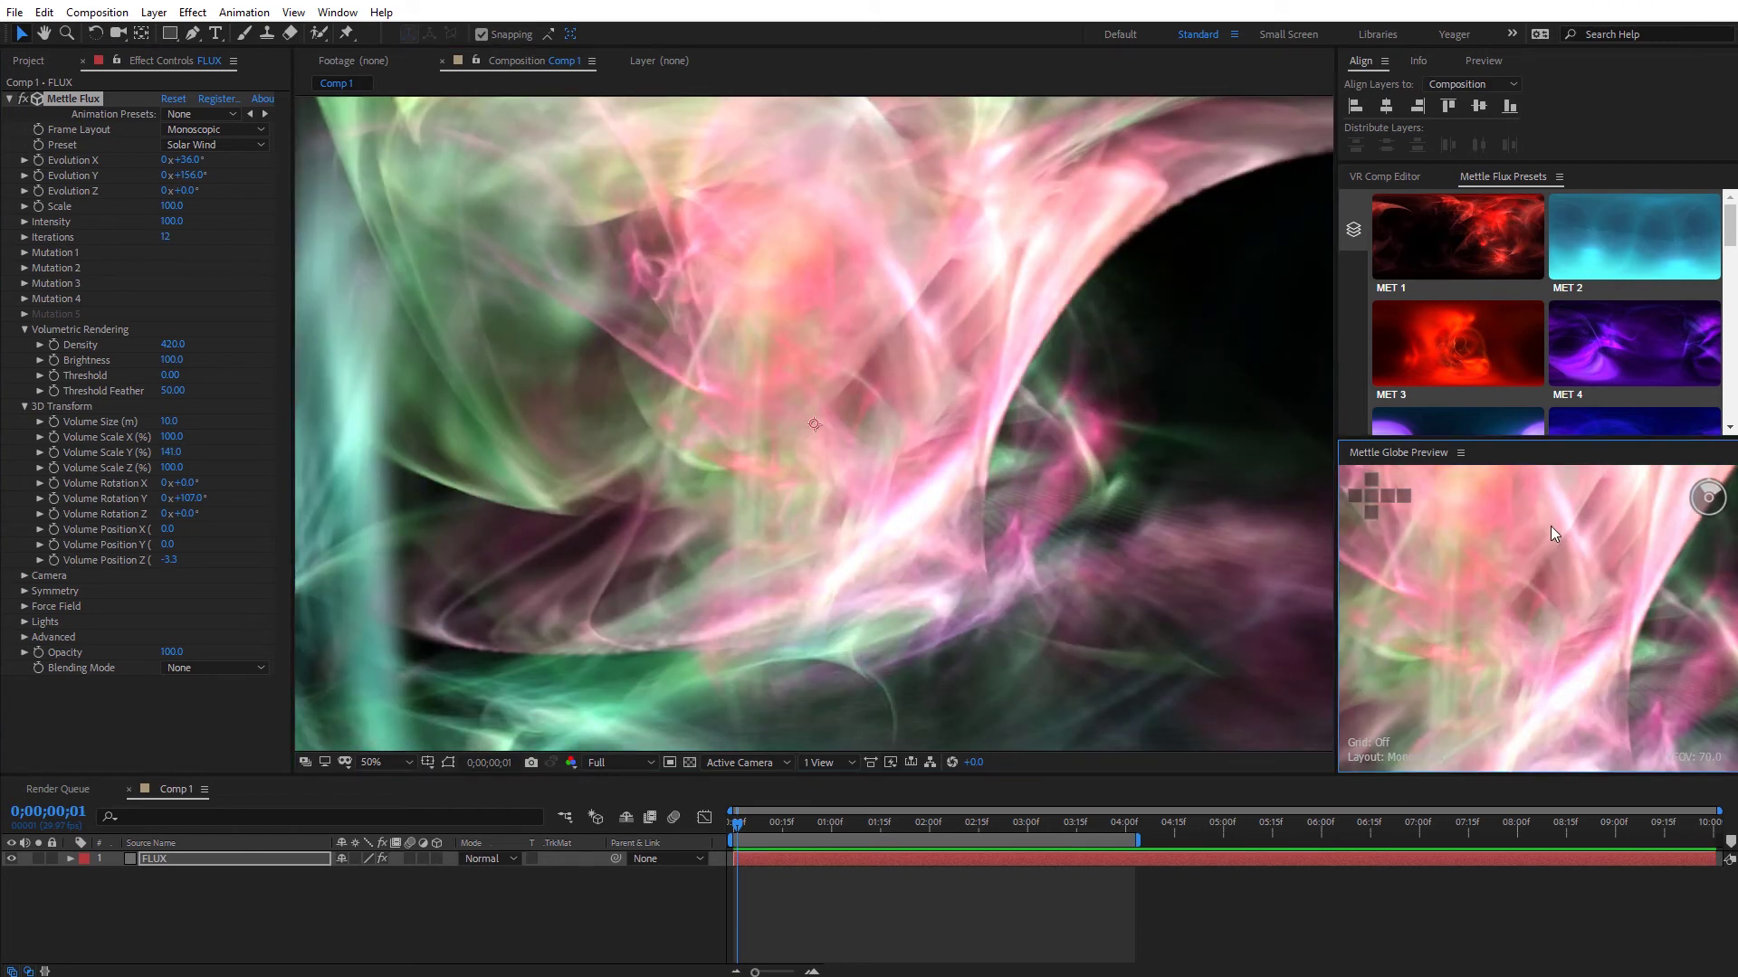
key(grave)
drag(1193, 325, 678, 438)
key(grave)
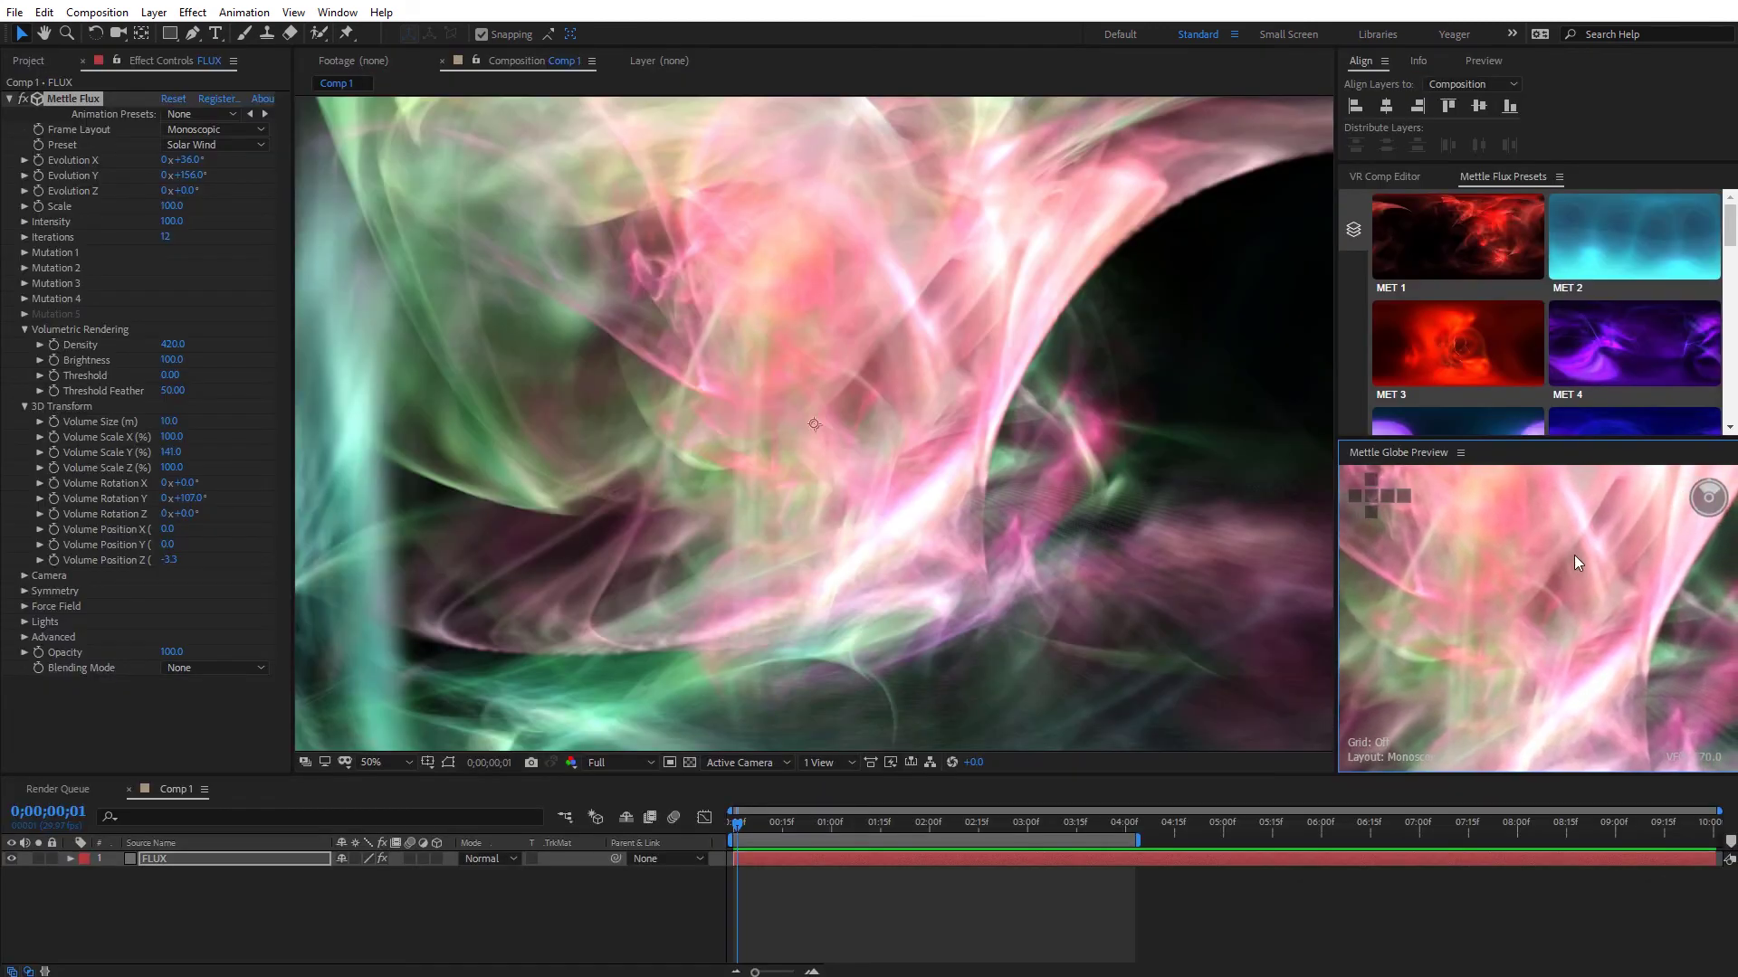
click(649, 763)
click(643, 817)
click(23, 577)
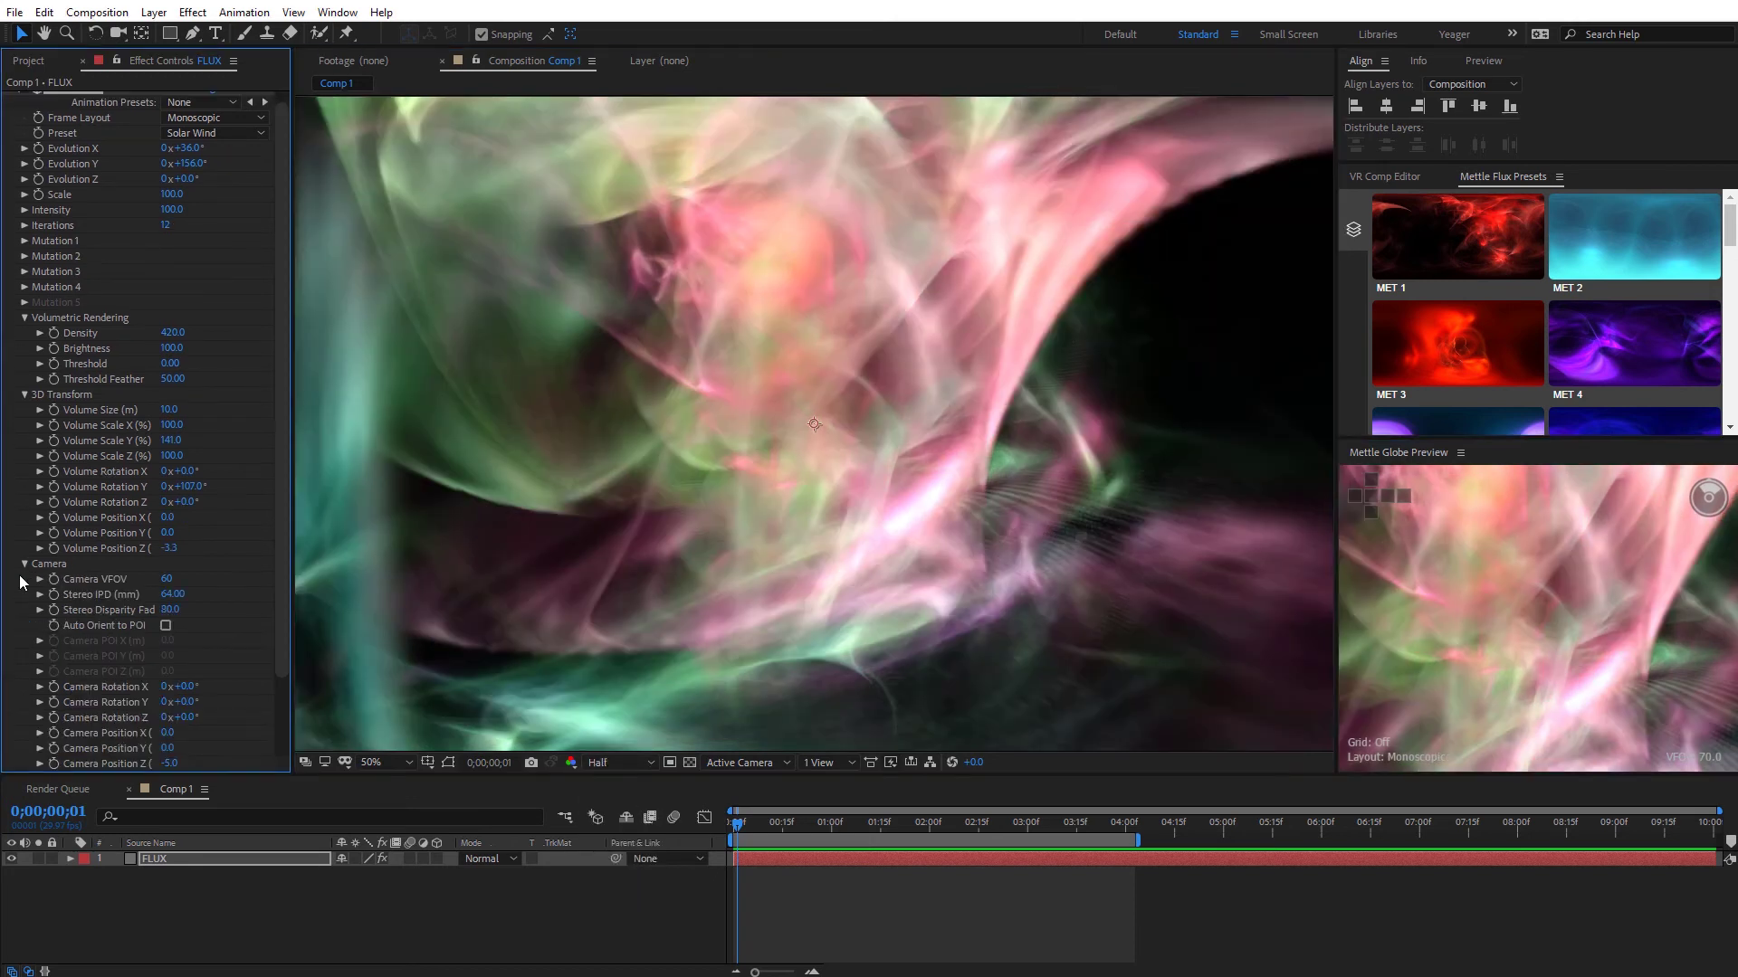
Switch Frame Layout to Rectilinear (Flat) and widen the Camera VFOV to 114.
scroll(181, 652, down, 3)
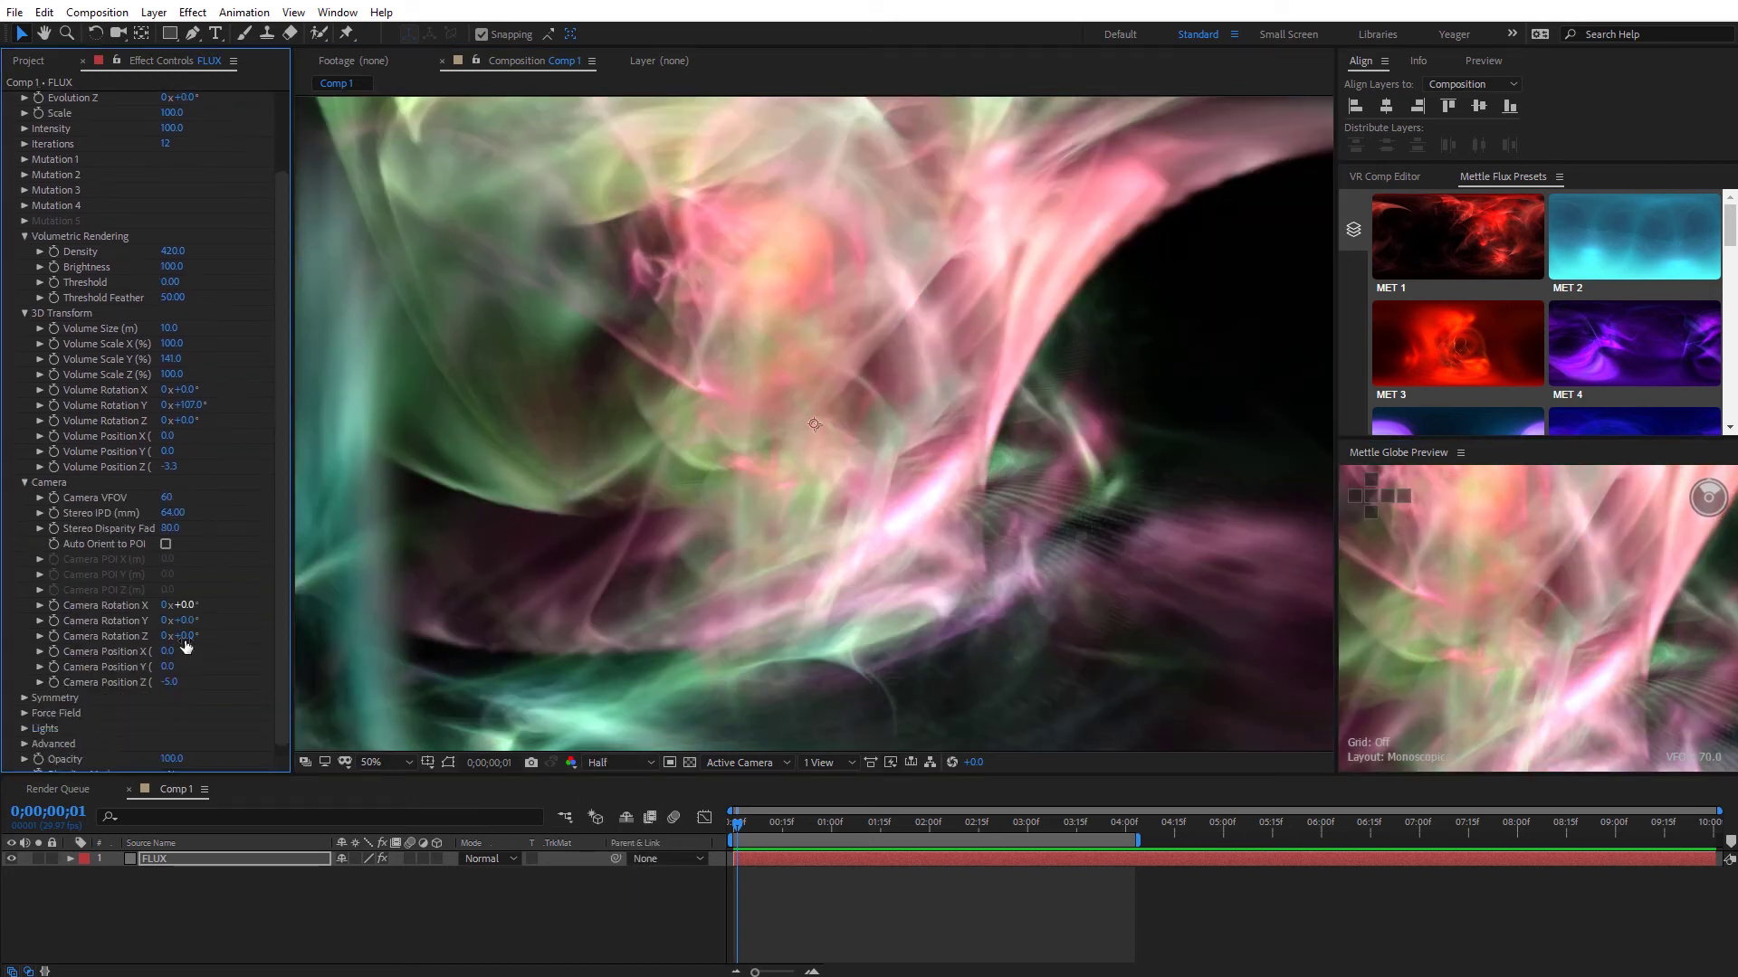
scroll(284, 574, up, 3)
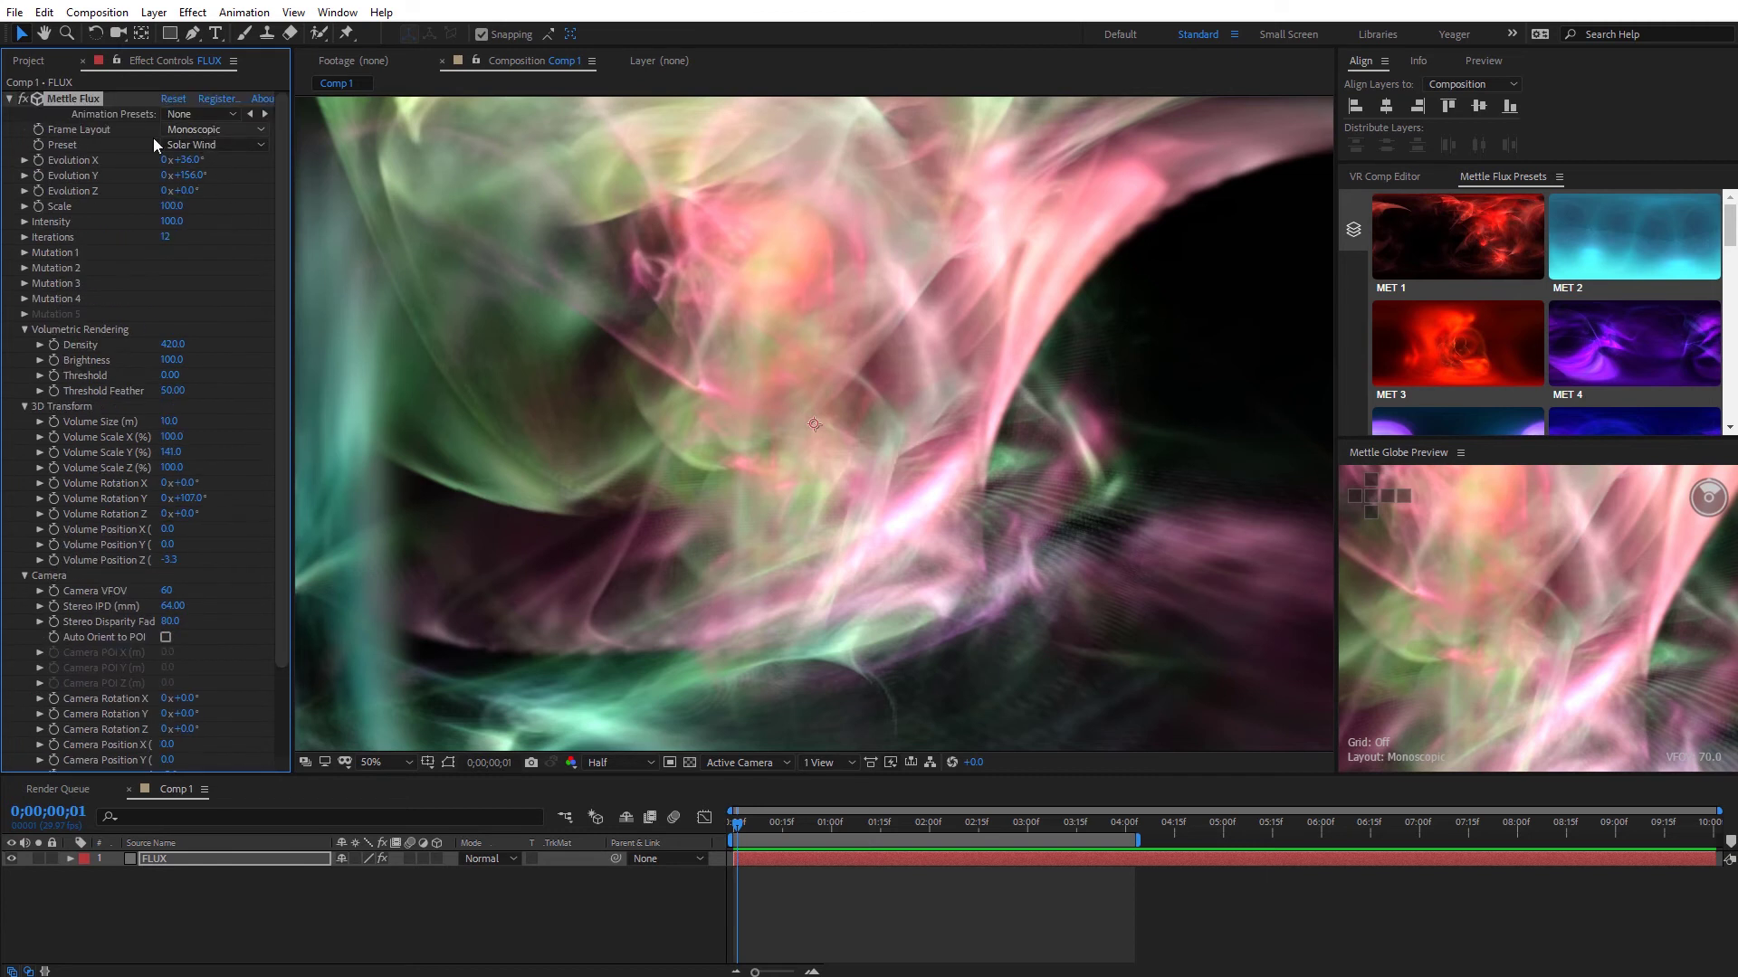
click(188, 131)
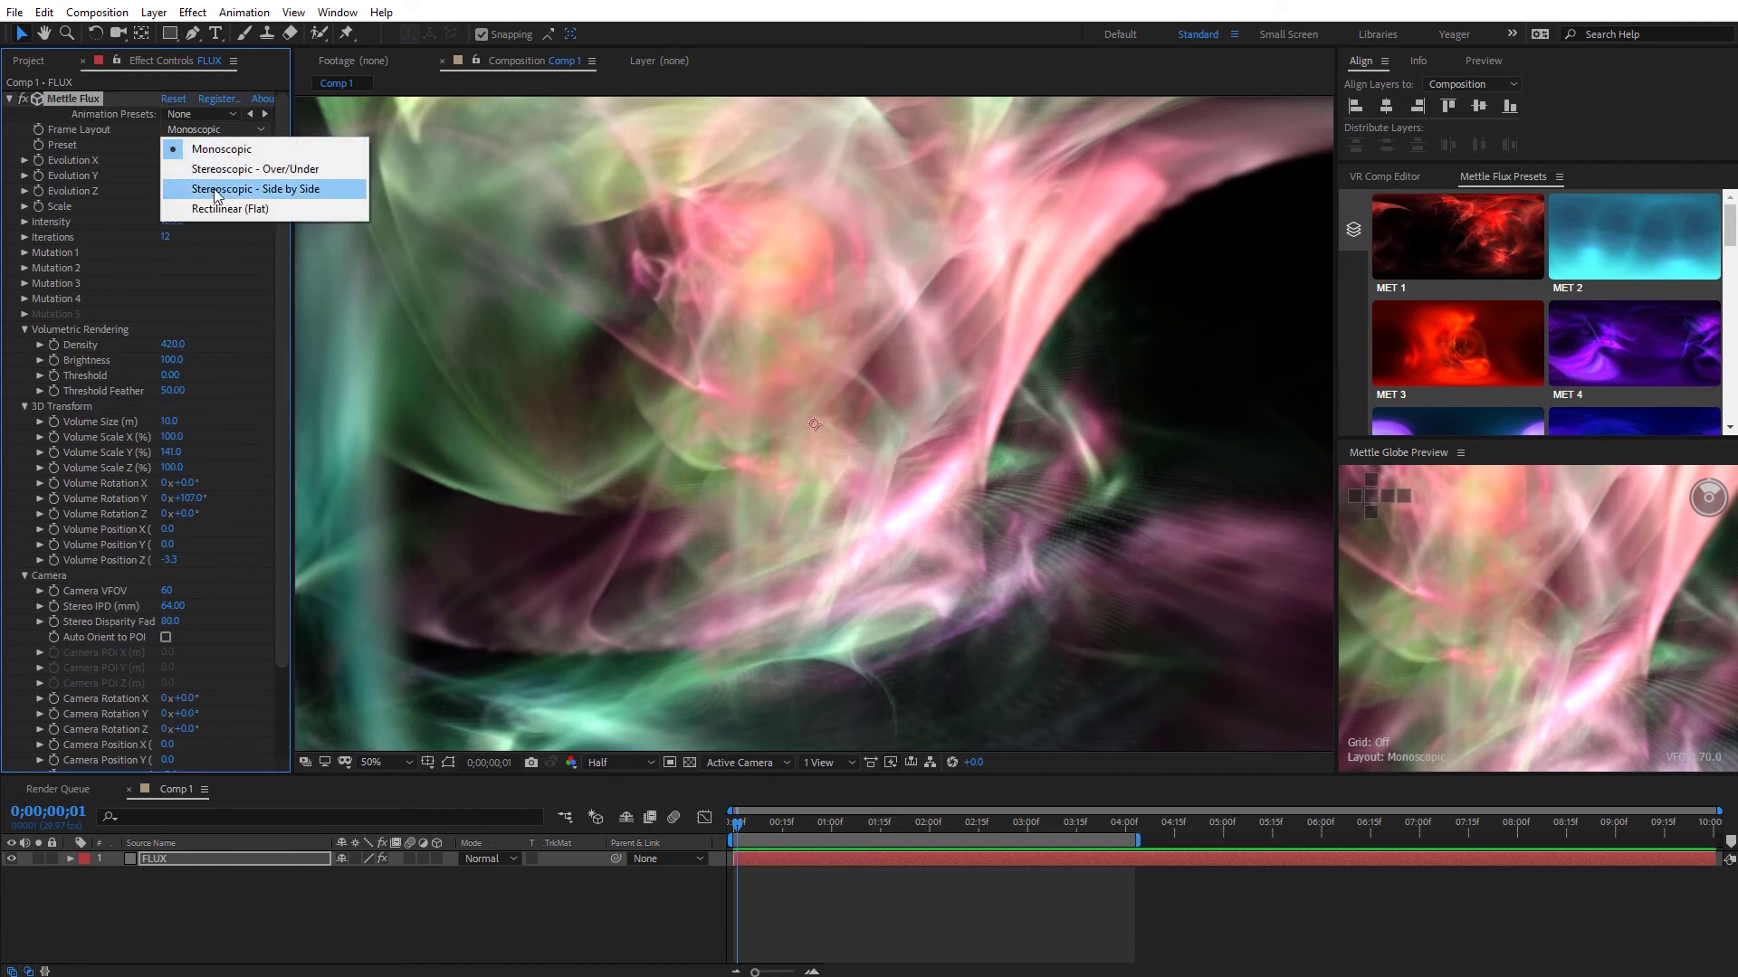
click(217, 205)
click(217, 131)
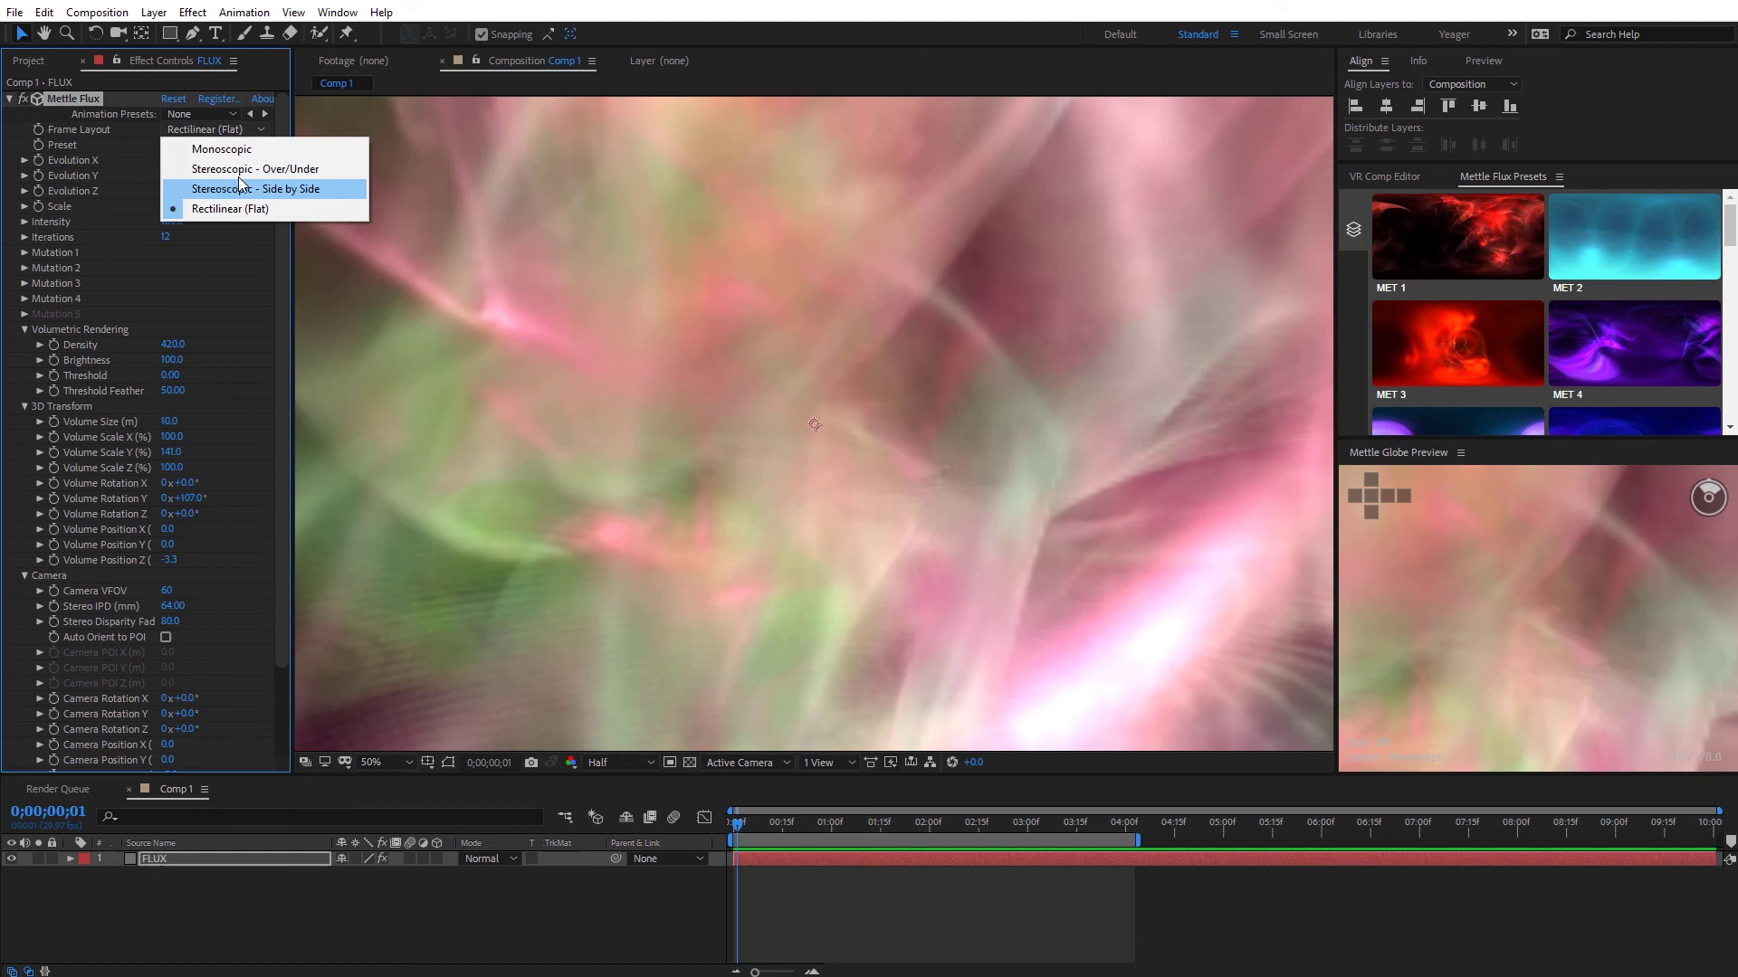
click(243, 152)
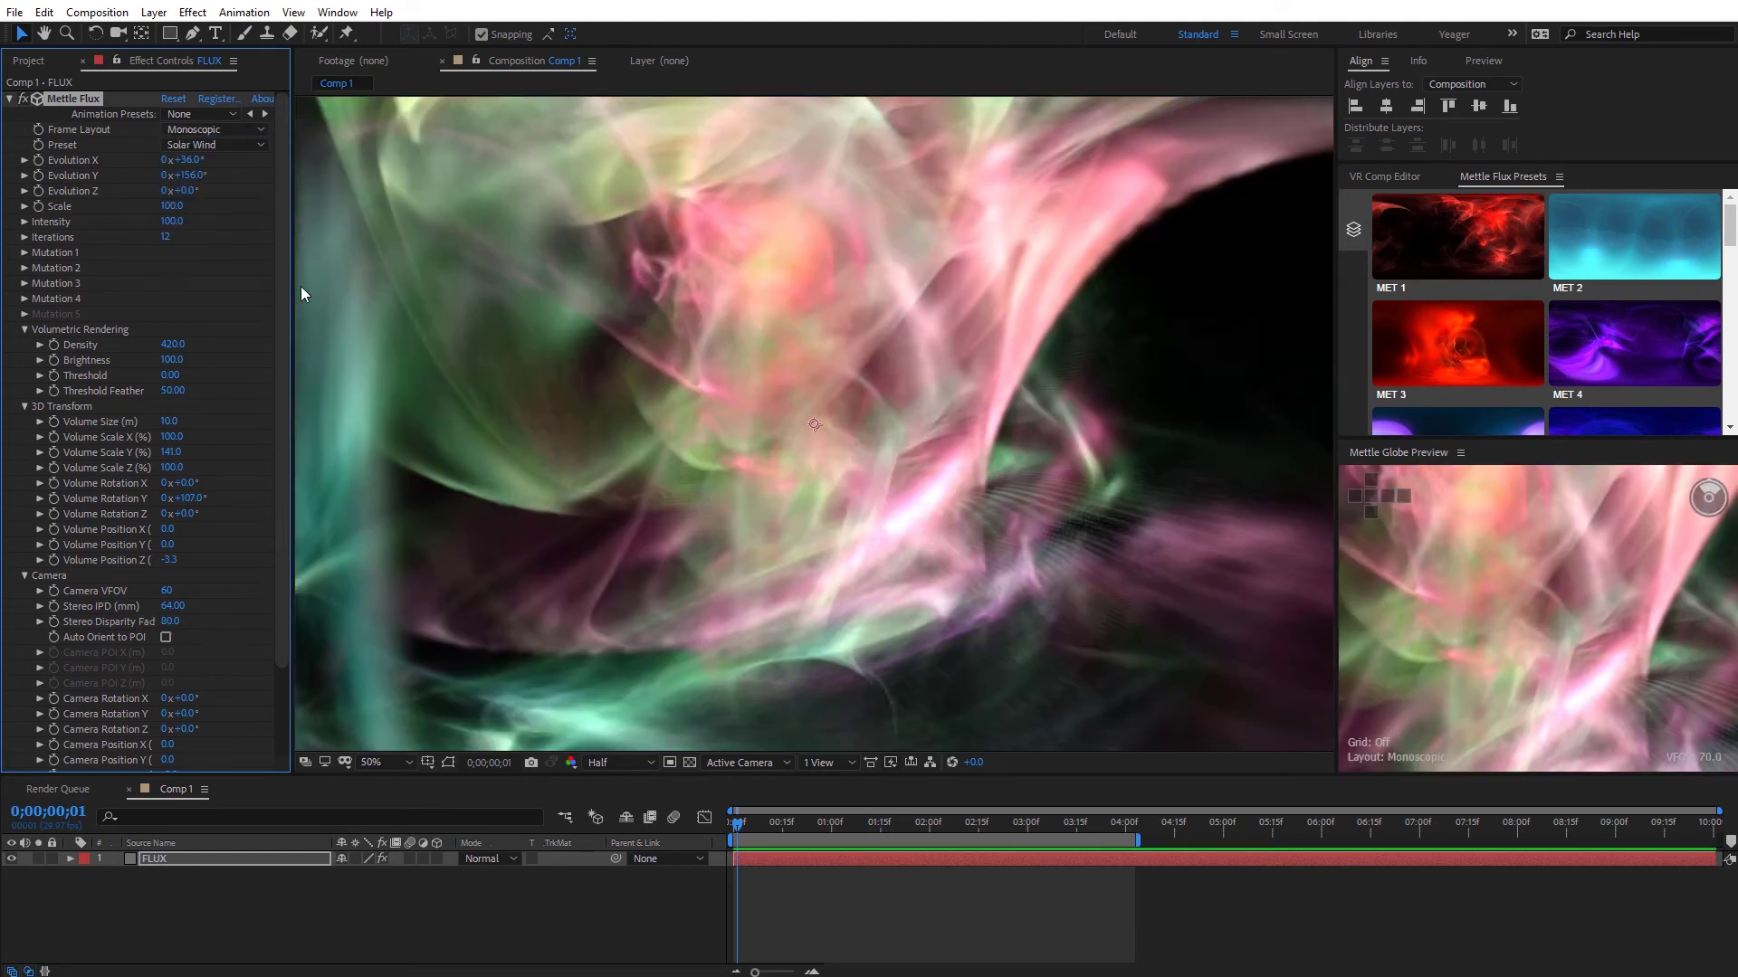
click(211, 127)
click(229, 208)
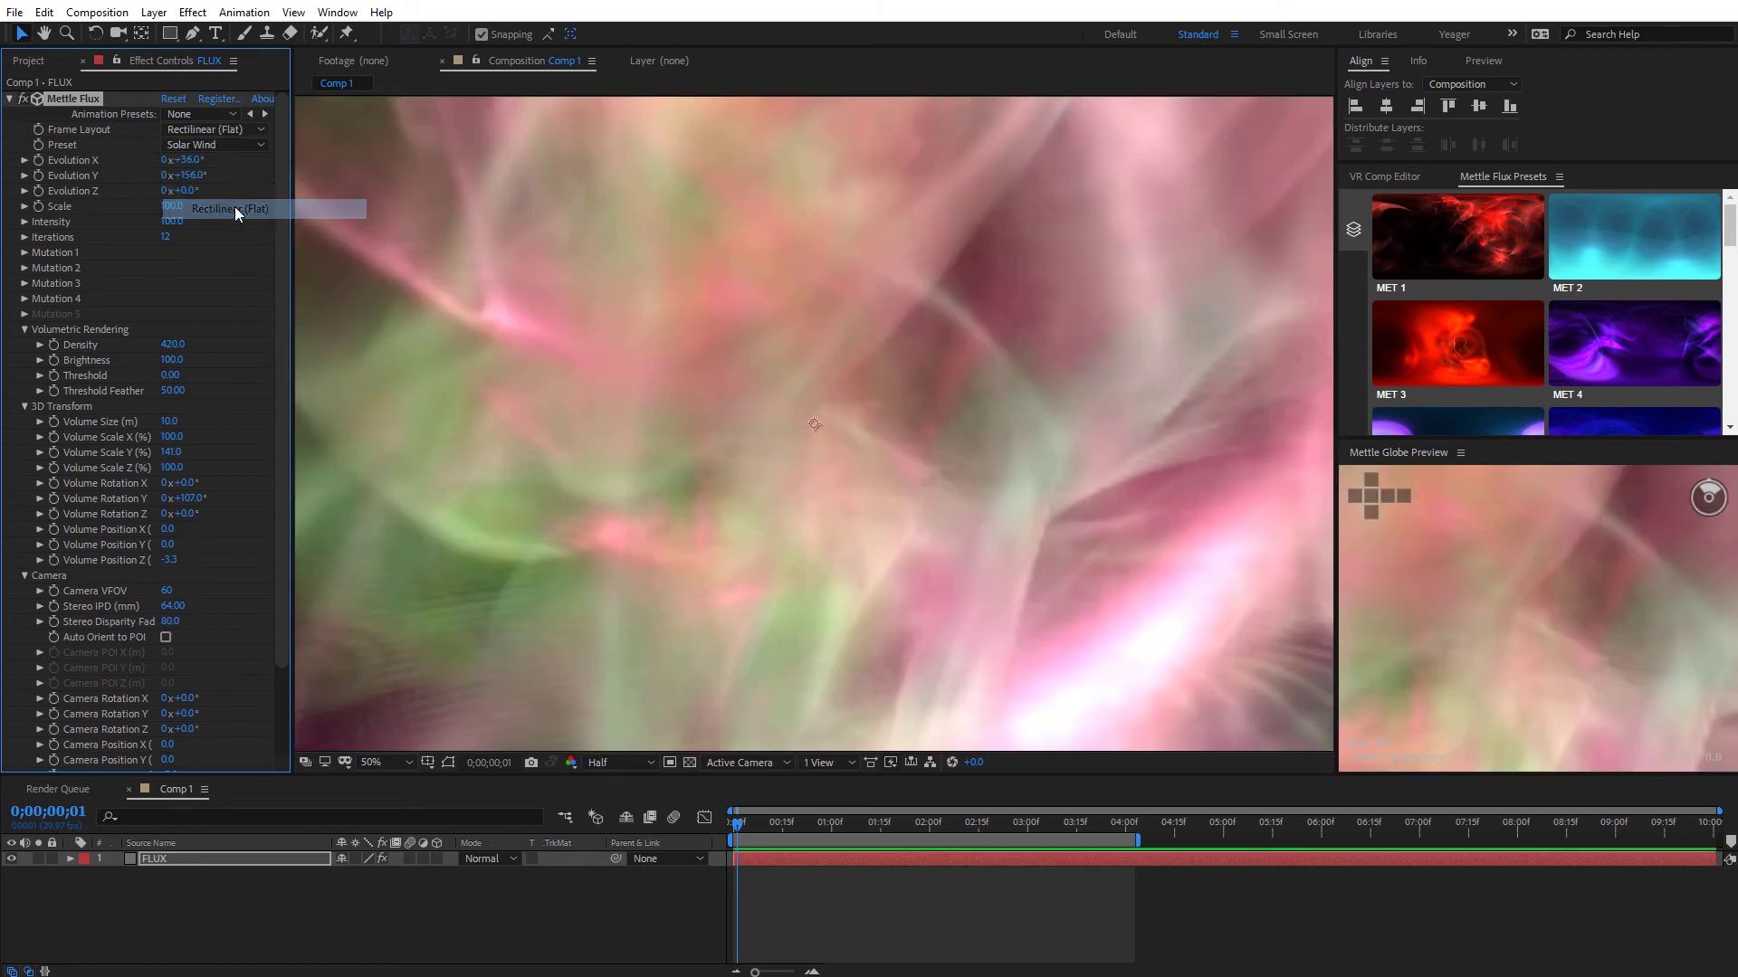
key(comma)
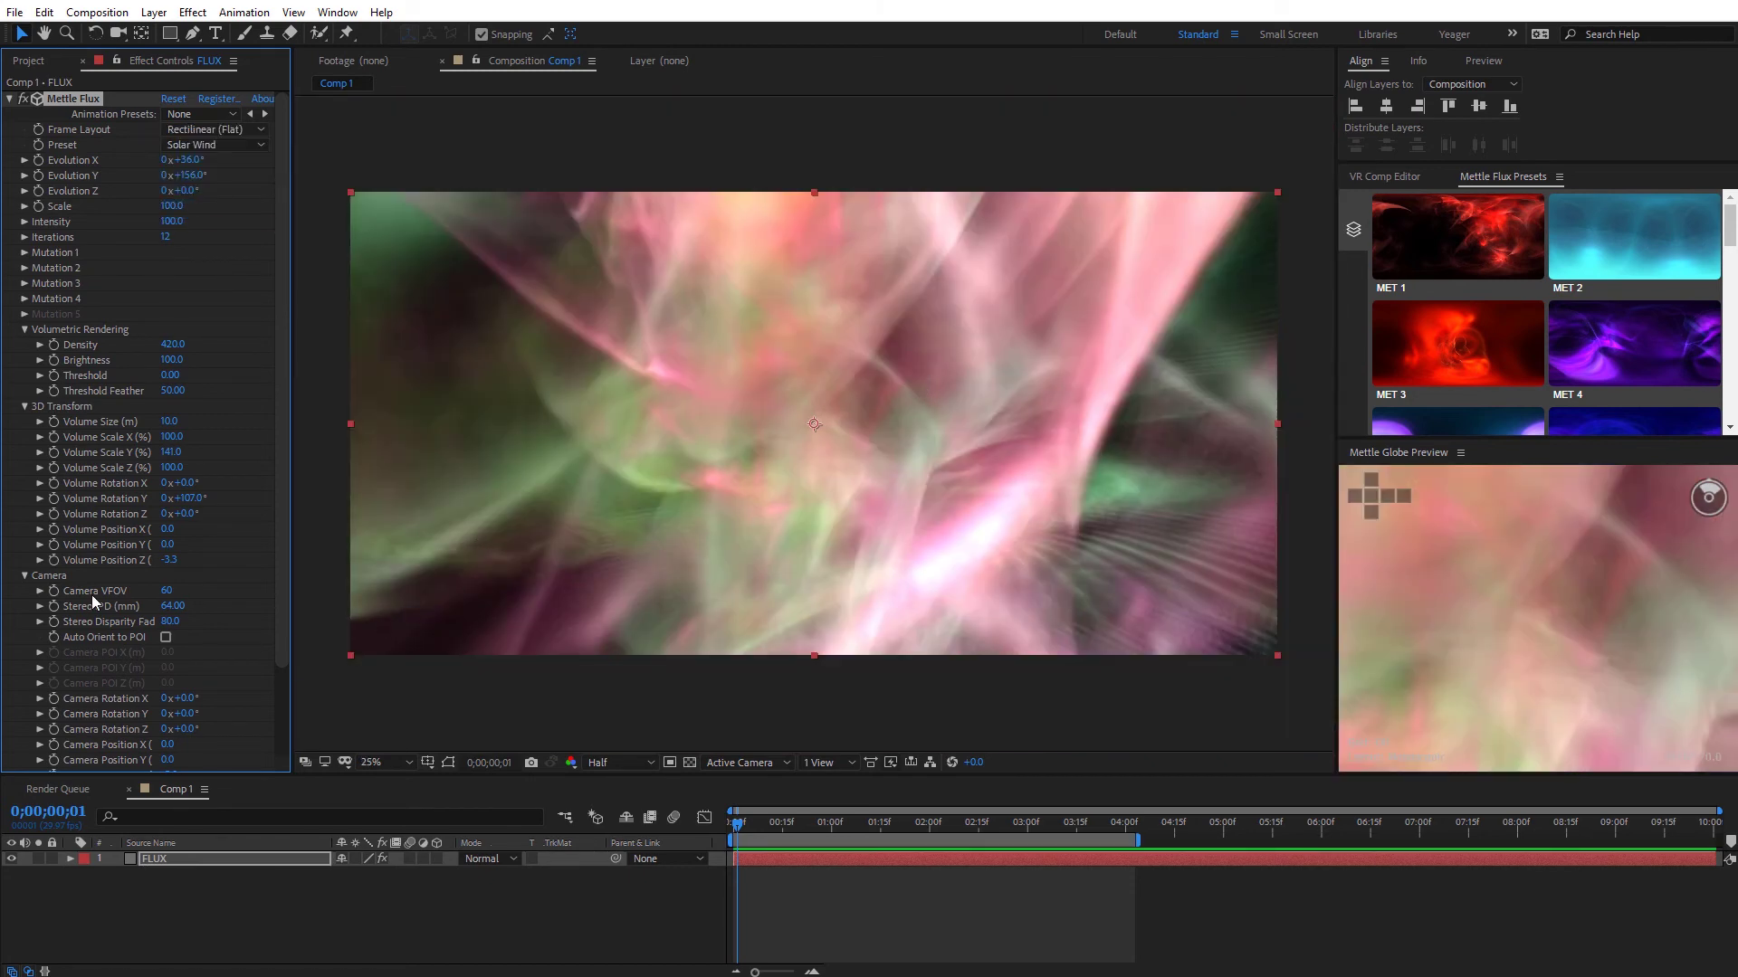
drag(166, 590, 216, 598)
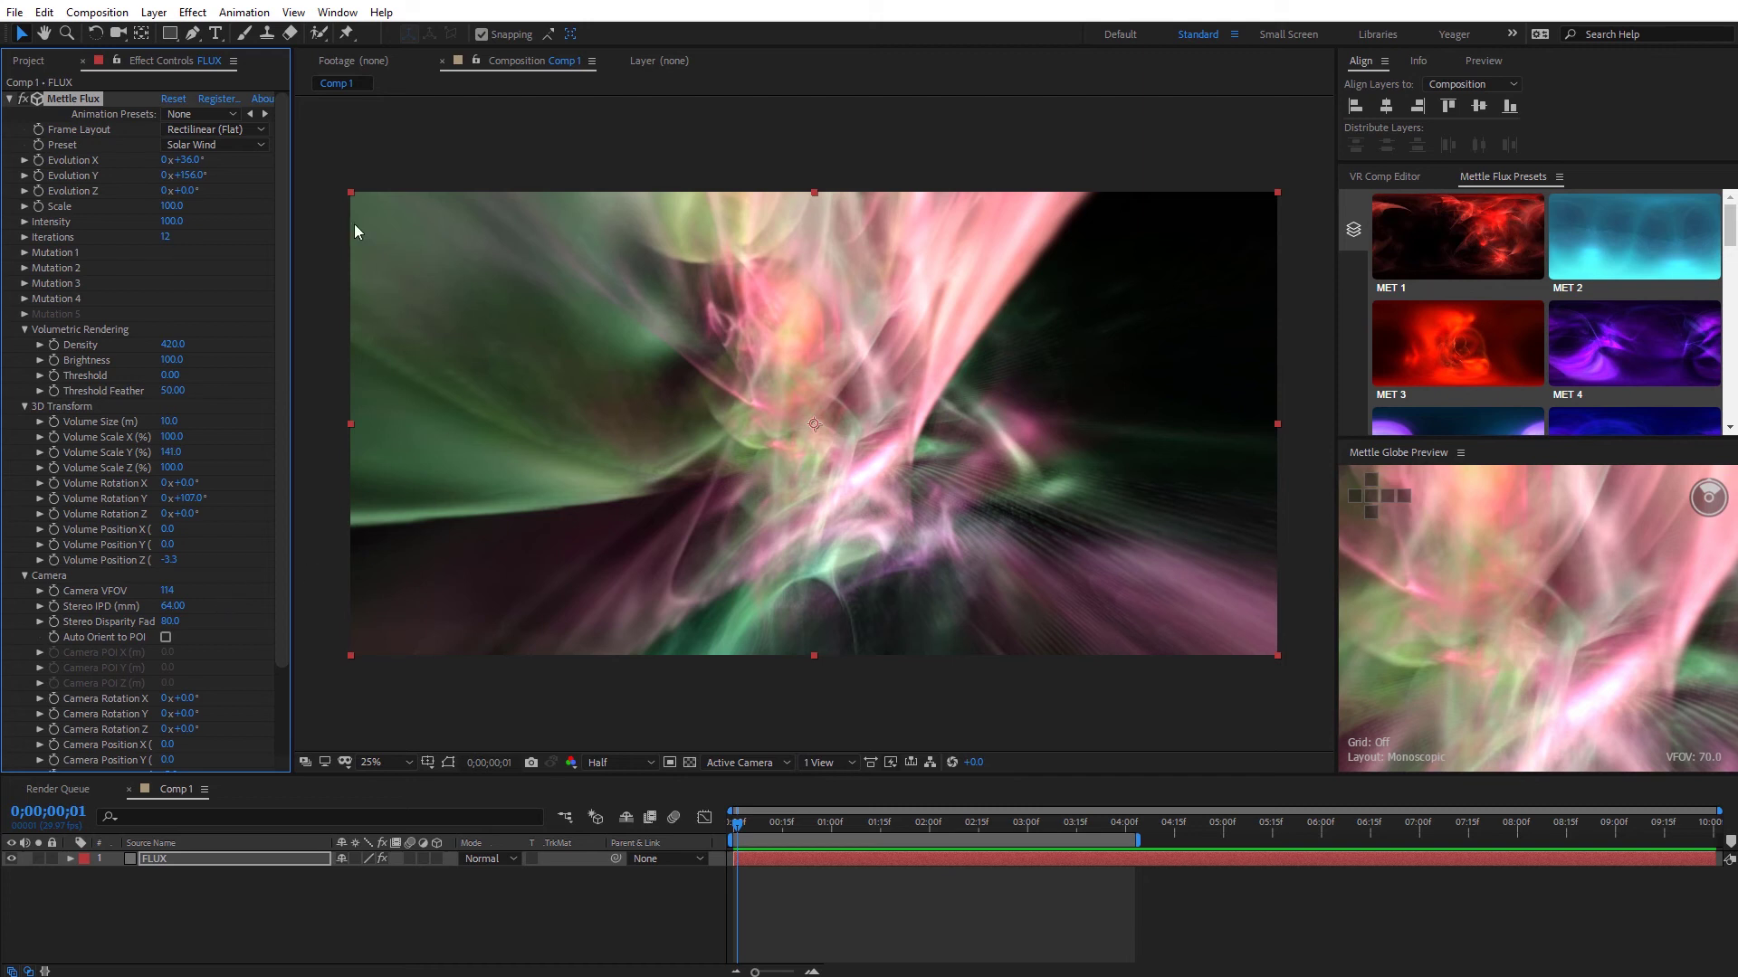
Render the nebula in Stereoscopic Over/Under layout and widen the Effect Controls panel.
click(228, 132)
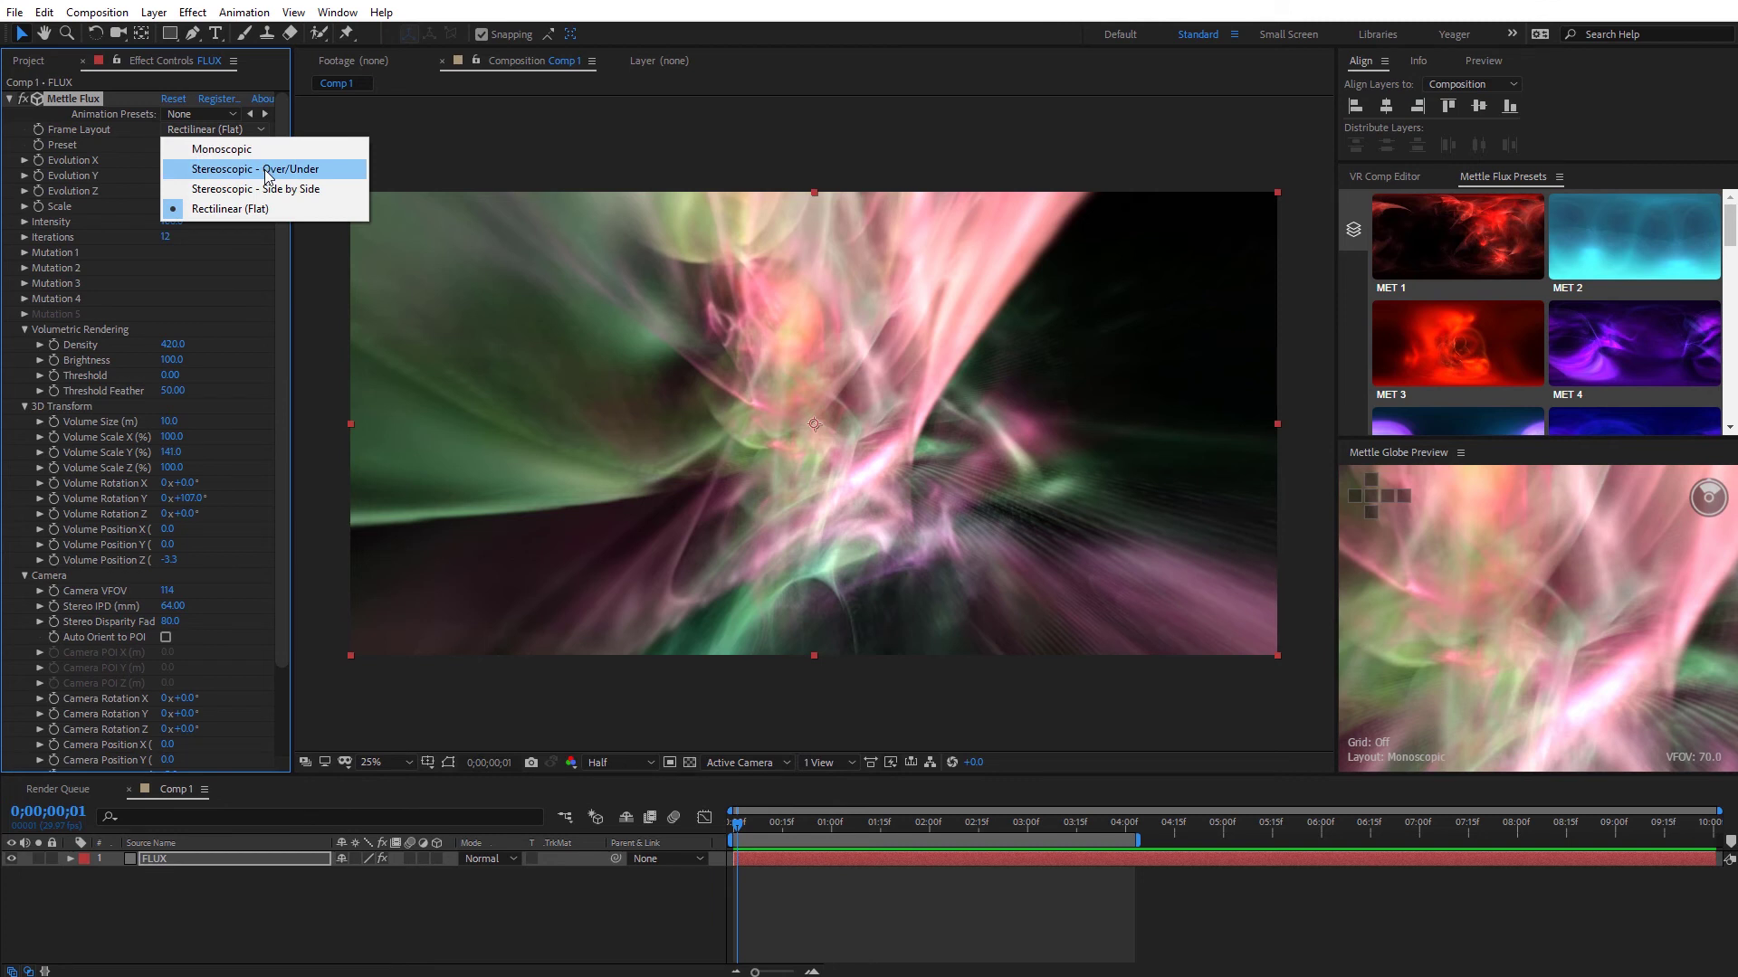
click(266, 175)
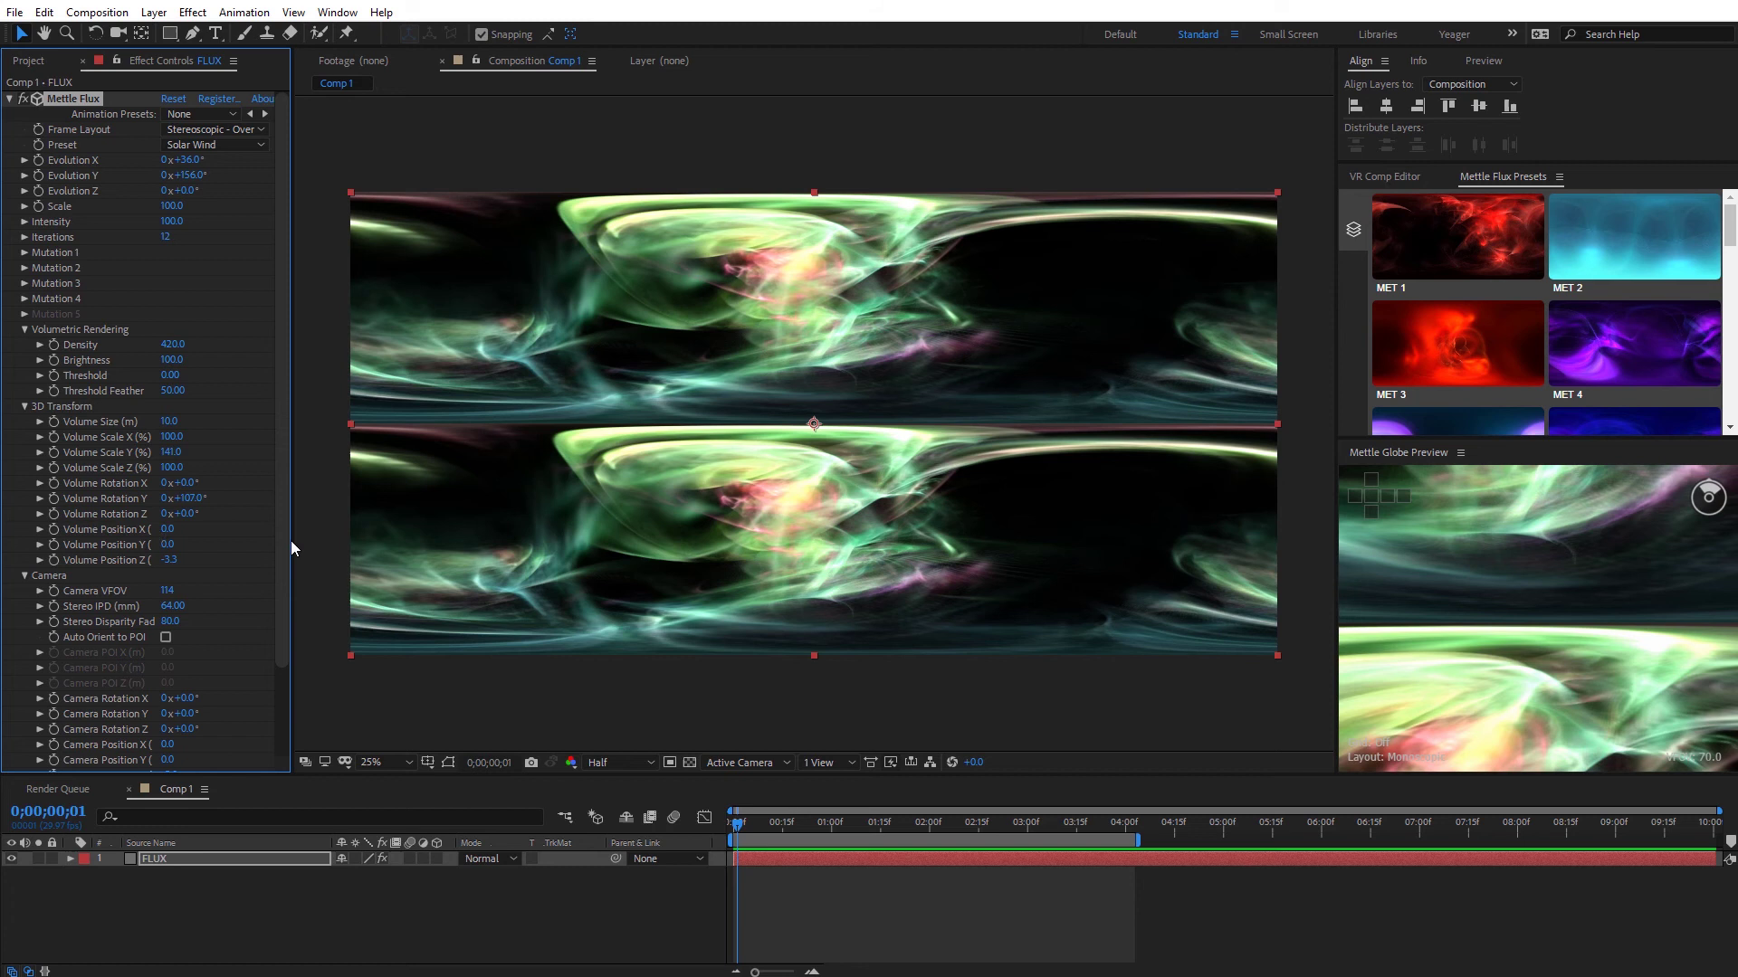
drag(291, 541, 328, 540)
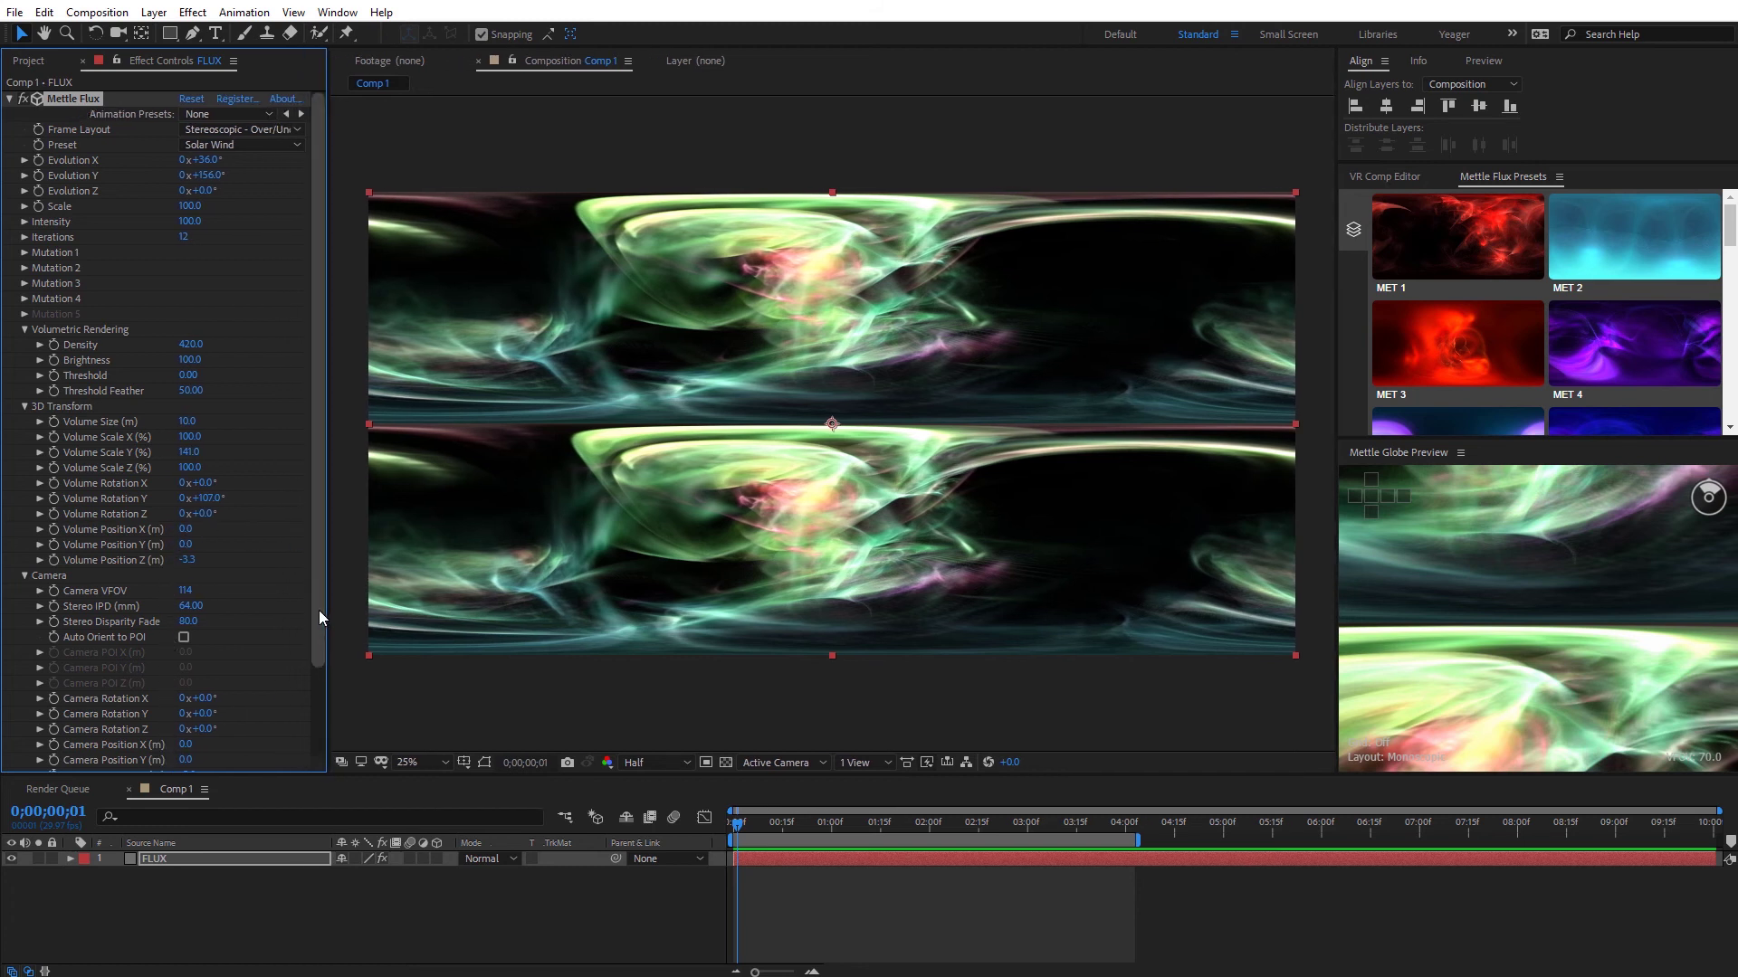
Expand the Symmetry property group in Effect Controls.
drag(318, 610, 315, 572)
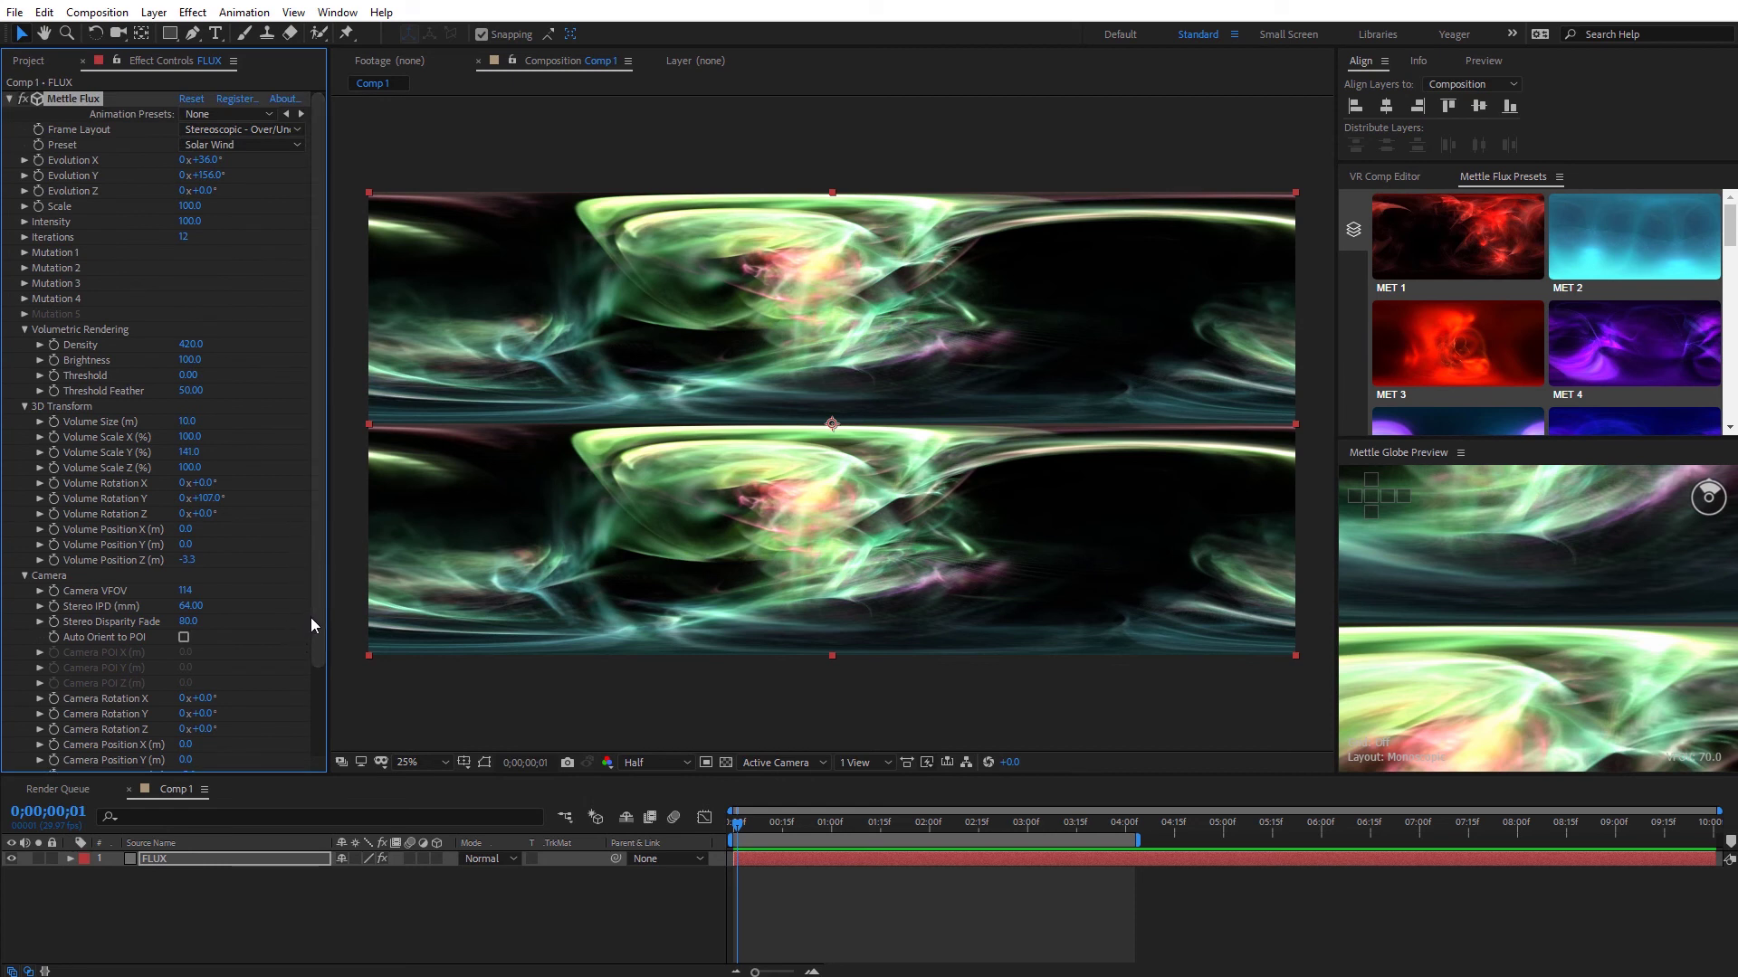
drag(317, 606, 315, 698)
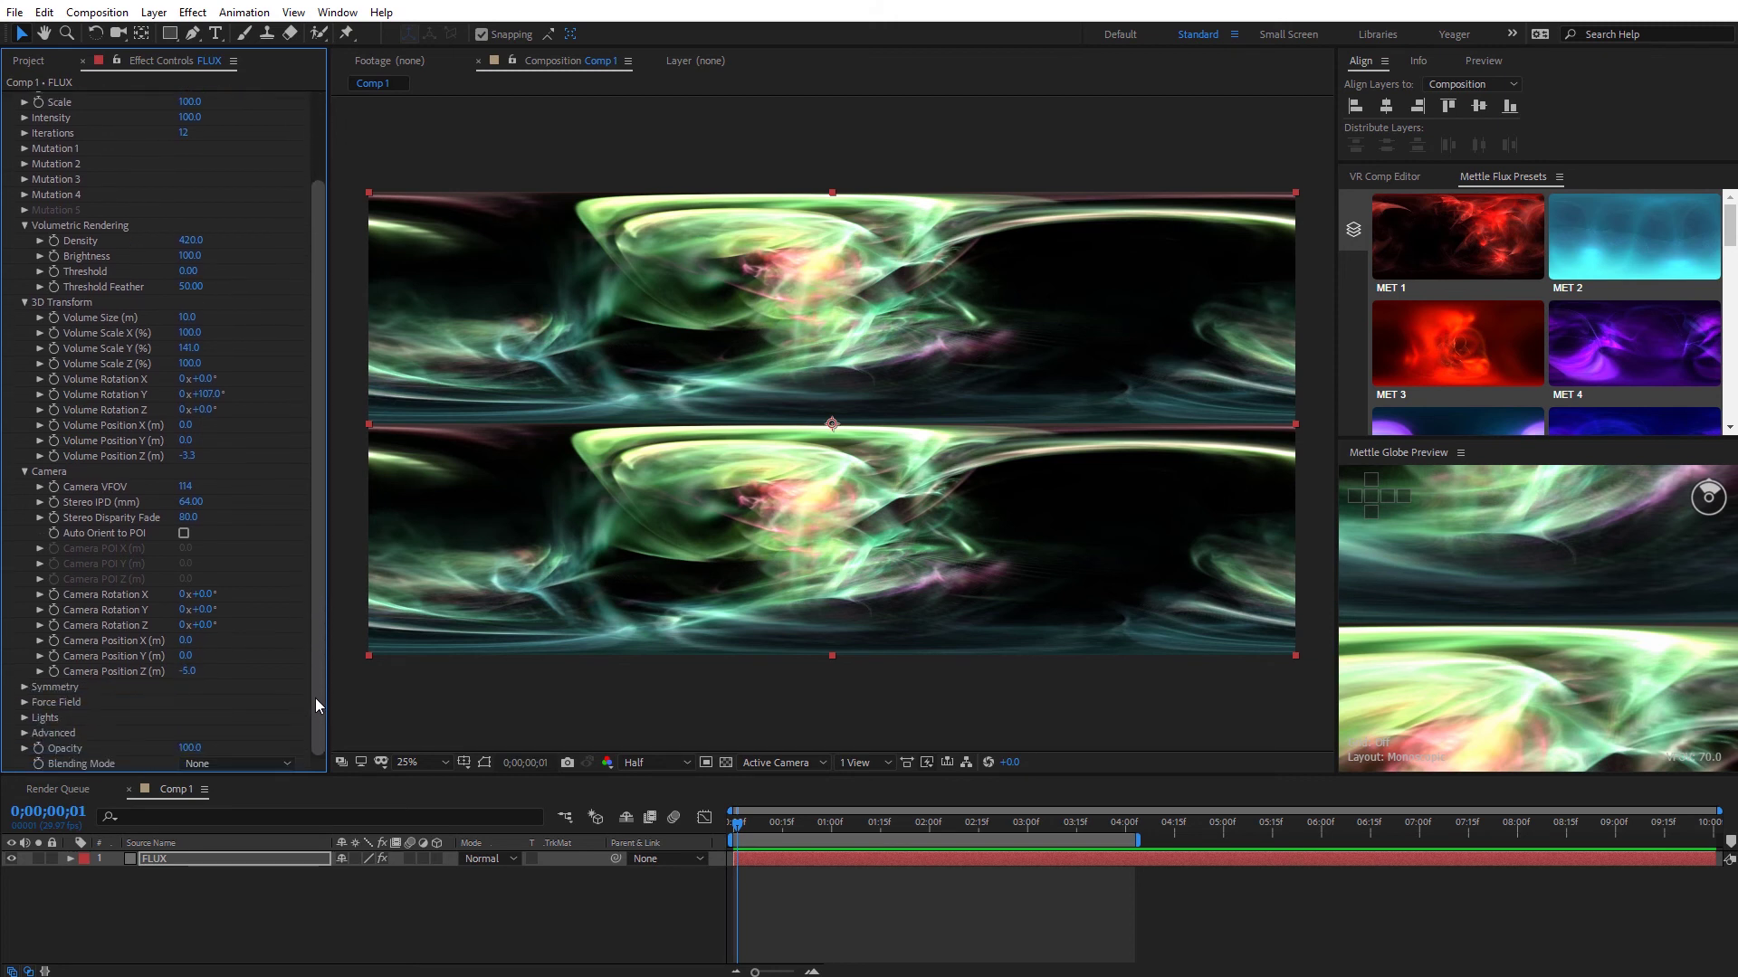
click(24, 690)
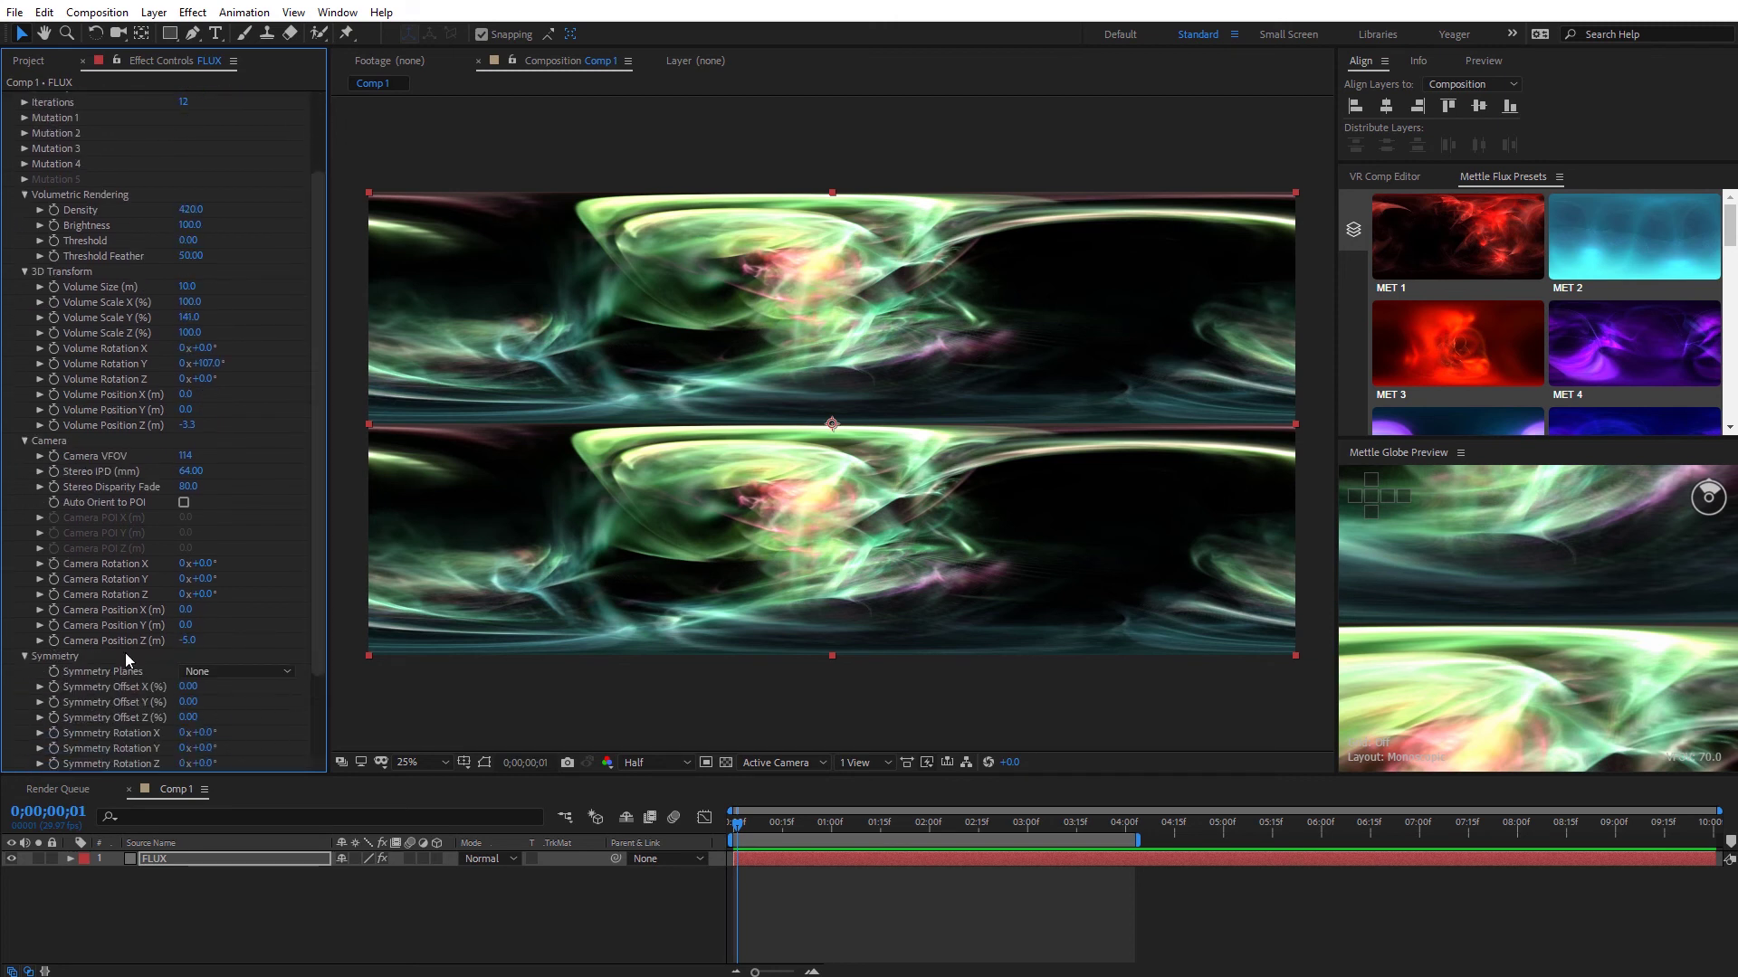
drag(308, 652, 315, 474)
Set Frame Layout back to Monoscopic and Symmetry Planes to X, then XY.
click(262, 132)
click(258, 149)
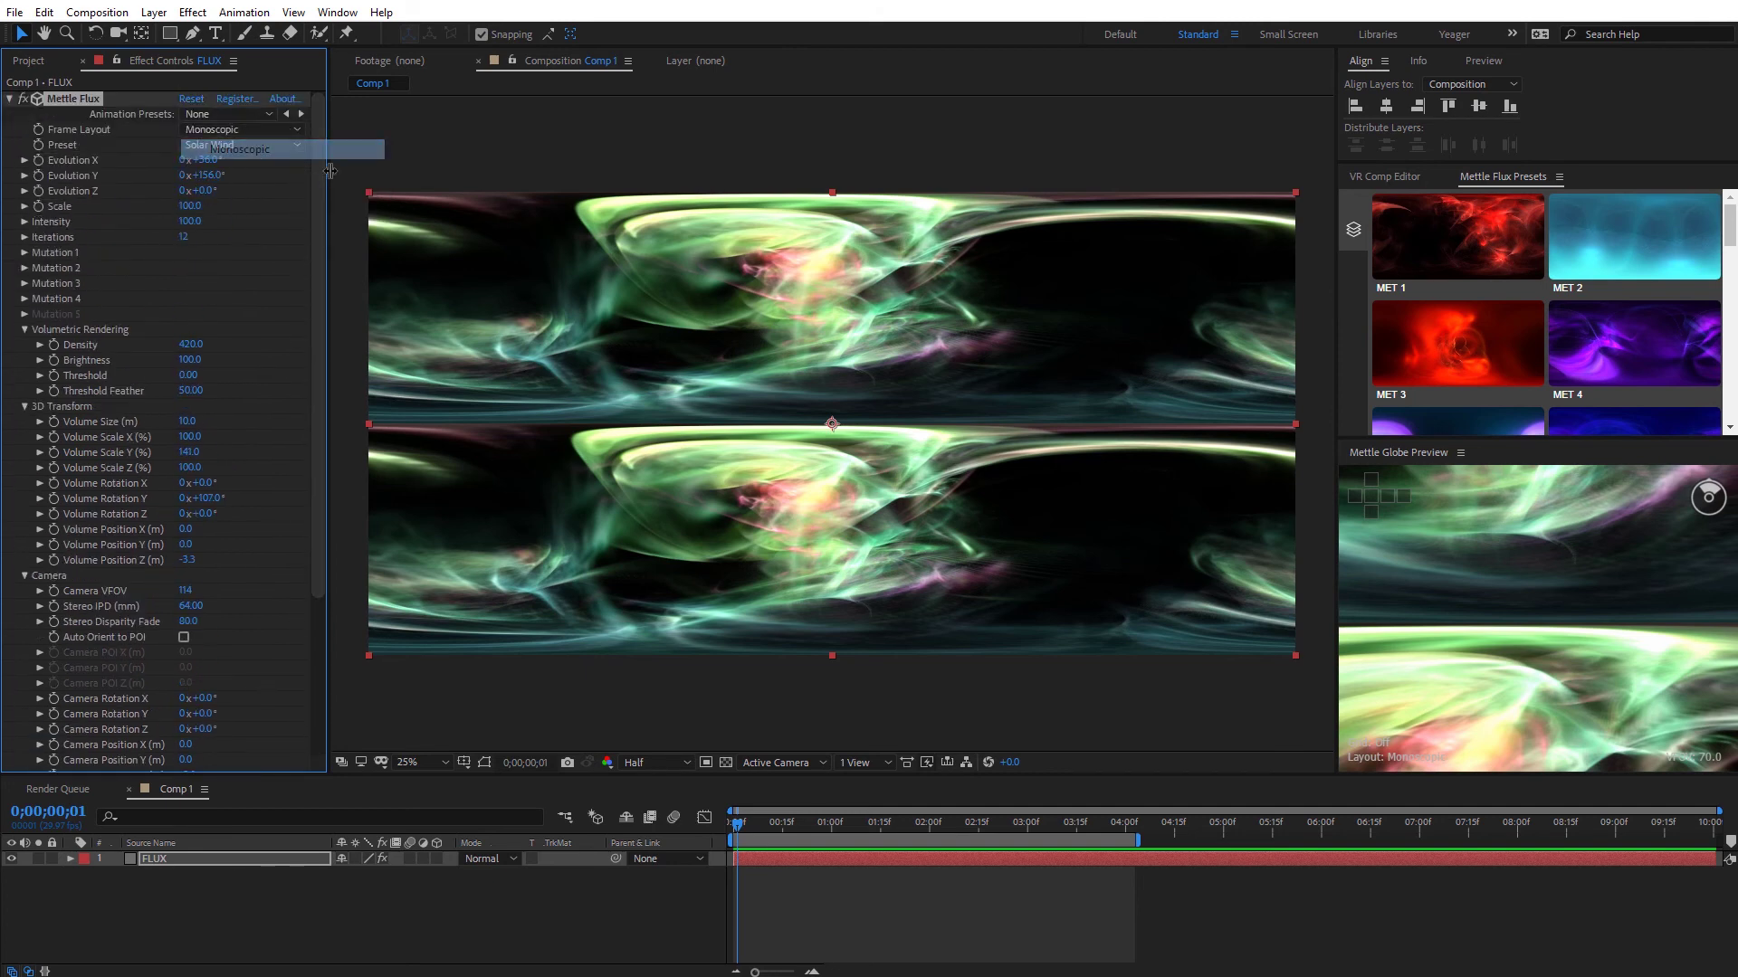
drag(318, 161, 291, 436)
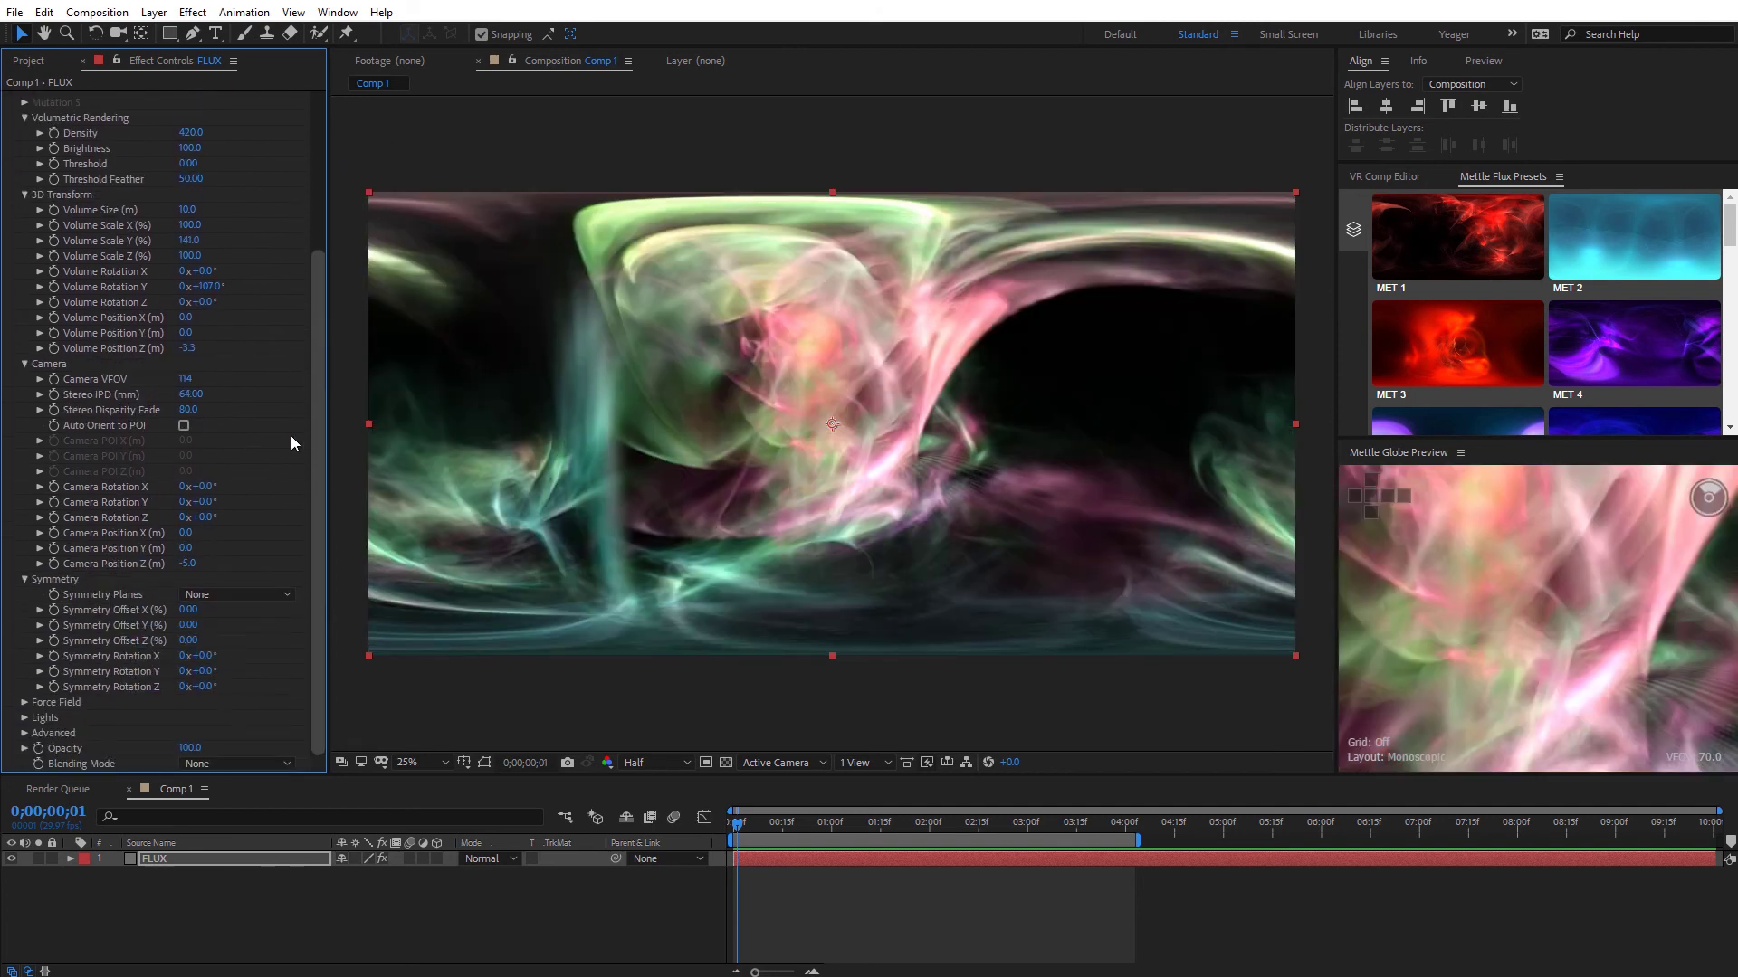
click(192, 595)
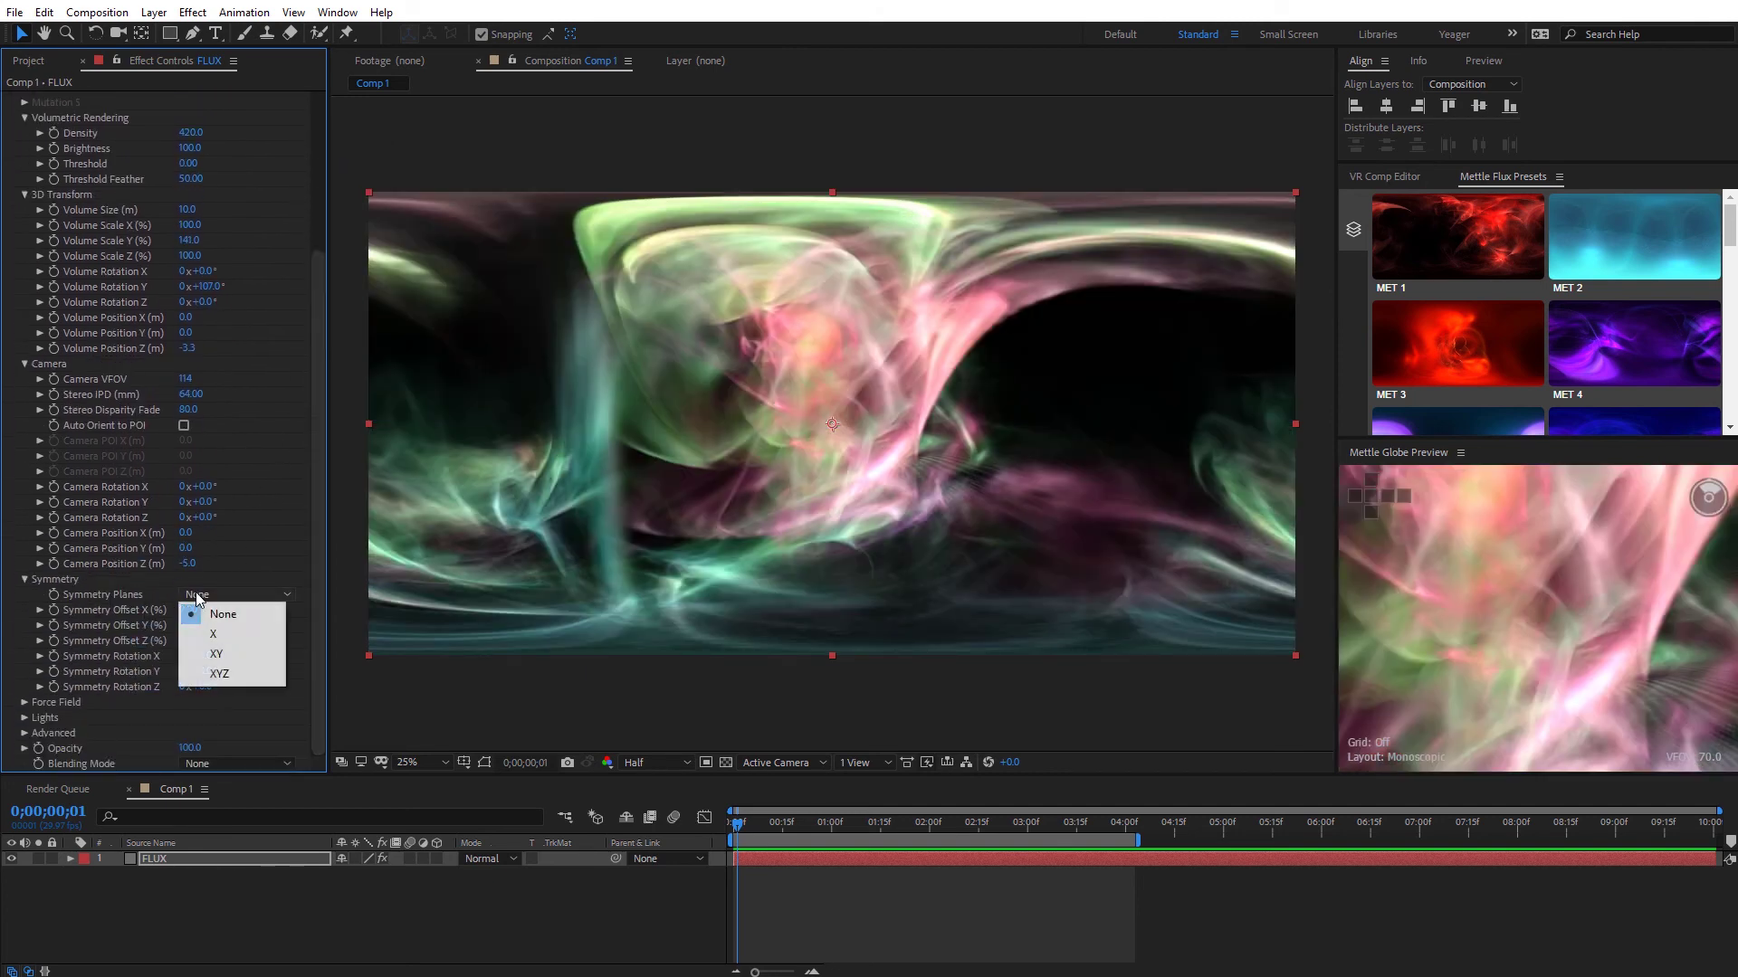
click(222, 636)
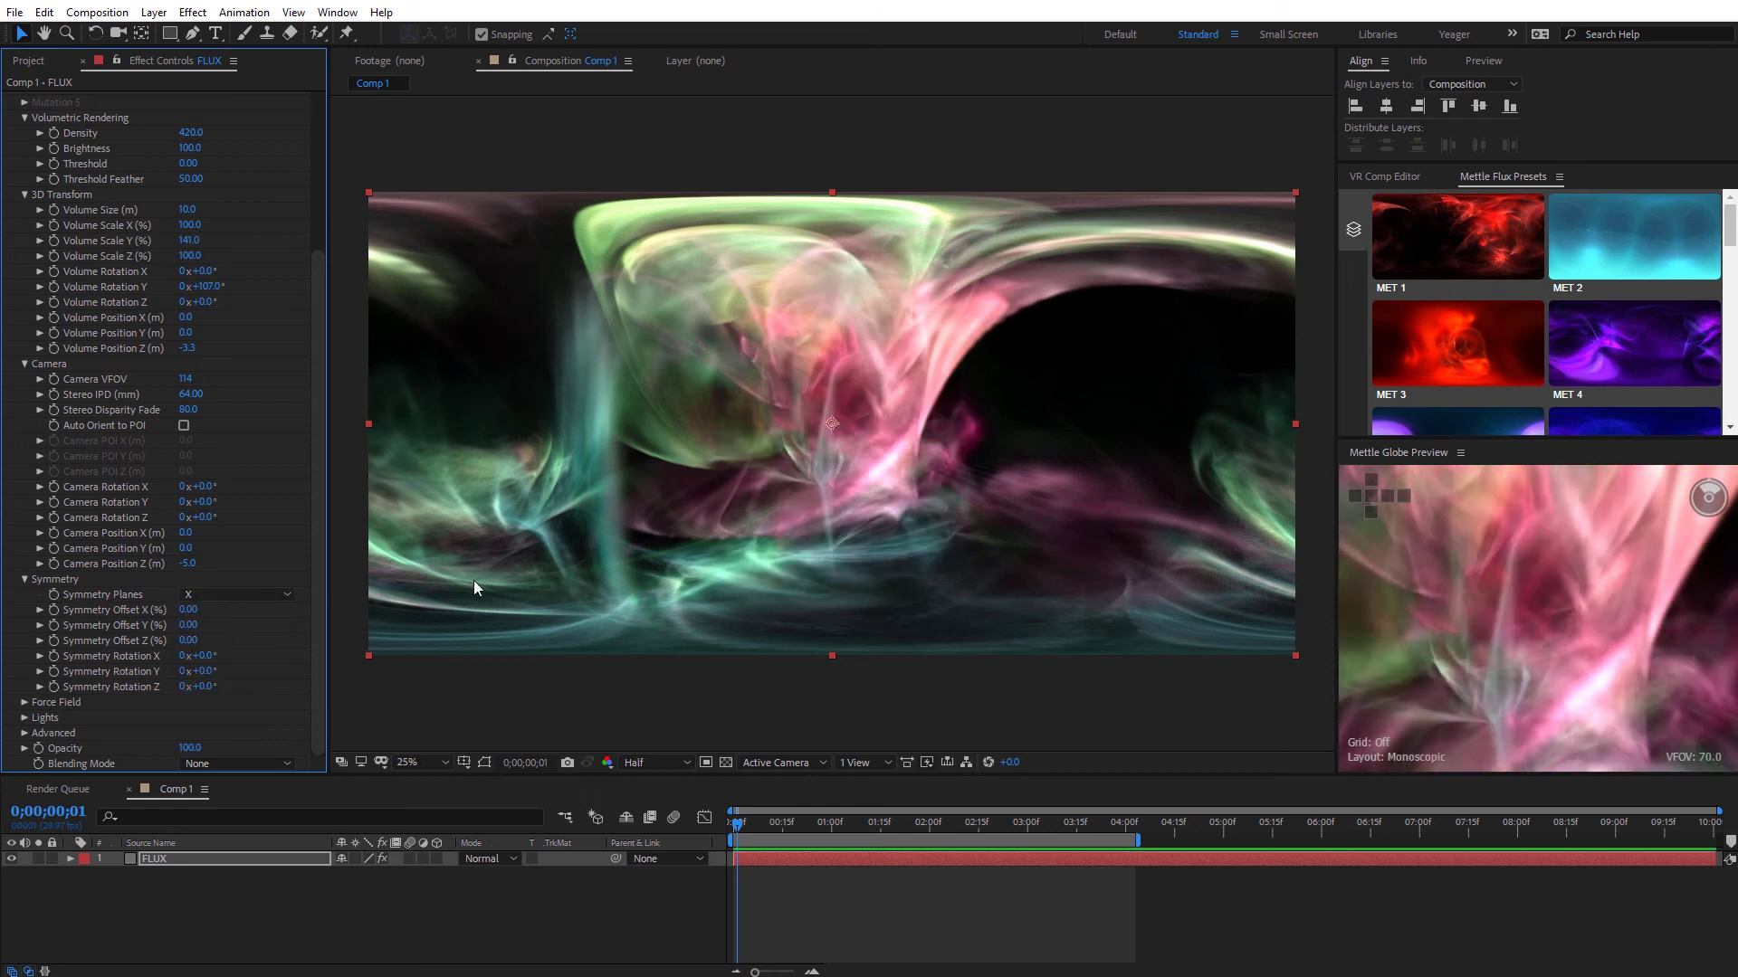
click(190, 594)
click(228, 651)
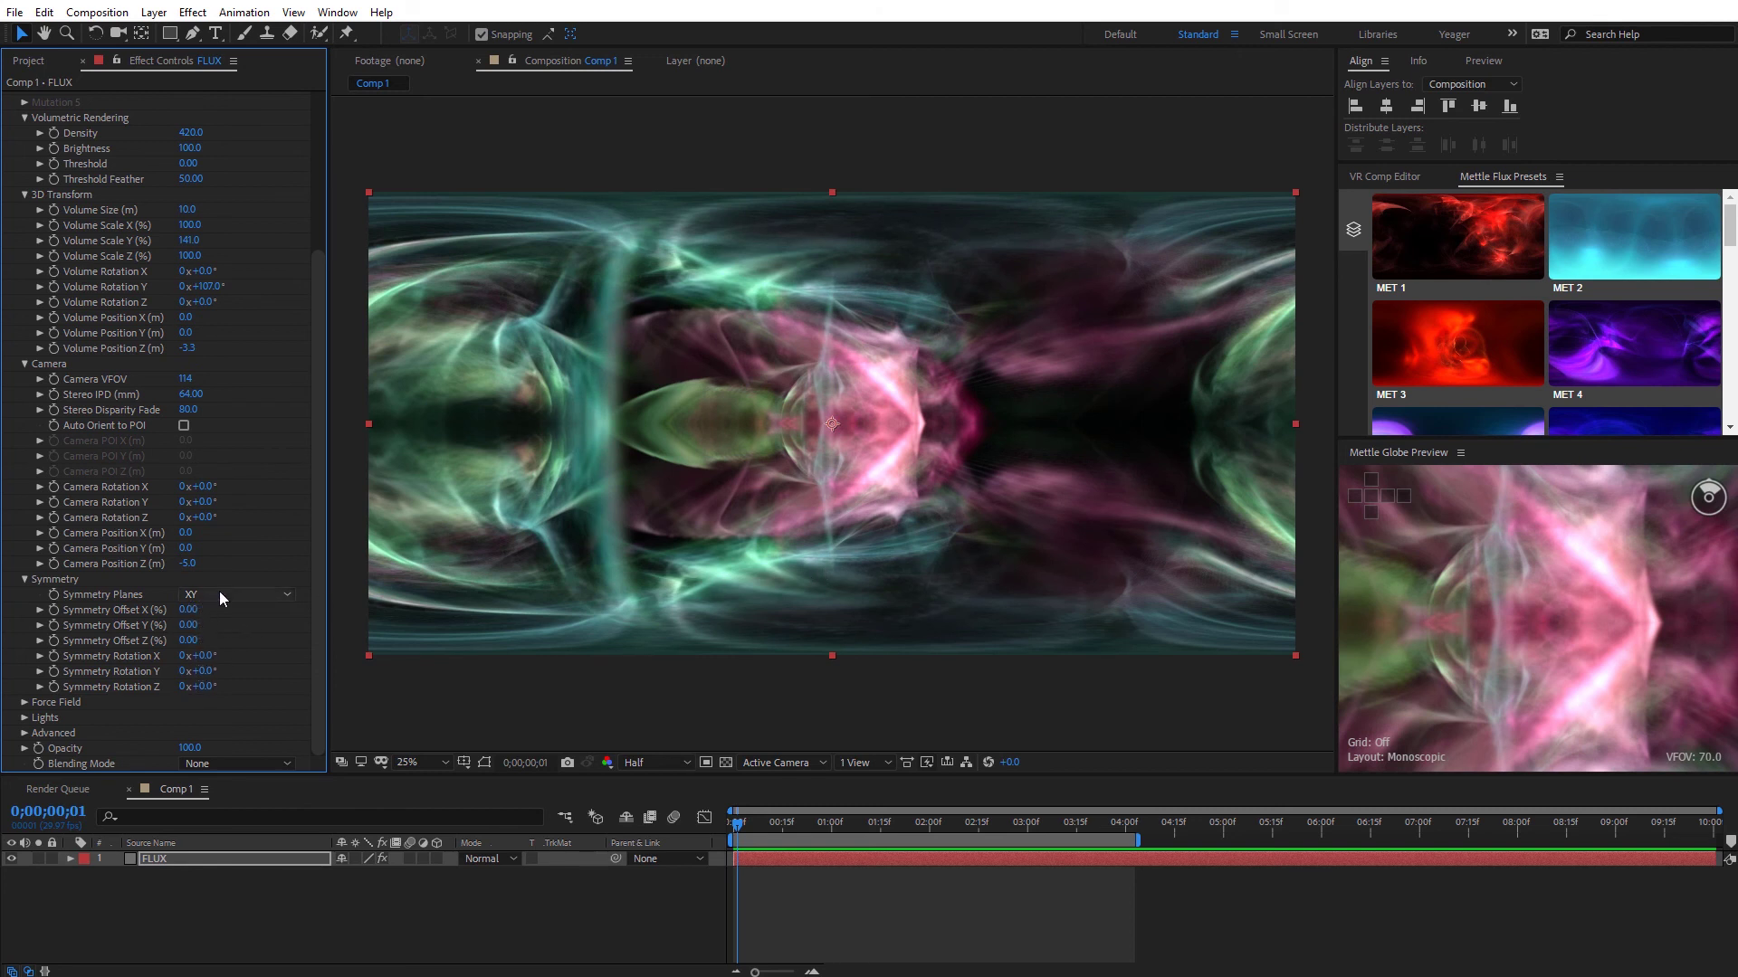
Give the Force Field a Sphere shape with Solid fill.
click(25, 703)
scroll(206, 642, down, 3)
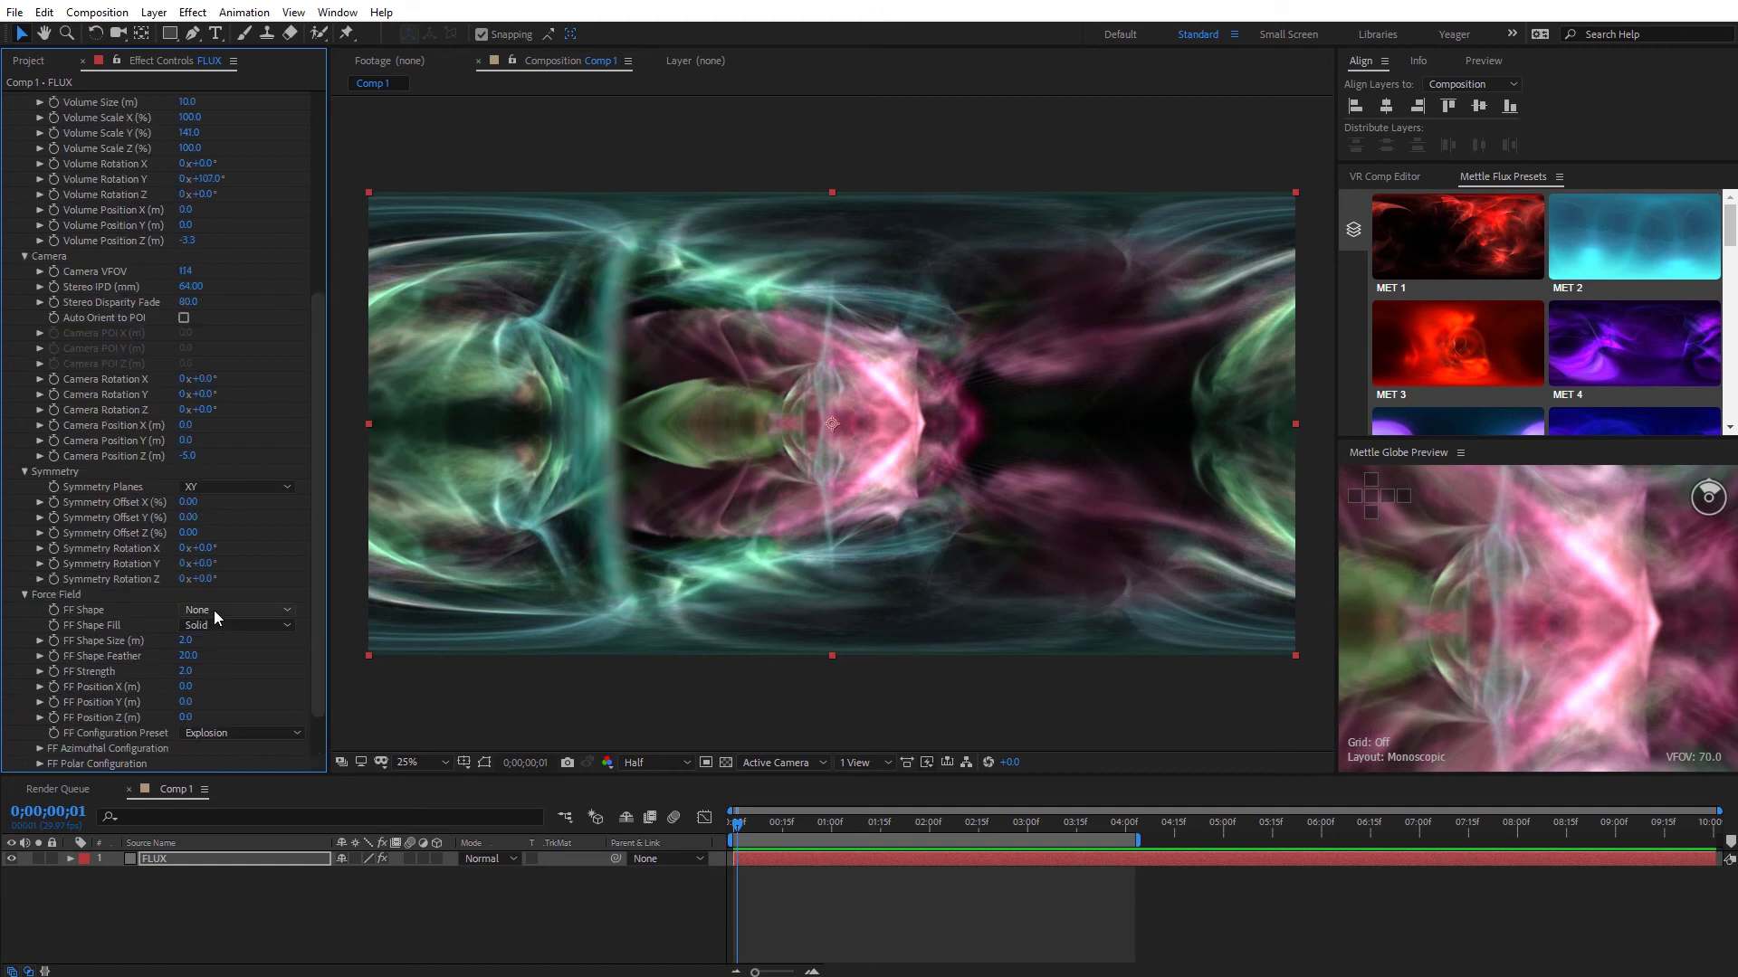
click(213, 610)
click(238, 649)
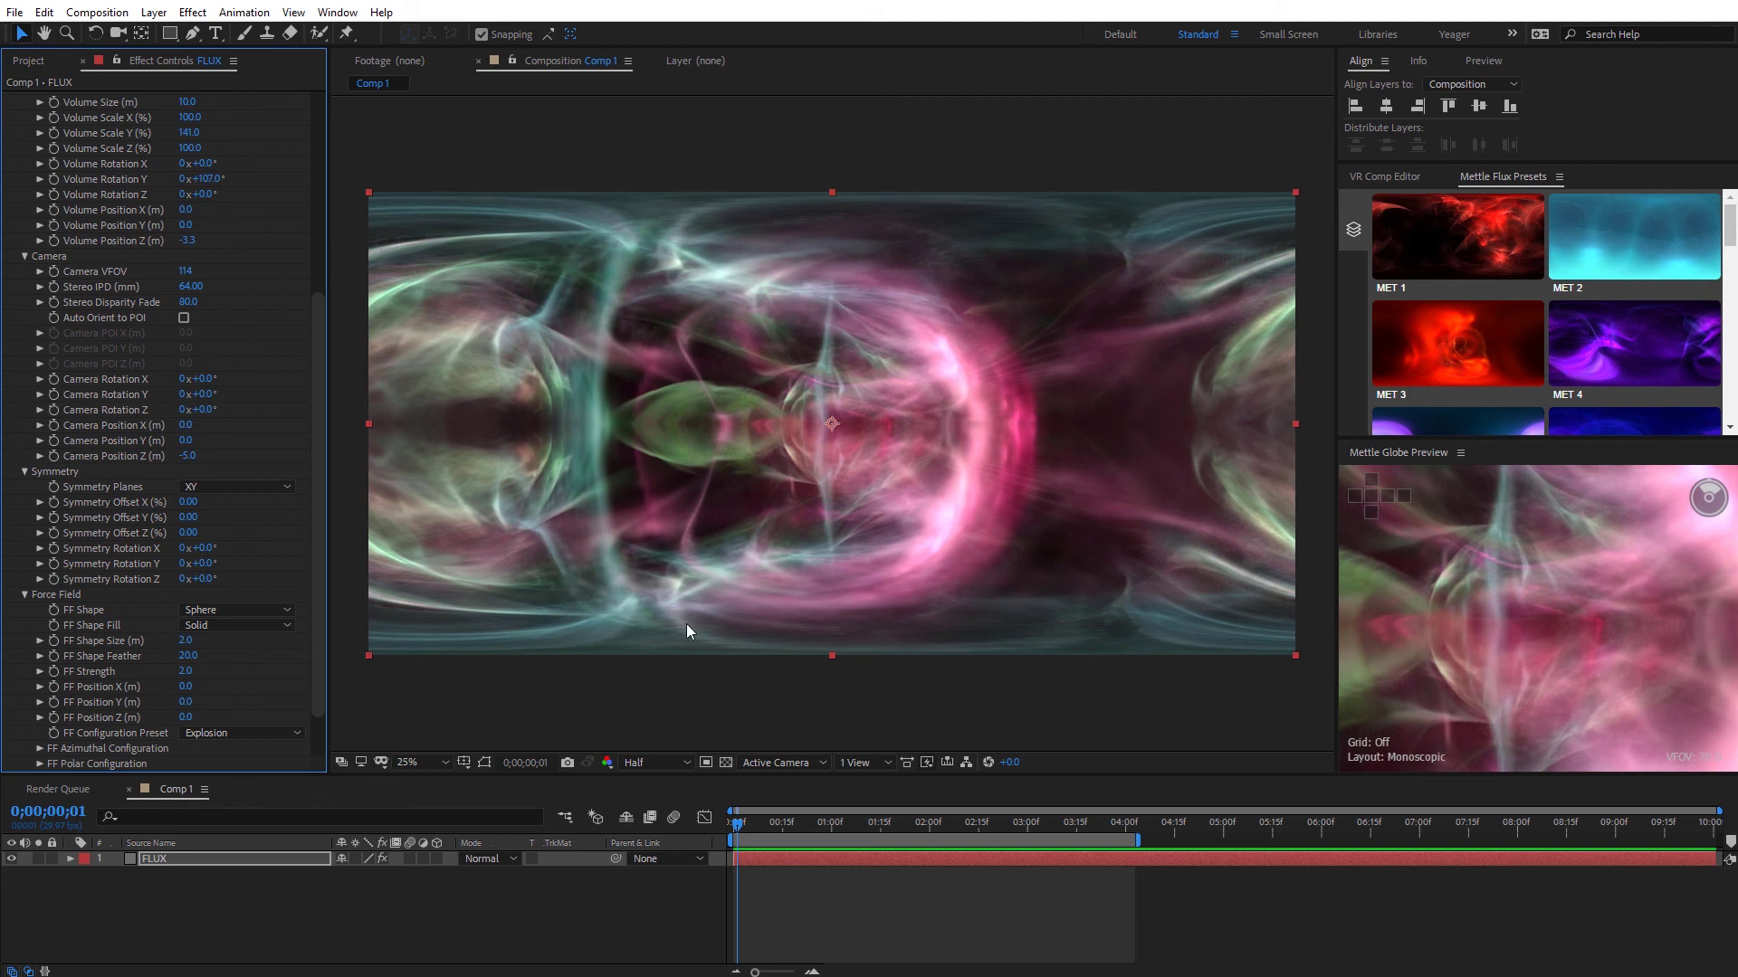
click(208, 625)
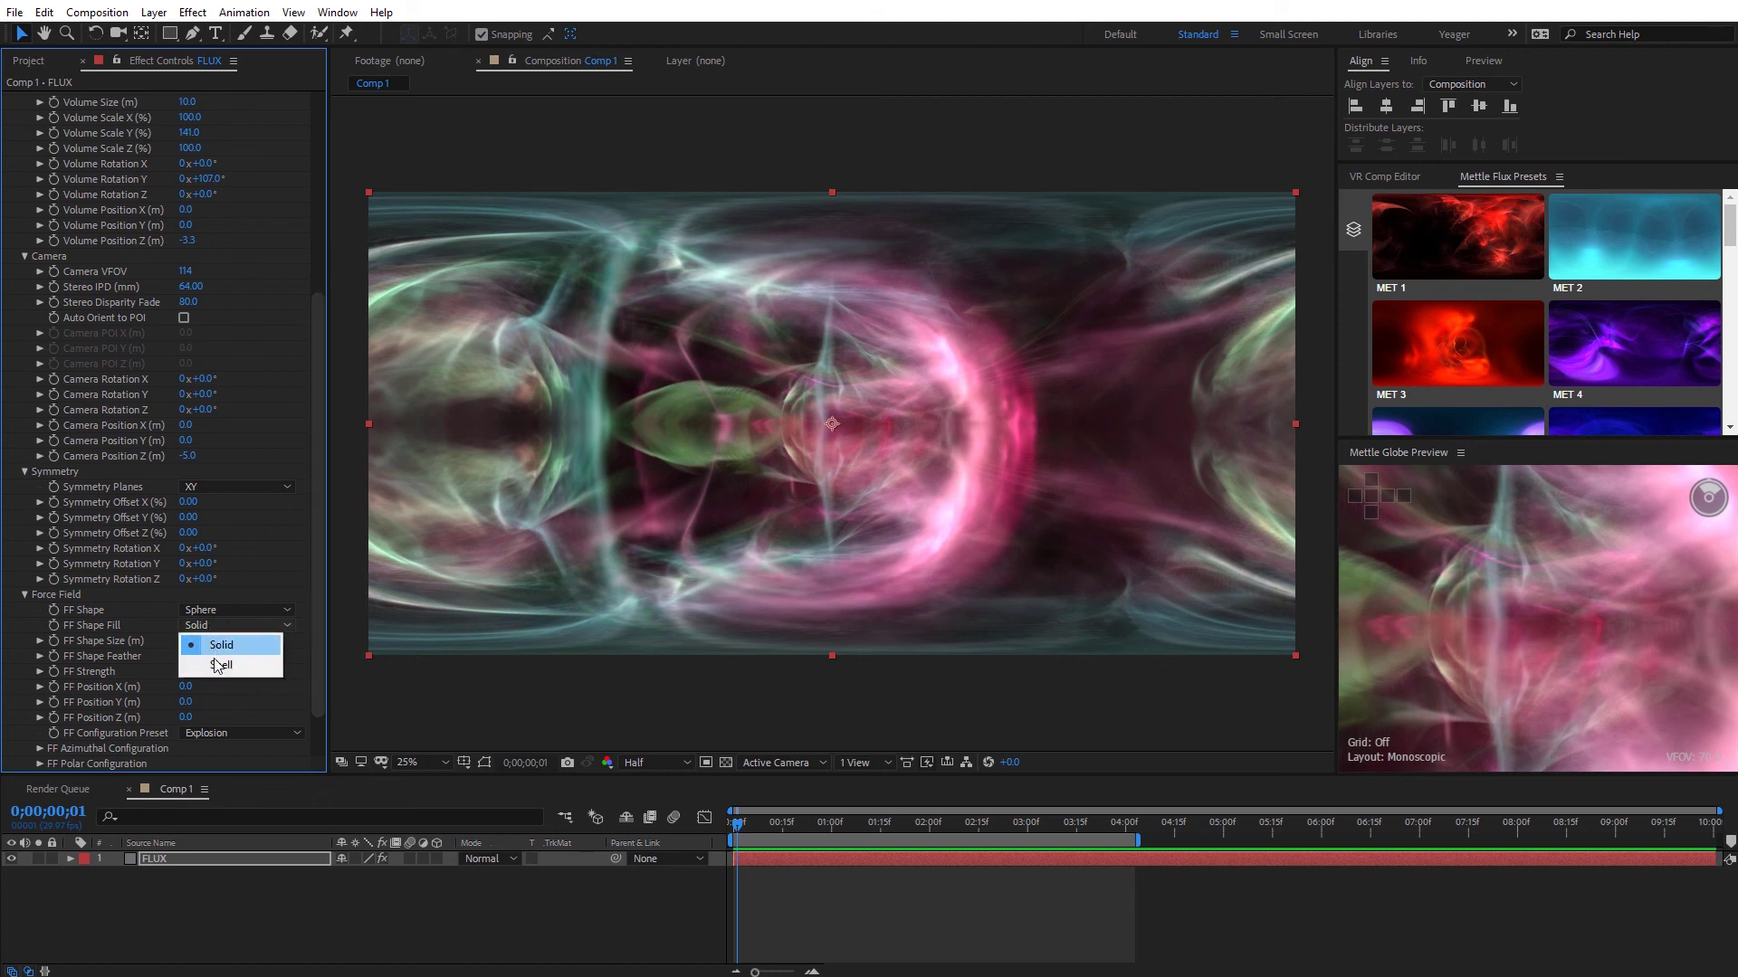
click(156, 648)
Set FF Shape Size to 1.5 and FF Strength to 3.4, then FF Shape to None.
mouse_move(188, 640)
mouse_down()
mouse_move(203, 639)
mouse_move(177, 643)
mouse_up()
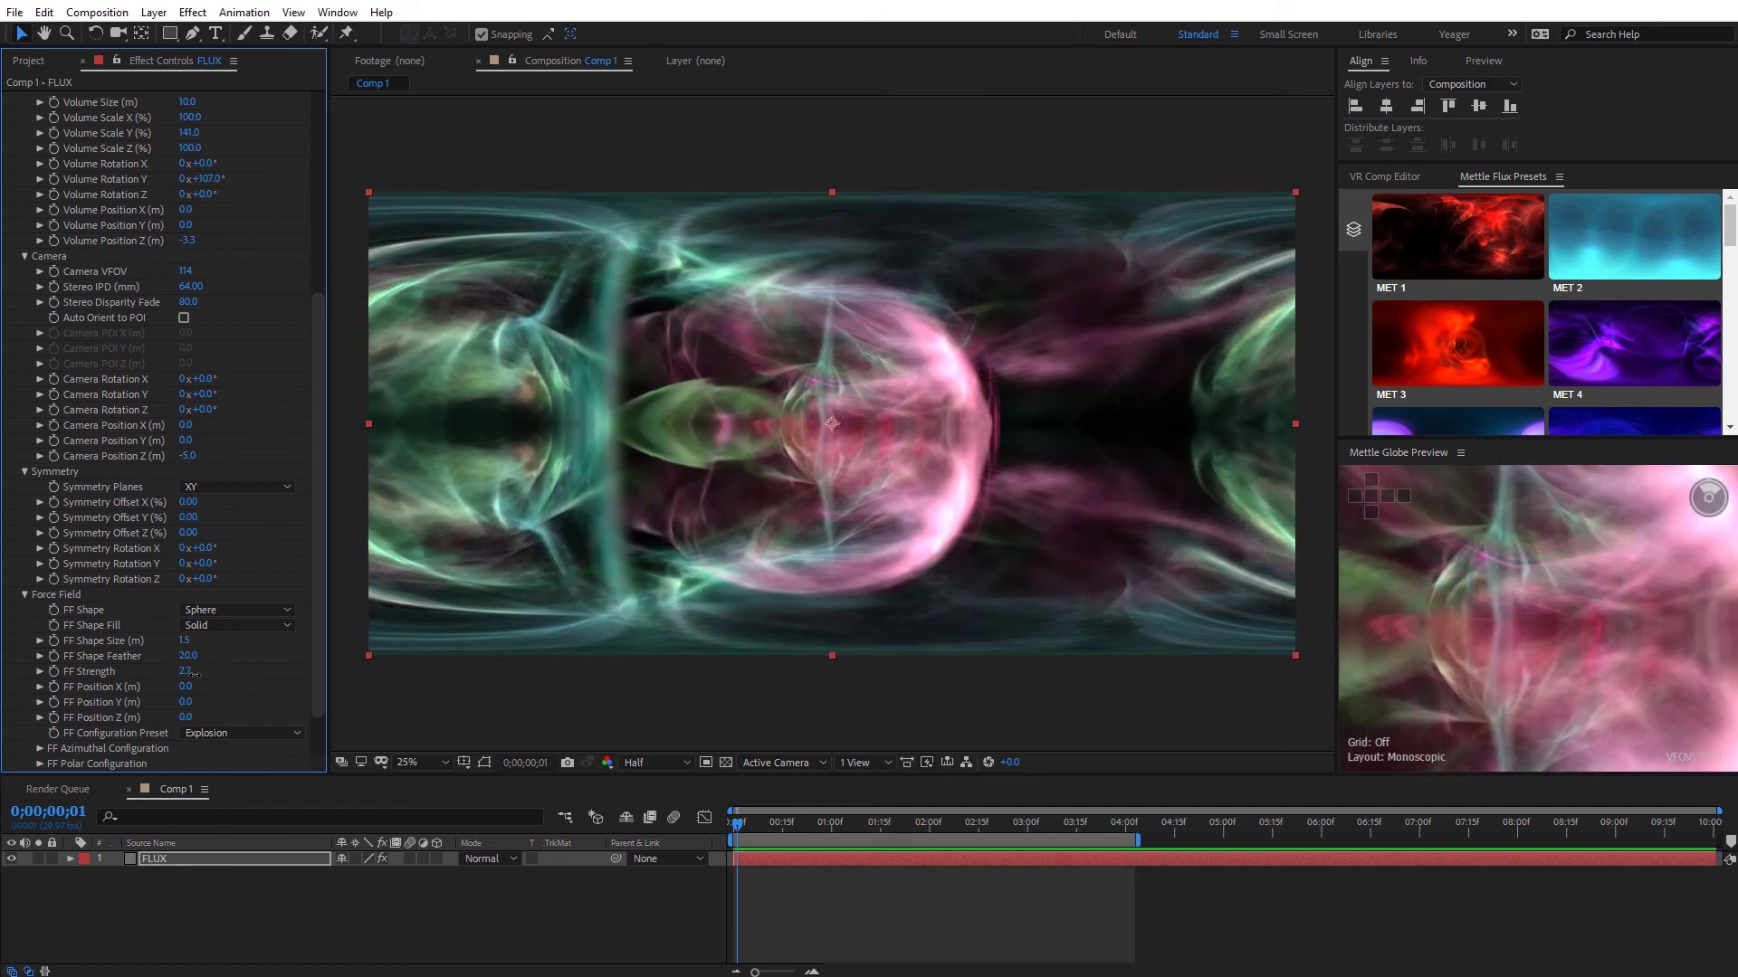
drag(186, 671, 200, 672)
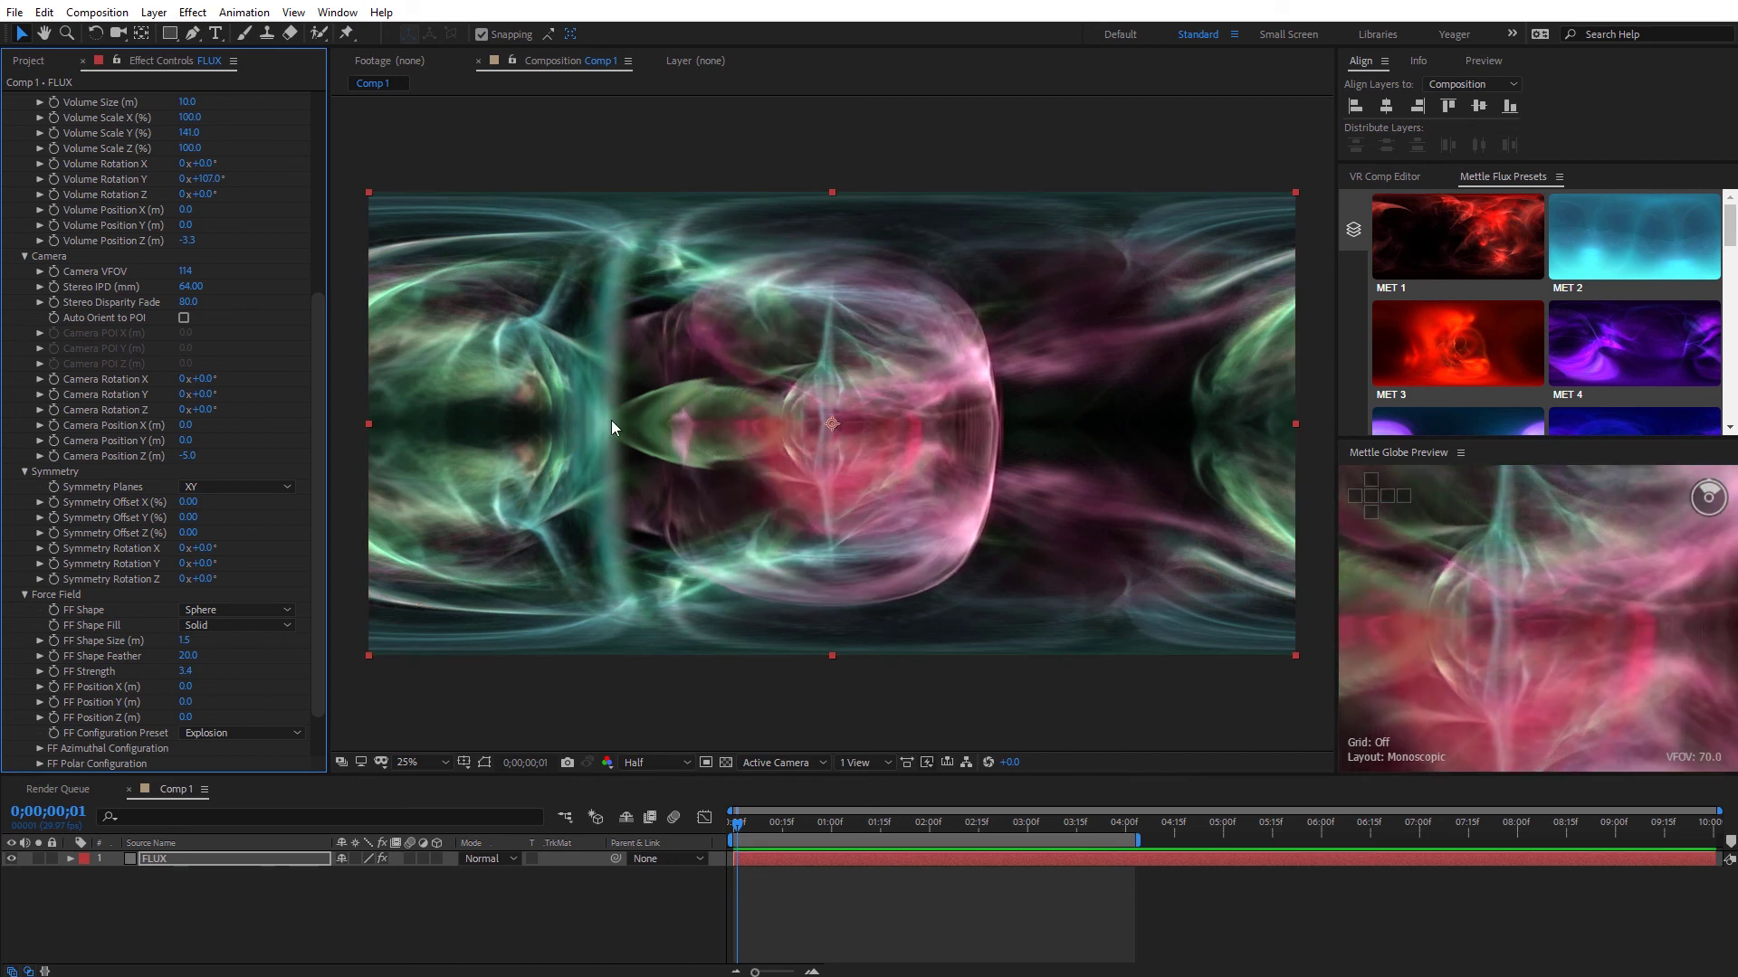
click(229, 611)
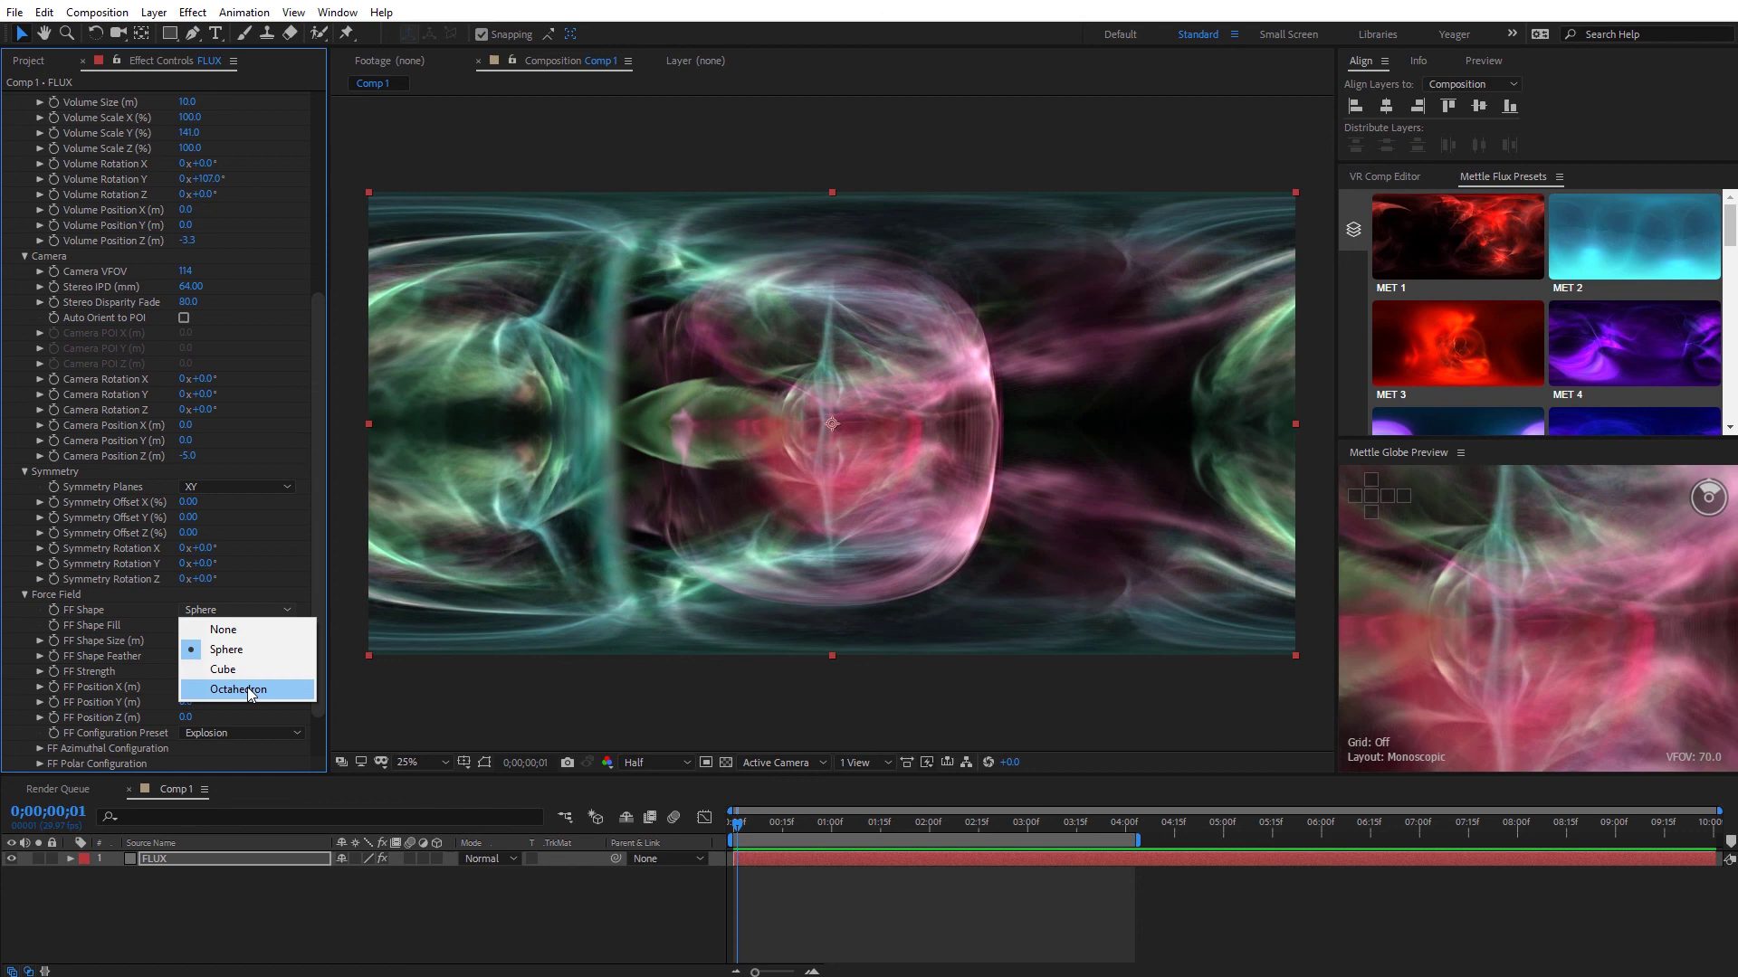
click(242, 630)
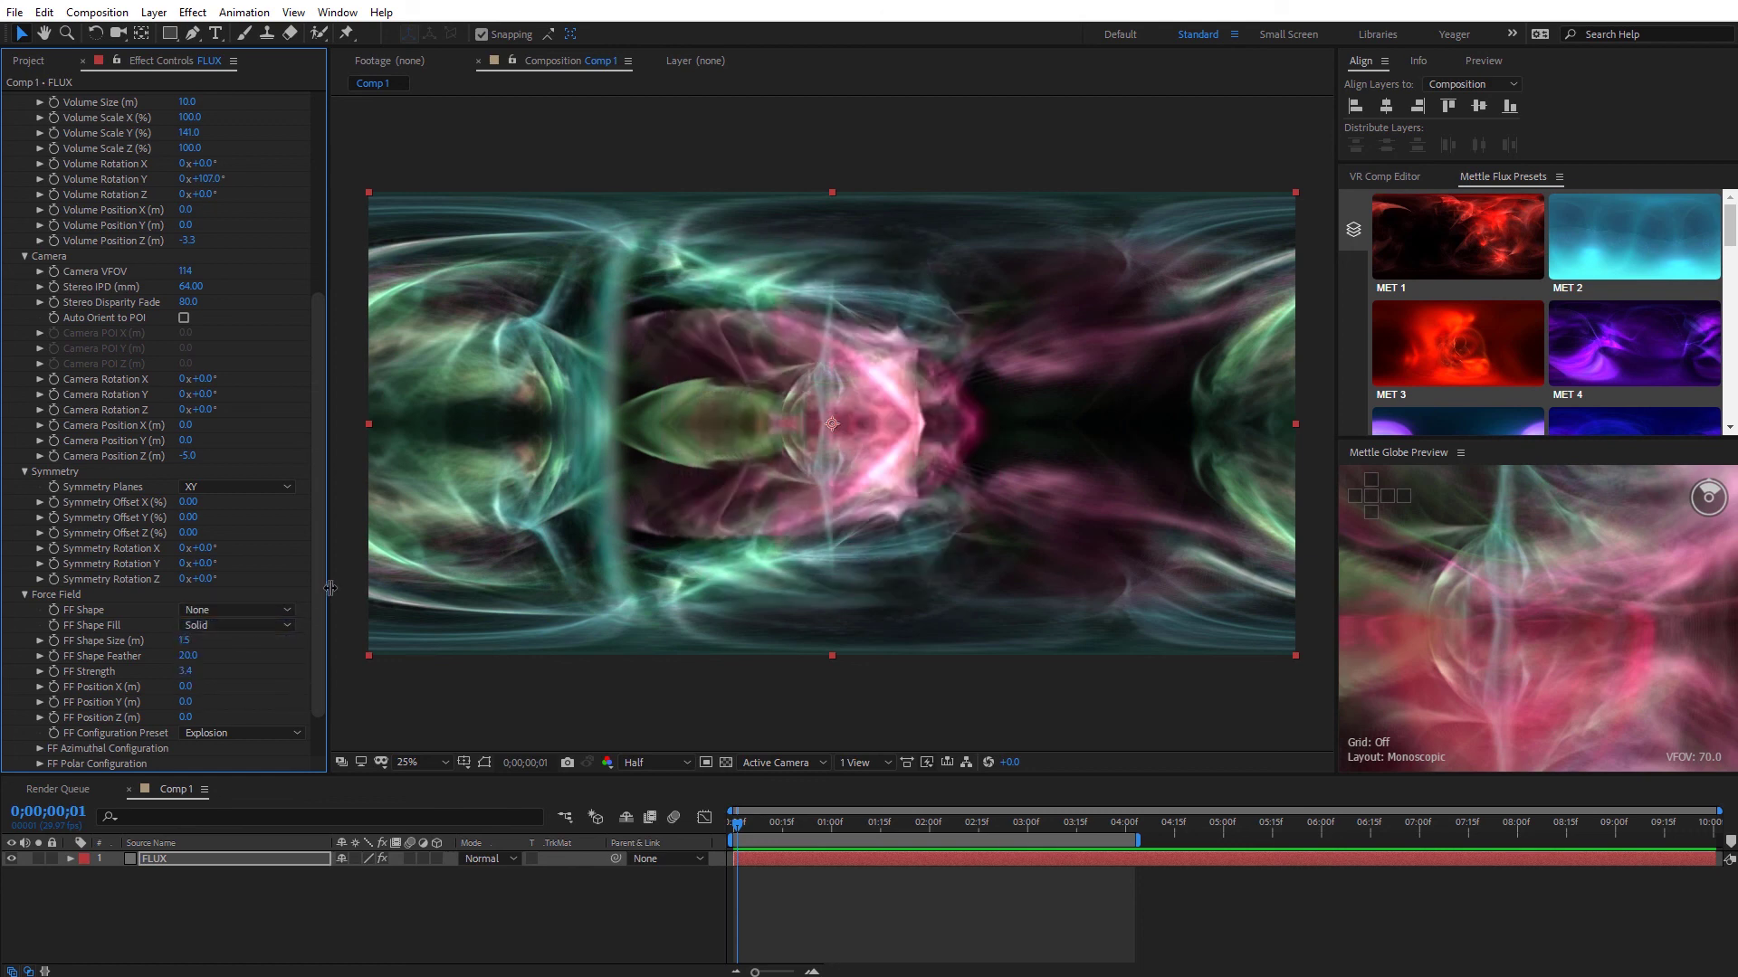
drag(322, 587, 316, 639)
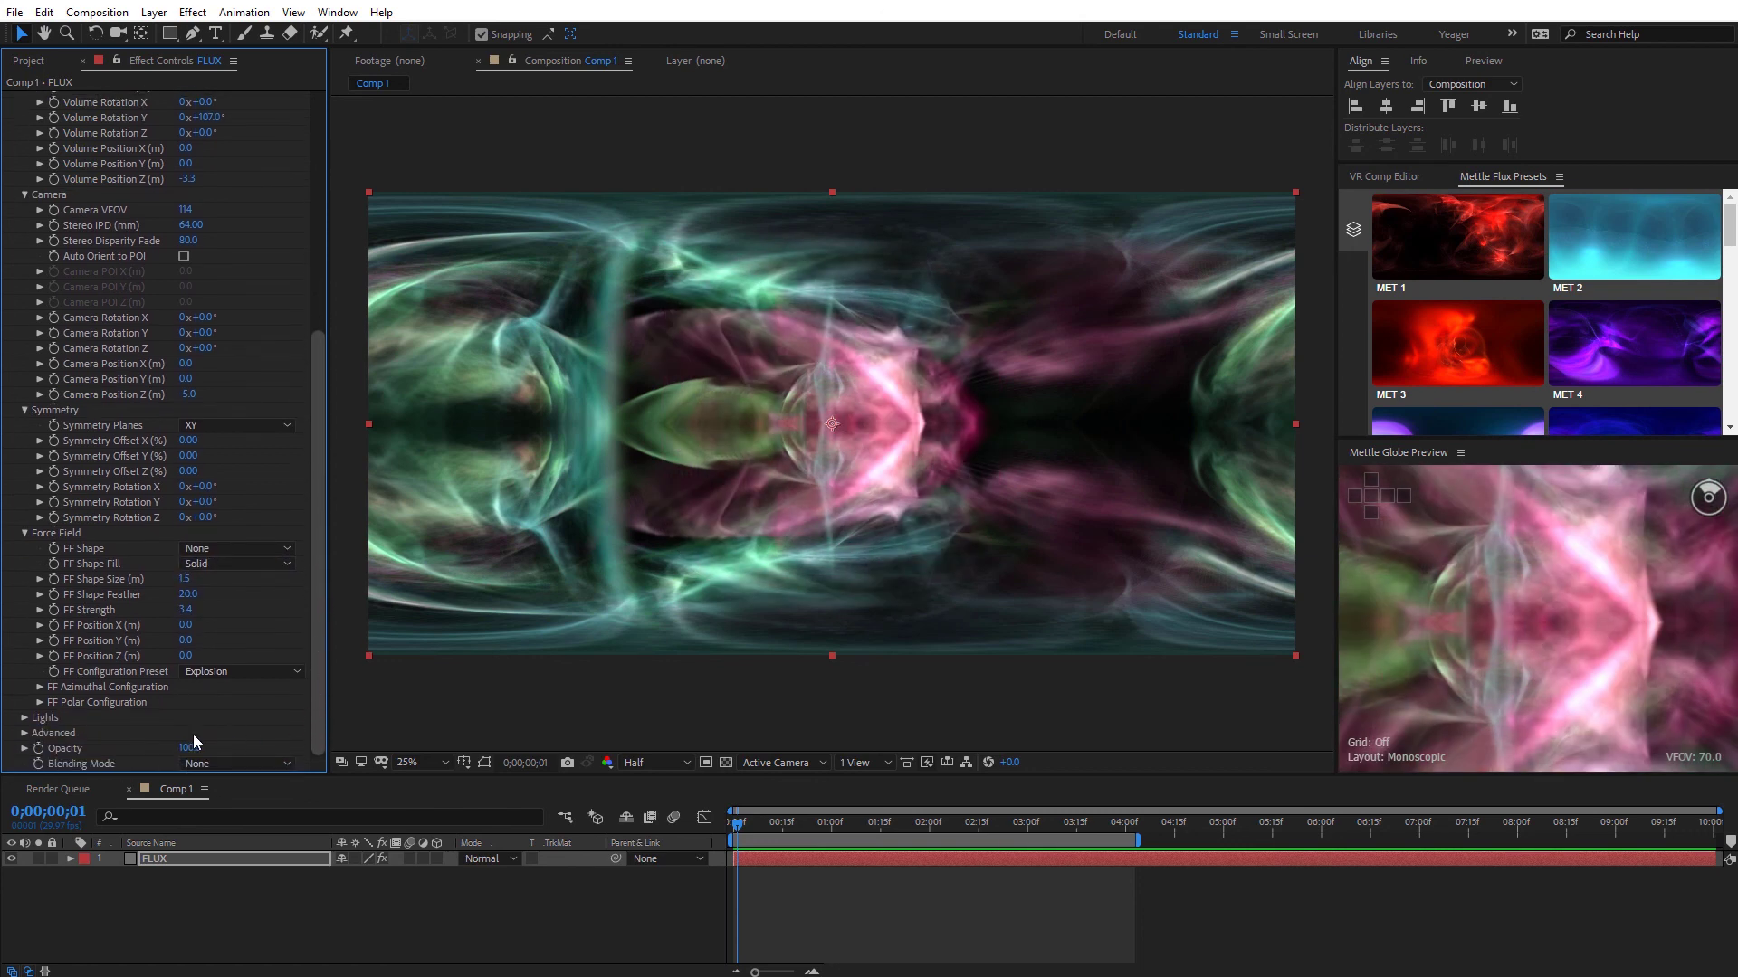
Enable Light 1, set its Position Y to 3.7 and give it a bright mint-green colour.
click(24, 718)
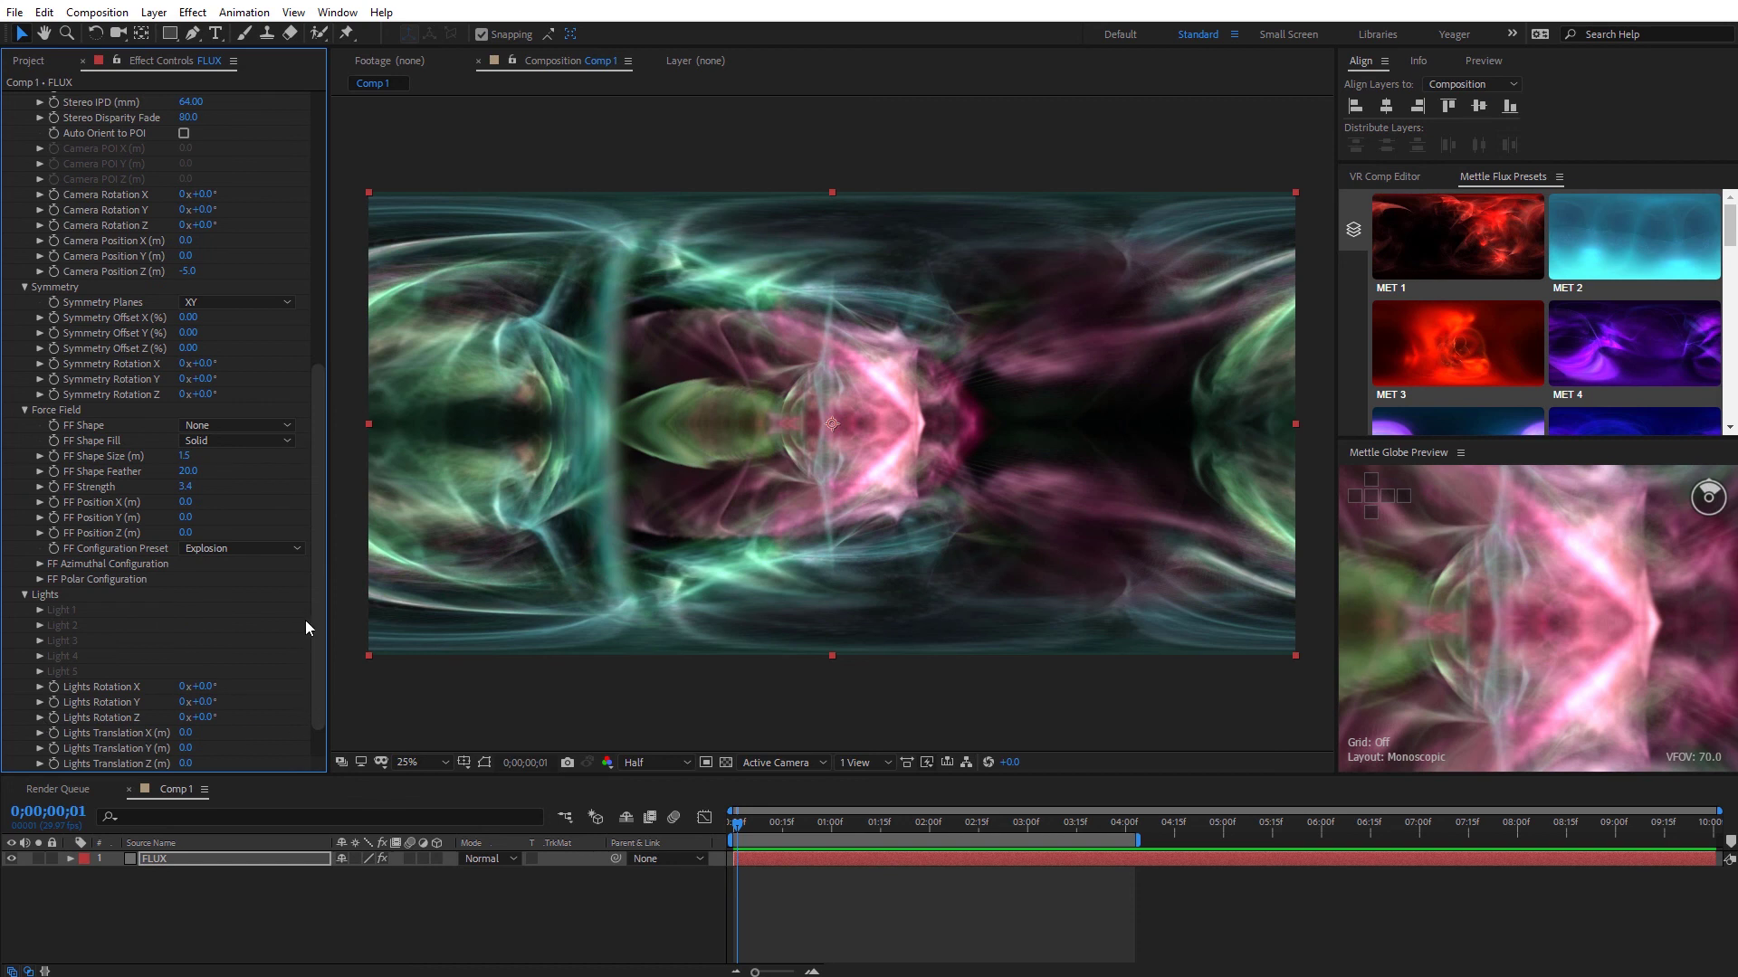
drag(315, 604, 317, 642)
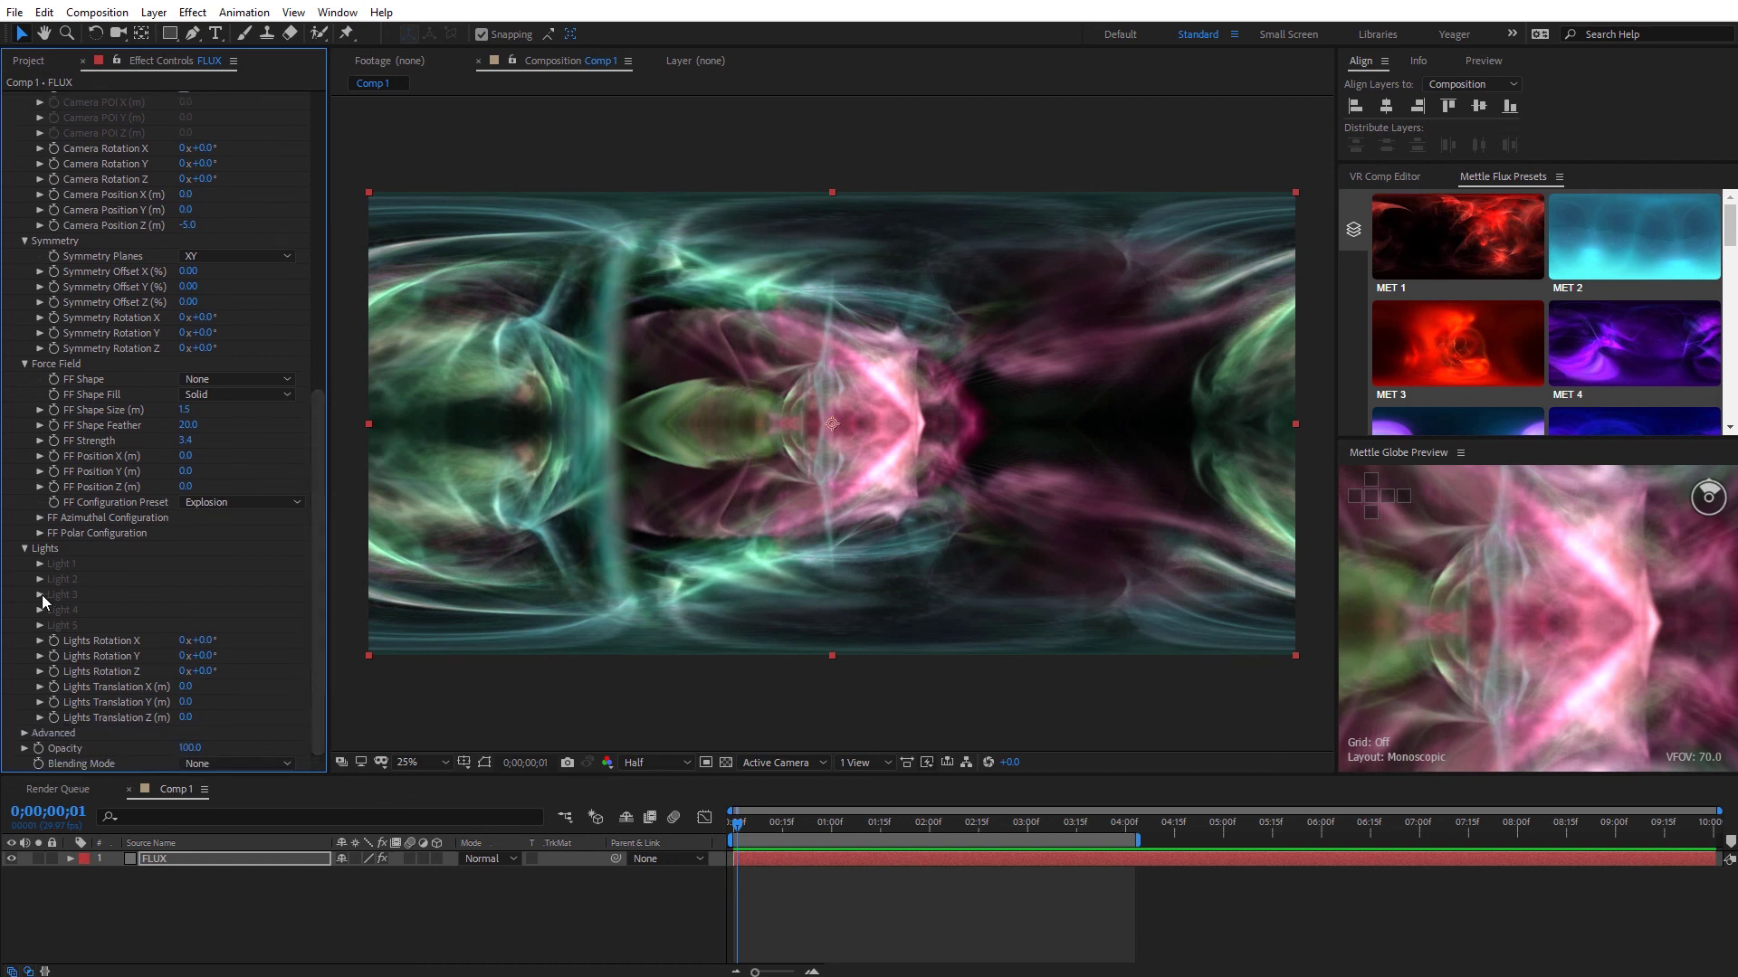
click(41, 563)
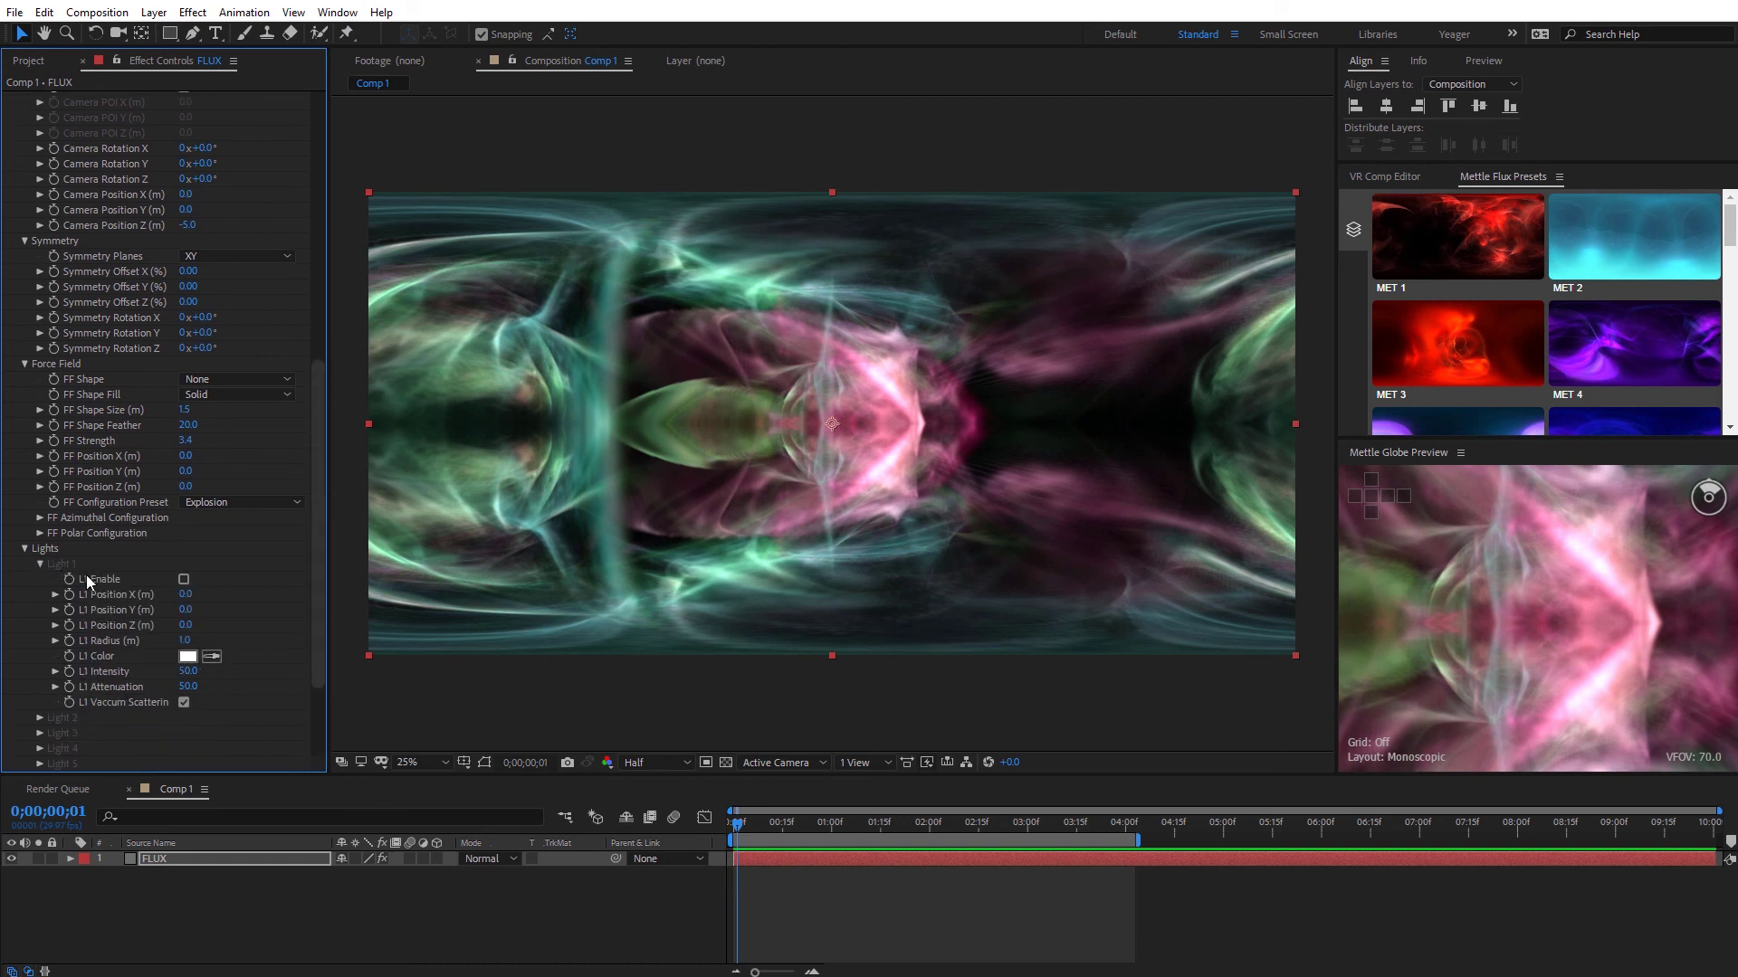
click(184, 580)
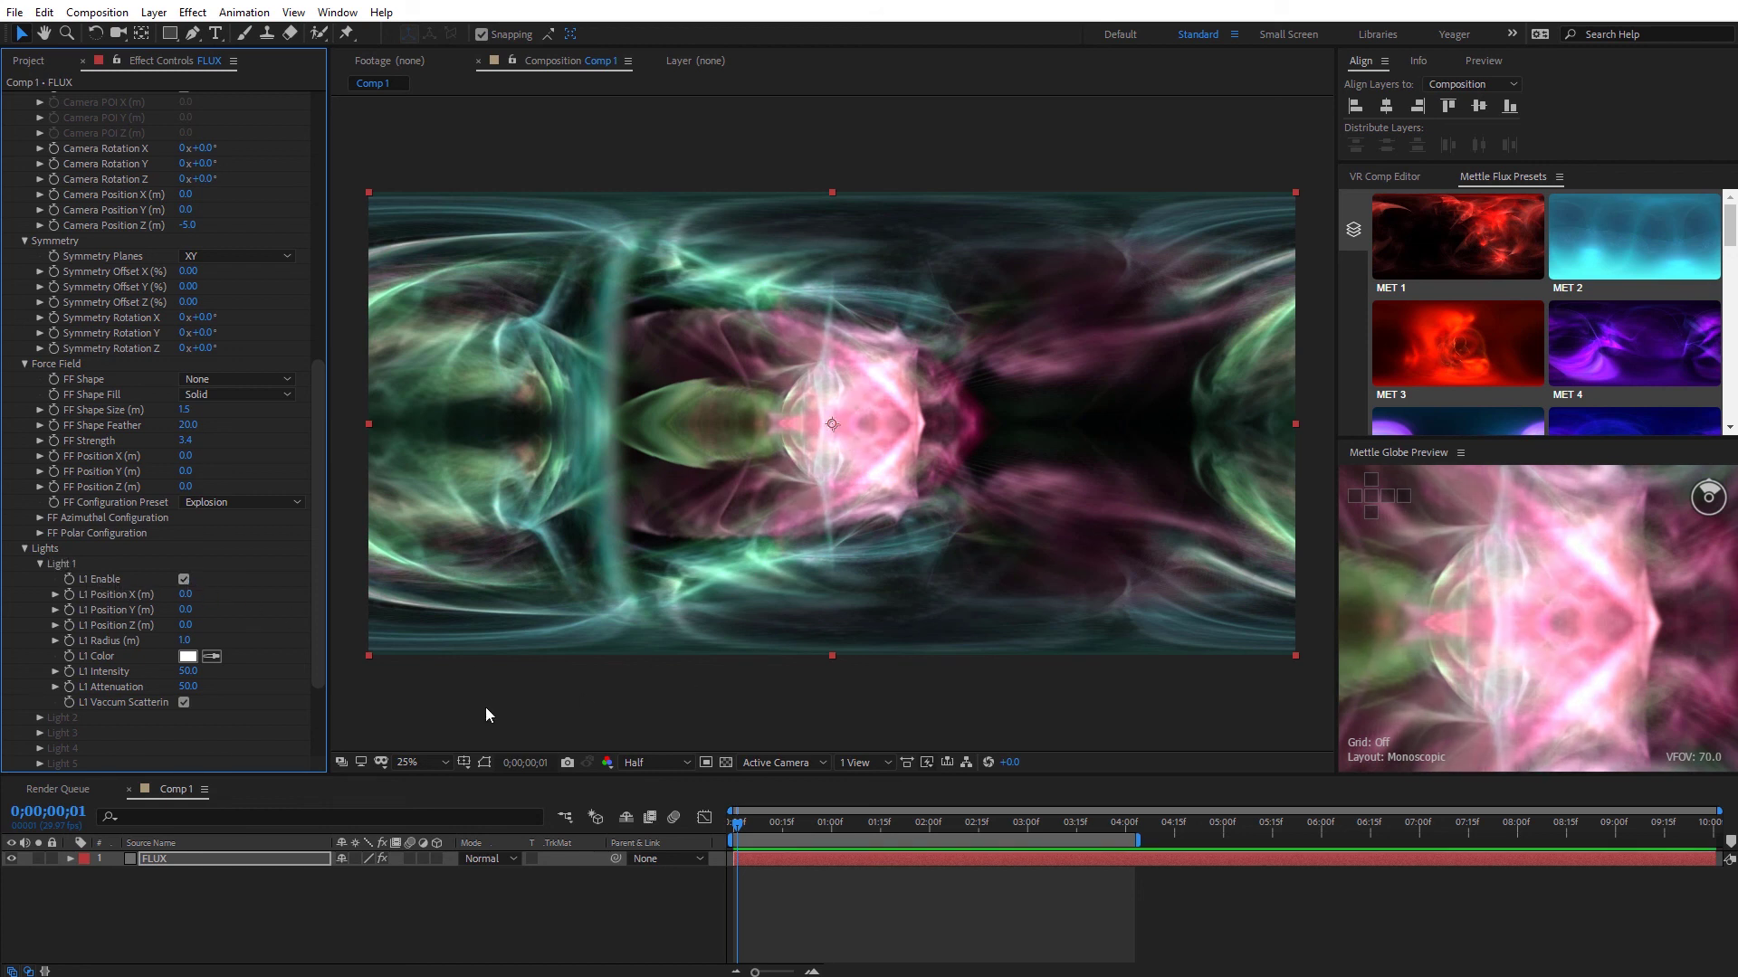
drag(184, 609, 223, 611)
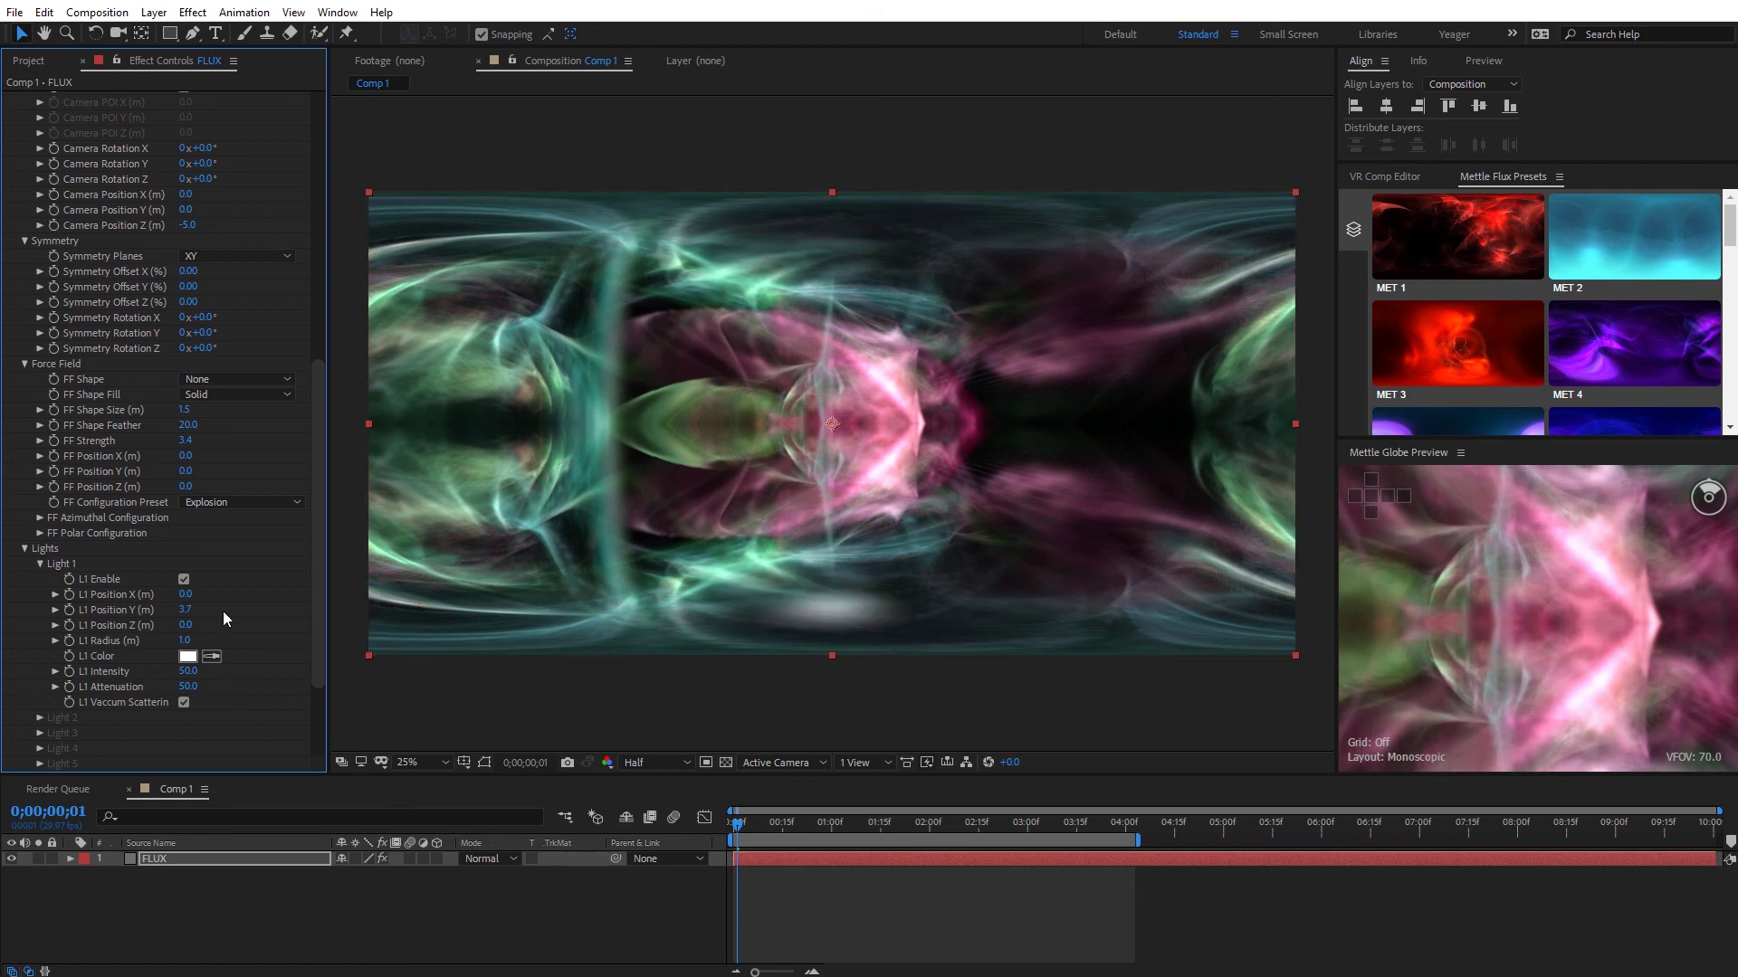
click(190, 659)
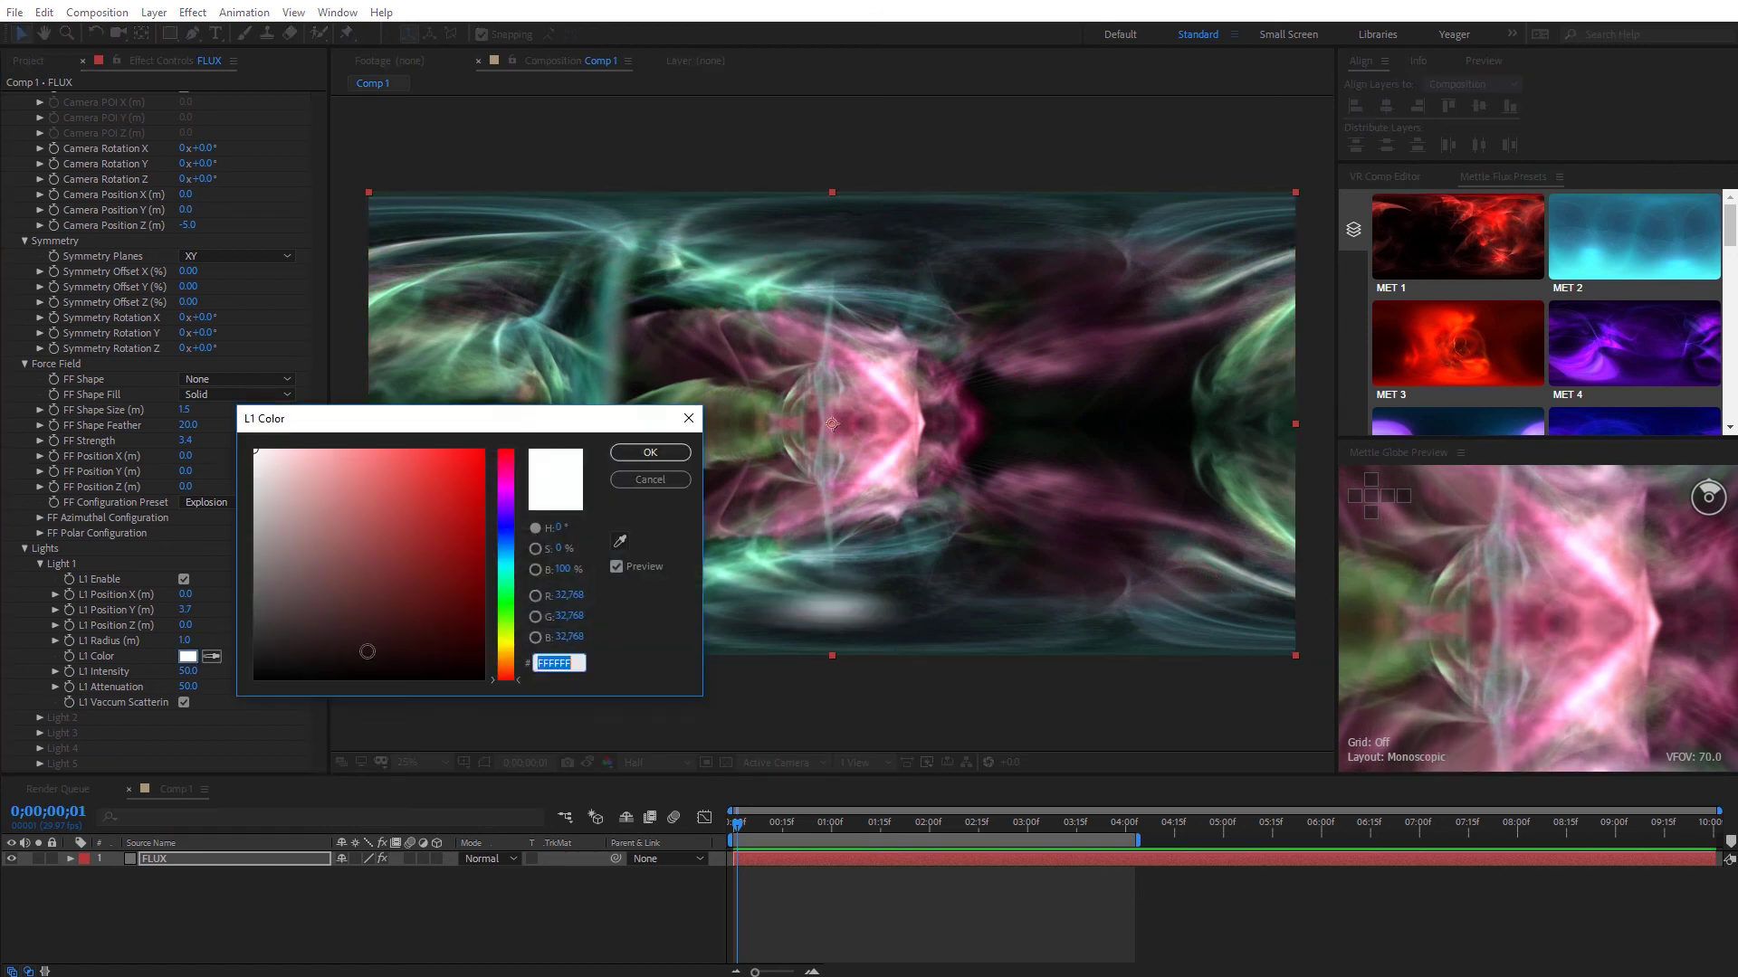
click(505, 577)
click(476, 464)
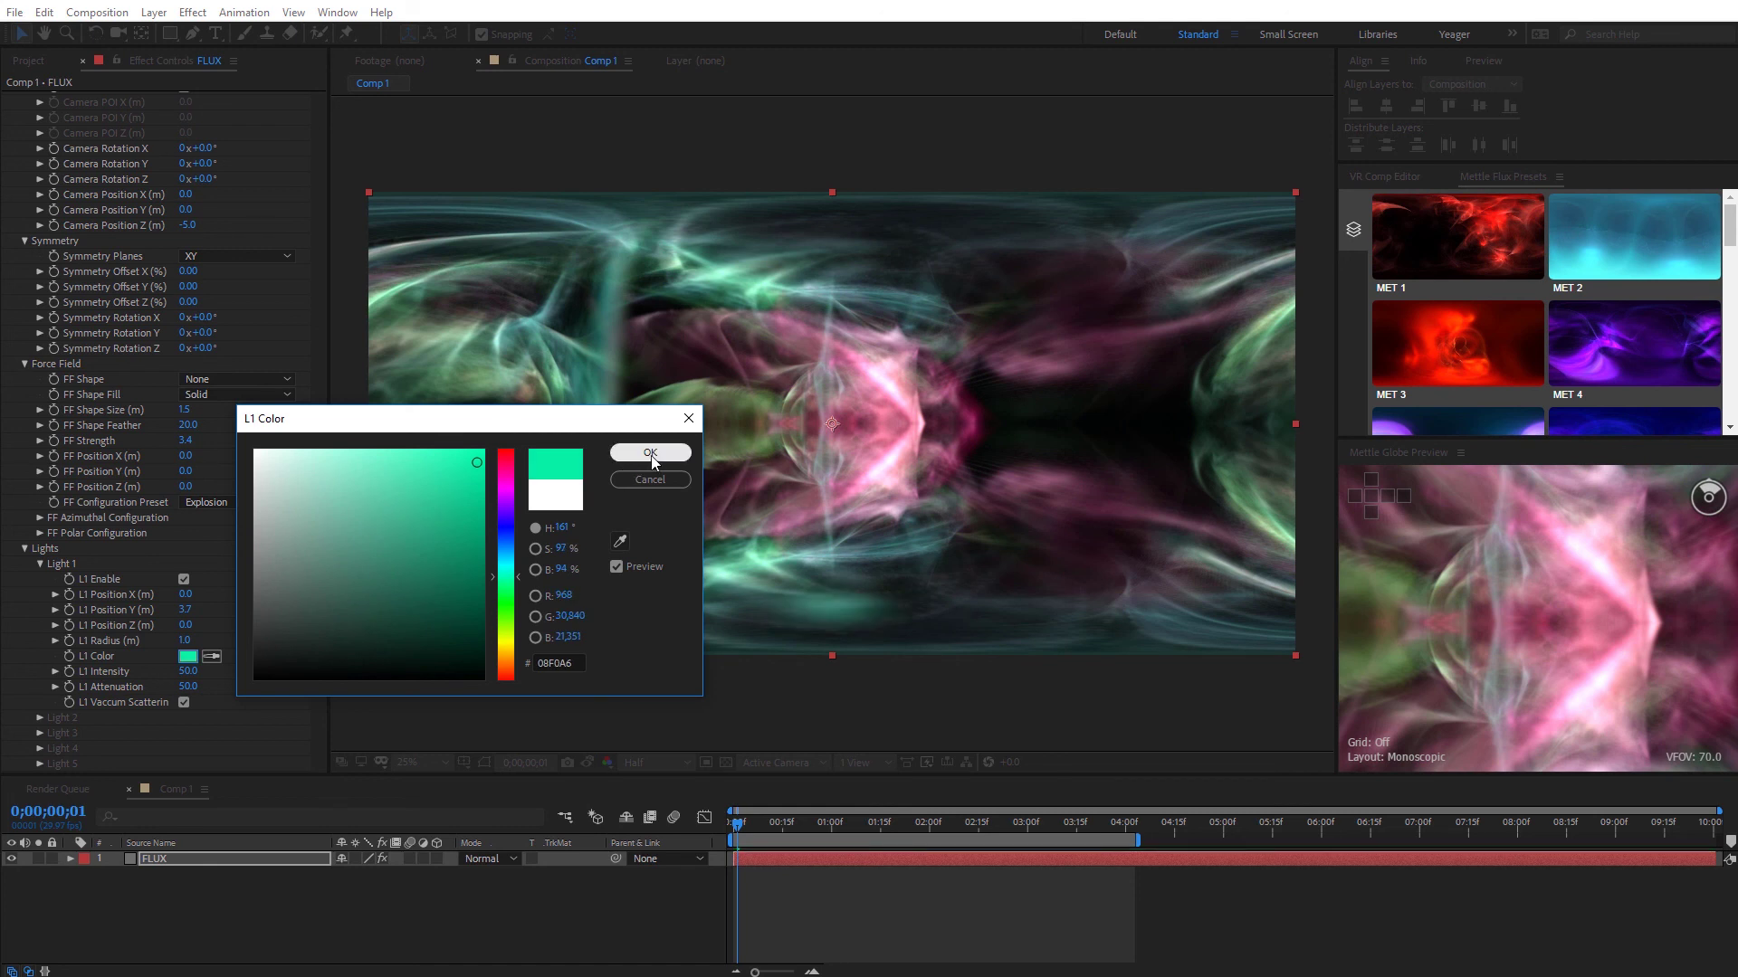
click(645, 452)
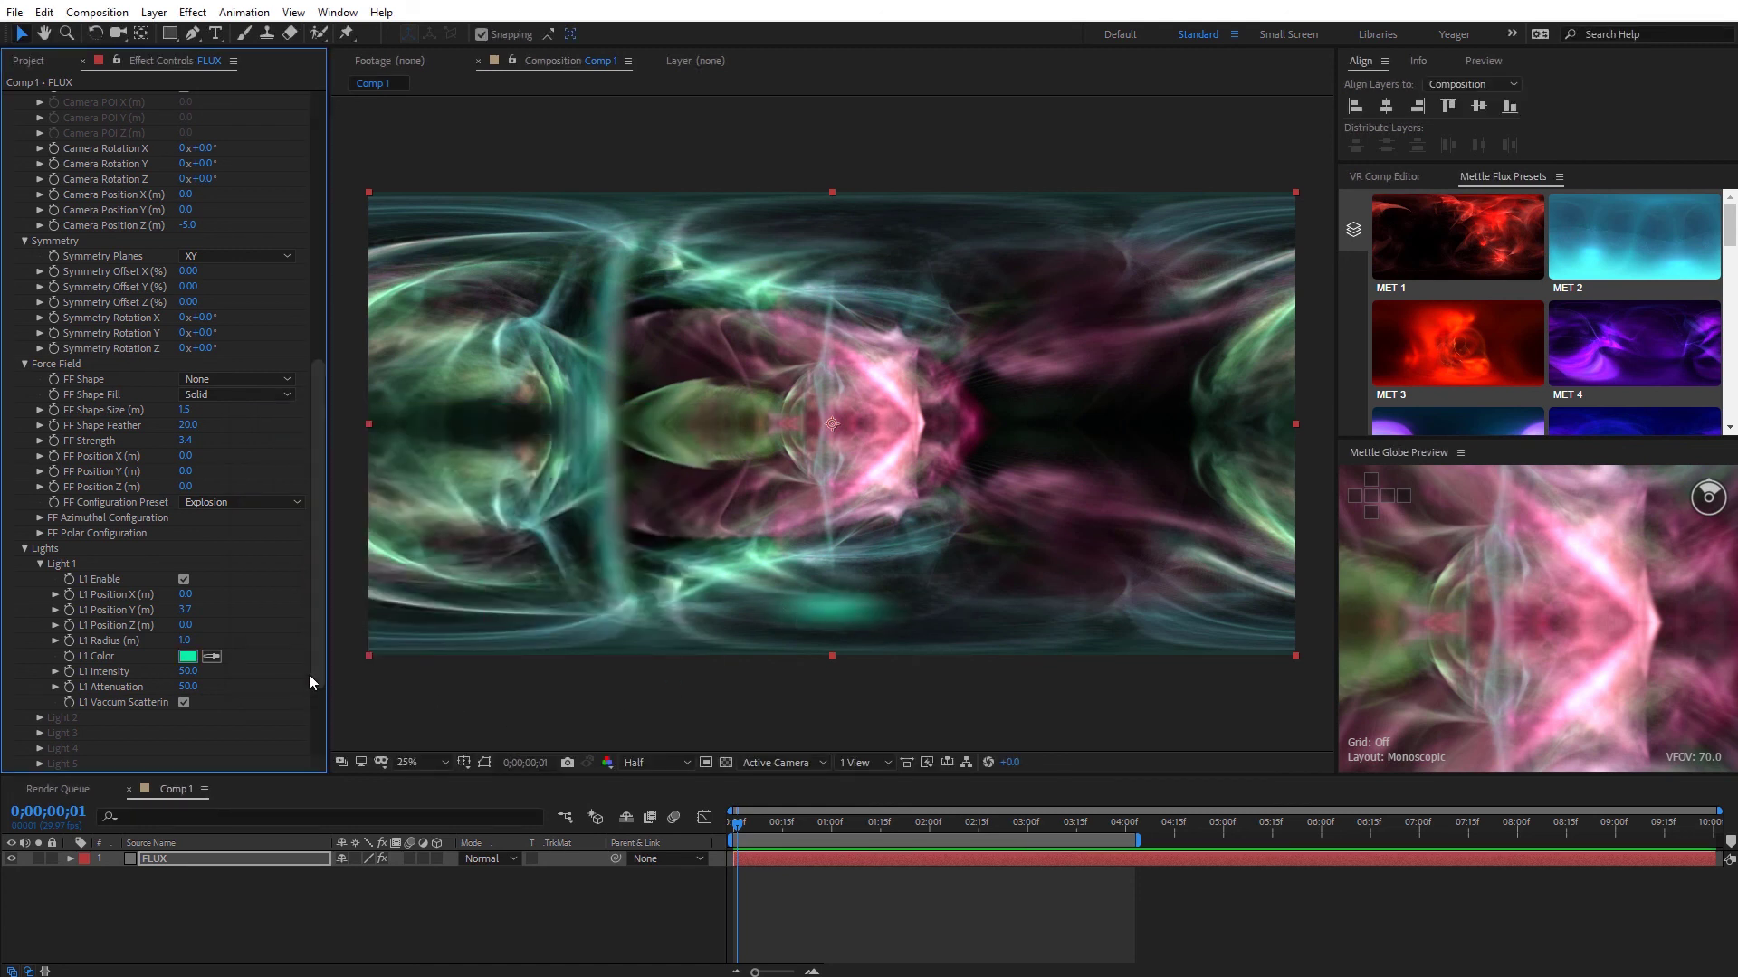
scroll(322, 652, down, 3)
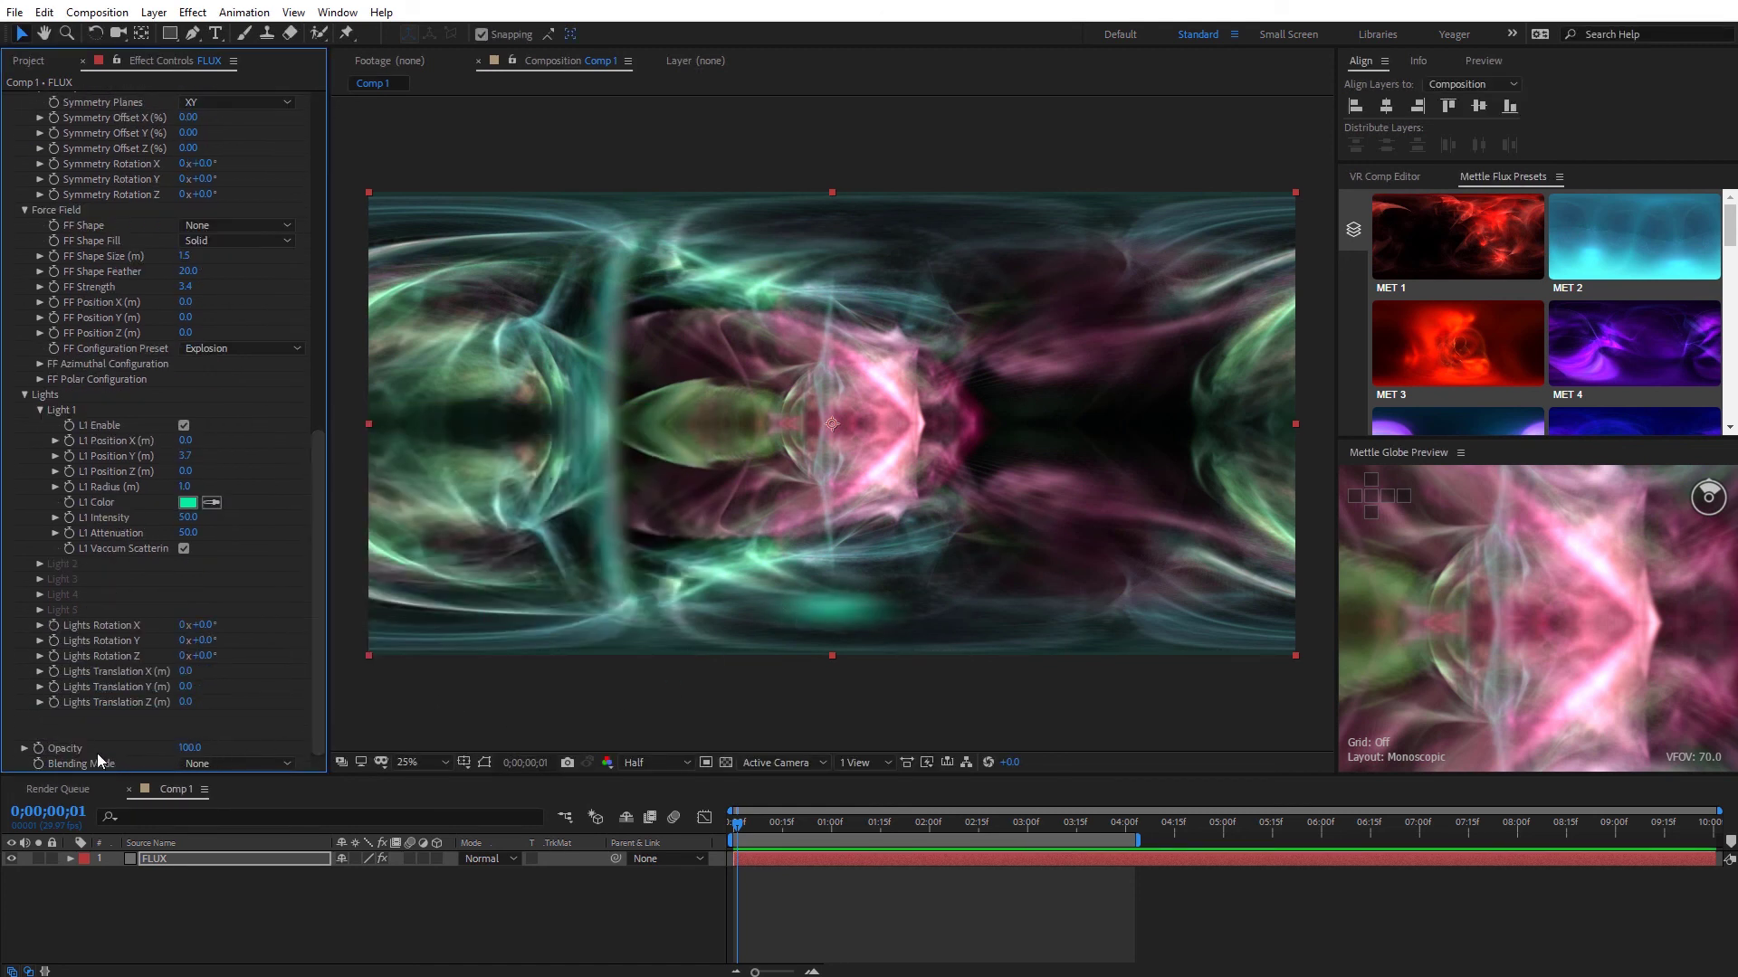
Drop the Flux Opacity from 100 to 81.0 and bring up the Blending Mode list.
drag(186, 750, 169, 748)
click(233, 764)
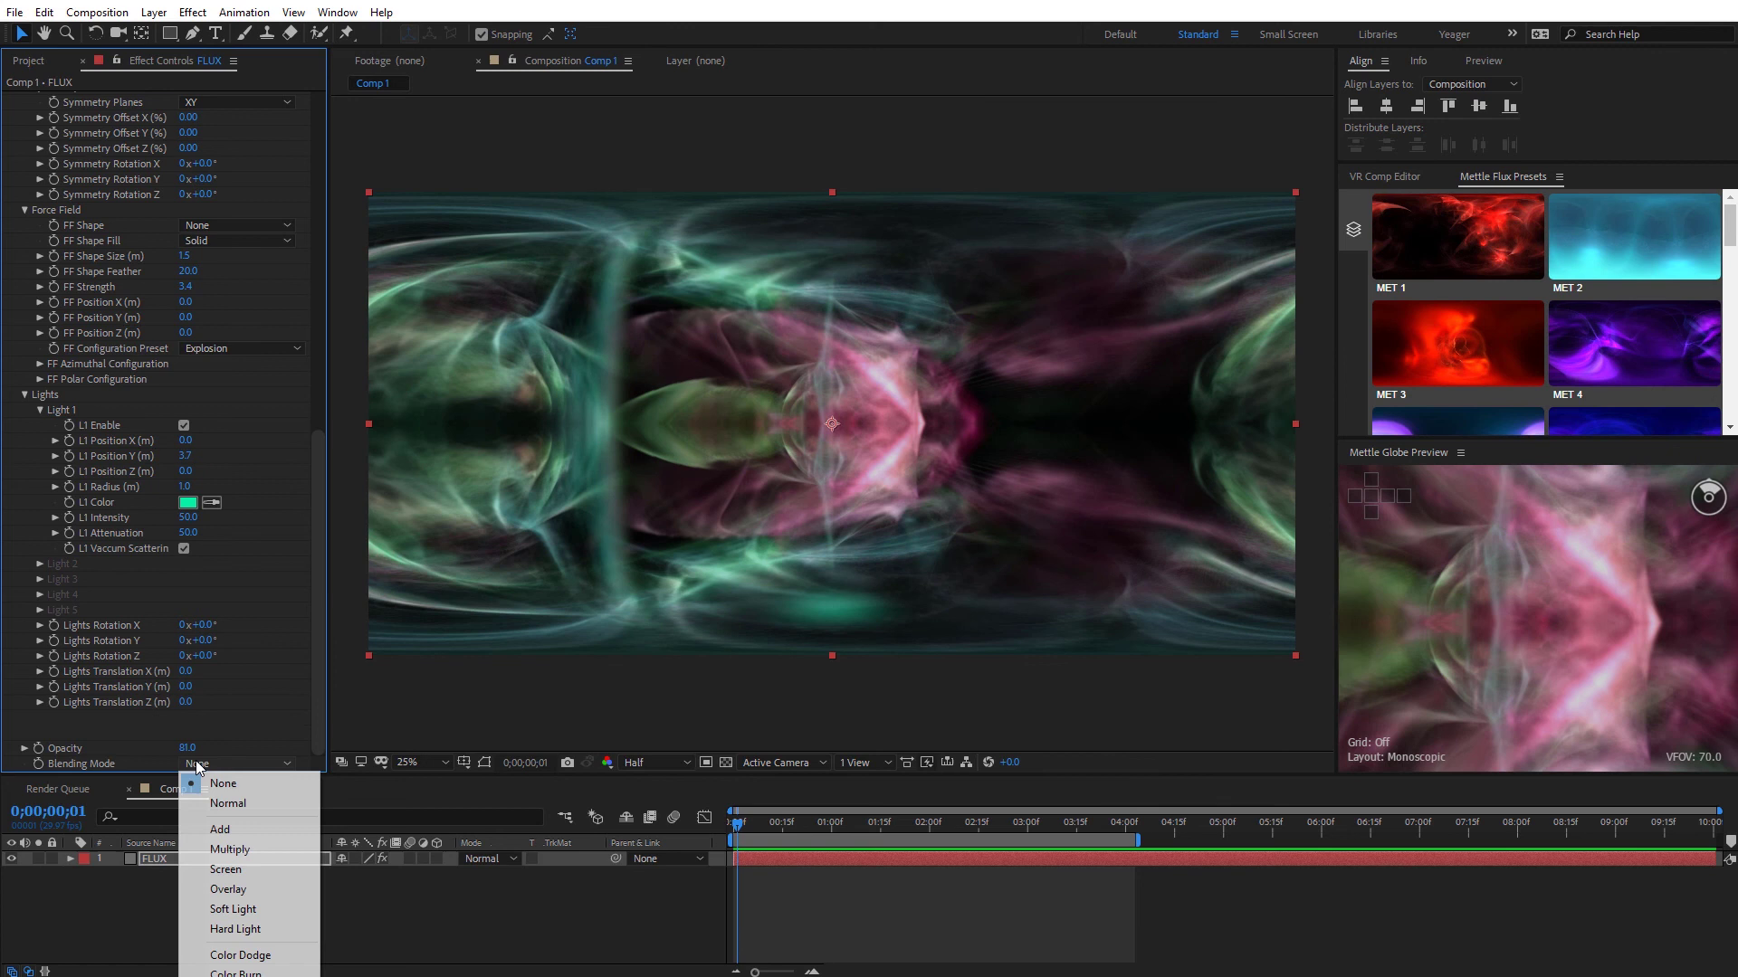